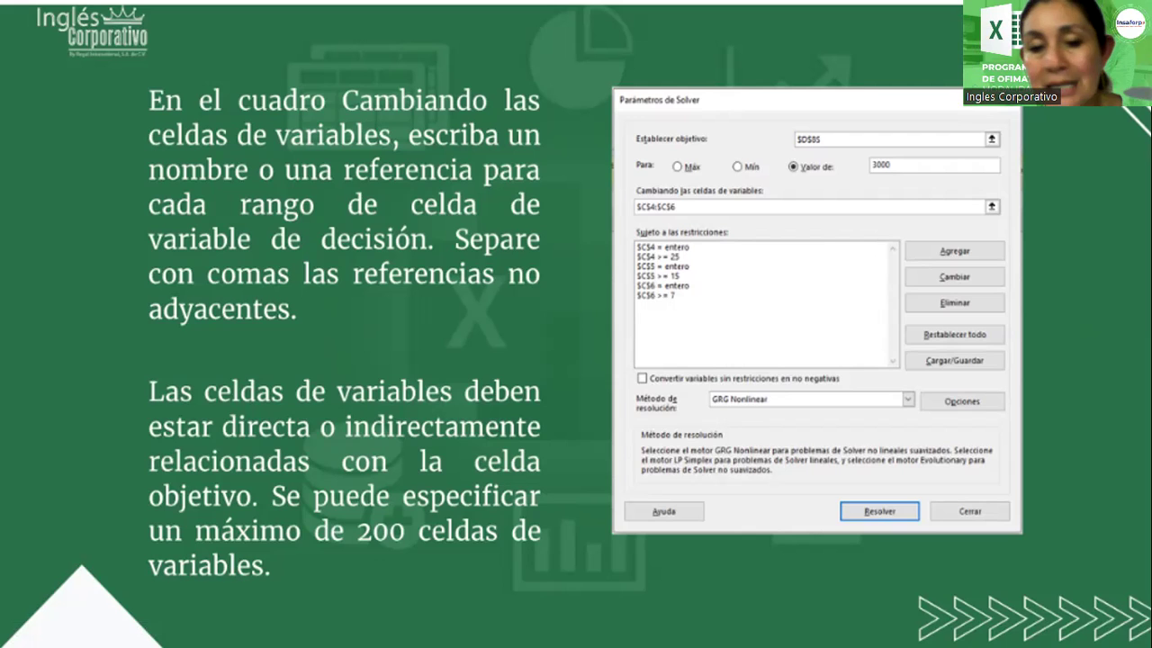
pyautogui.press('Right')
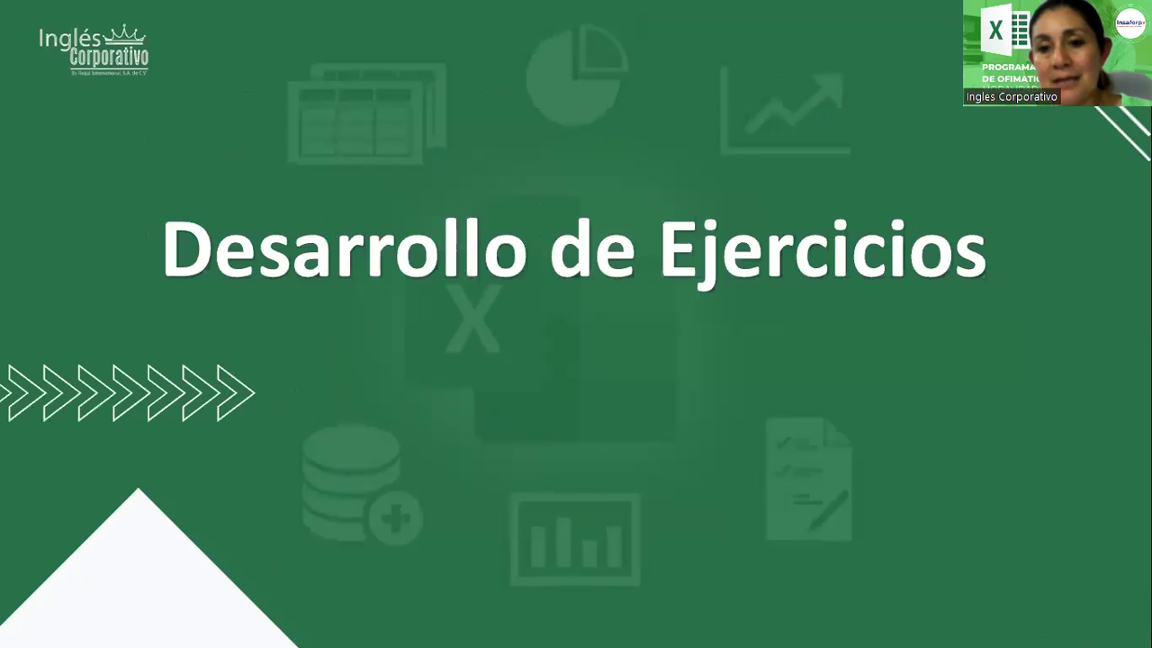
pyautogui.click(835, 7)
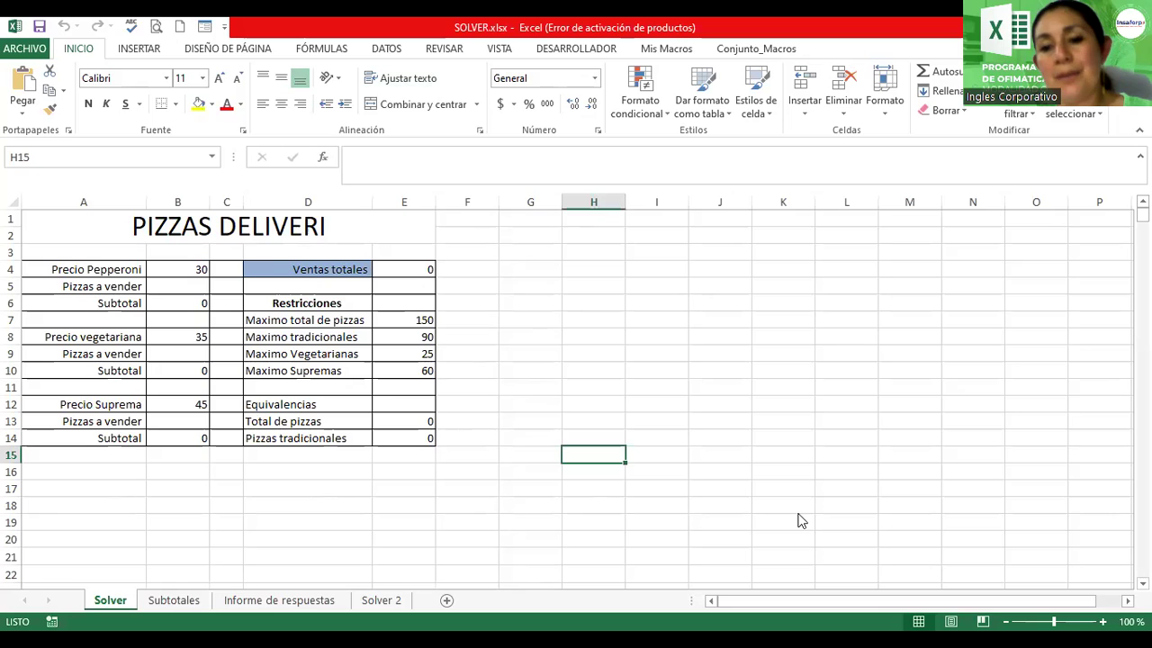
# Step: Examine the PIZZAS DELIVERI sheet's restrictions: maximum total pizzas and the maximums for traditional, vegetarian and supreme pizzas
pyautogui.scroll(2, 576, 391)
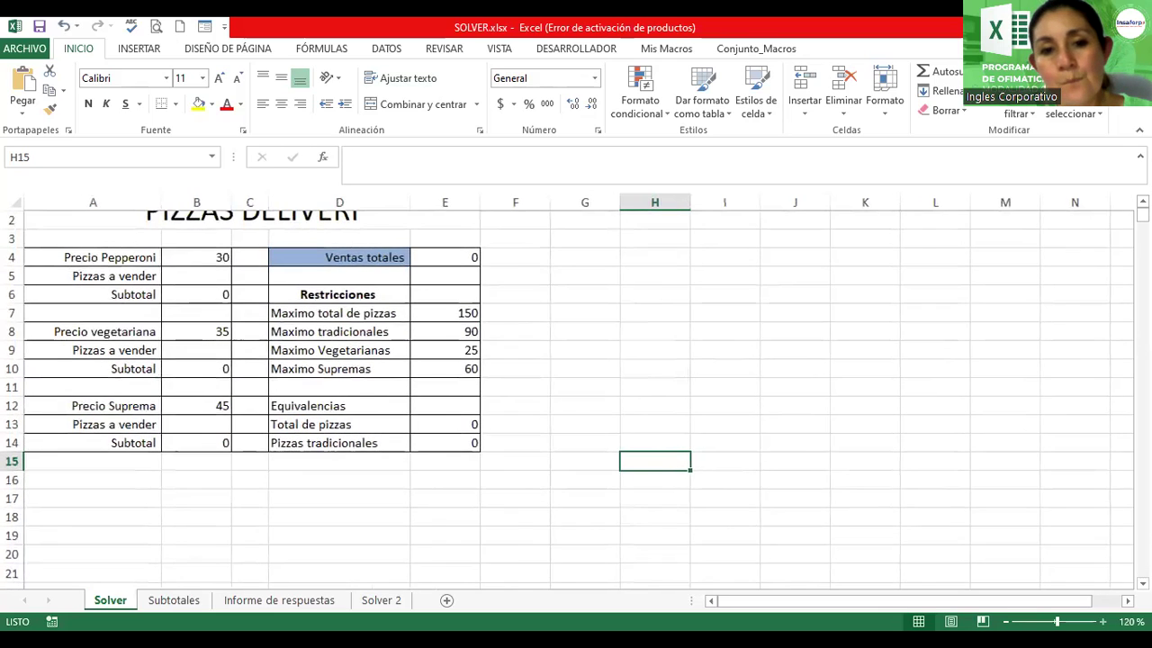
pyautogui.scroll(1, 576, 398)
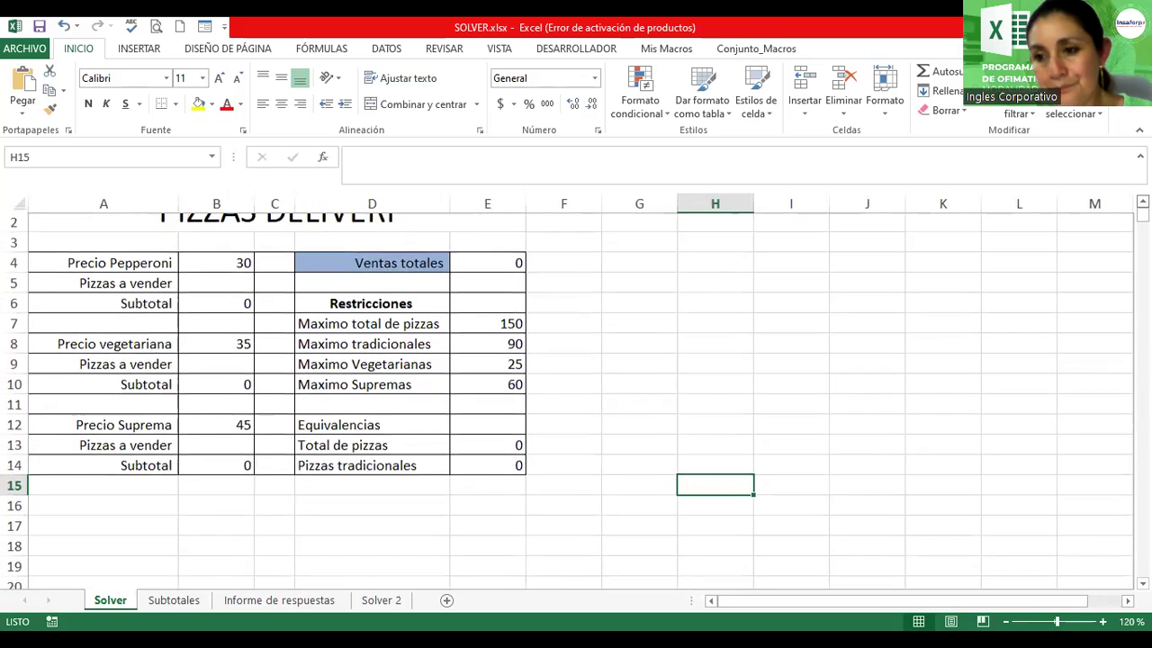
pyautogui.click(261, 232)
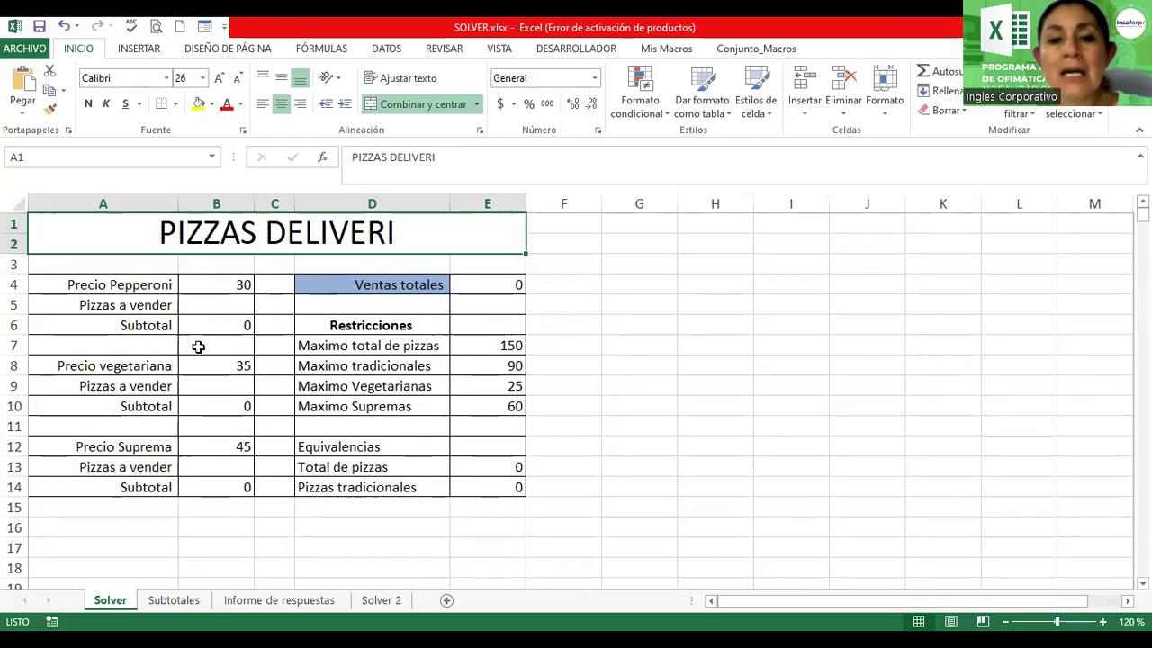
pyautogui.click(332, 345)
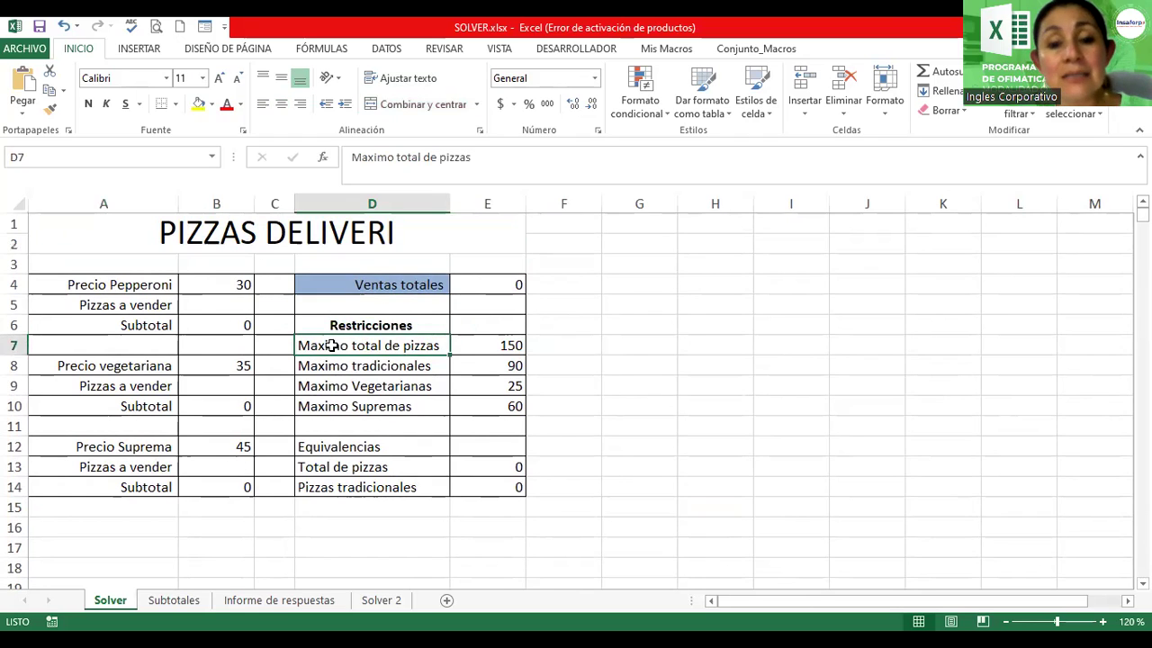
pyautogui.click(319, 365)
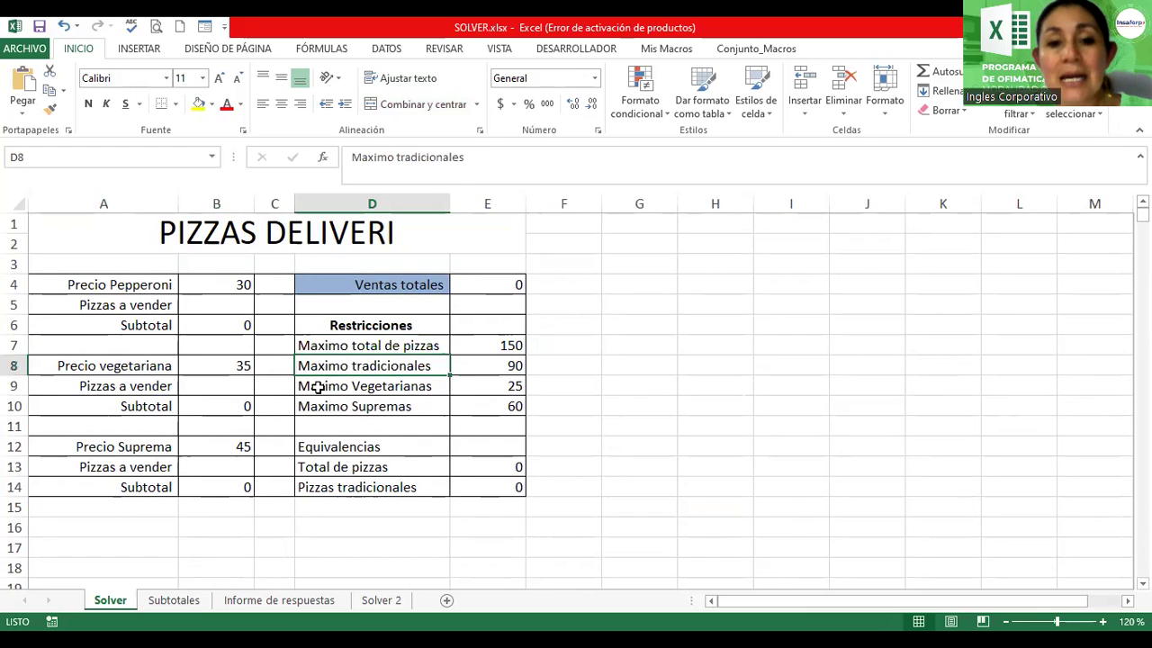
pyautogui.click(318, 387)
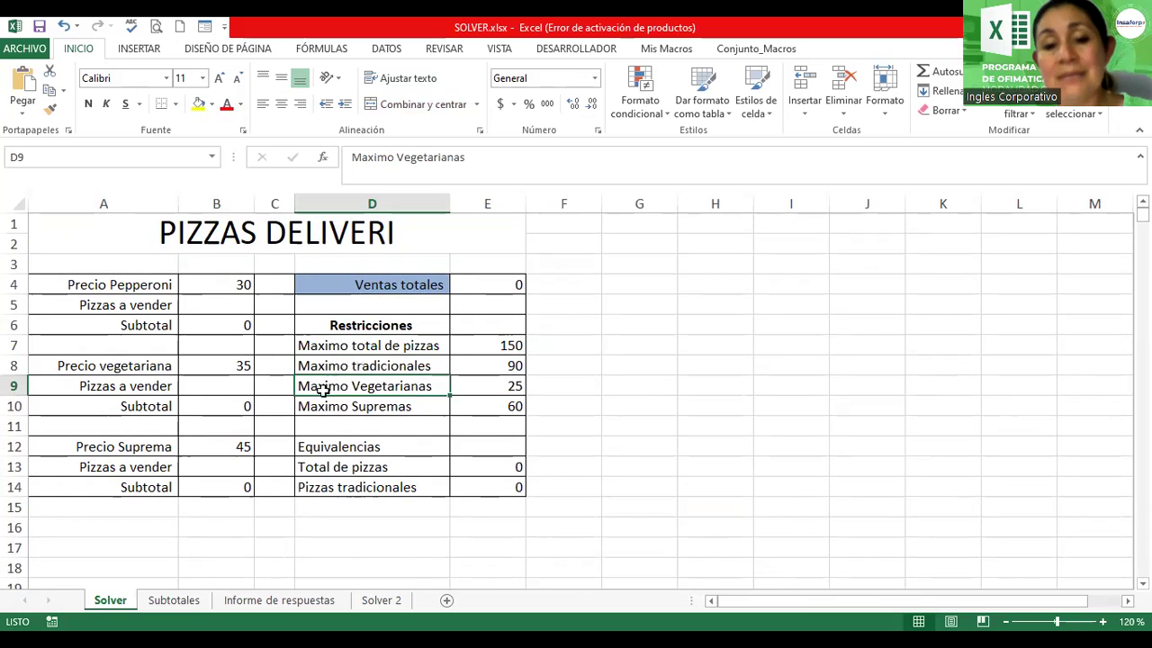
pyautogui.click(310, 406)
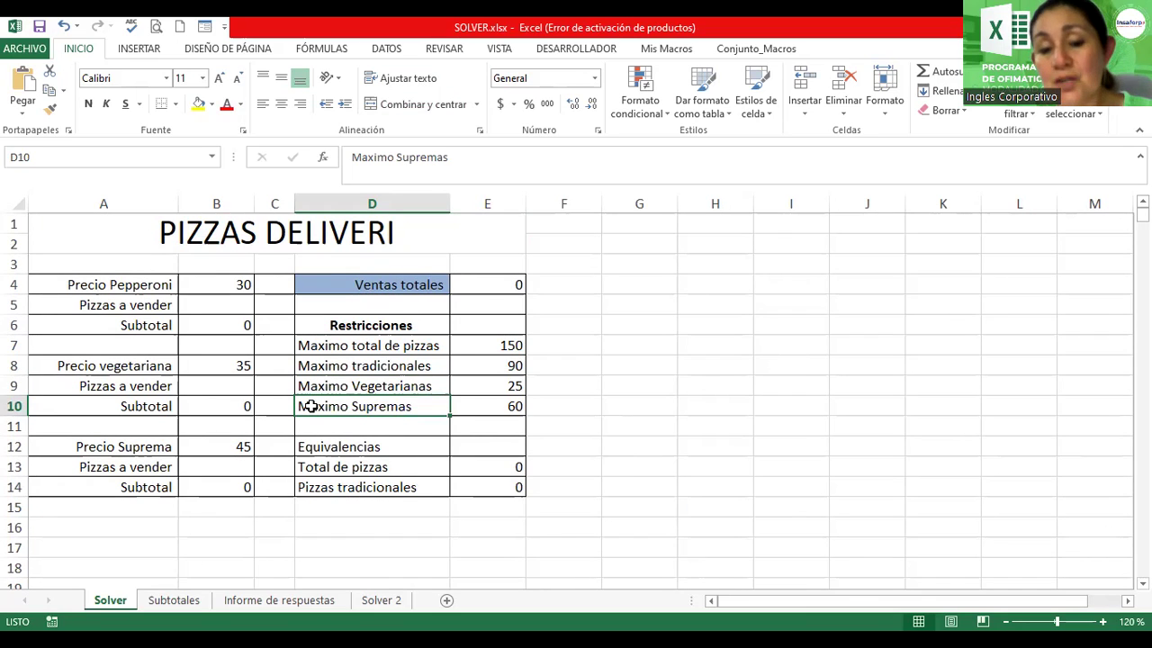
pyautogui.click(362, 345)
pyautogui.moveTo(361, 365); pyautogui.dragTo(359, 405)
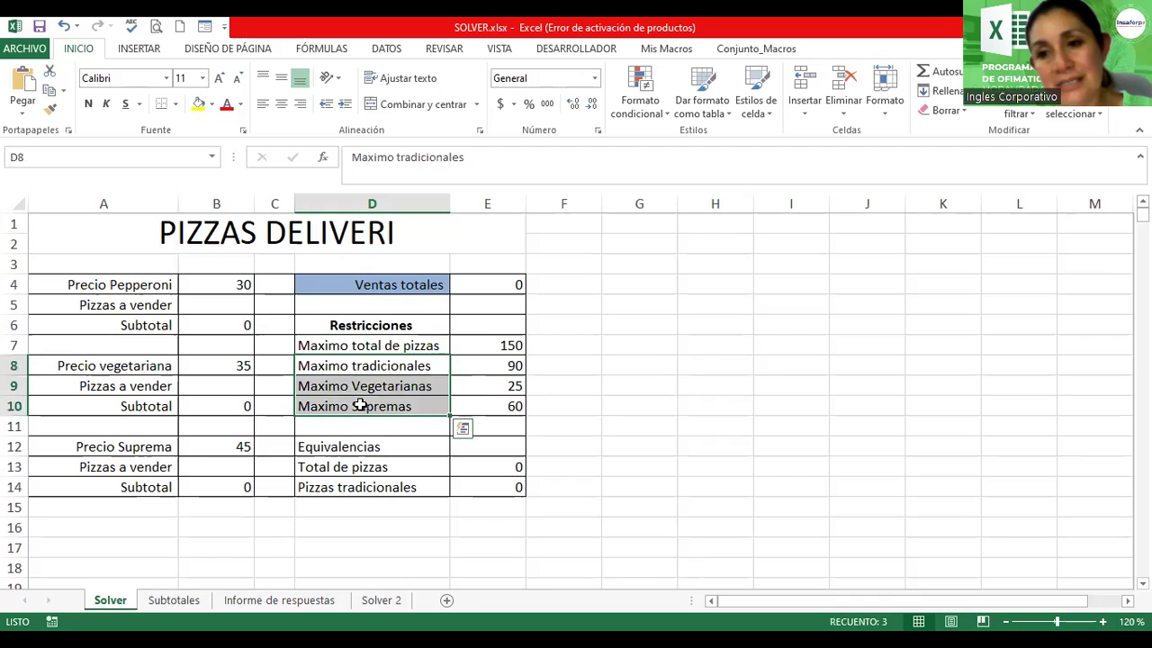
# Step: Color the Solver sheet's tab with the darkest shade of the near-black theme color
pyautogui.rightClick(113, 601)
pyautogui.moveTo(202, 520)
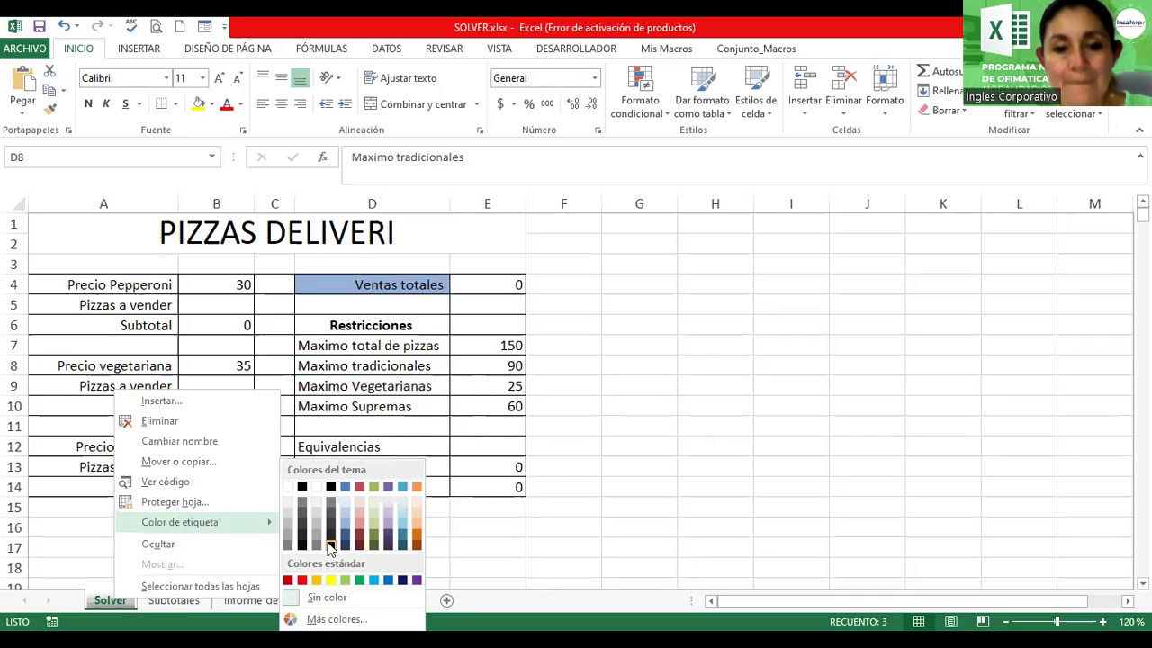
pyautogui.click(330, 547)
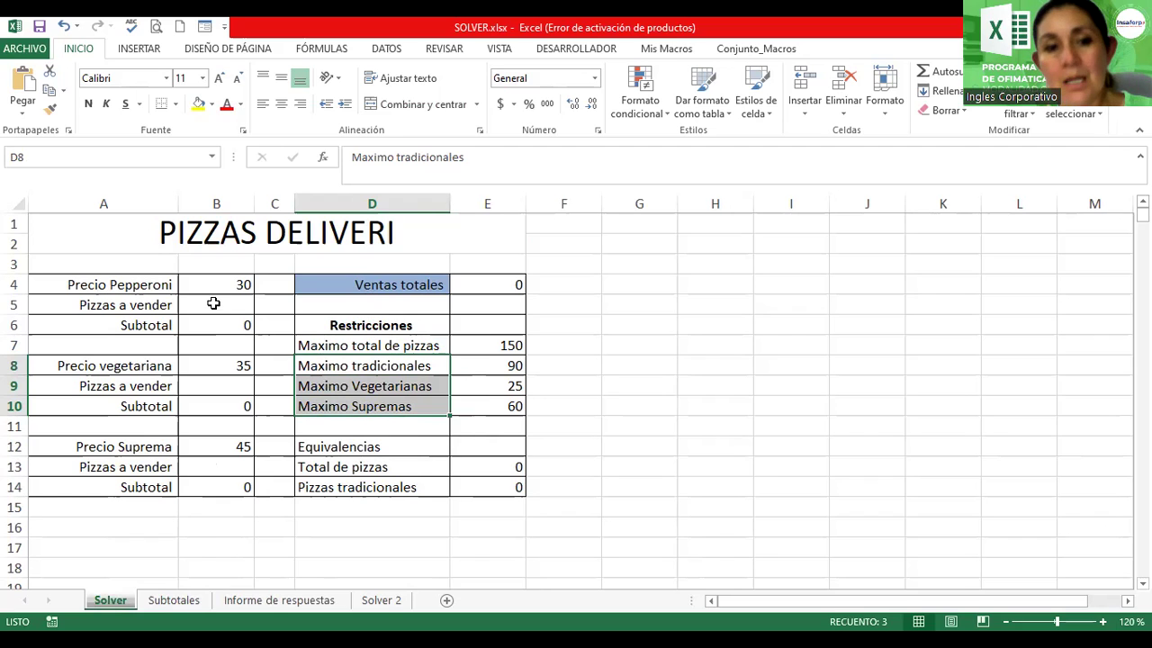
# Step: Apply the dollar accounting format to the prices and subtotals in B4, B6, B8, B10, B12 and B14 and to total sales in E4
pyautogui.click(200, 281)
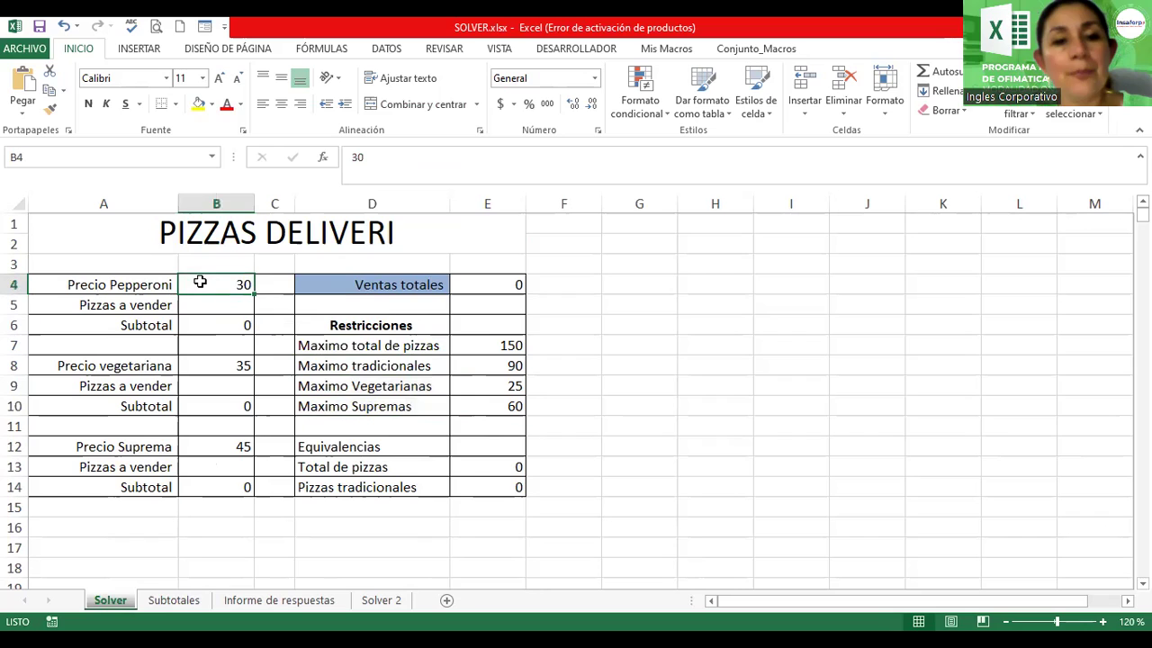
pyautogui.keyDown('ctrl'); pyautogui.click(217, 326); pyautogui.keyUp('ctrl')
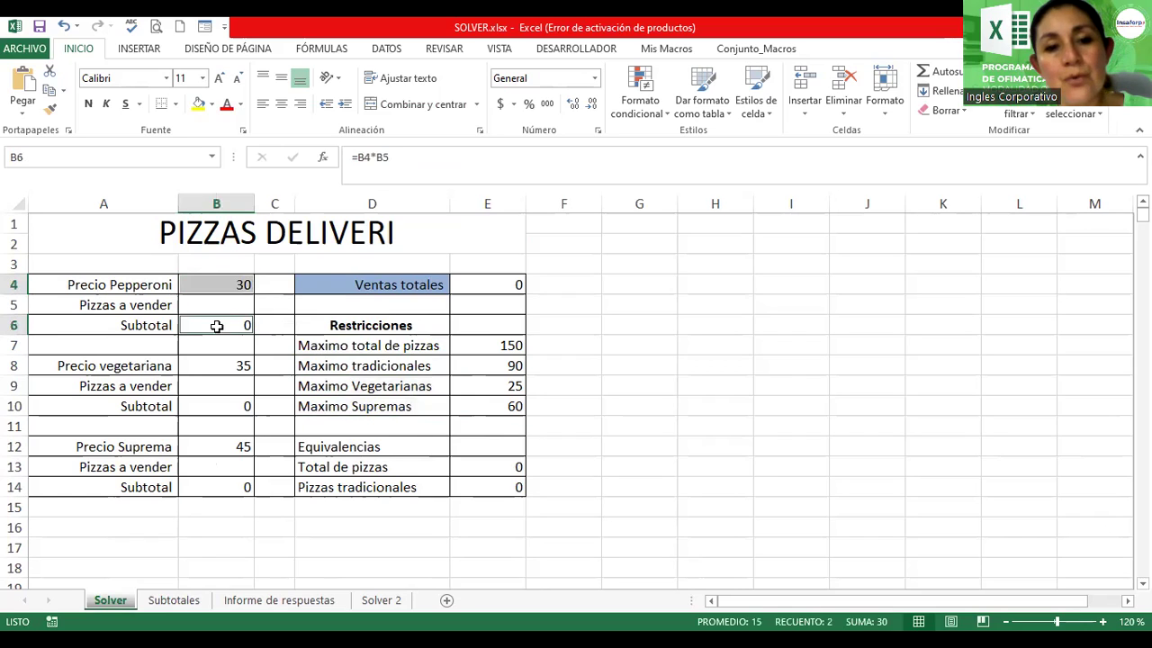
pyautogui.keyDown('ctrl'); pyautogui.click(214, 367); pyautogui.keyUp('ctrl')
pyautogui.keyDown('ctrl'); pyautogui.click(213, 410); pyautogui.keyUp('ctrl')
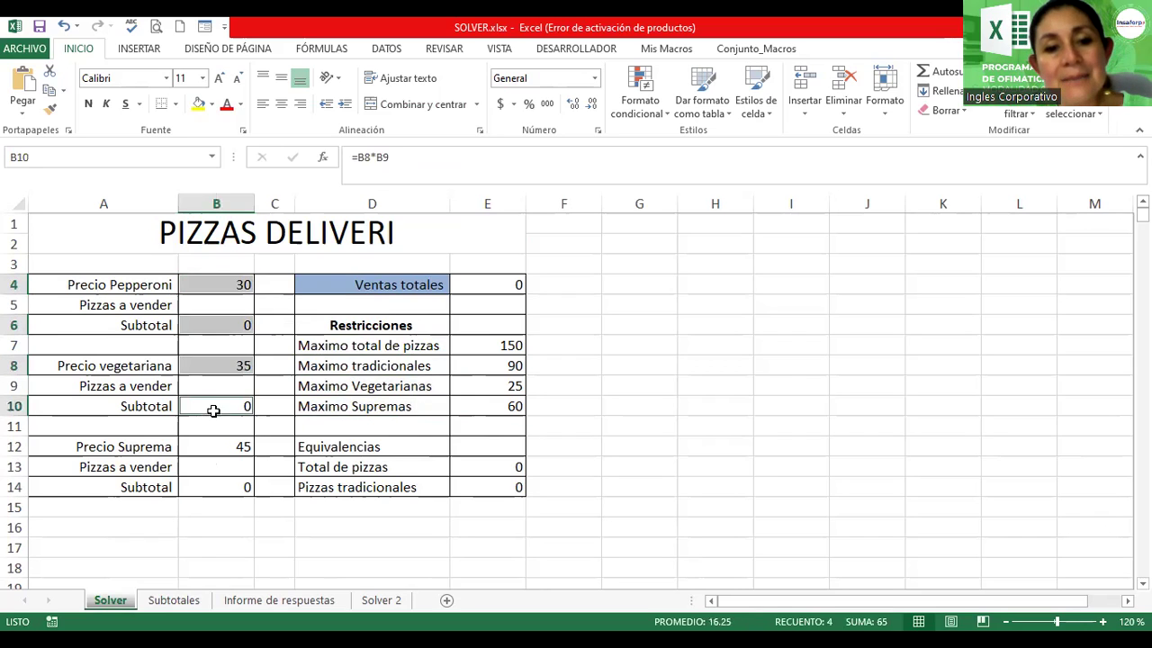
pyautogui.keyDown('ctrl'); pyautogui.click(219, 445); pyautogui.keyUp('ctrl')
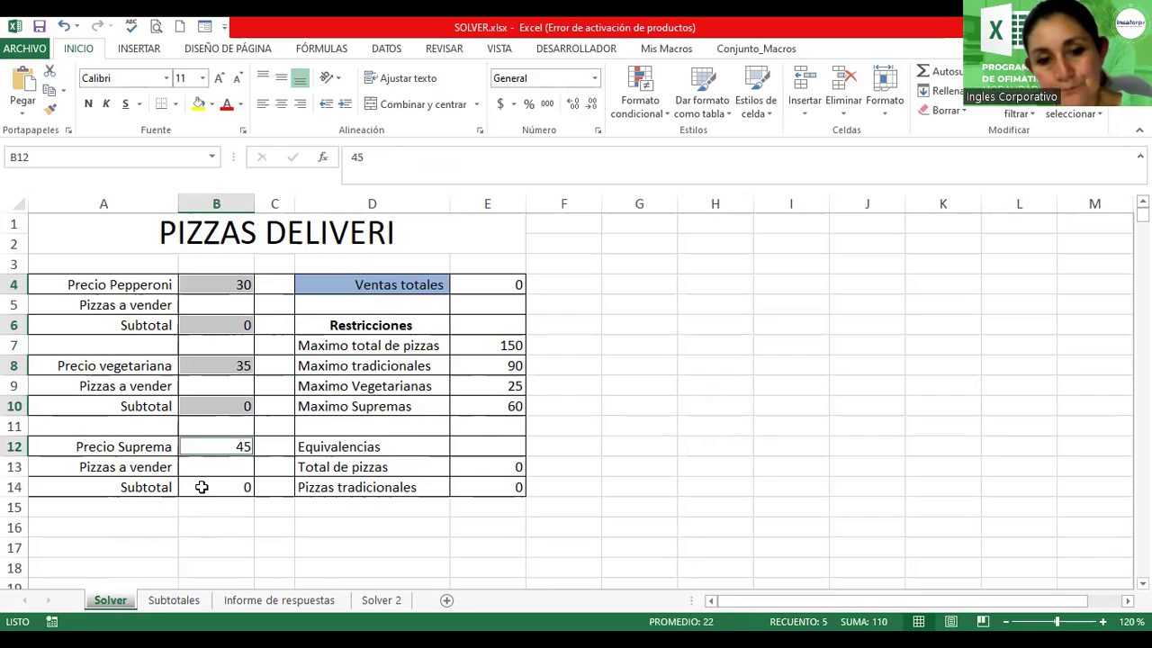
pyautogui.keyDown('ctrl'); pyautogui.click(202, 487); pyautogui.keyUp('ctrl')
pyautogui.keyDown('ctrl'); pyautogui.click(492, 282); pyautogui.keyUp('ctrl')
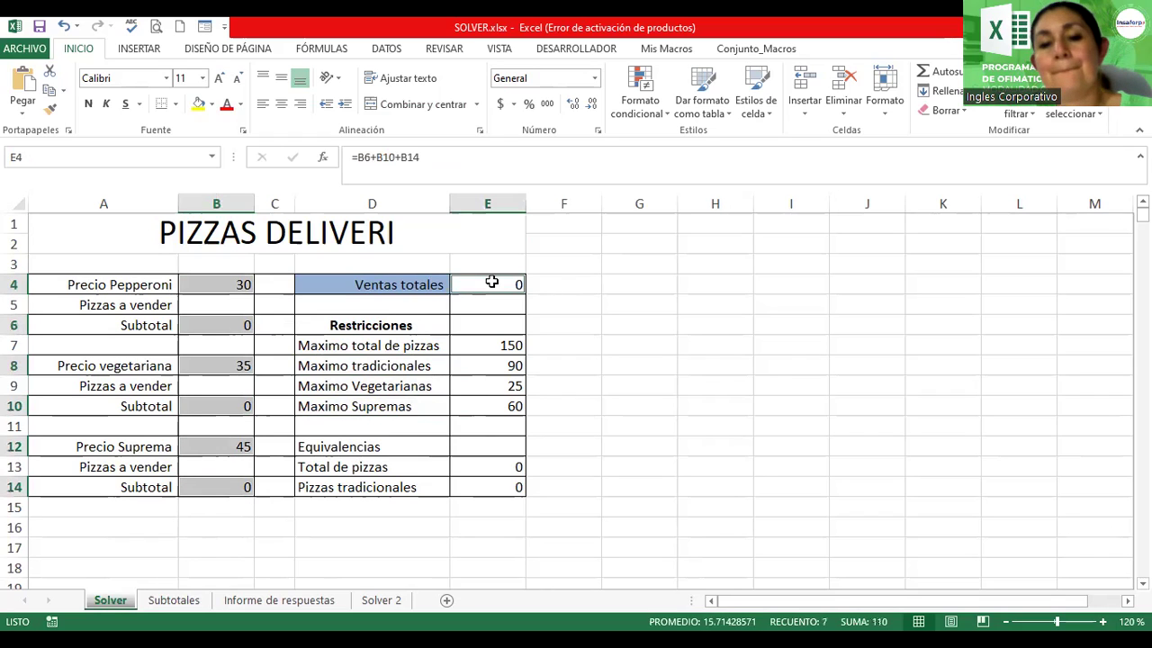
pyautogui.click(501, 104)
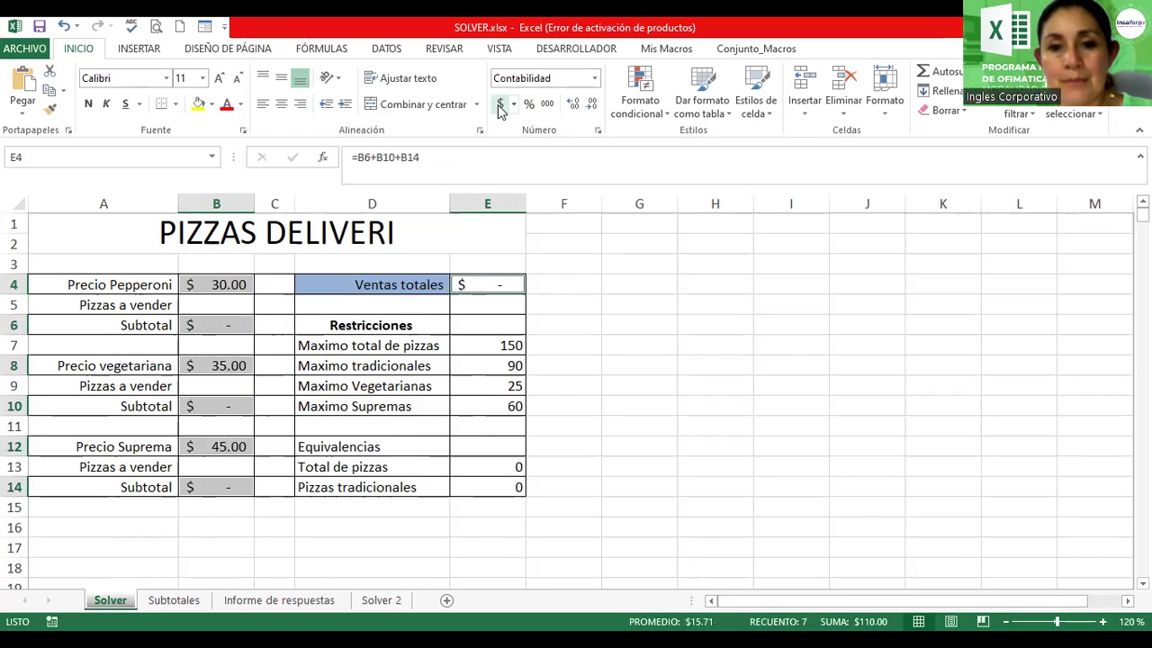
pyautogui.click(658, 327)
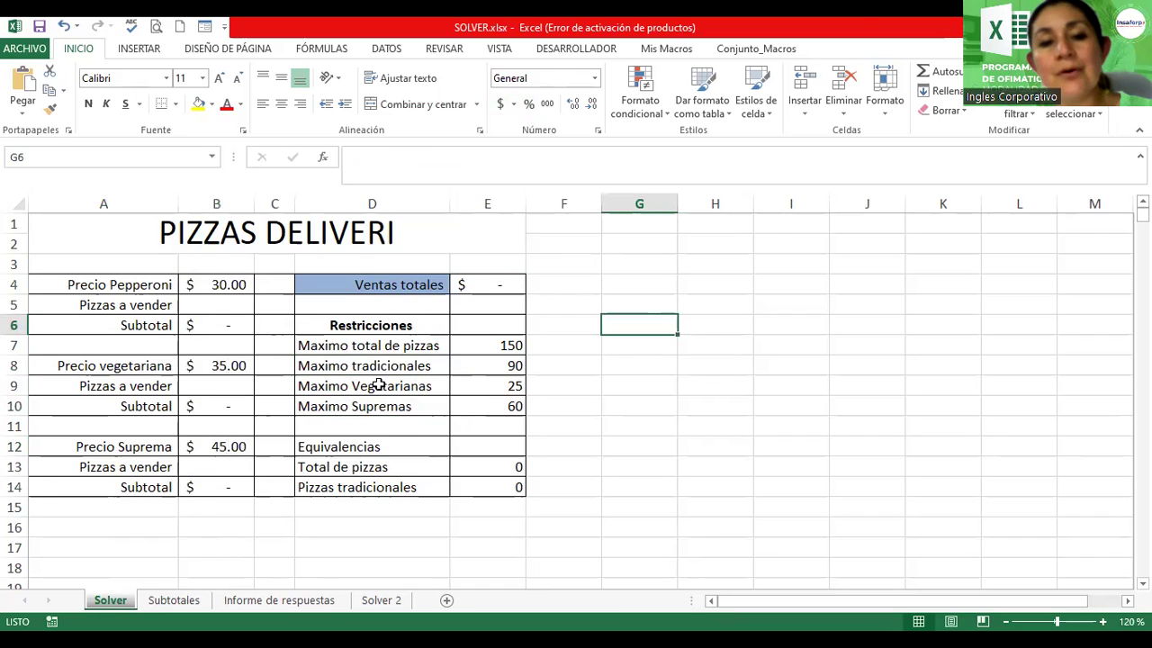
# Step: Review the subtotal formulas in B6, B10 and B14 and the total sales formula in E4
pyautogui.click(208, 324)
pyautogui.click(216, 405)
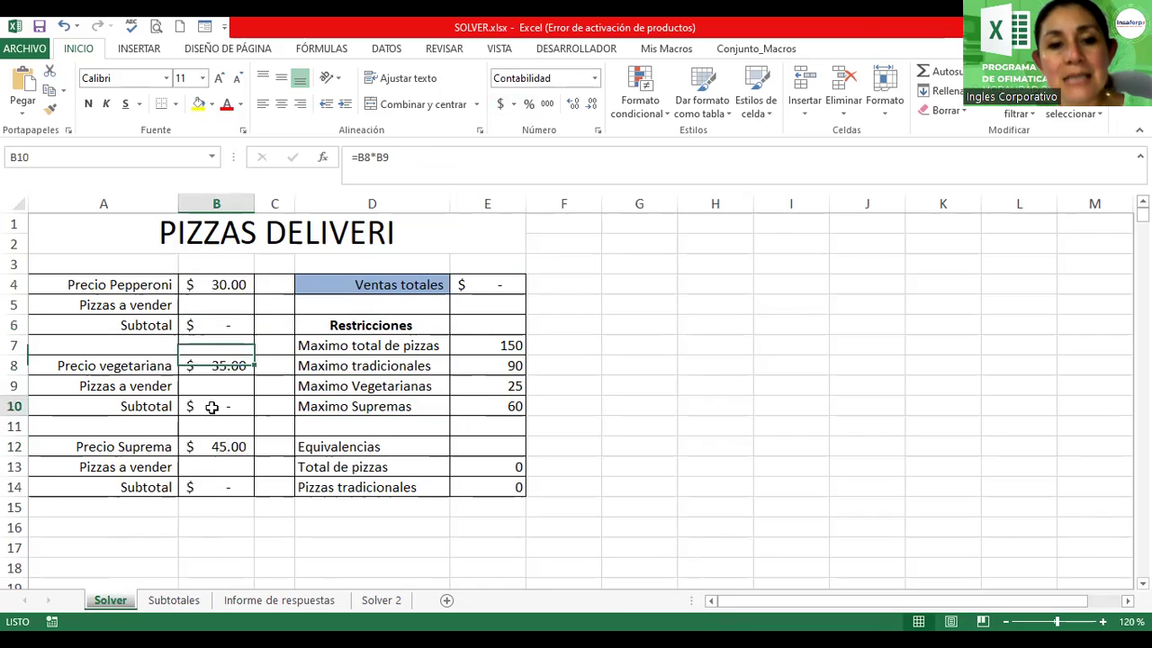
pyautogui.click(214, 487)
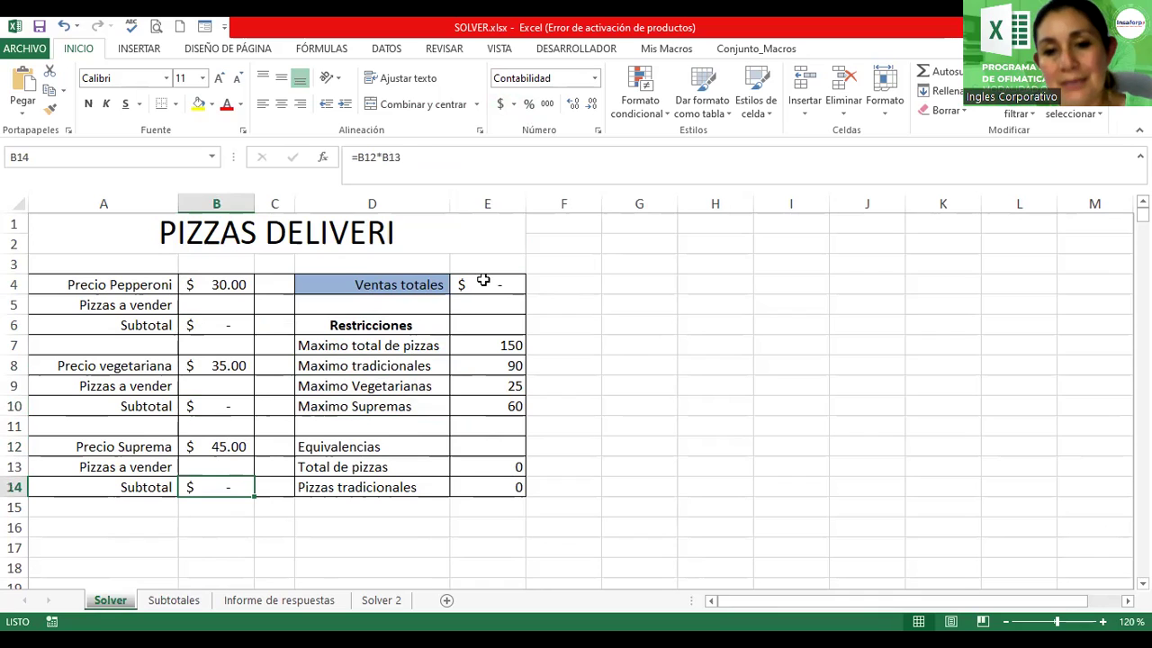
pyautogui.click(483, 282)
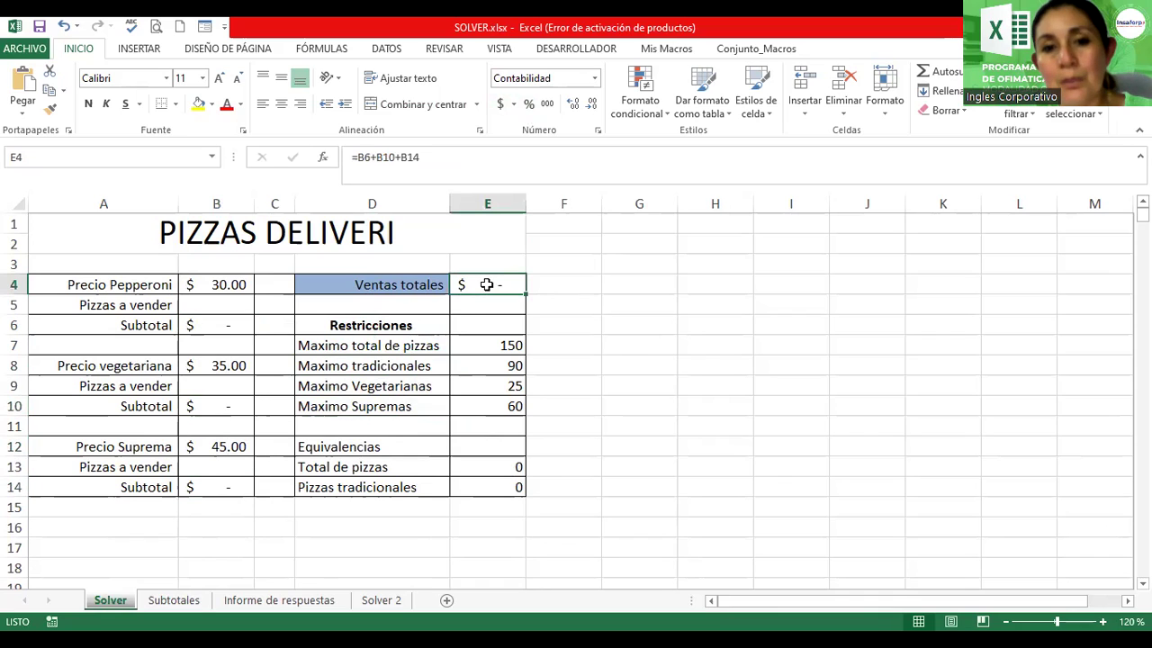
pyautogui.doubleClick(221, 326)
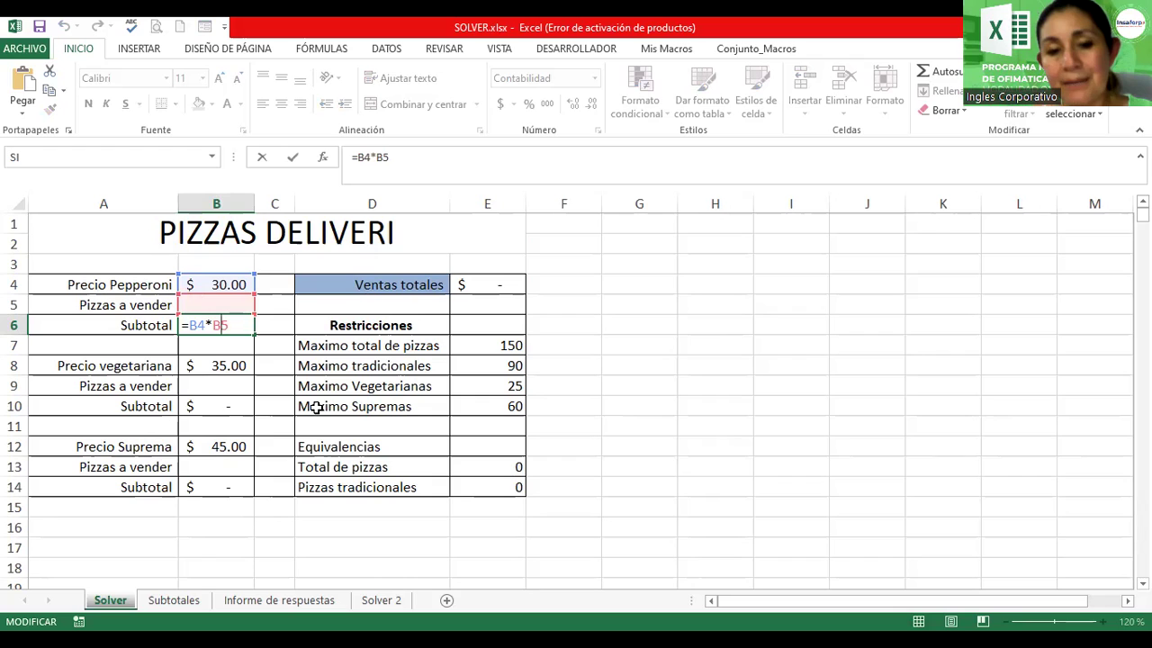
pyautogui.press('Return')
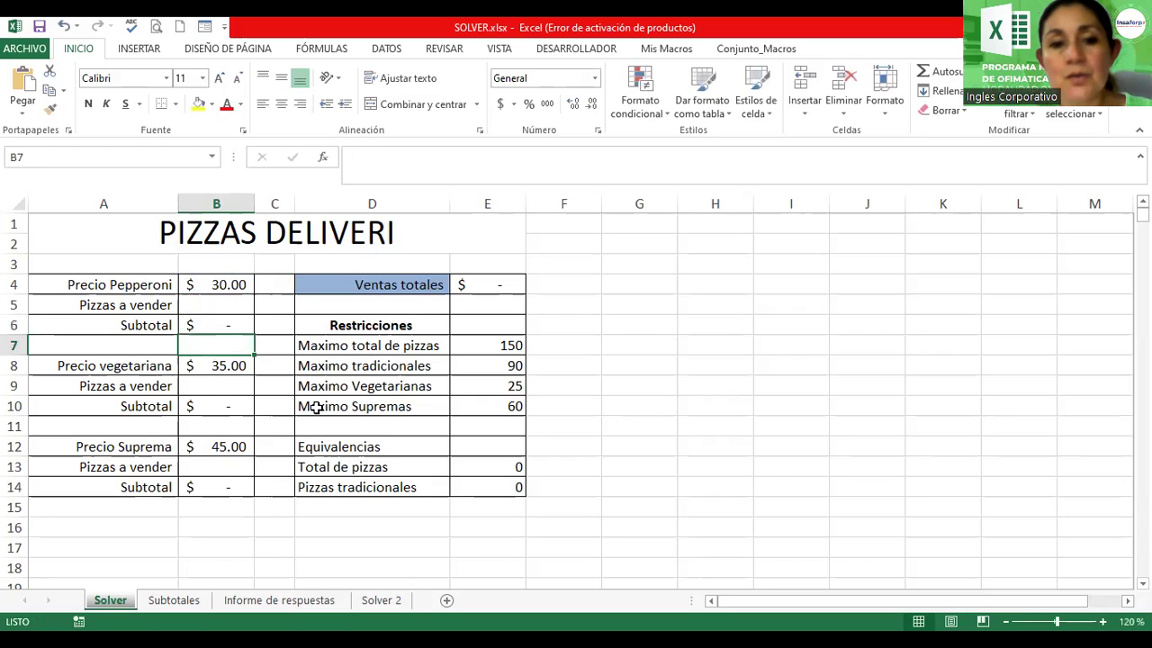
pyautogui.click(216, 407)
pyautogui.doubleClick(216, 406)
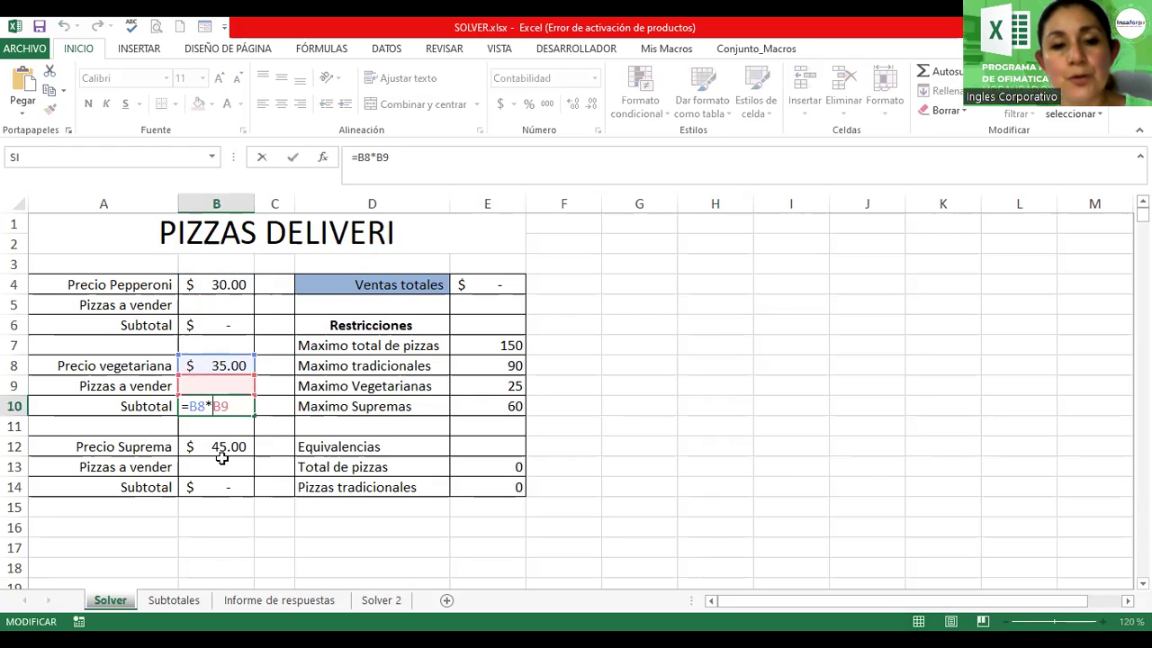
pyautogui.press('Return')
pyautogui.click(212, 487)
pyautogui.doubleClick(212, 487)
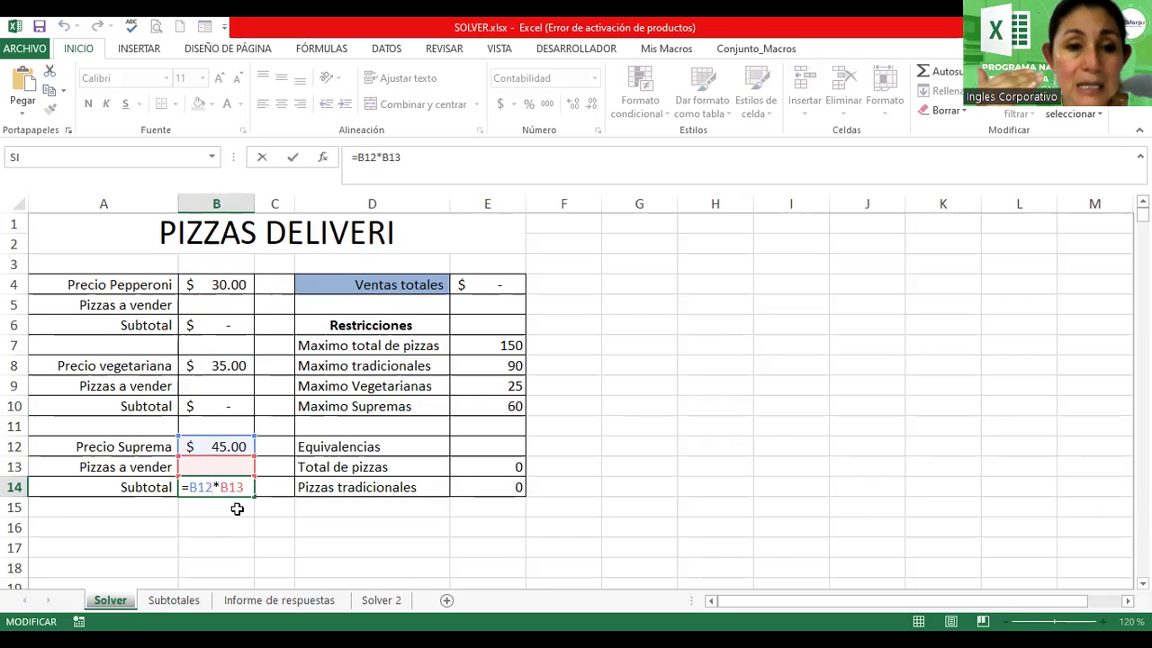
pyautogui.press('Return')
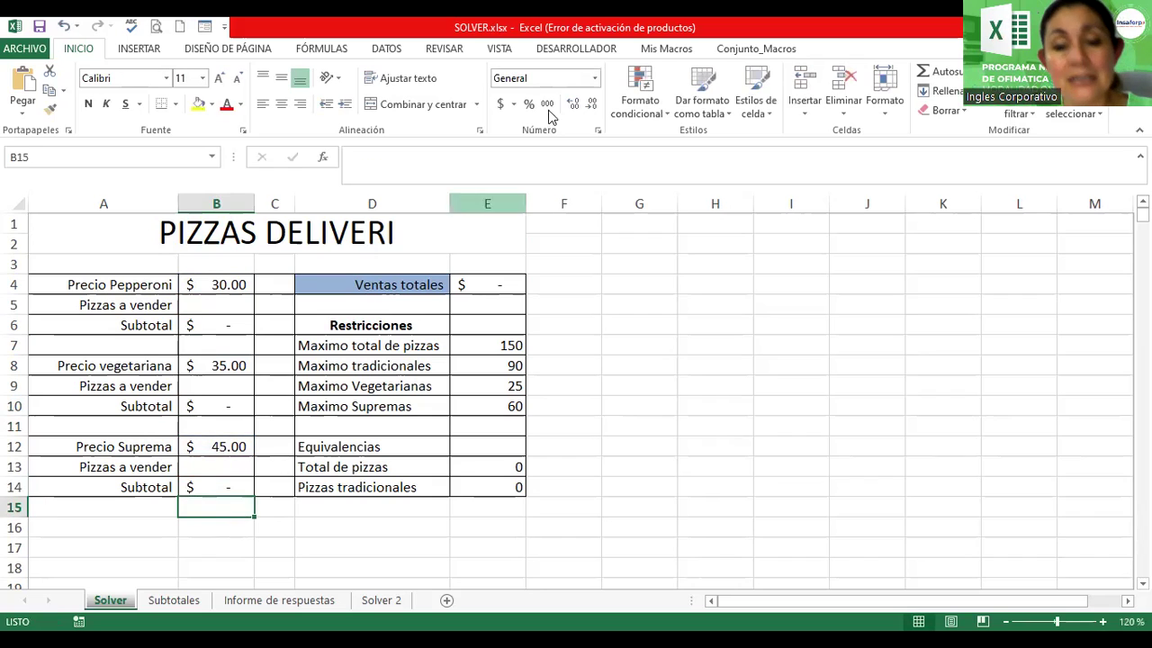
# Step: Fill the total sales cell E4 with light orange and check which subtotals its formula adds
pyautogui.click(460, 285)
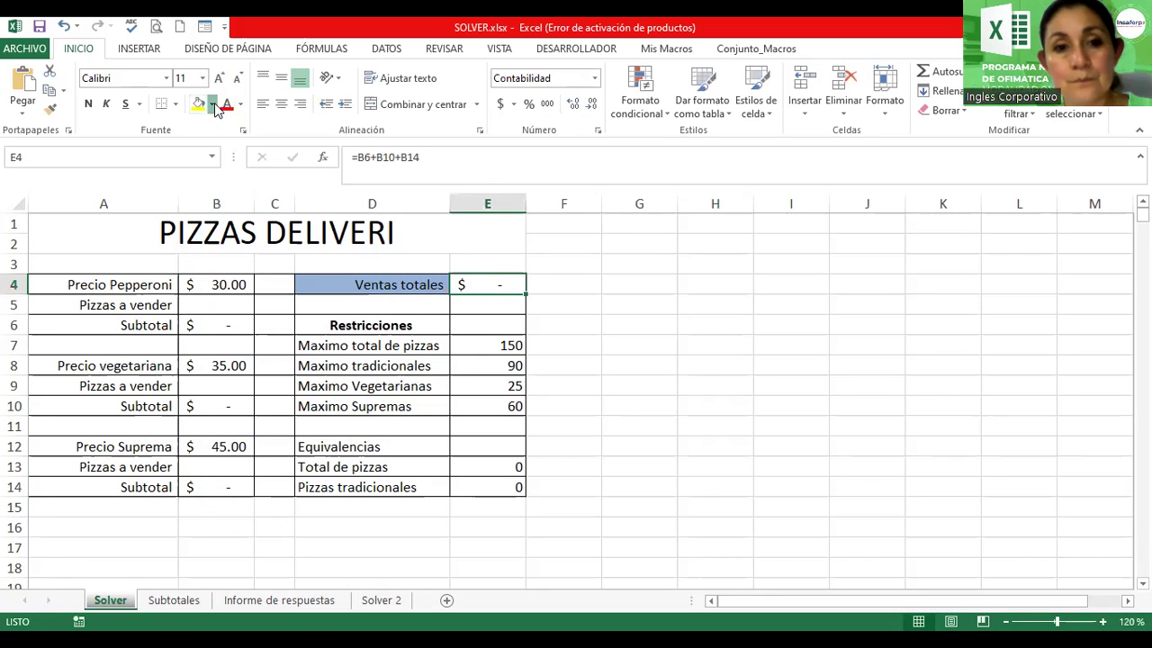
pyautogui.click(213, 105)
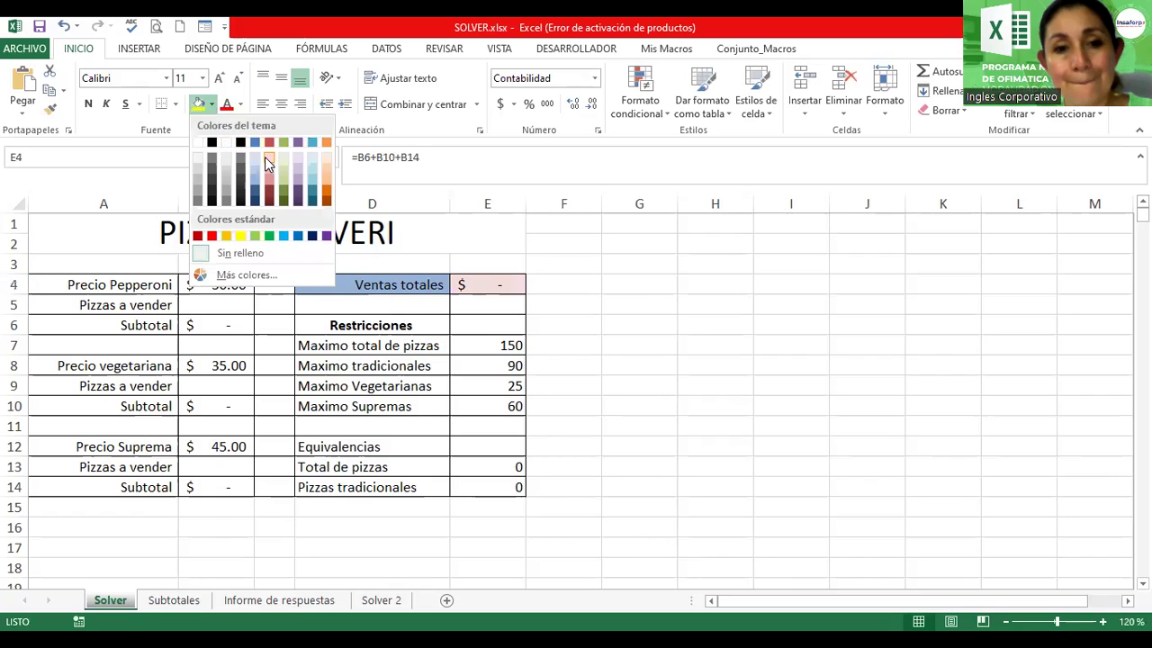
pyautogui.click(322, 170)
pyautogui.doubleClick(502, 284)
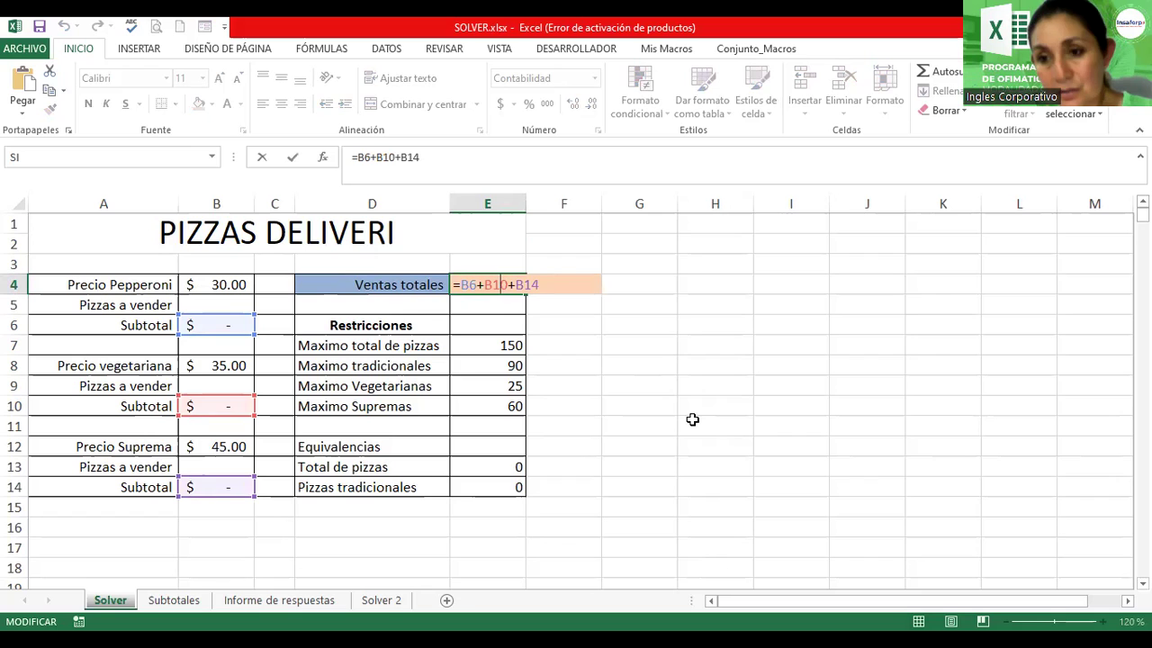
pyautogui.press('Return')
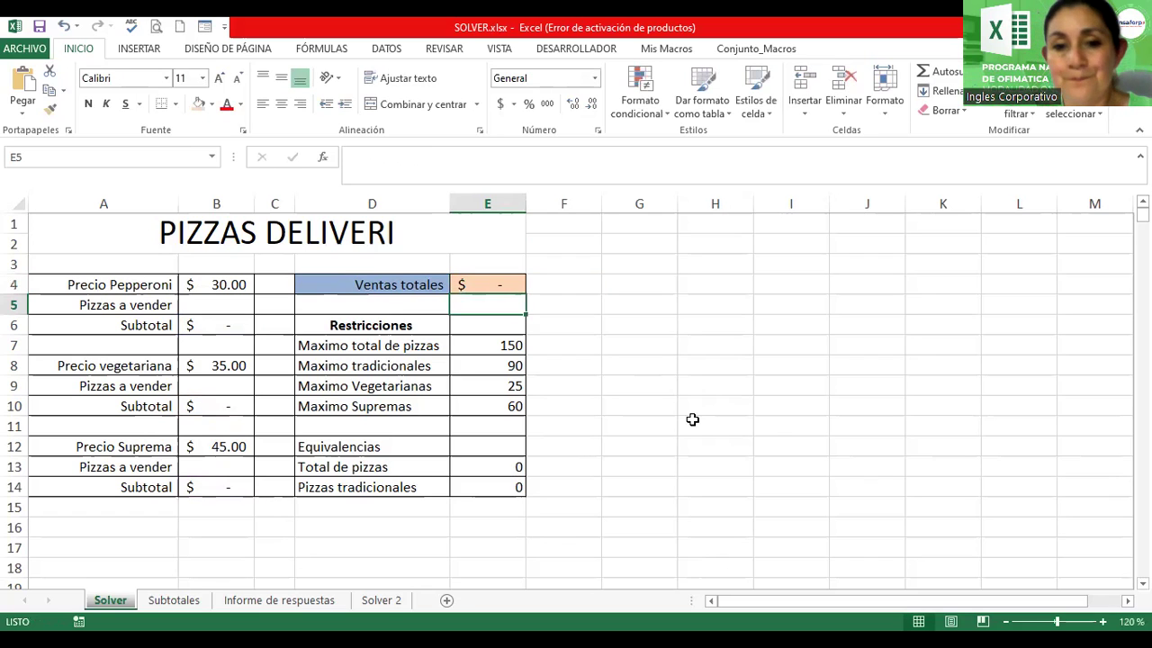
pyautogui.click(498, 287)
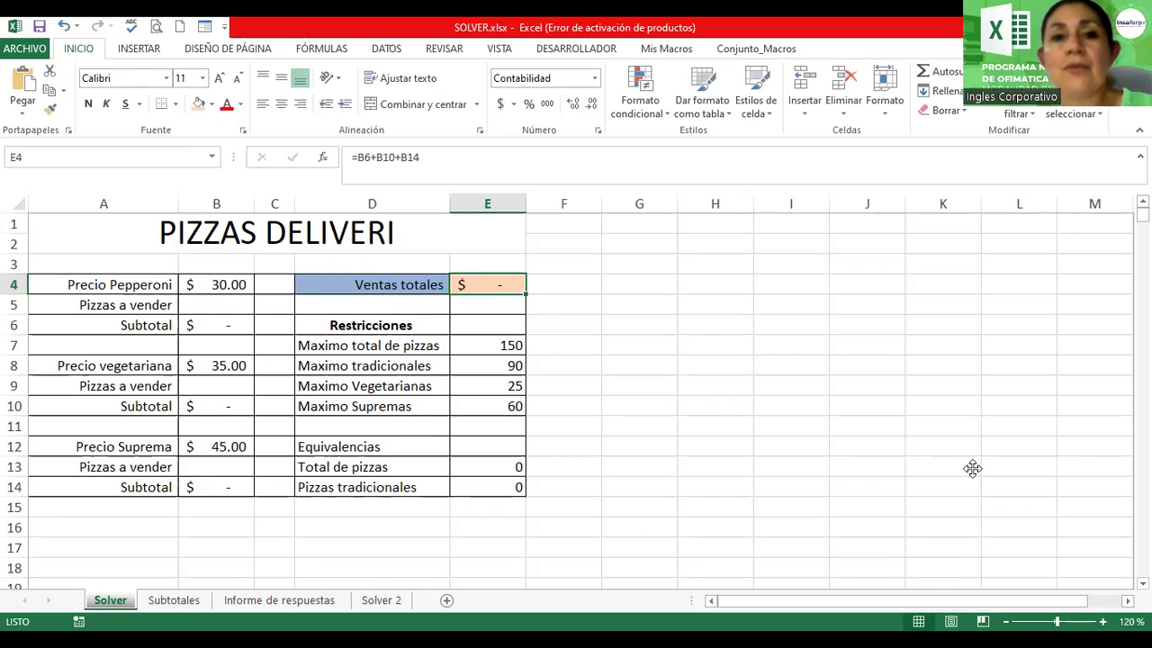
pyautogui.click(382, 51)
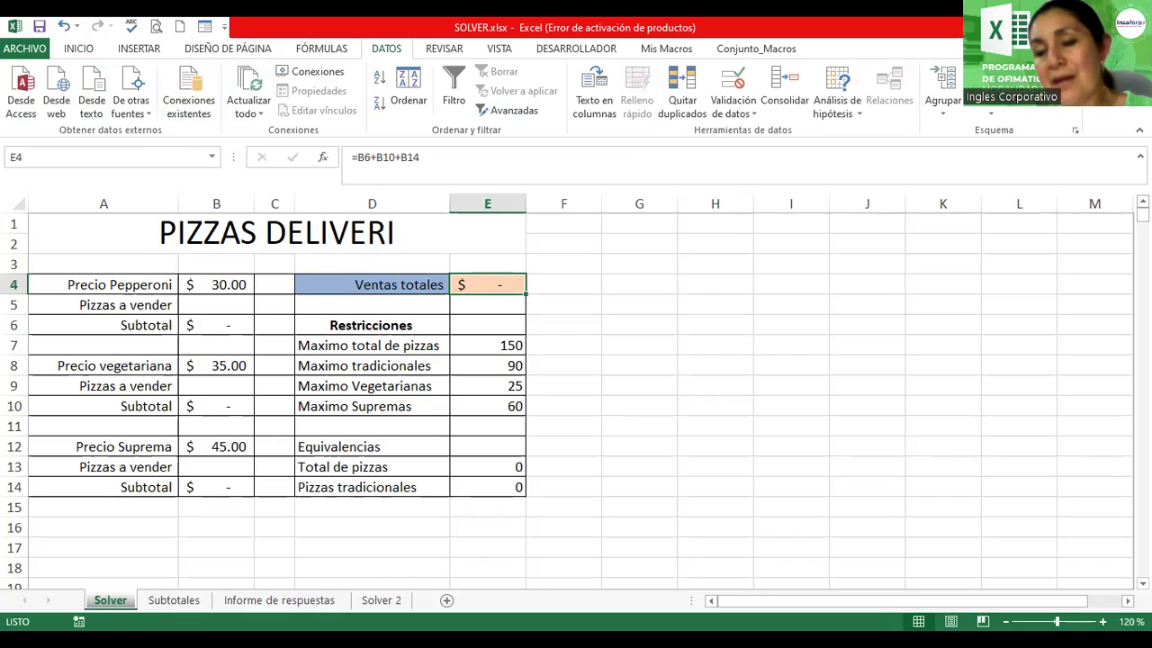
pyautogui.rightClick(684, 90)
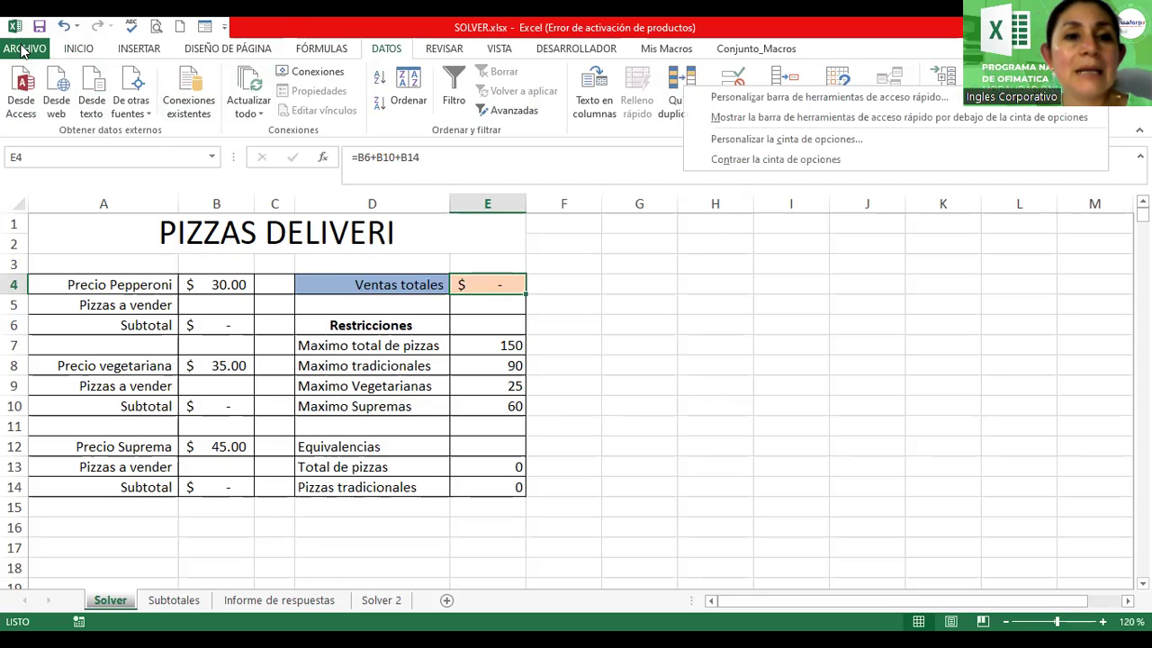
pyautogui.click(23, 51)
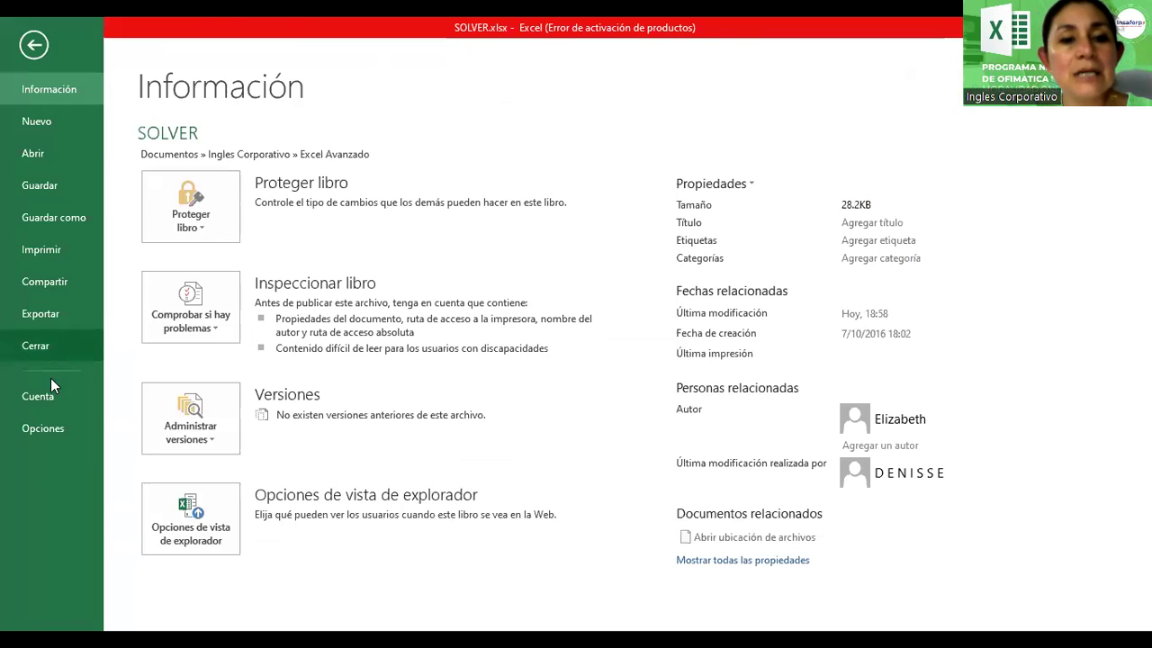
pyautogui.click(33, 44)
pyautogui.click(25, 45)
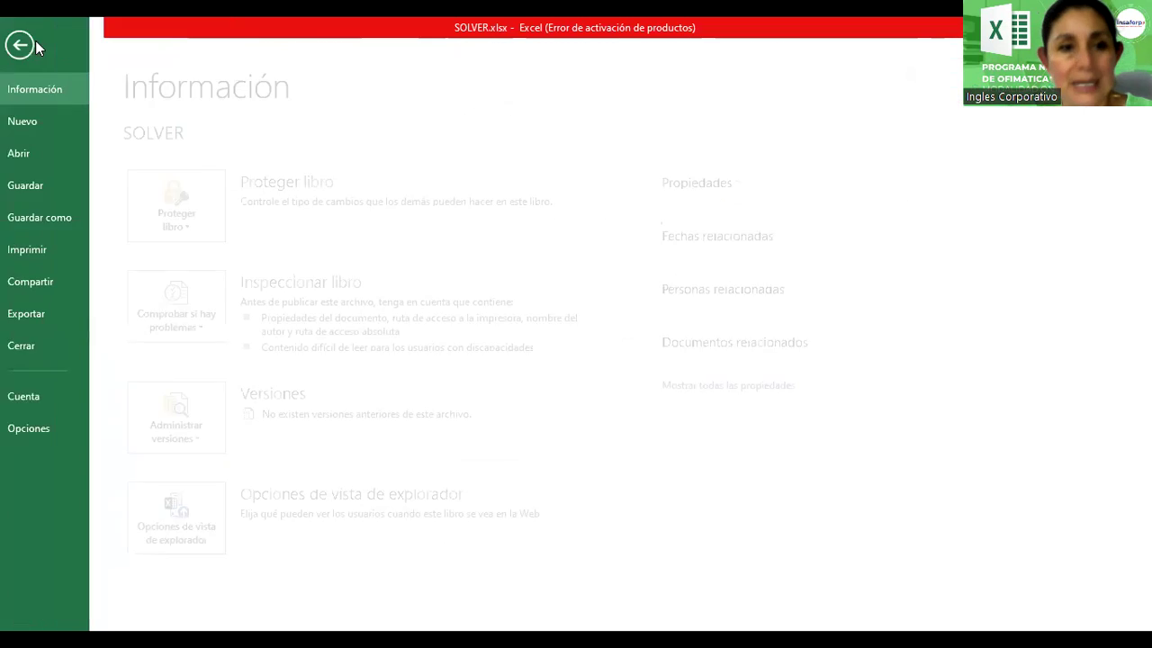
pyautogui.press('Escape')
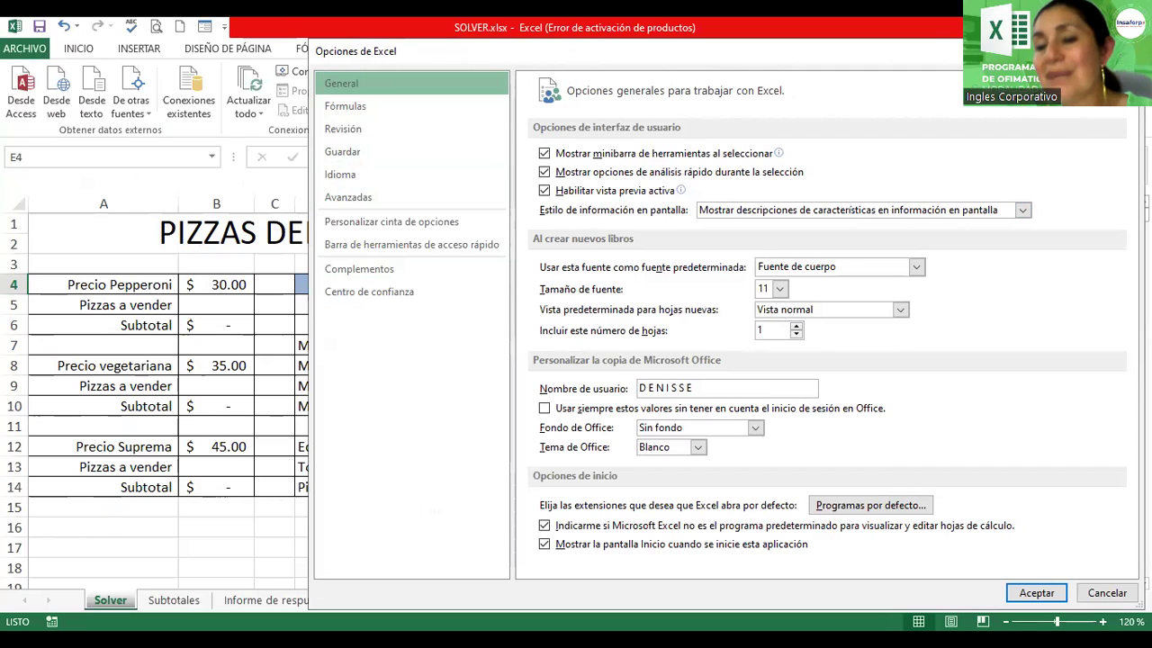
pyautogui.press('Escape')
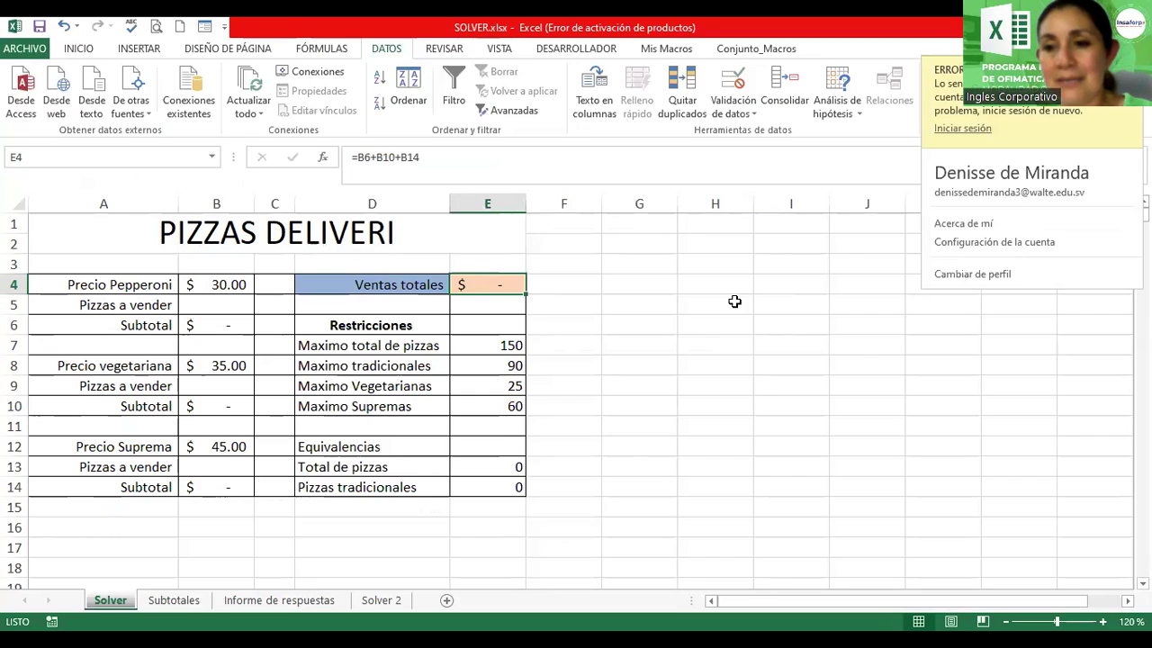
pyautogui.press('Escape')
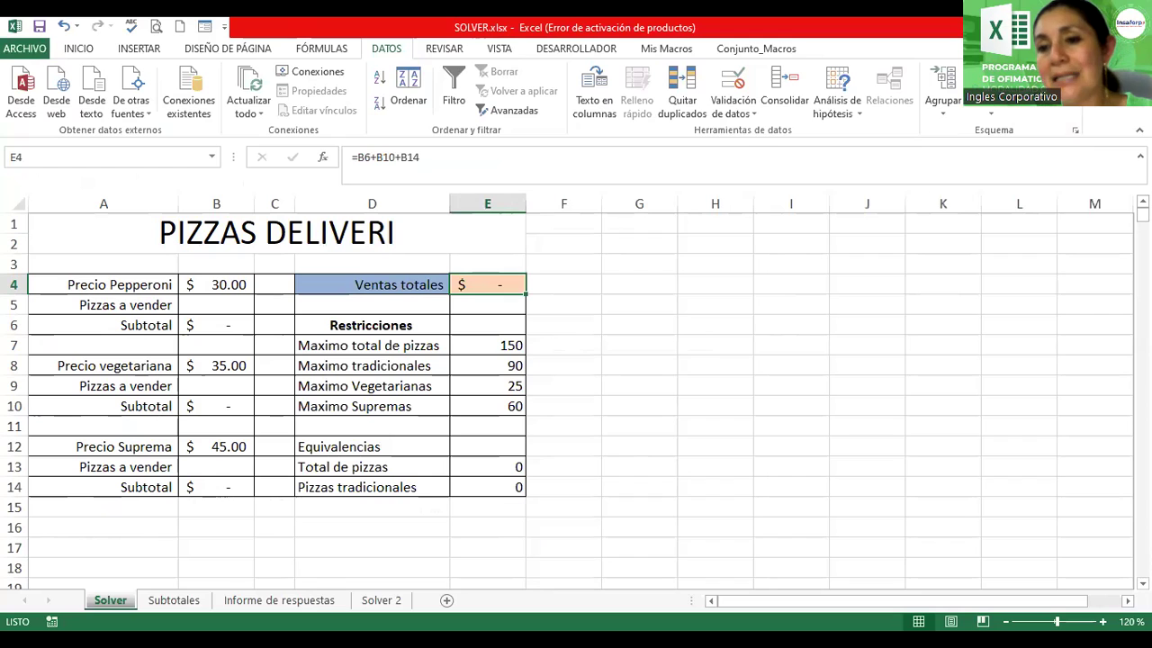
# Step: Display the add-ins page of the Excel options, choose Excel add-ins as the type to manage and accept the options
pyautogui.rightClick(678, 88)
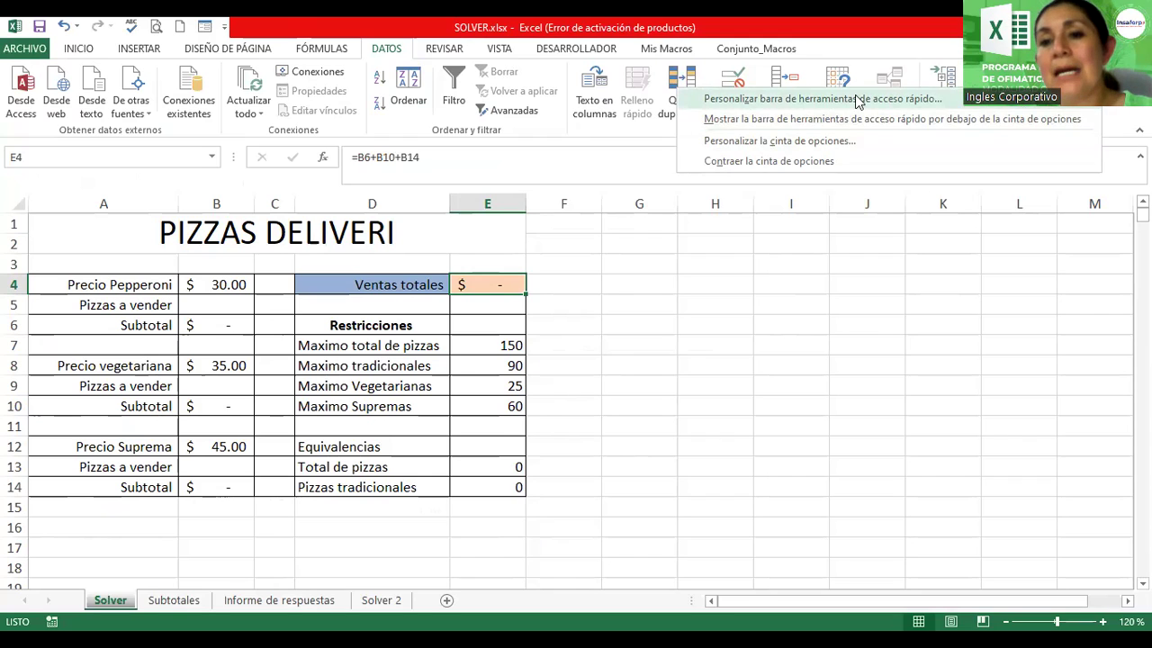
pyautogui.click(747, 145)
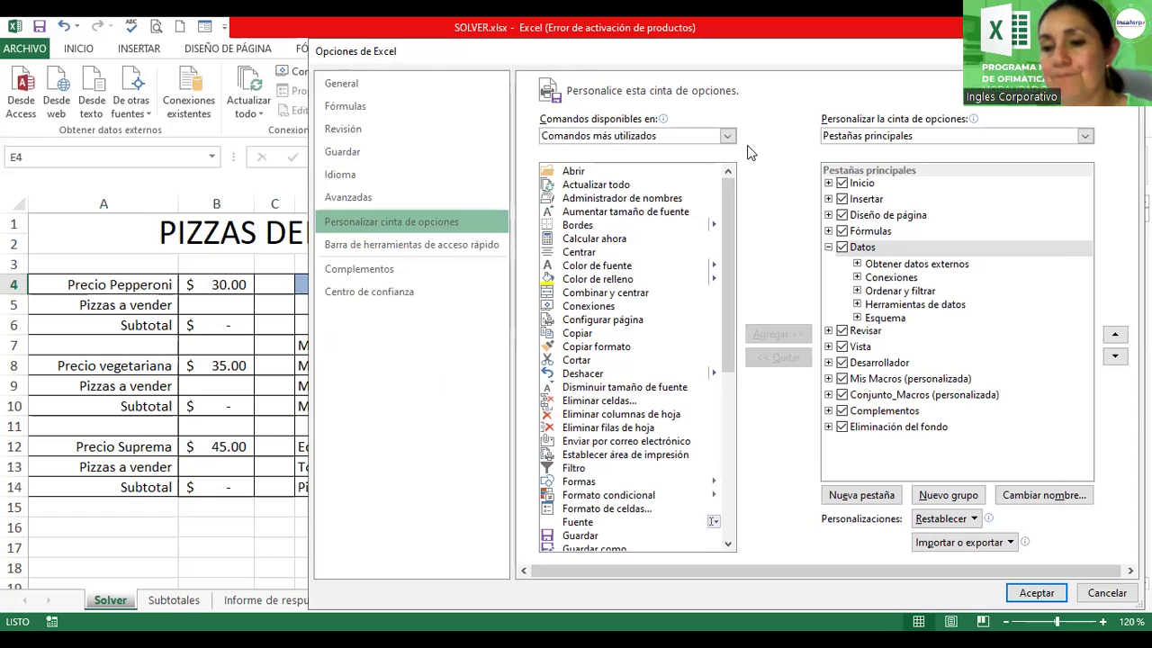
pyautogui.click(351, 272)
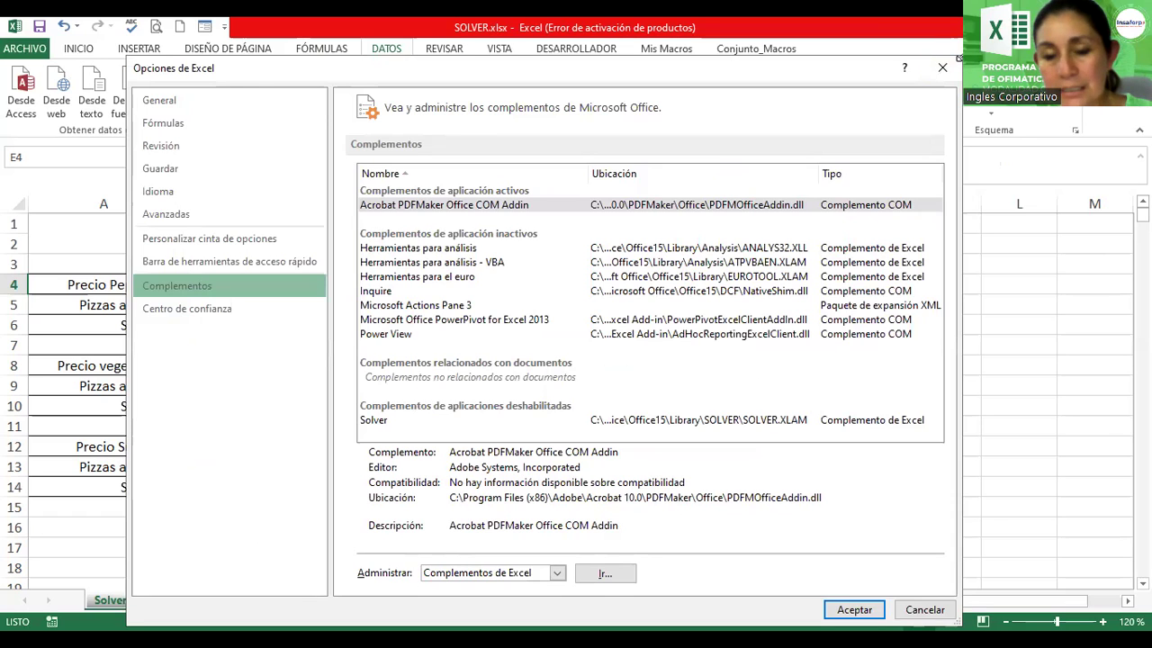
pyautogui.moveTo(959, 59); pyautogui.dragTo(829, 180)
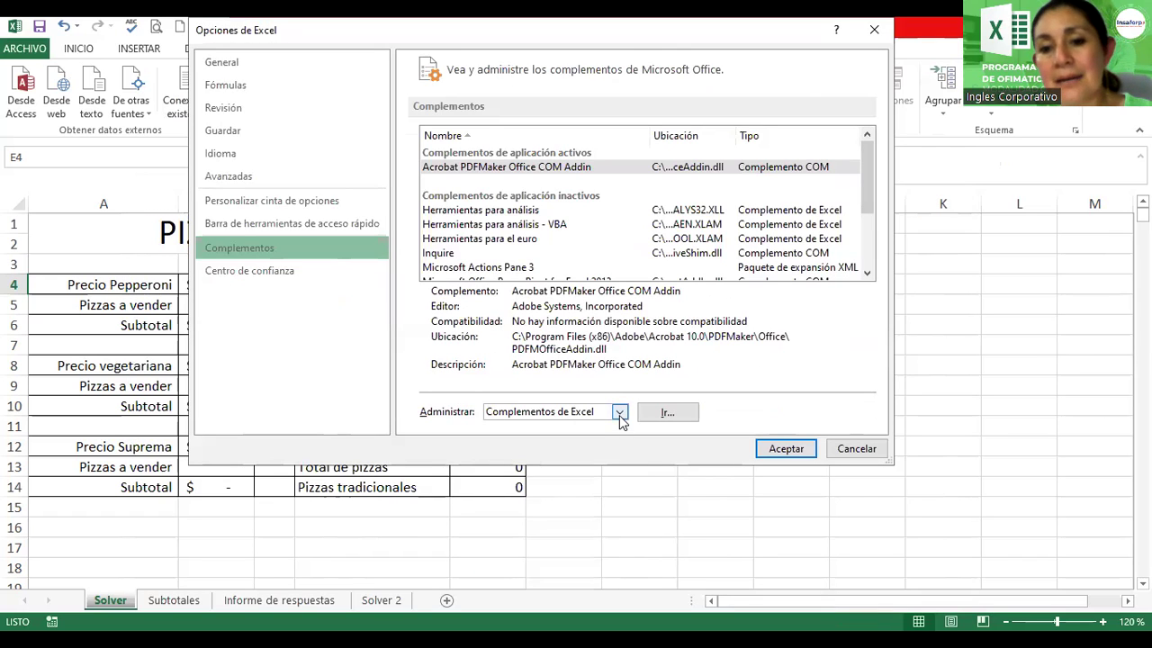
pyautogui.click(619, 416)
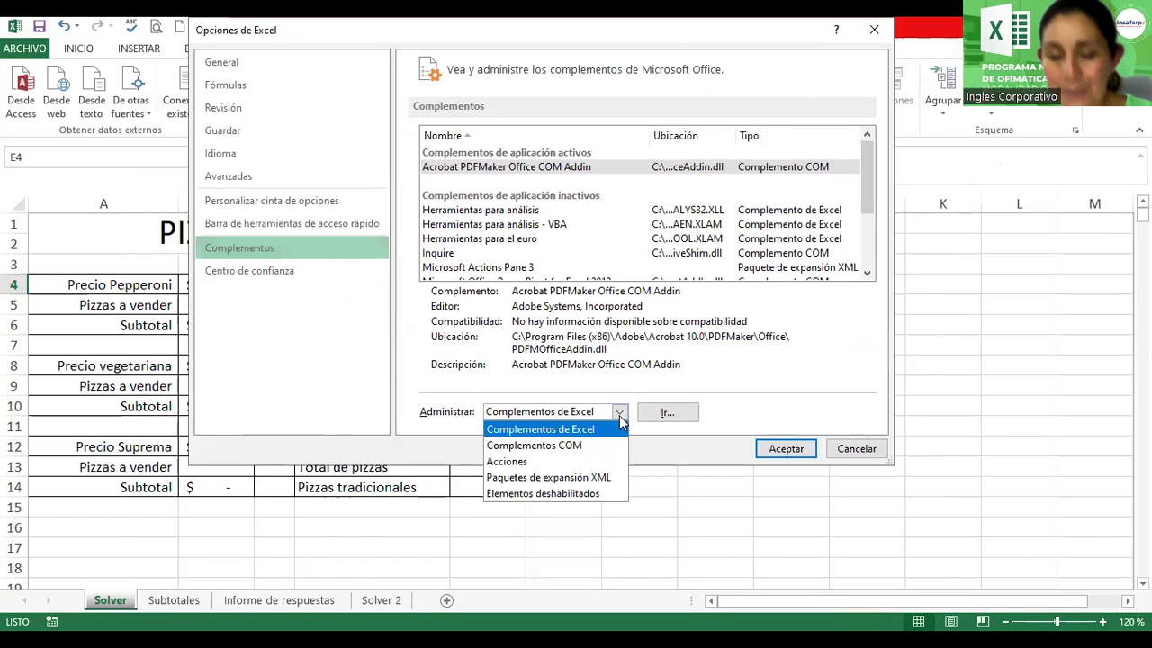
pyautogui.click(526, 431)
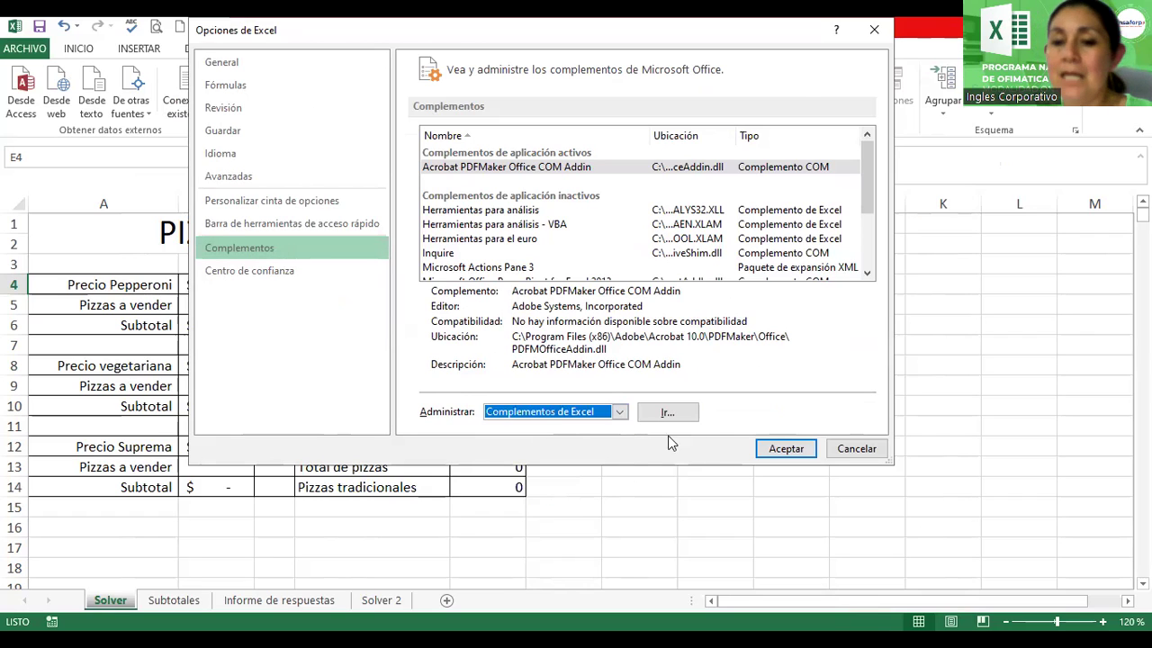
pyautogui.click(776, 450)
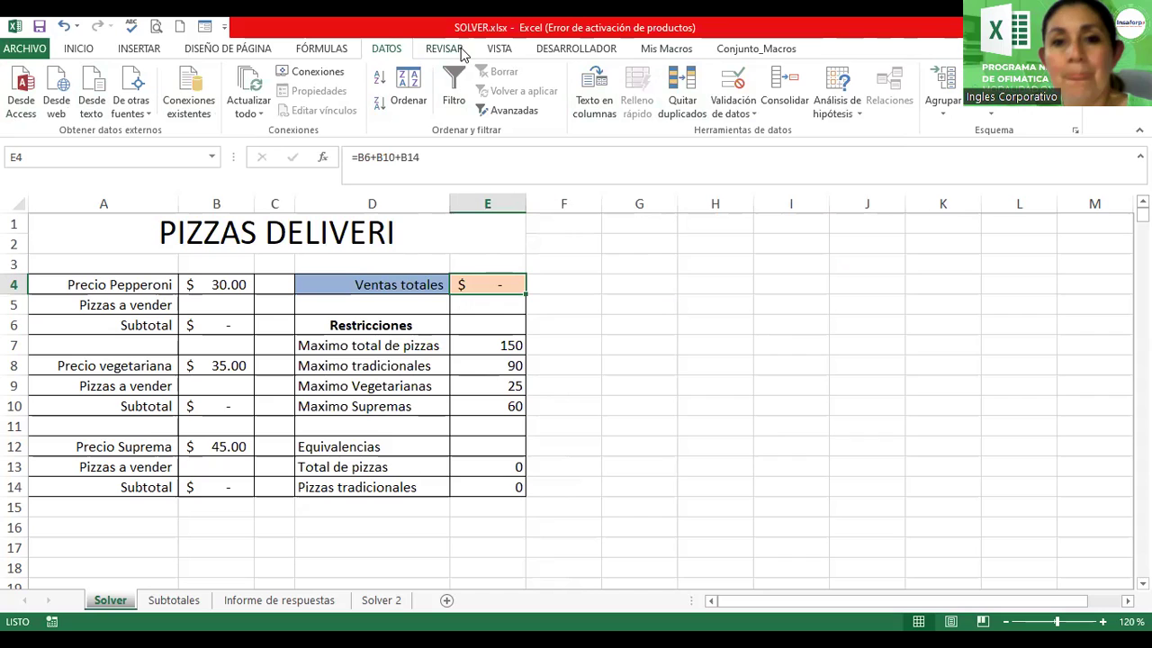
# Step: Open the list of available Excel add-ins from the Excel options and select the Solver add-in
pyautogui.rightClick(774, 137)
pyautogui.click(770, 127)
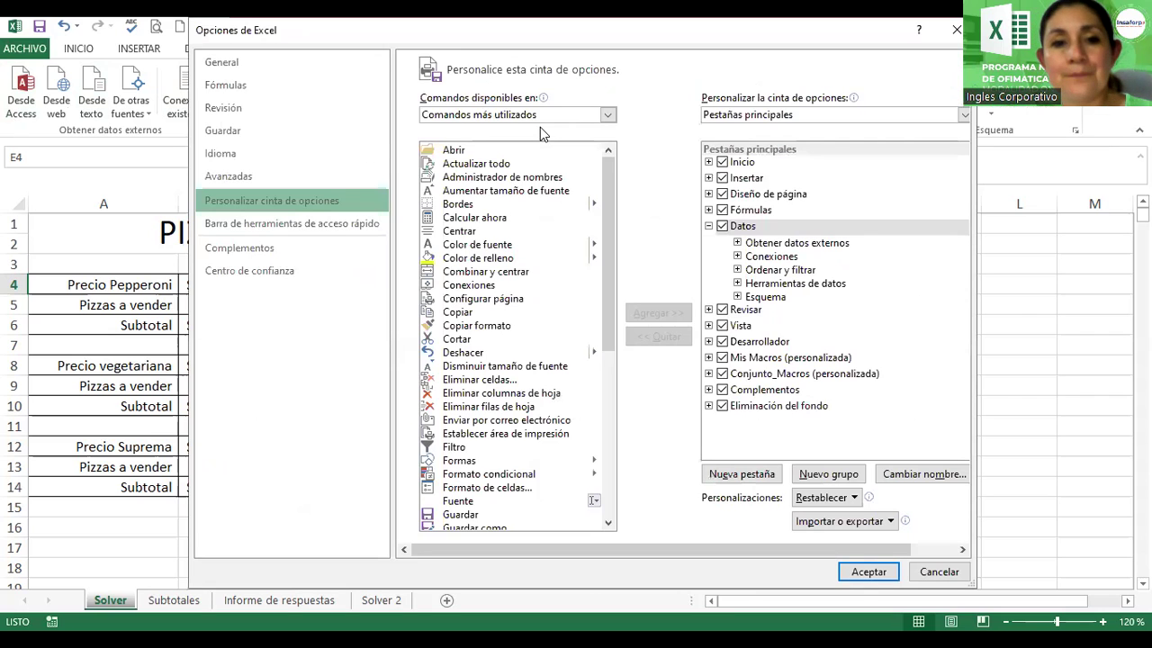
pyautogui.click(232, 252)
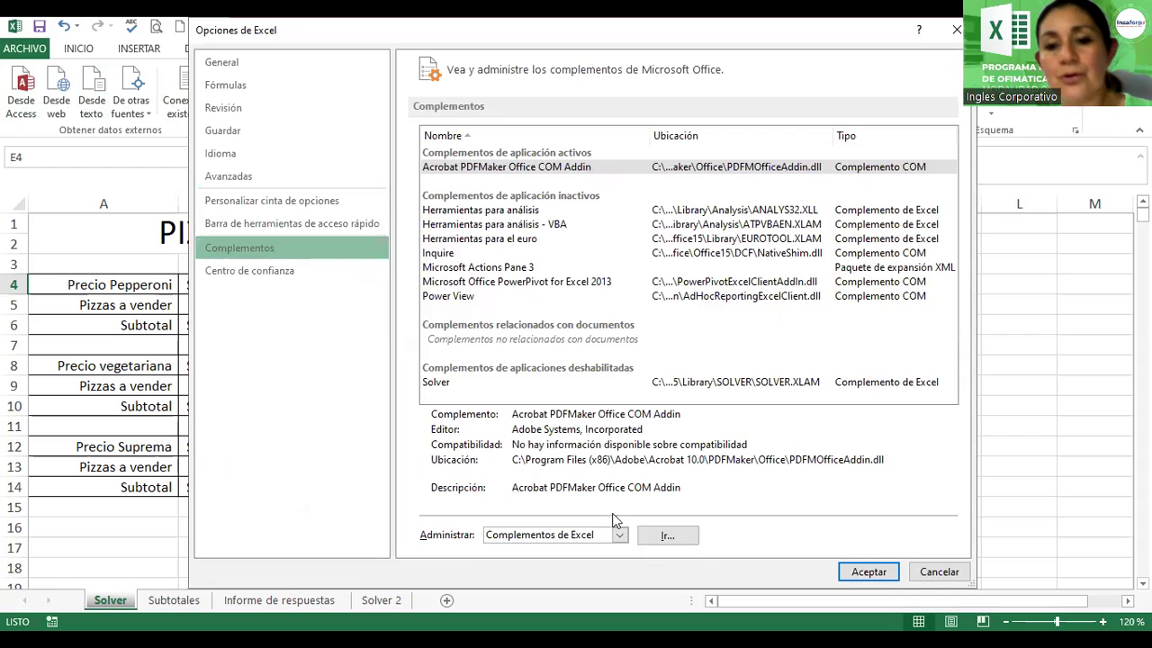
pyautogui.click(620, 536)
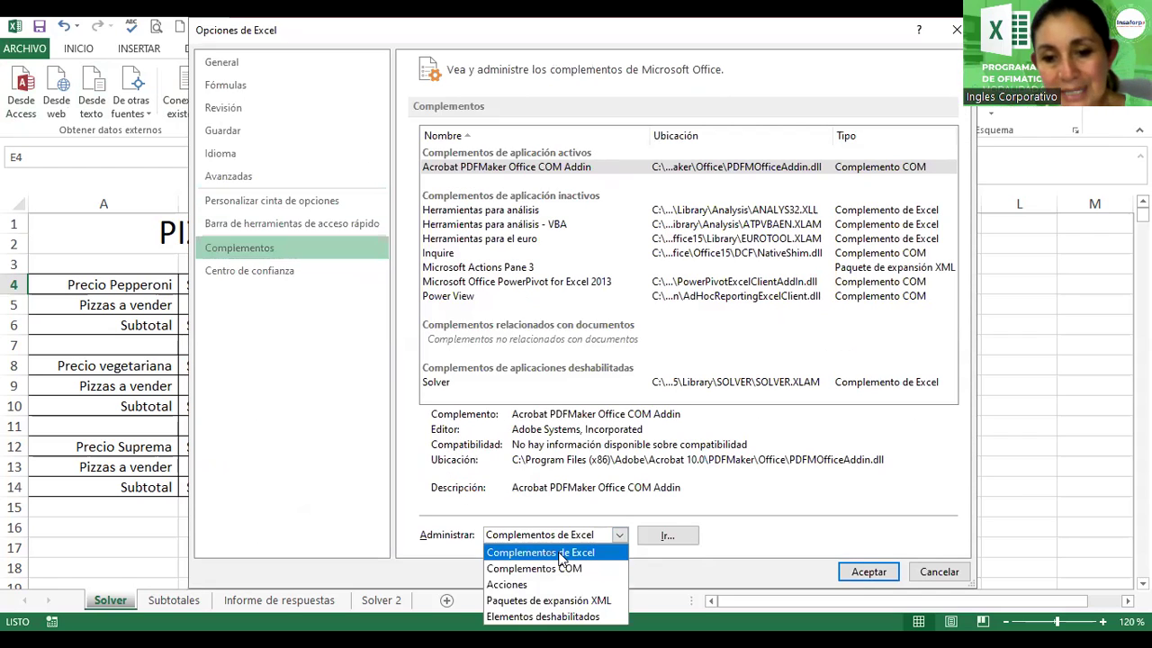
pyautogui.click(561, 553)
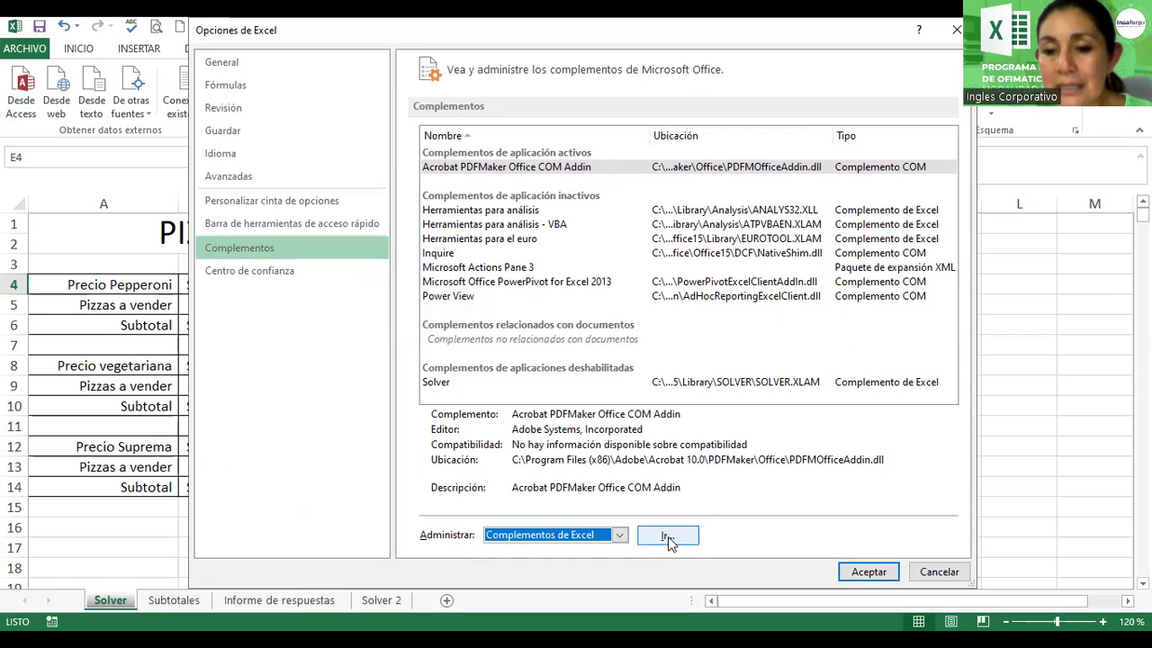
pyautogui.click(666, 535)
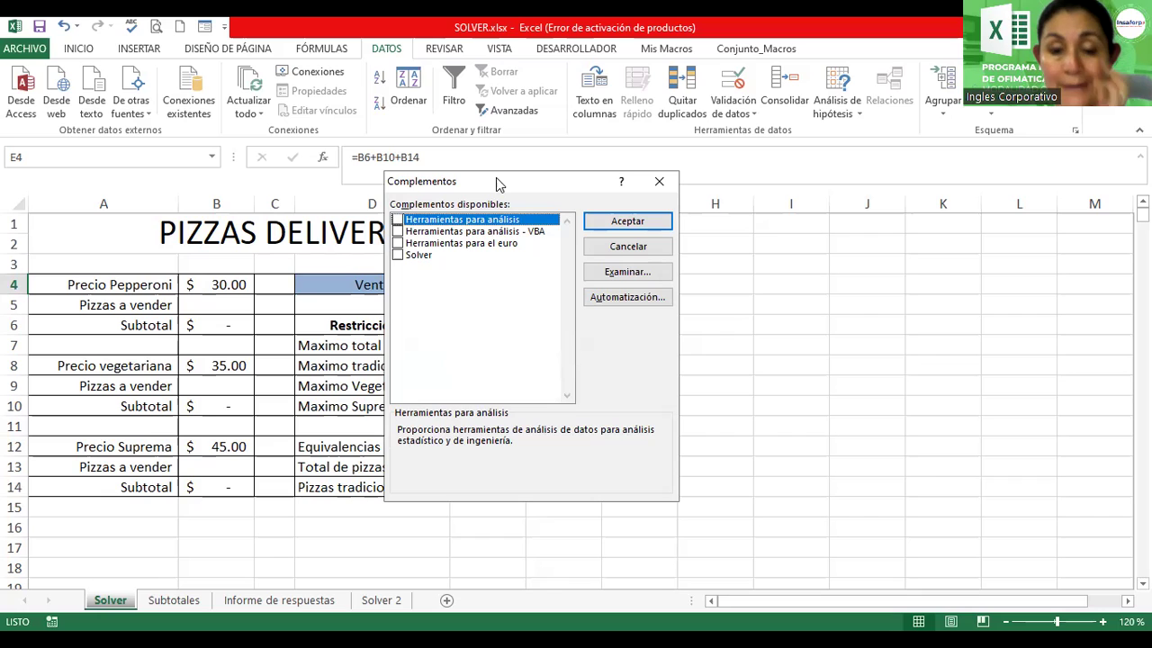
pyautogui.click(398, 255)
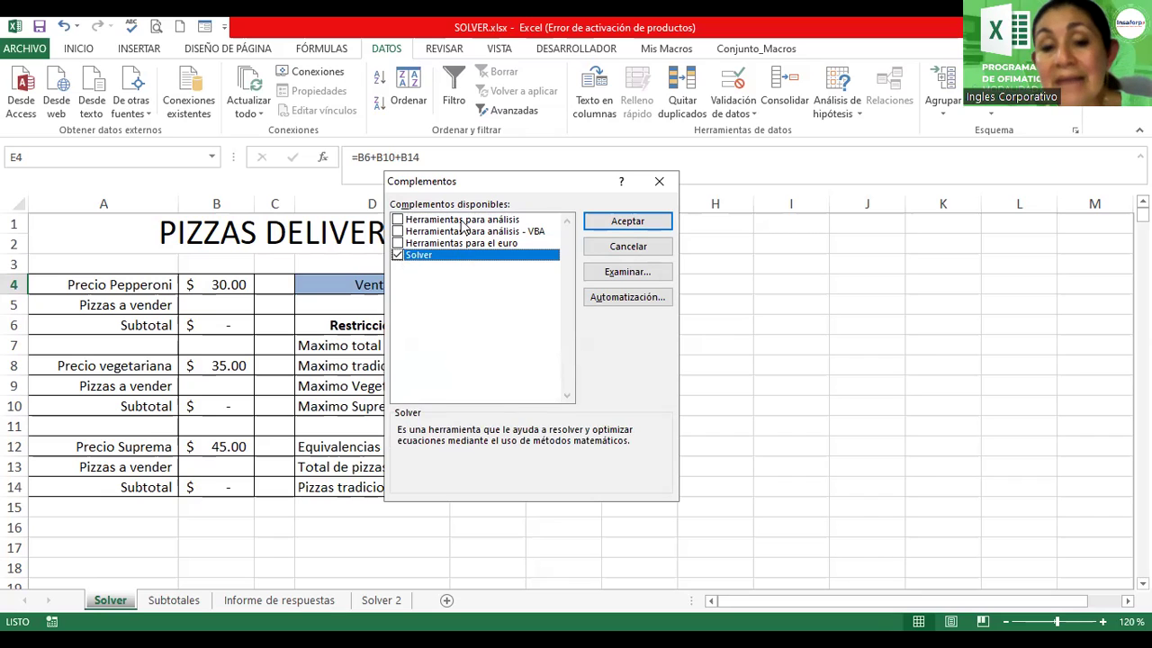
# Step: Tick the two Herramientas para análisis add-ins, clear them again and load only the Solver add-in
pyautogui.click(406, 222)
pyautogui.click(397, 220)
pyautogui.click(397, 232)
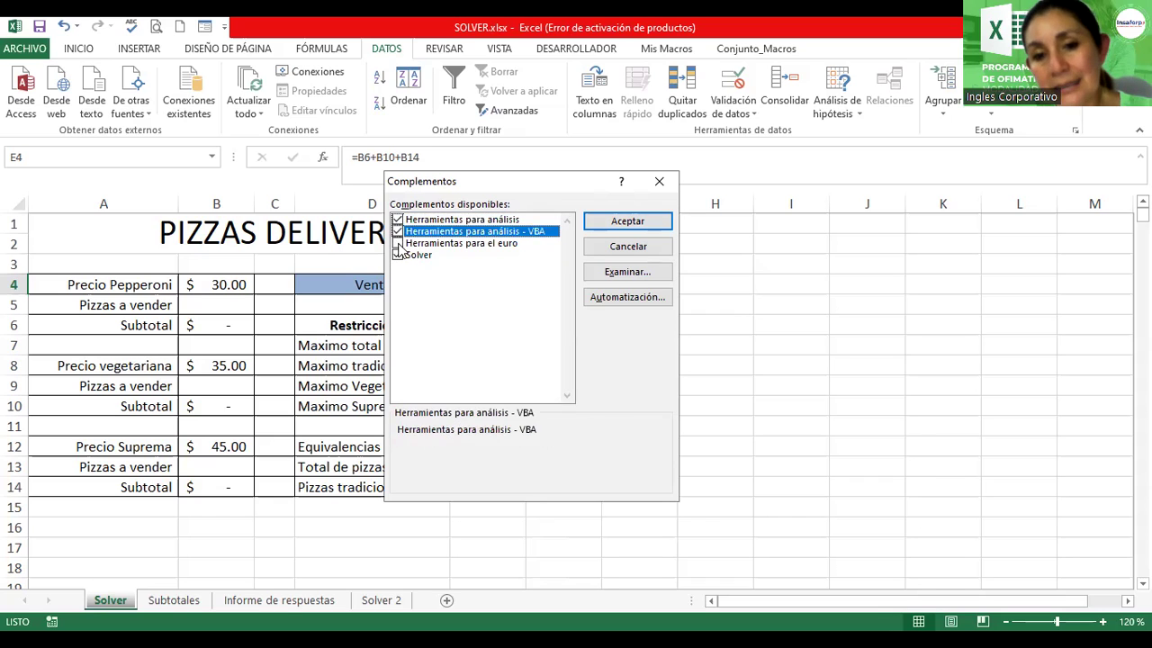
pyautogui.click(400, 244)
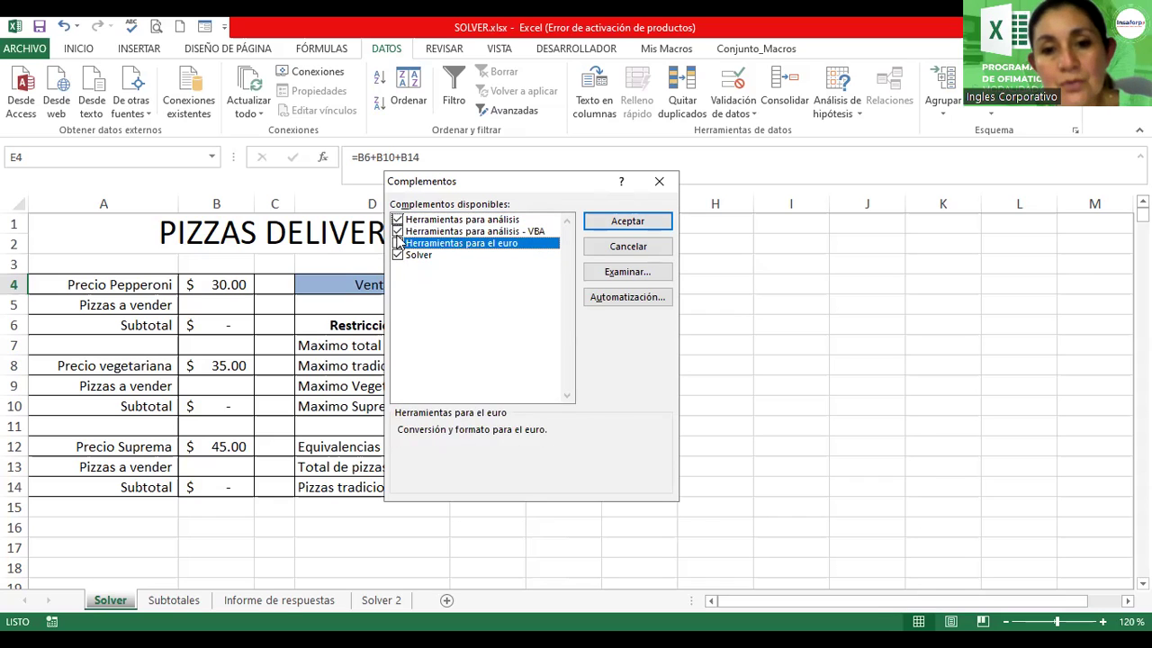
pyautogui.click(396, 232)
pyautogui.click(397, 220)
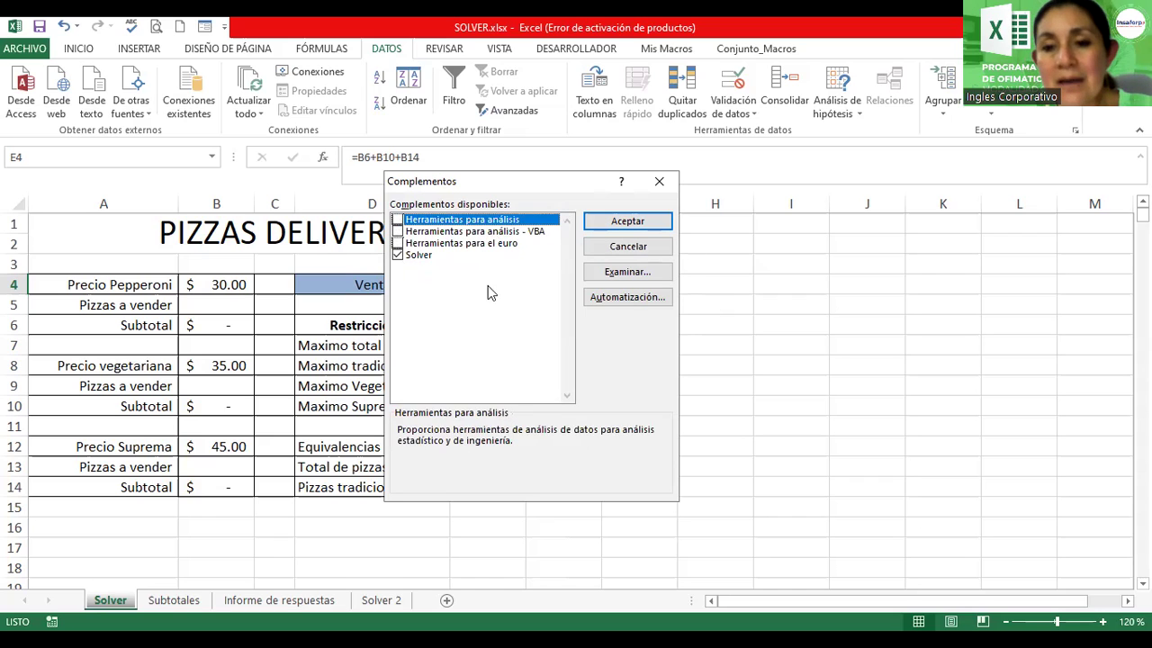
pyautogui.click(419, 256)
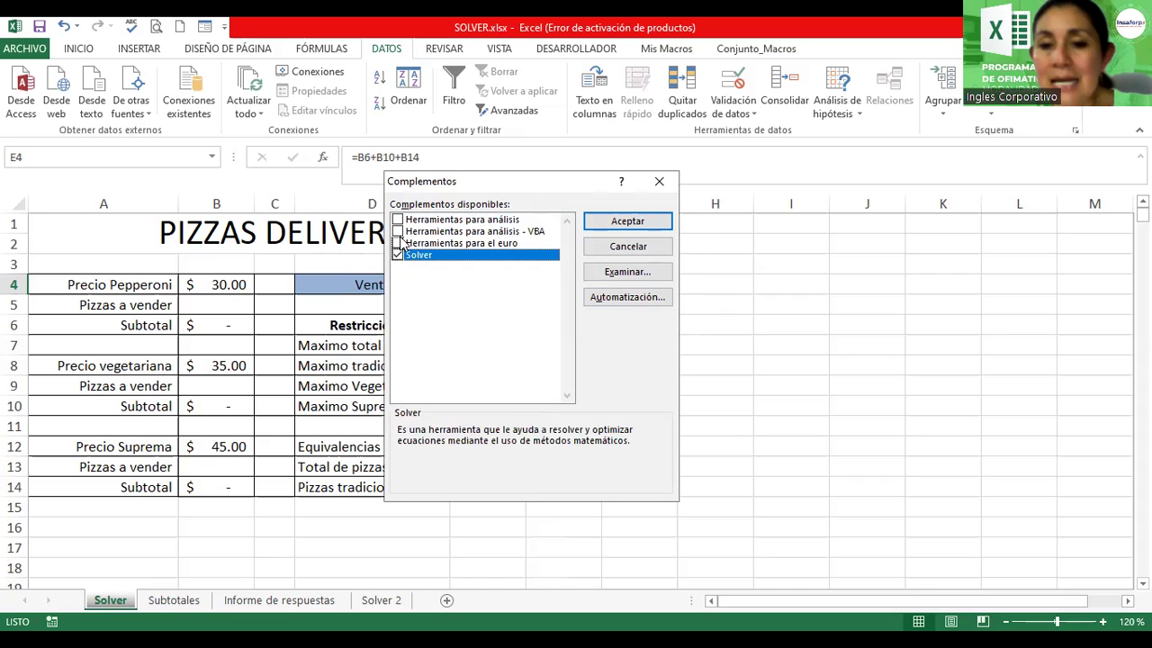
pyautogui.click(639, 224)
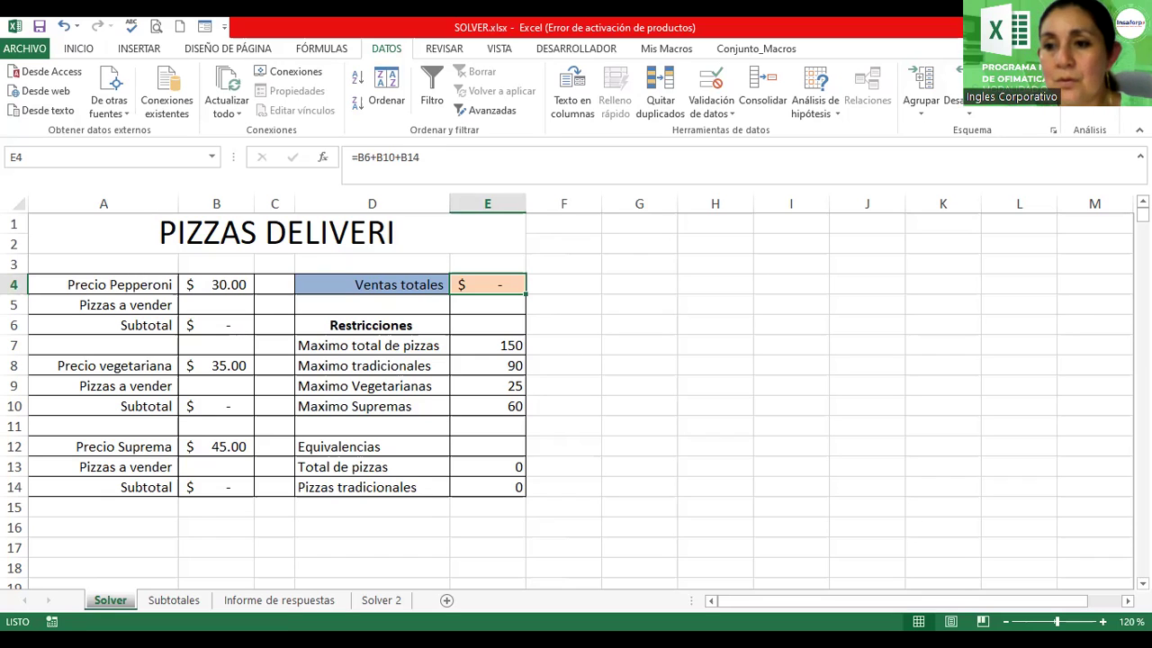
# Step: Open the Solver parameters and place the dialog beside the pizza table so that total sales and the restrictions can be seen
pyautogui.click(104, 284)
pyautogui.click(1088, 90)
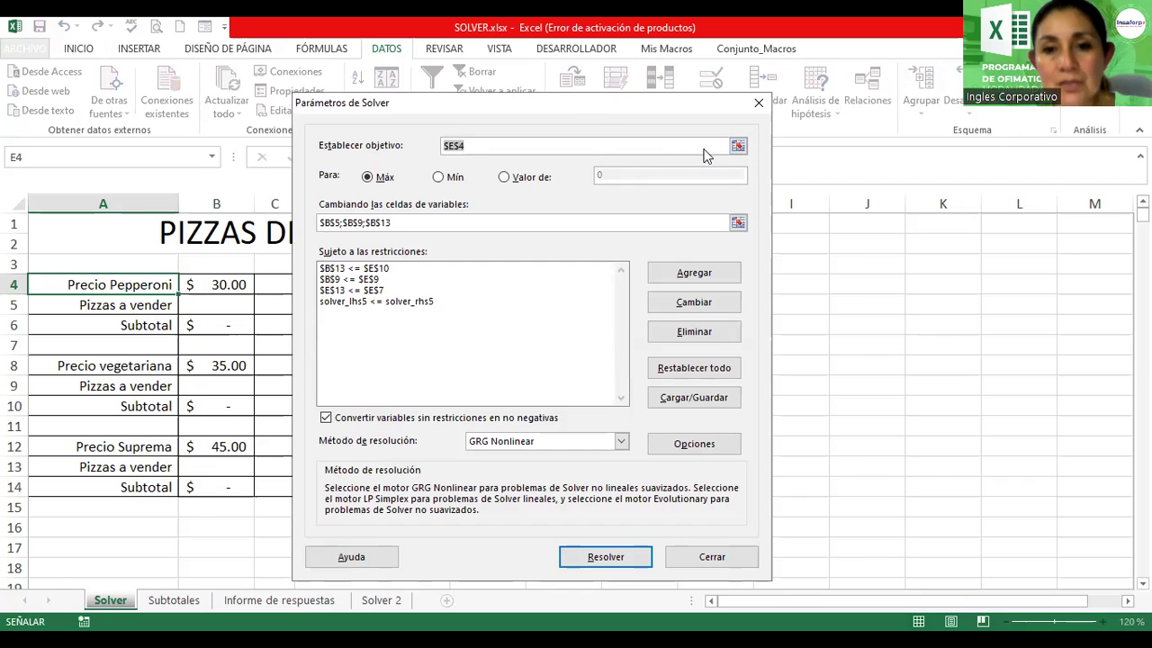
pyautogui.moveTo(590, 108); pyautogui.dragTo(663, 83)
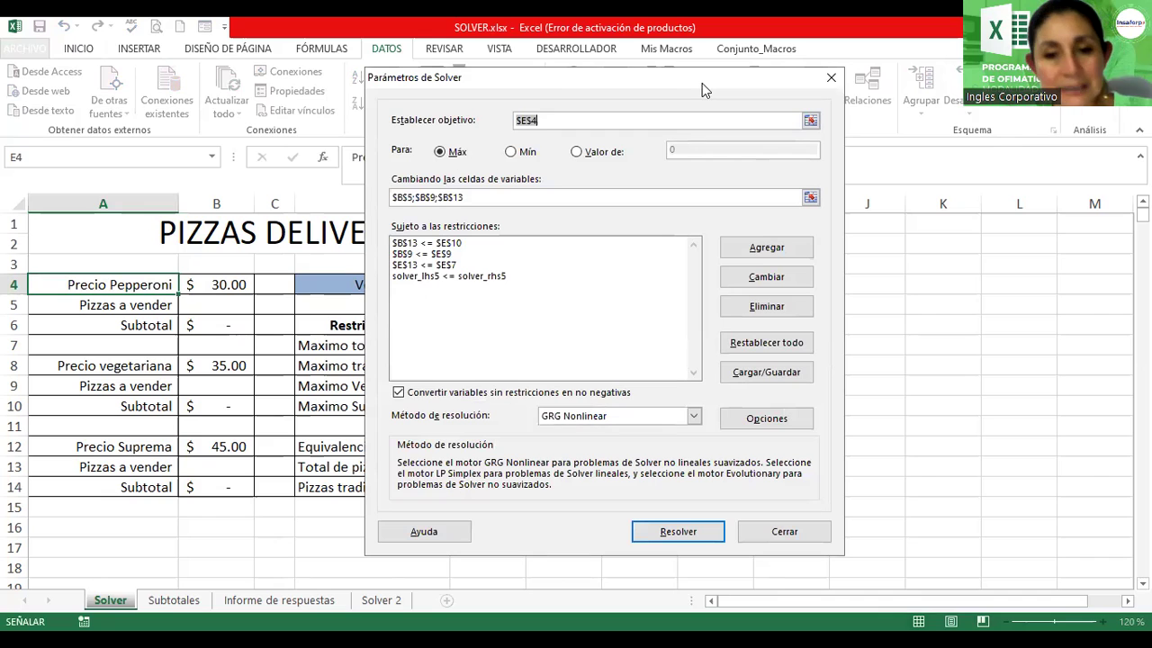
pyautogui.moveTo(556, 86); pyautogui.dragTo(467, 69)
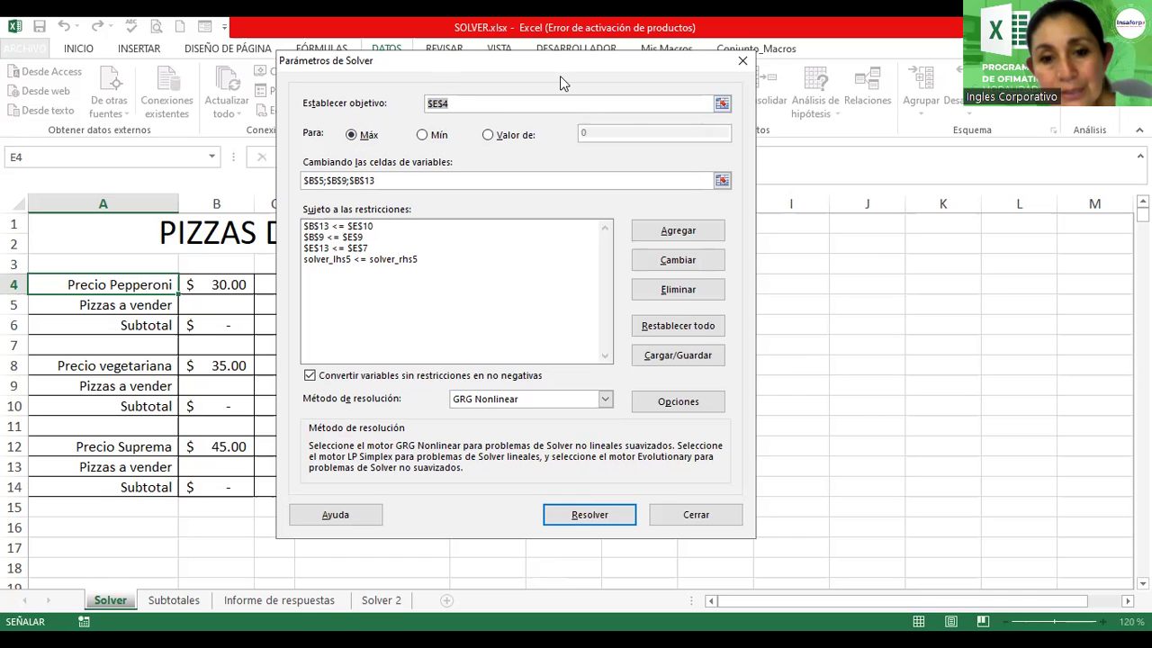
pyautogui.moveTo(560, 76); pyautogui.dragTo(952, 117)
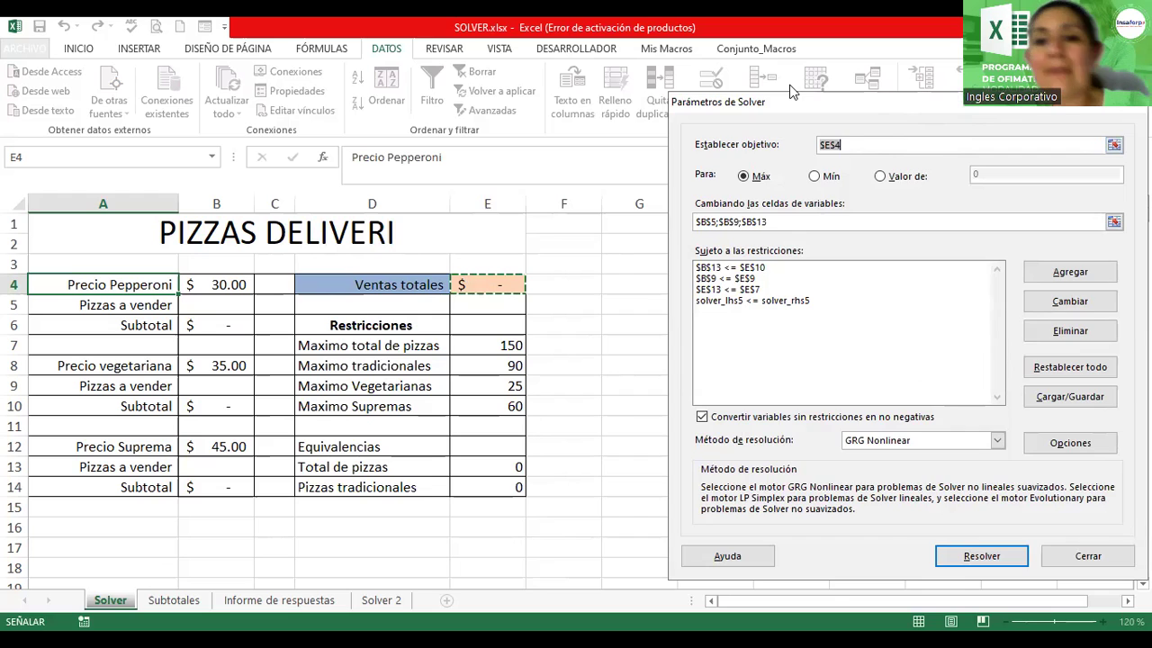
pyautogui.moveTo(790, 90); pyautogui.dragTo(764, 71)
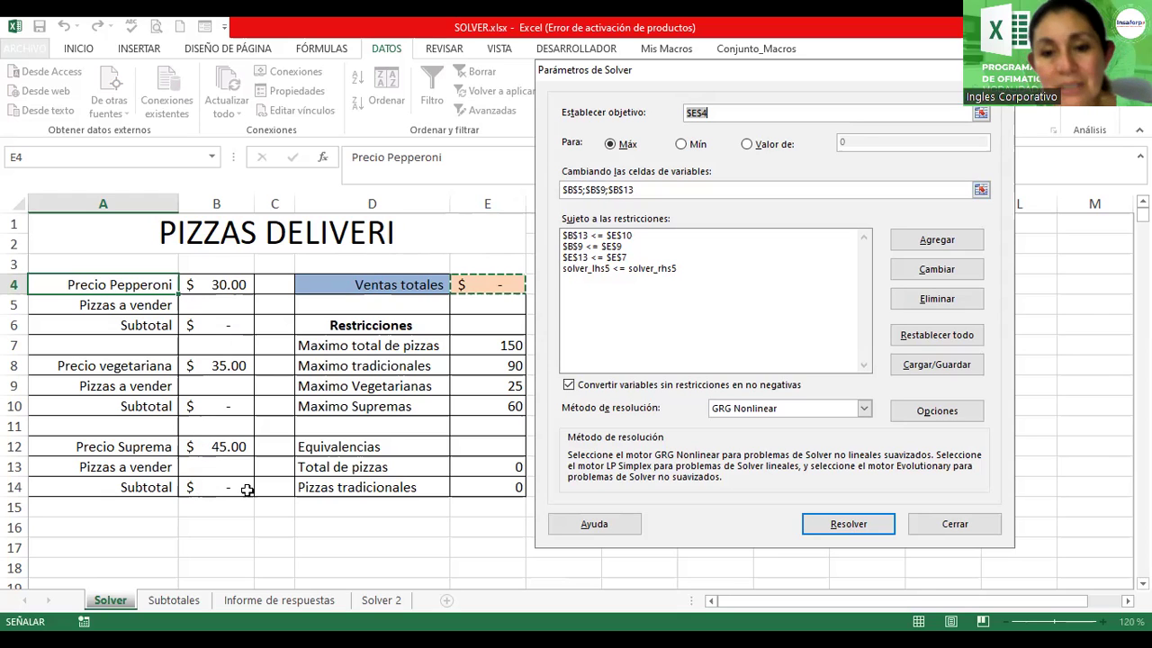
# Step: Review the variable cells and the constraints on B13, B9 and E13 in the Solver parameters
pyautogui.click(678, 190)
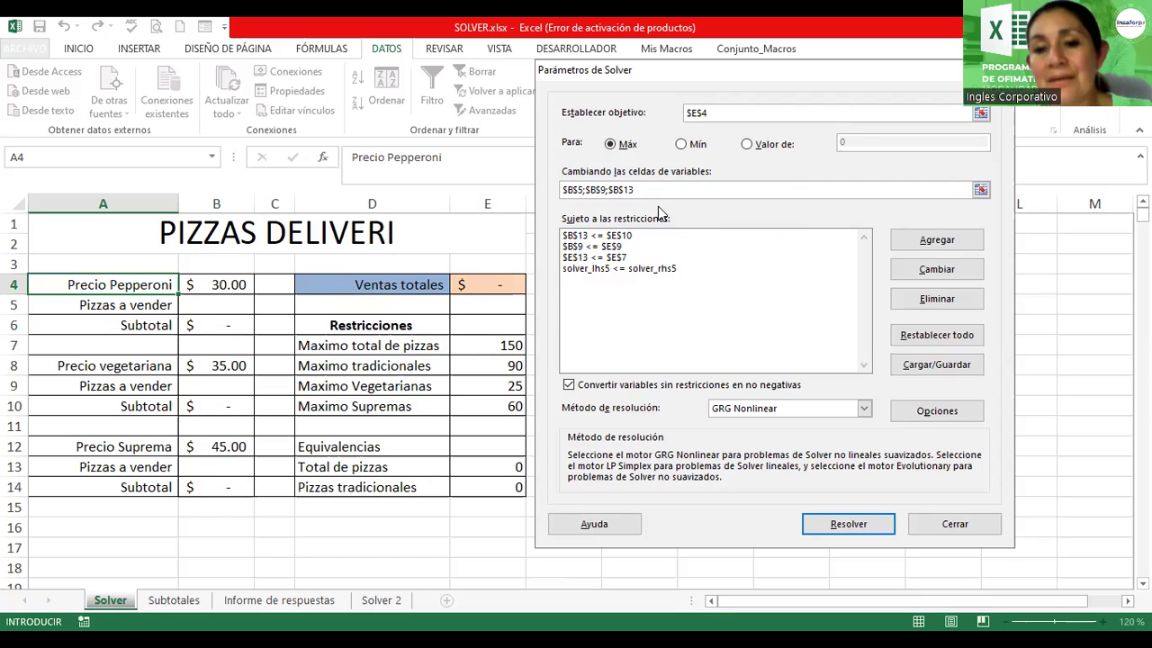
pyautogui.click(638, 237)
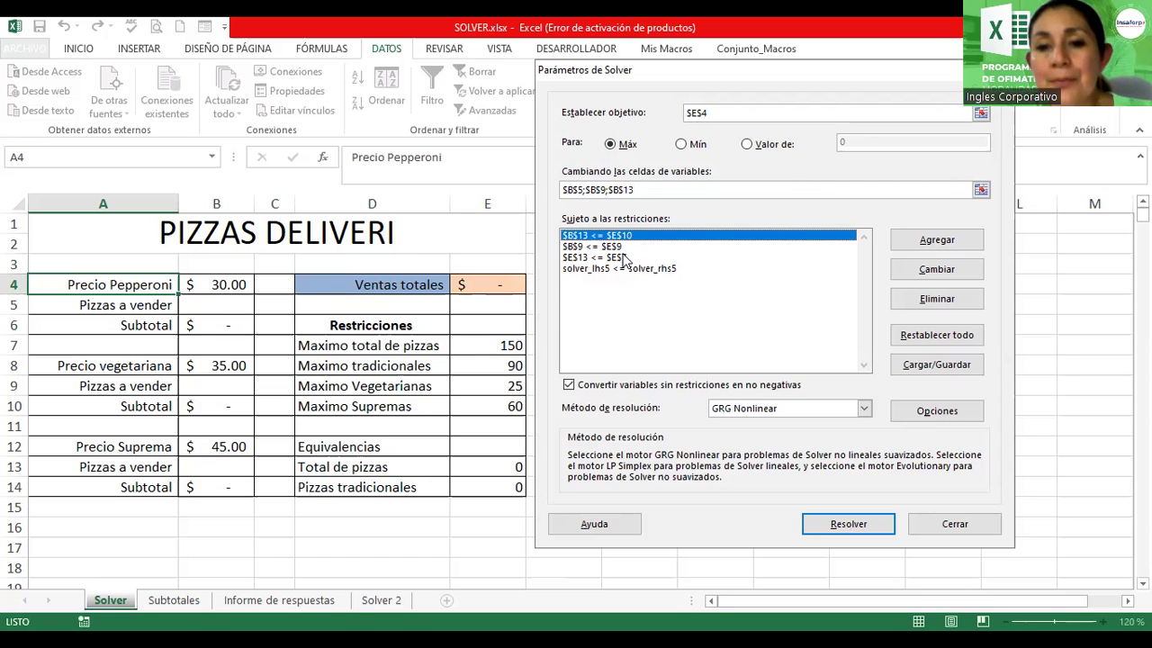
pyautogui.click(610, 246)
pyautogui.click(610, 258)
pyautogui.click(601, 236)
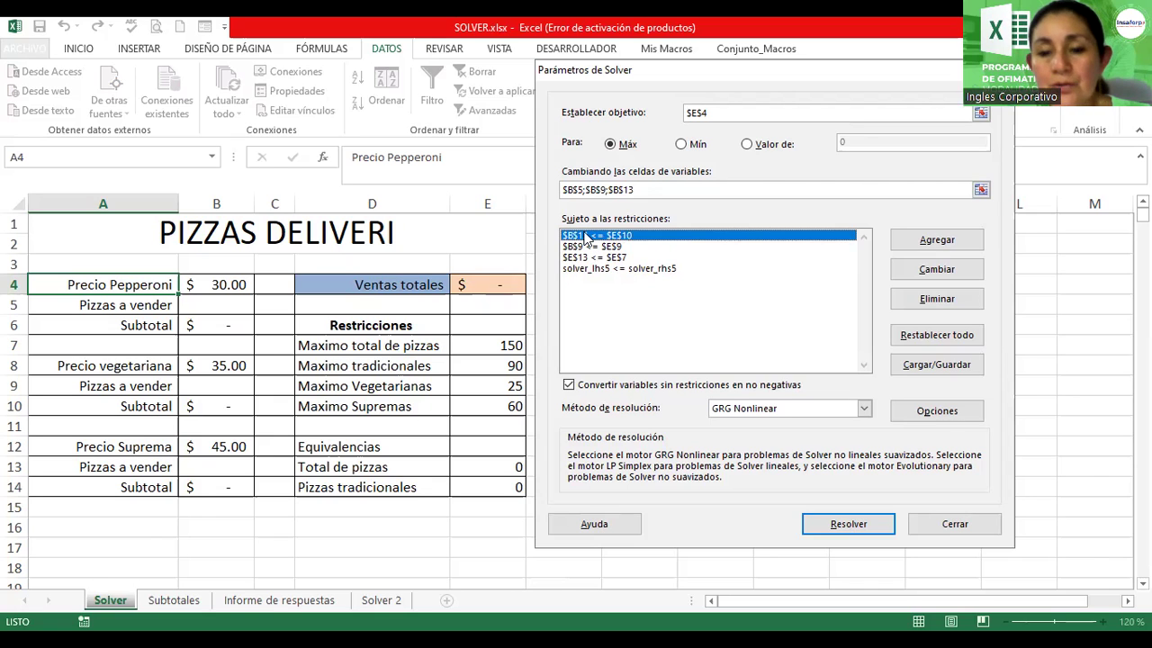
# Step: Solve the model for maximum total sales in E4, keep the Solver solution and select the total sales cell
pyautogui.press('Return')
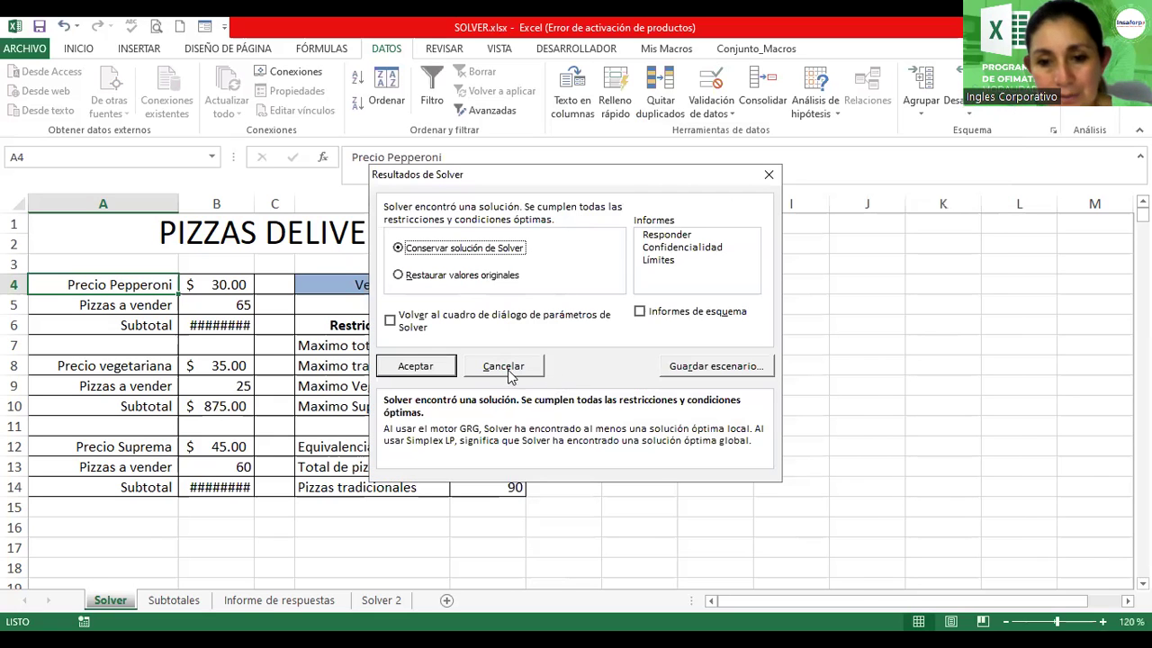
pyautogui.click(418, 364)
pyautogui.click(464, 285)
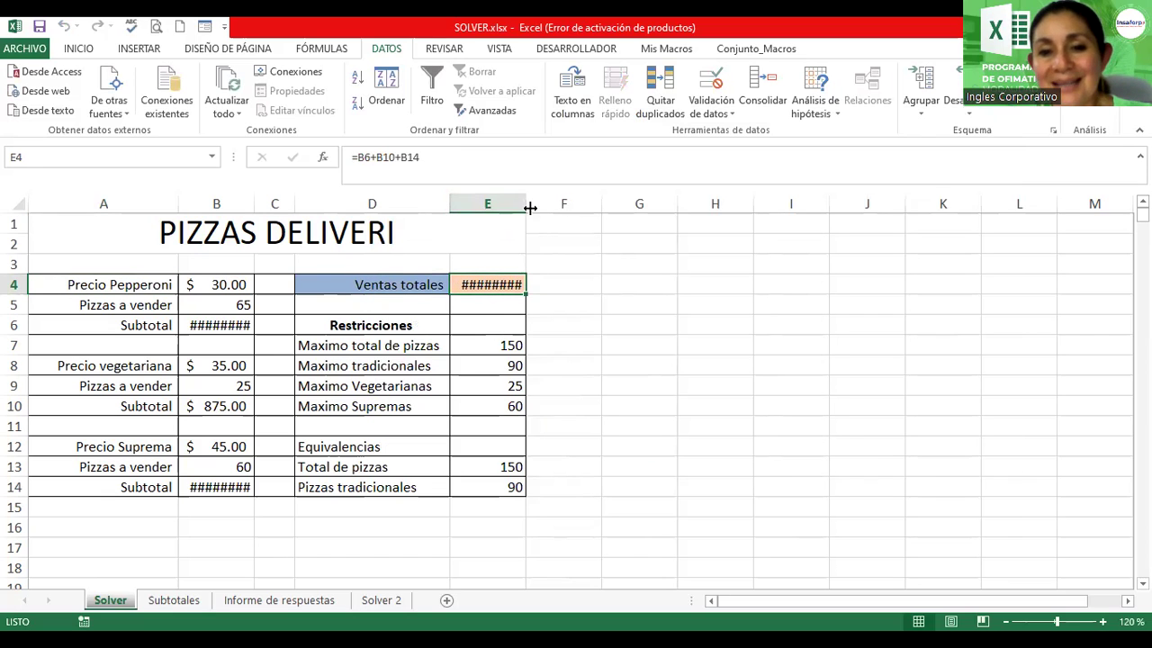
# Step: Widen column E to fit total sales, and review each constraint in the Solver parameters against the pizza restrictions
pyautogui.moveTo(526, 206); pyautogui.dragTo(555, 207)
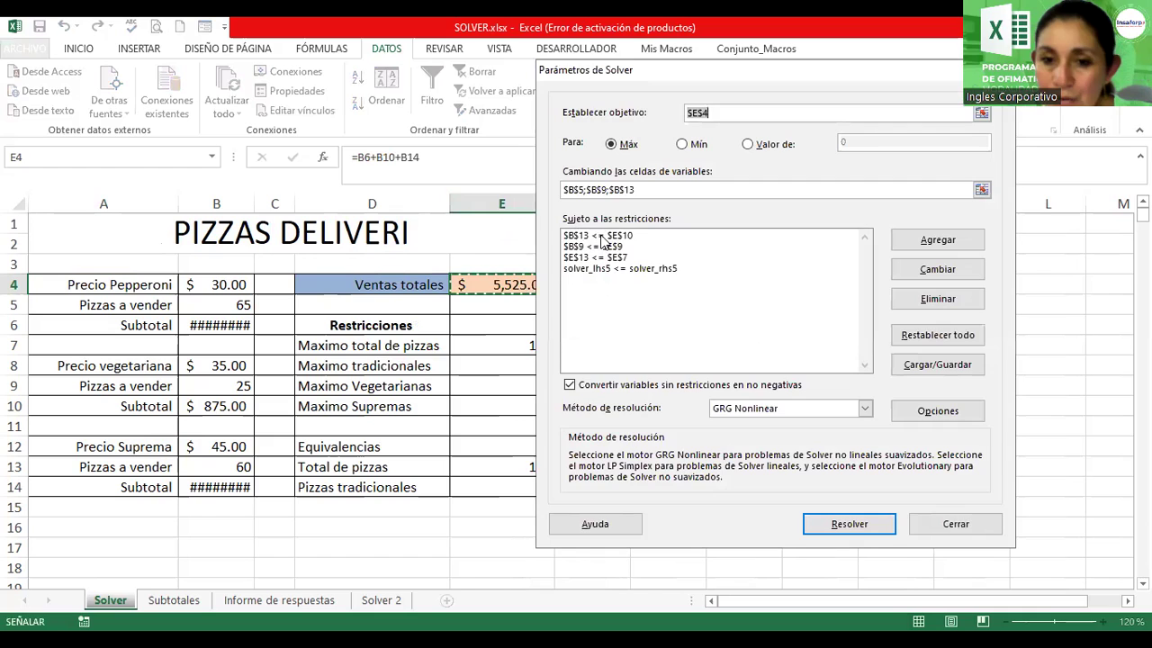
pyautogui.click(601, 235)
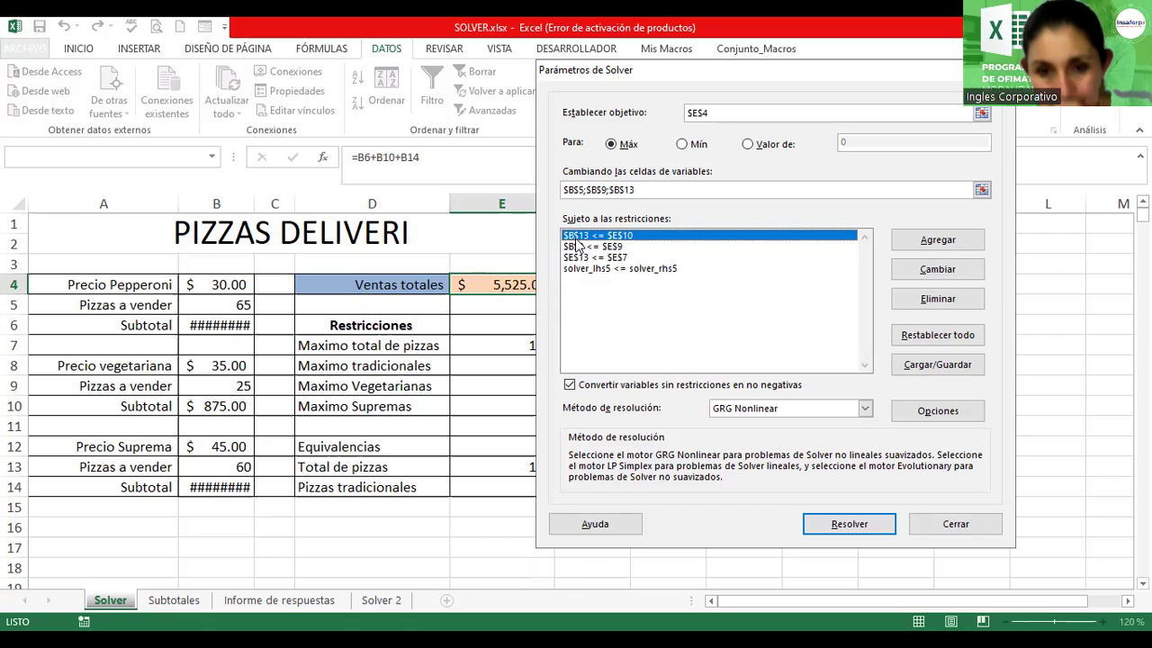
pyautogui.moveTo(758, 76); pyautogui.dragTo(890, 57)
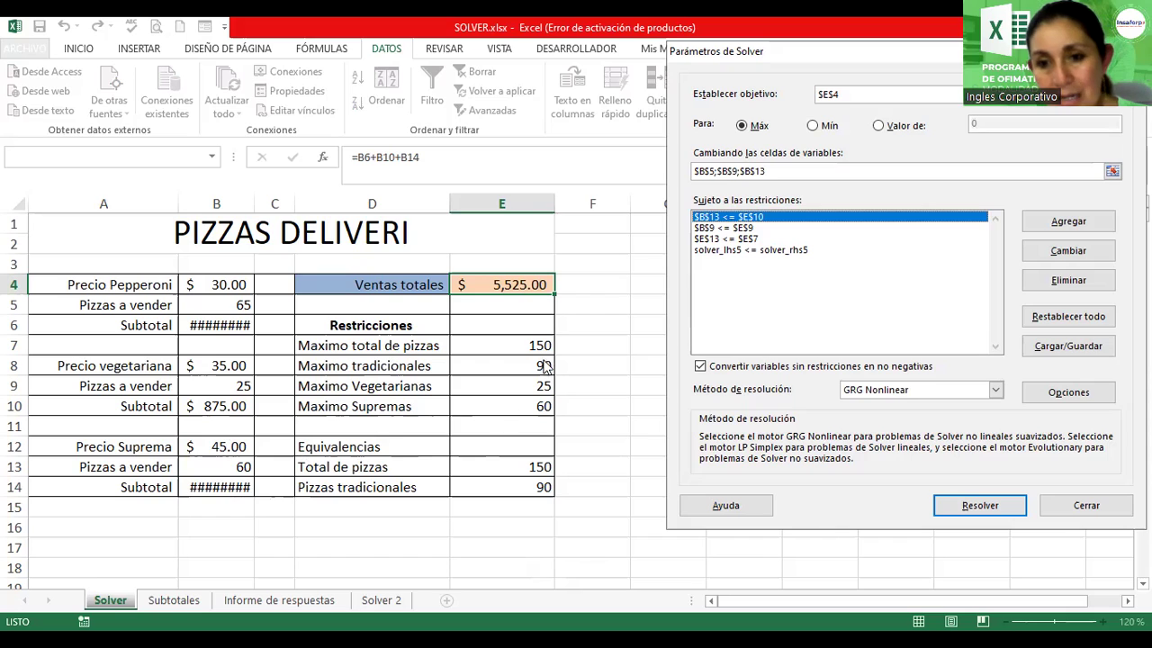
pyautogui.click(718, 229)
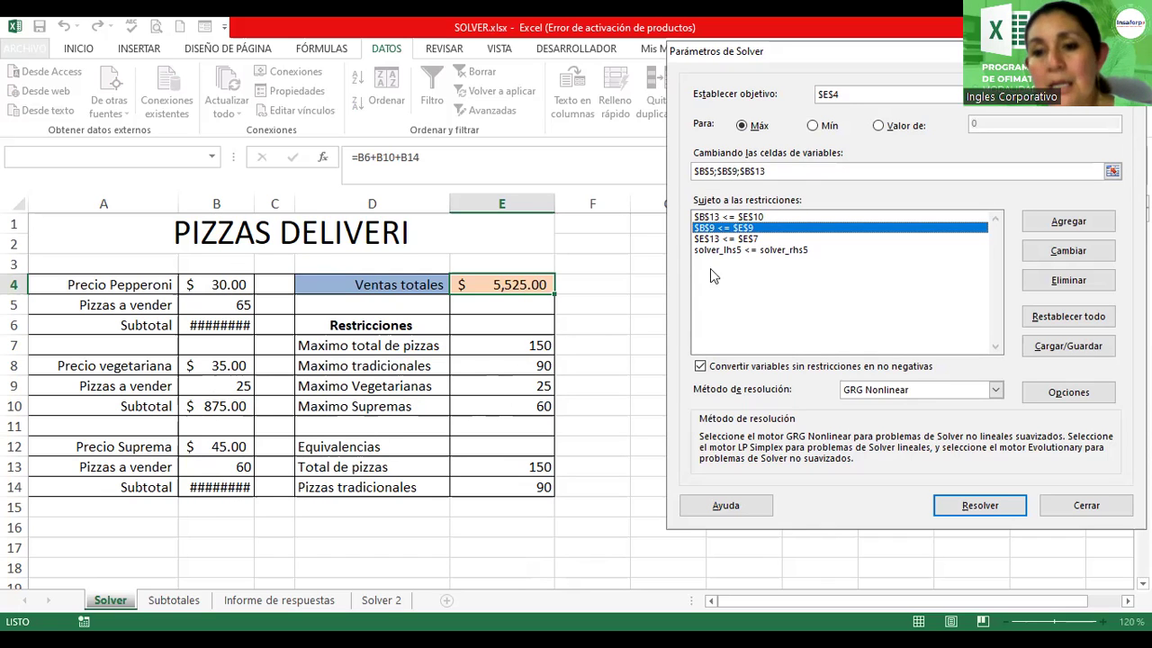
pyautogui.click(713, 239)
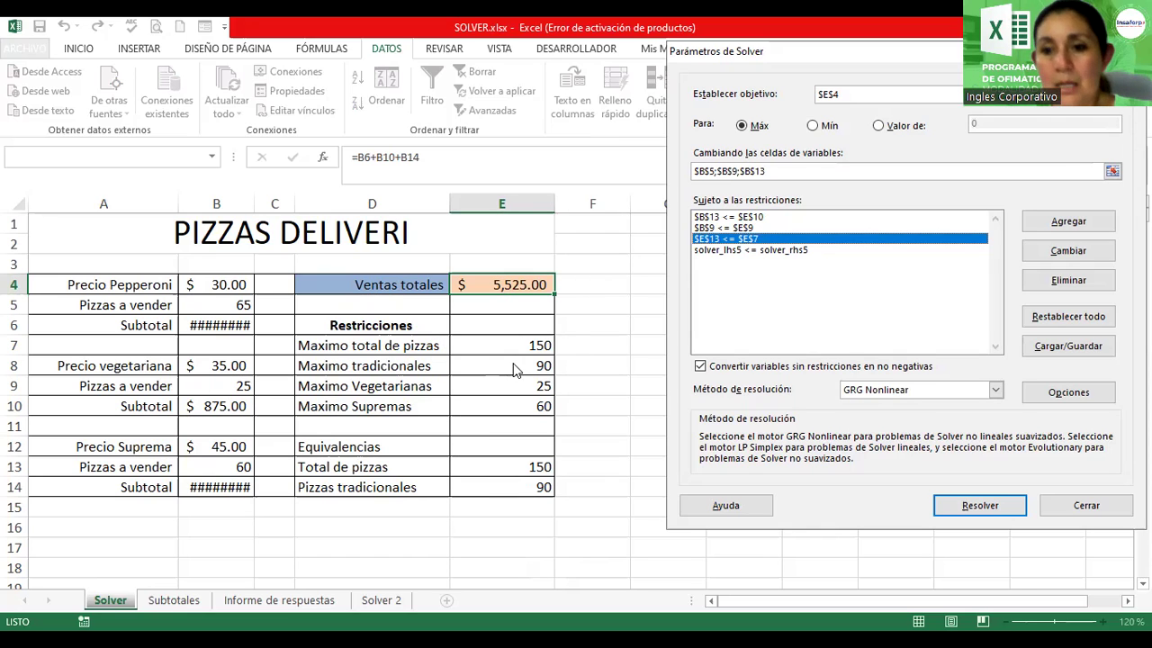
pyautogui.click(763, 251)
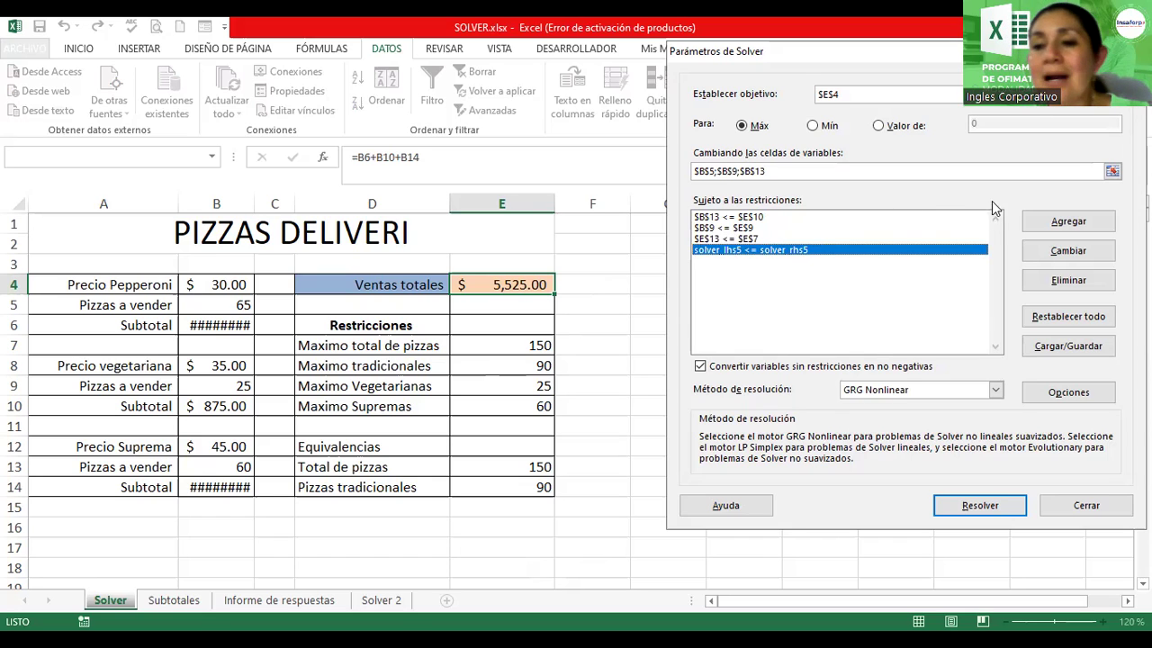
# Step: Start a new Solver constraint and place its dialog clear of the pizza table
pyautogui.click(747, 217)
pyautogui.click(1035, 222)
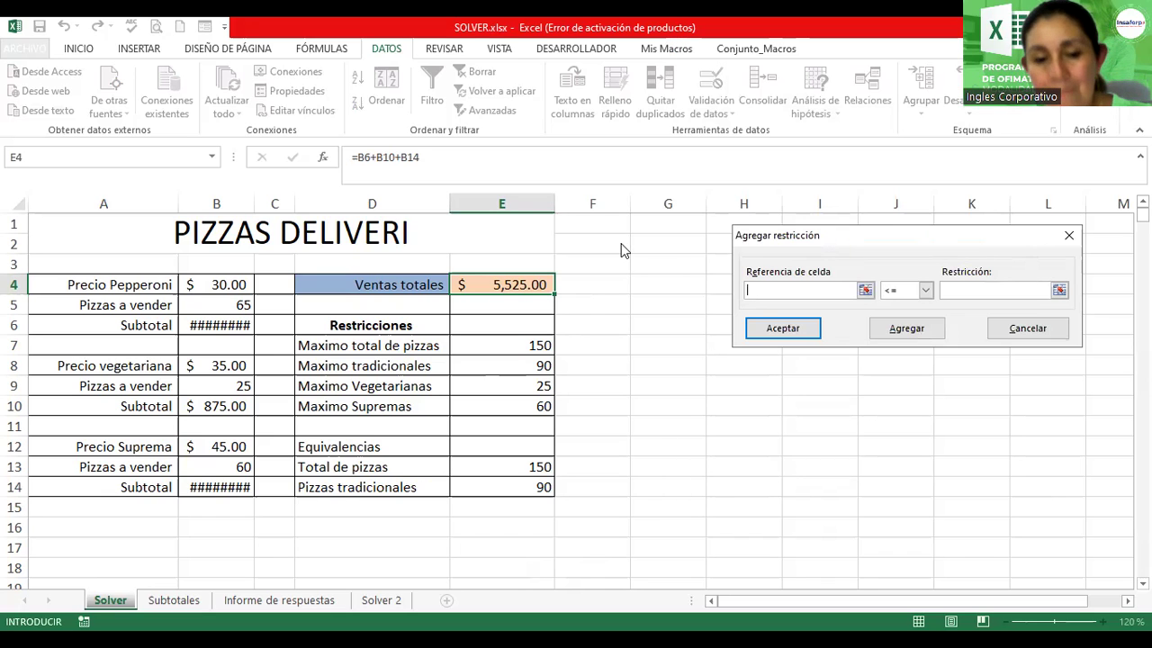
pyautogui.moveTo(837, 238); pyautogui.dragTo(712, 159)
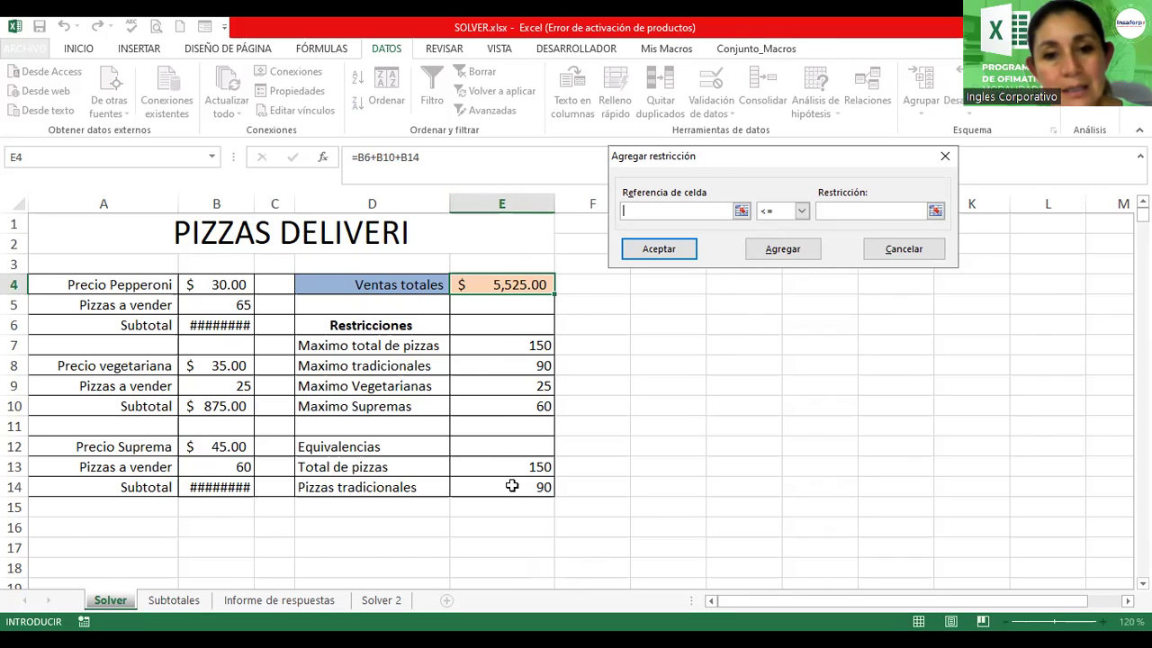
pyautogui.click(490, 366)
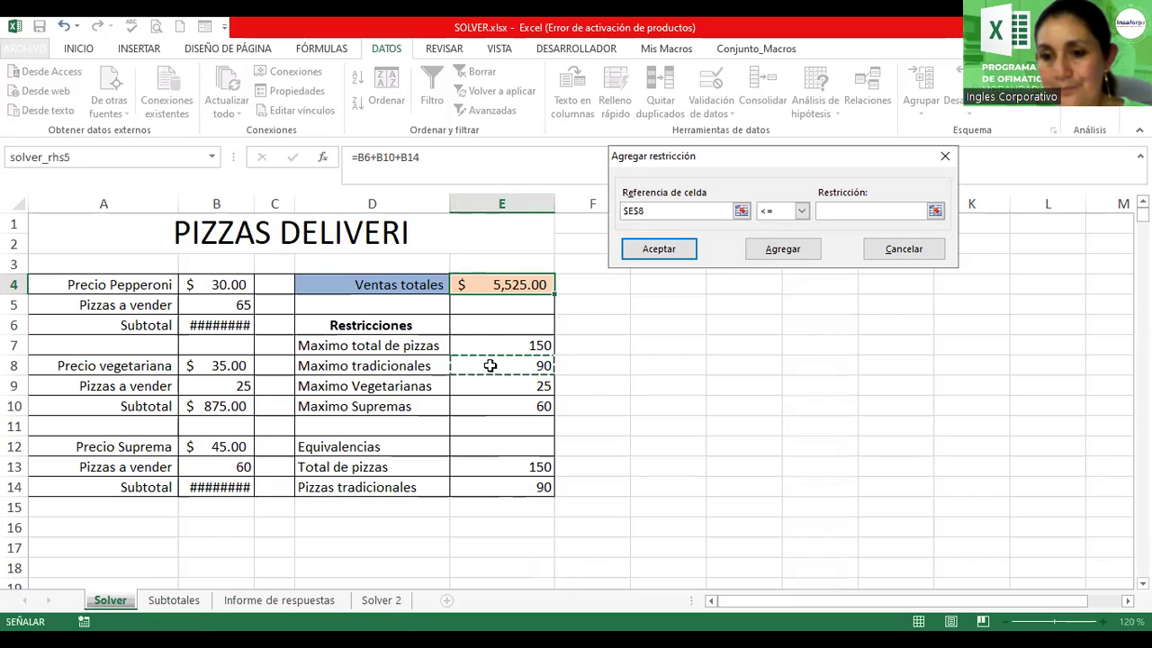
pyautogui.click(649, 209)
pyautogui.press('BackSpace')
pyautogui.press('BackSpace')
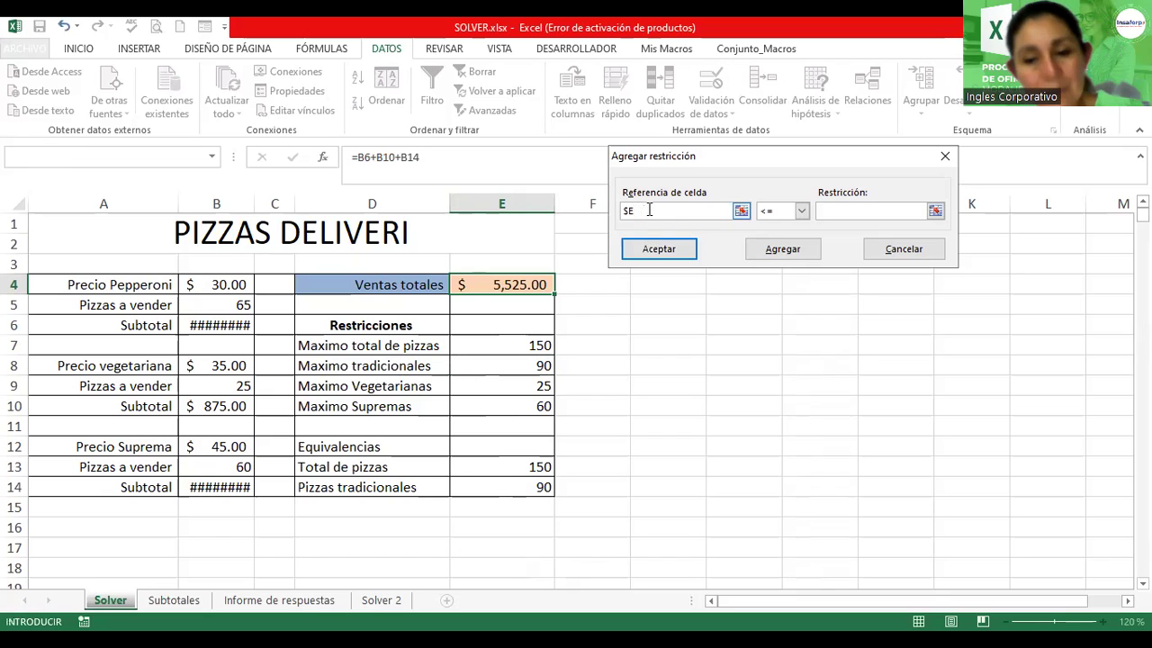
pyautogui.press('BackSpace')
pyautogui.press('BackSpace')
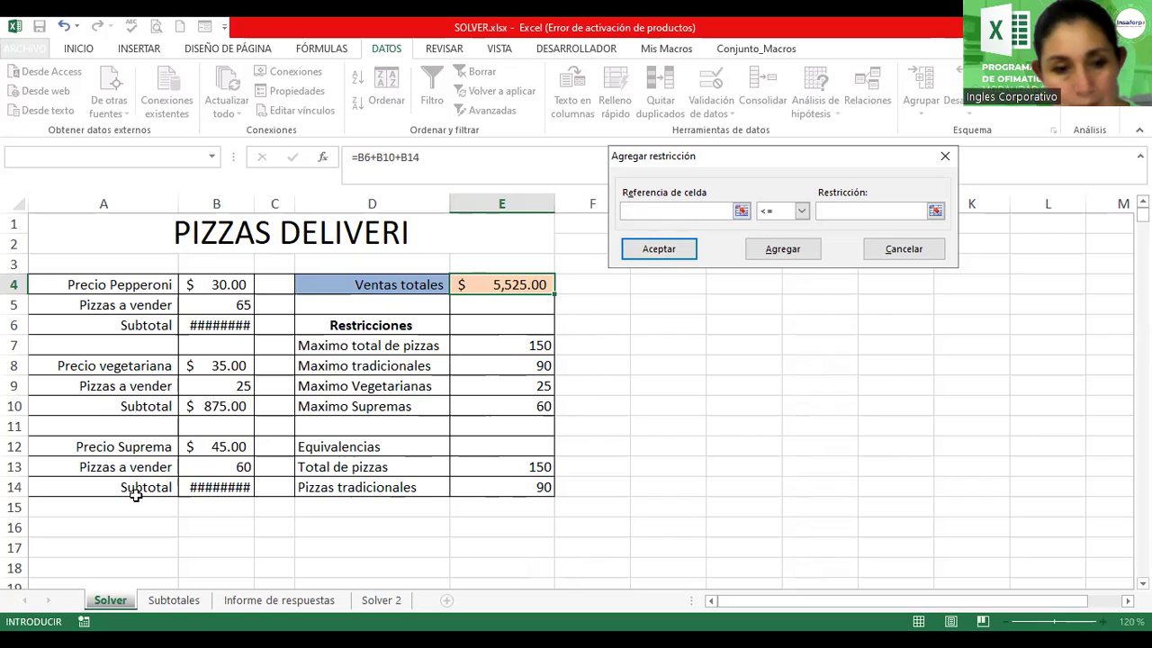
# Step: Add the constraint that the traditional pizzas in E14 are <= the traditional maximum in E8
pyautogui.click(481, 490)
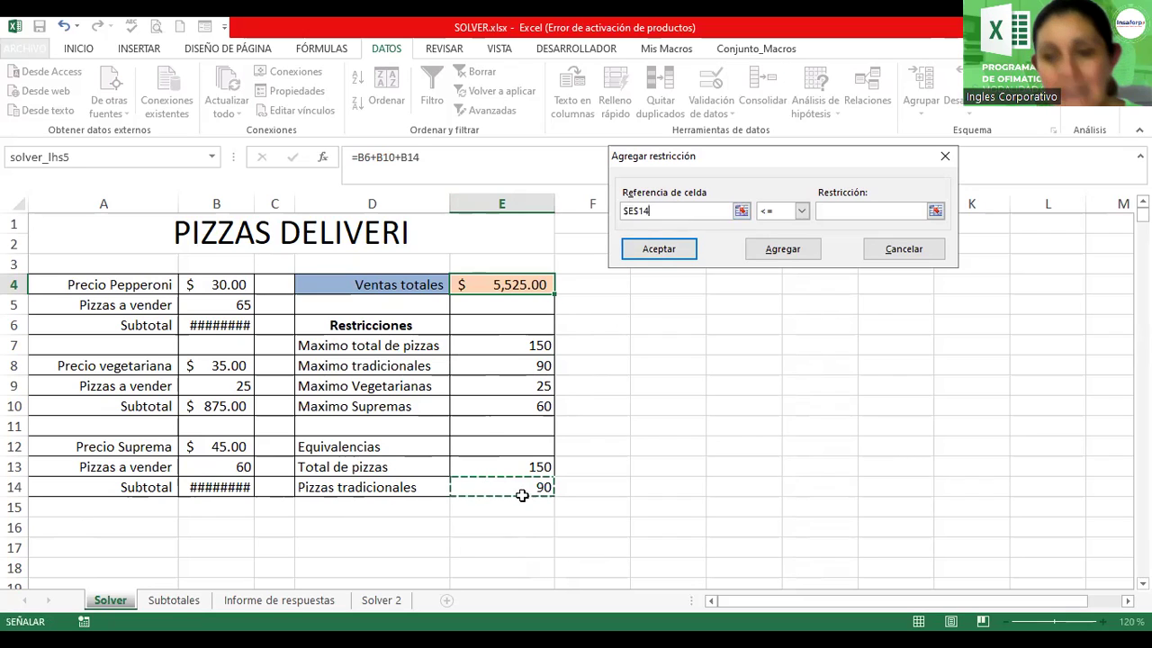
pyautogui.click(801, 212)
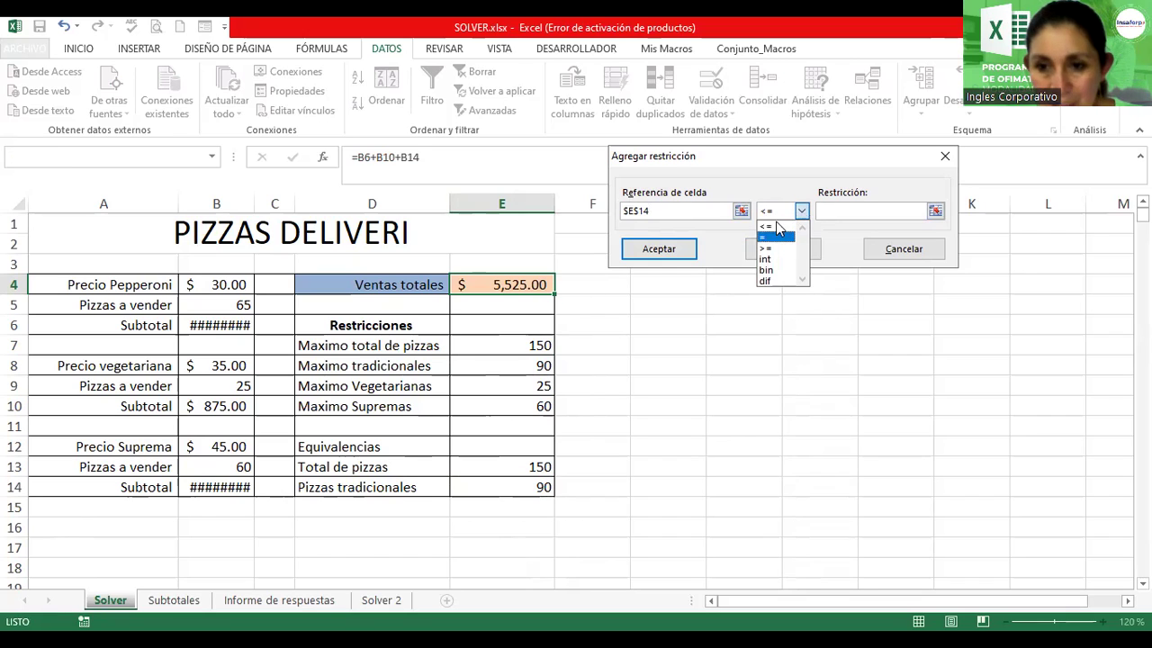
pyautogui.click(851, 213)
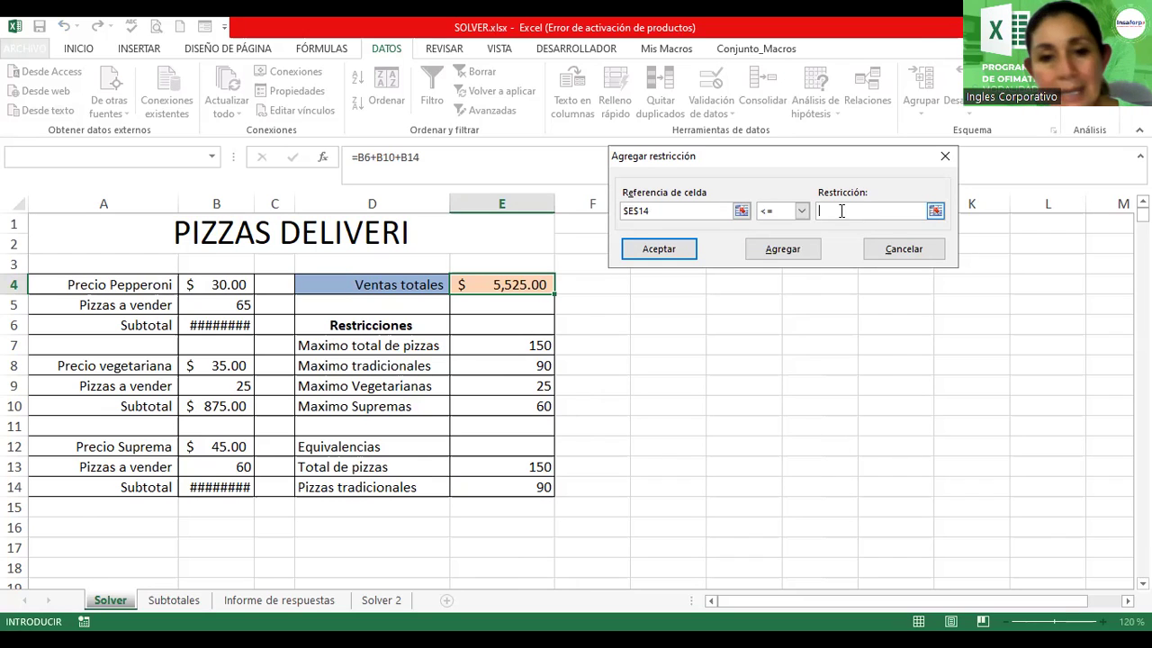
pyautogui.click(492, 365)
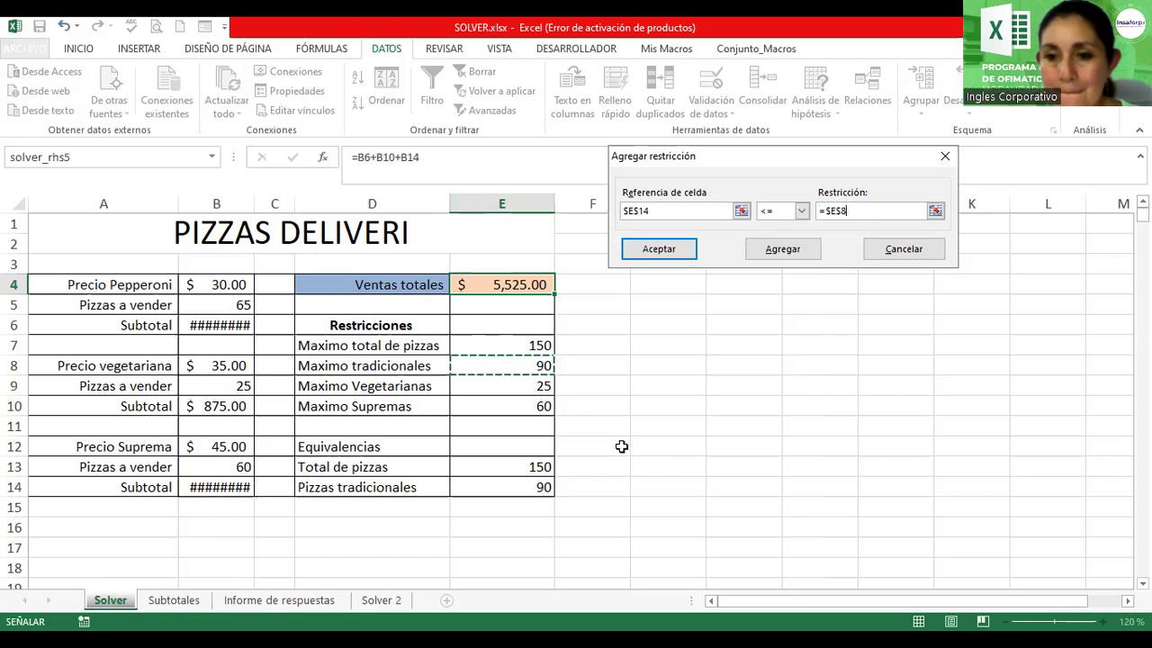
pyautogui.click(769, 255)
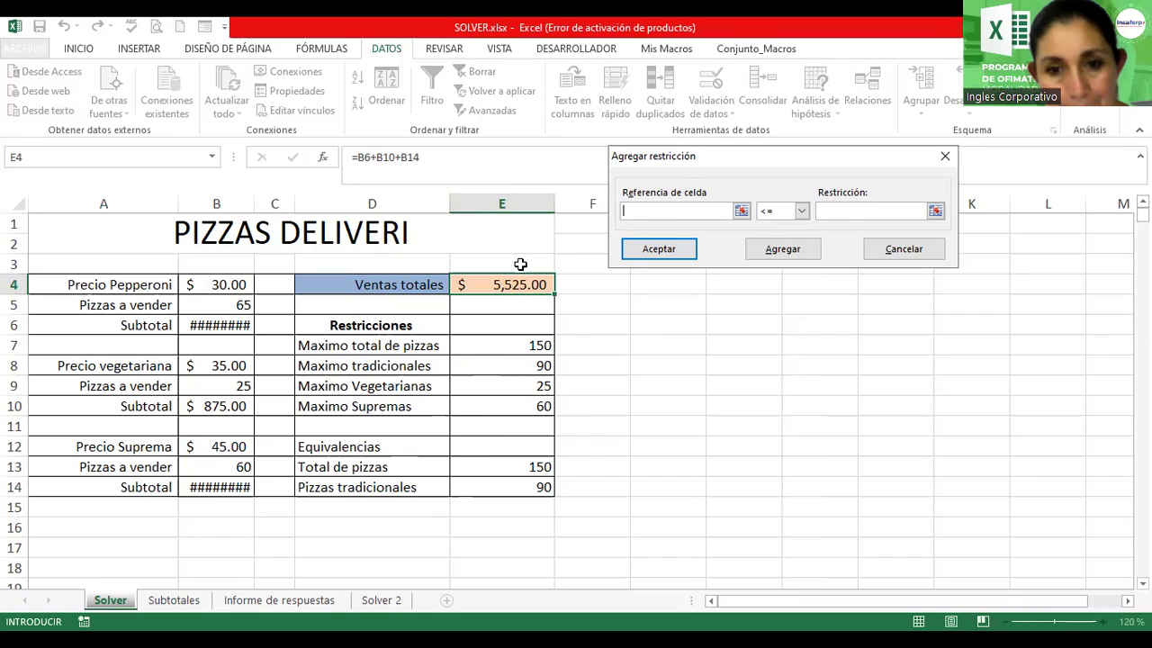
pyautogui.click(476, 466)
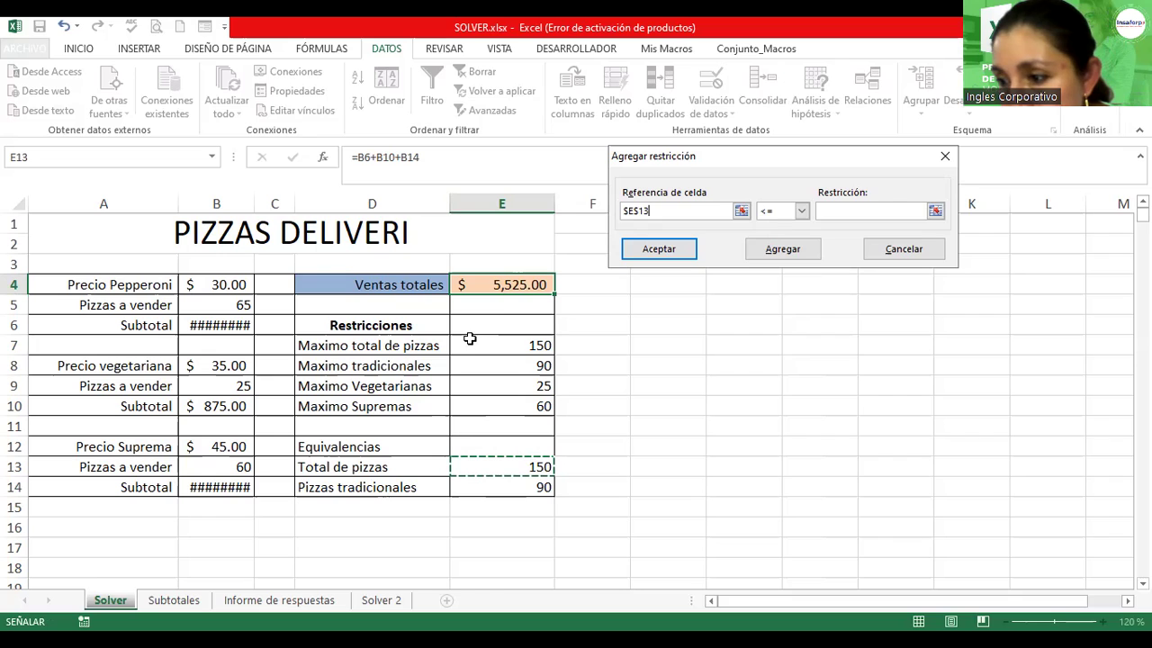
pyautogui.press('BackSpace')
pyautogui.press('BackSpace')
pyautogui.press('BackSpace')
pyautogui.press('BackSpace')
pyautogui.press('BackSpace')
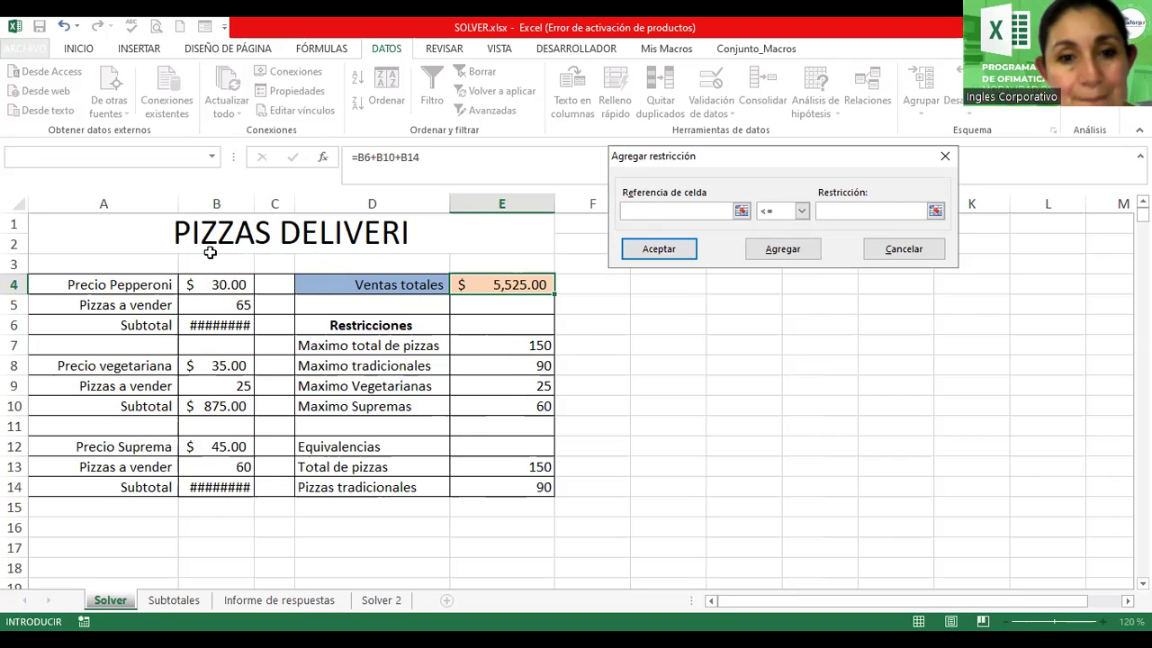
pyautogui.click(205, 469)
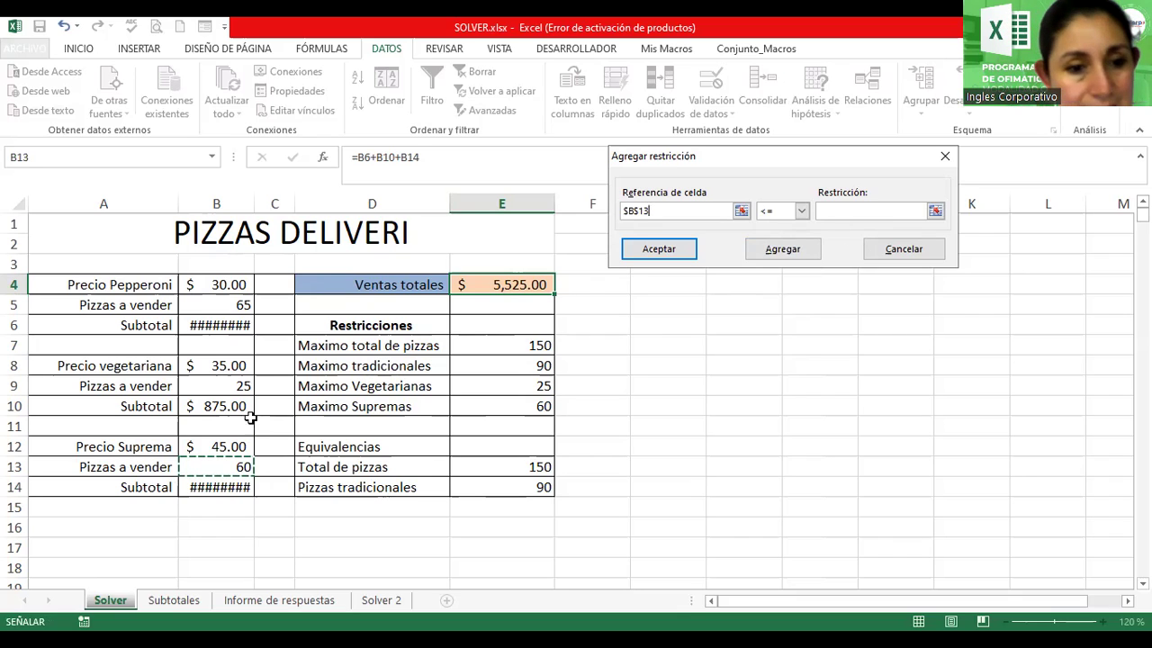
pyautogui.click(475, 401)
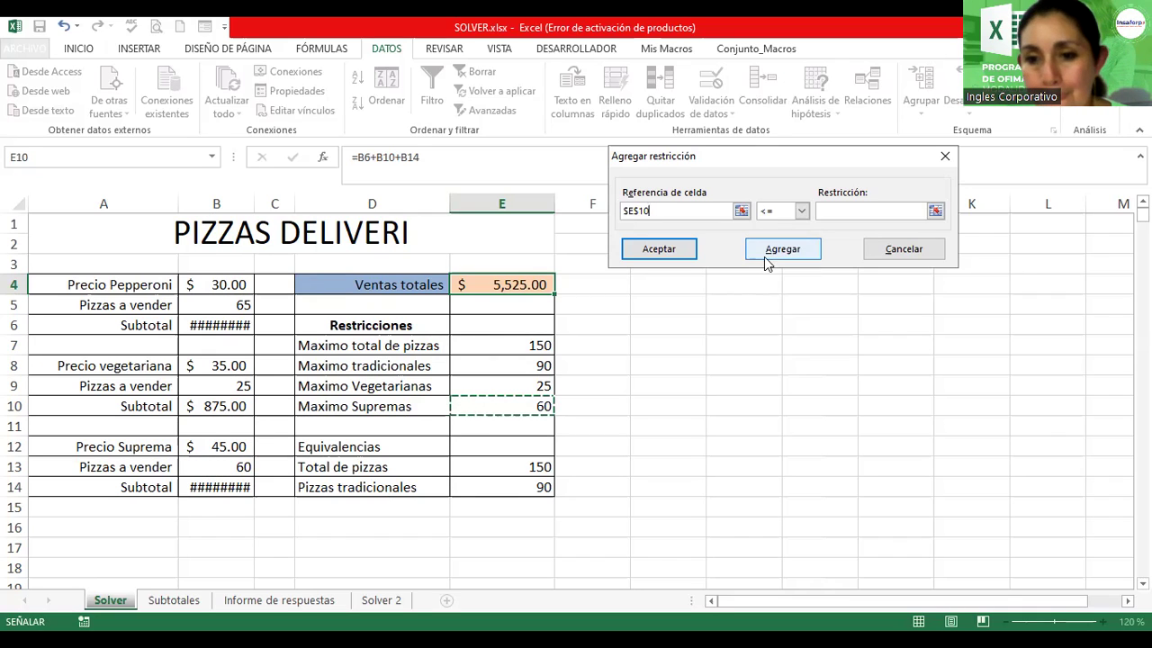
pyautogui.press('BackSpace')
pyautogui.press('BackSpace')
pyautogui.press('BackSpace')
pyautogui.press('BackSpace')
pyautogui.press('BackSpace')
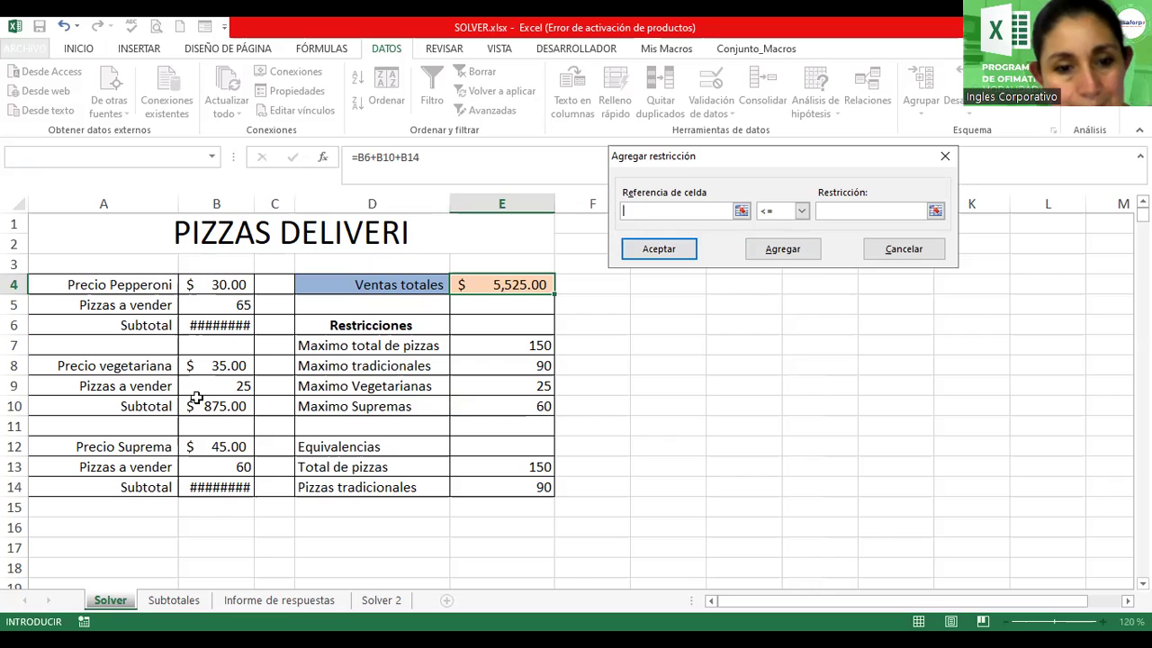
# Step: Add the constraint that the Suprema pizzas to sell in B13 are <= the Supremas maximum in E10
pyautogui.click(181, 472)
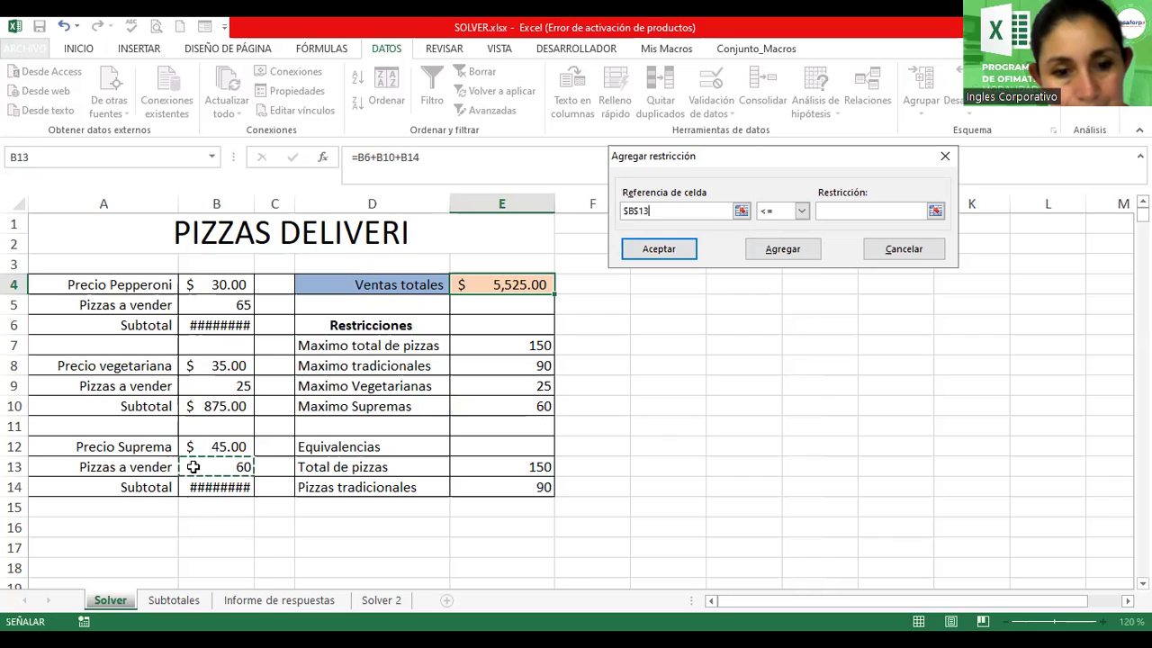
pyautogui.click(831, 212)
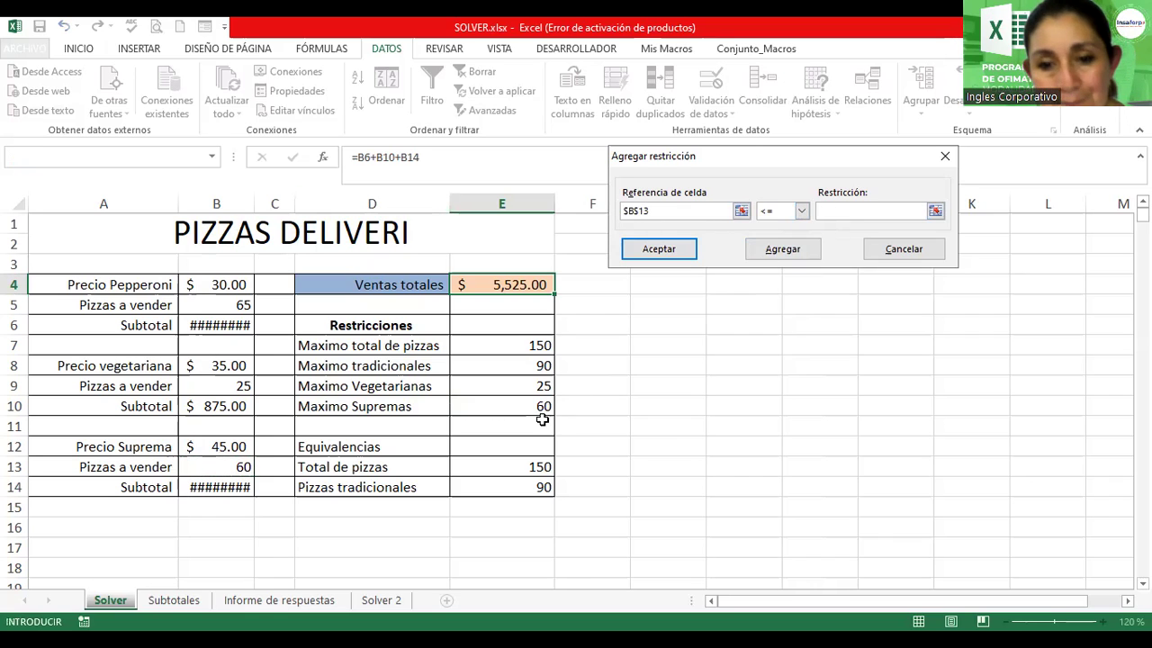
pyautogui.click(482, 408)
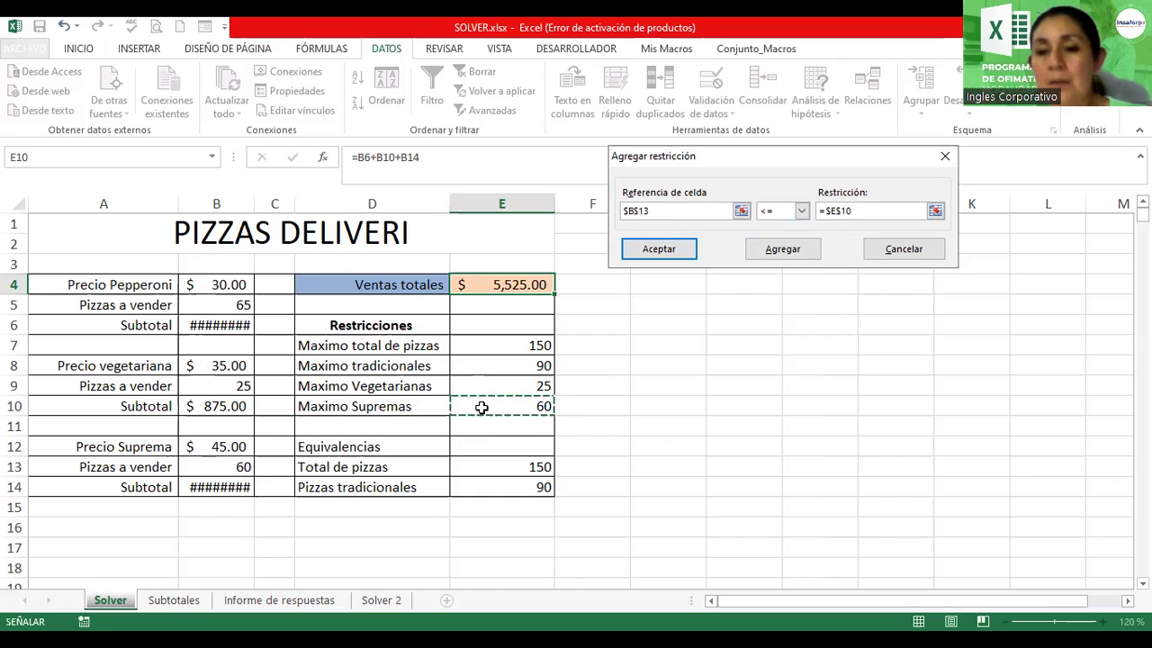
pyautogui.click(781, 250)
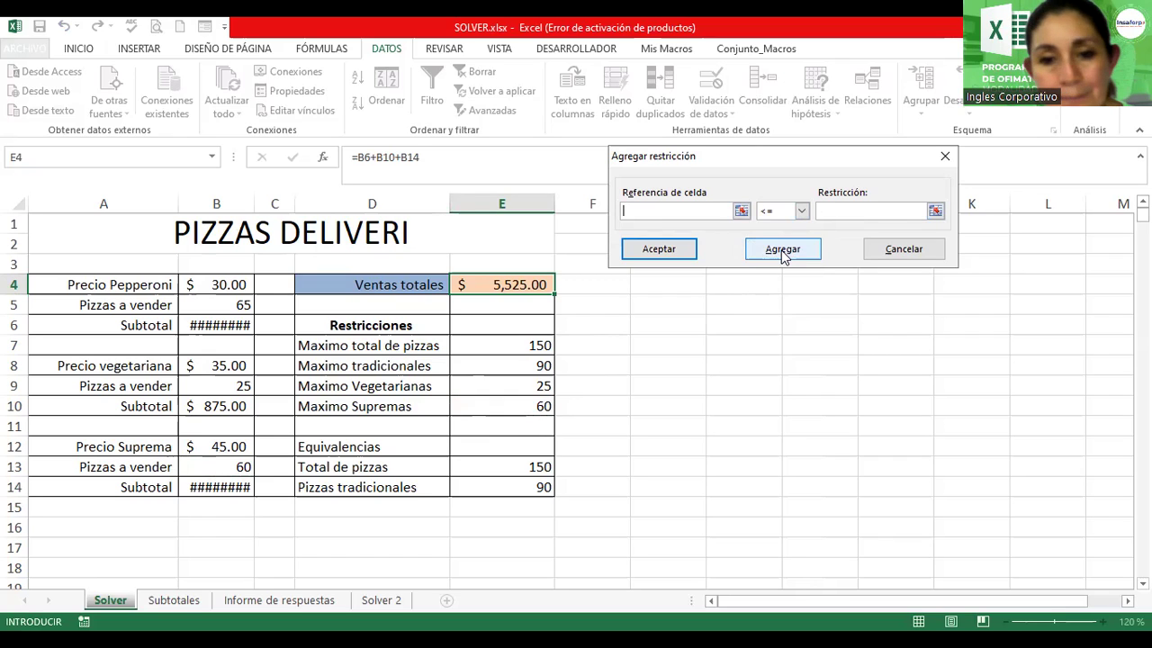
# Step: Add the constraint that the vegetarian pizzas in B9 are <= the maximum in E9, and return to the Solver parameters
pyautogui.click(195, 387)
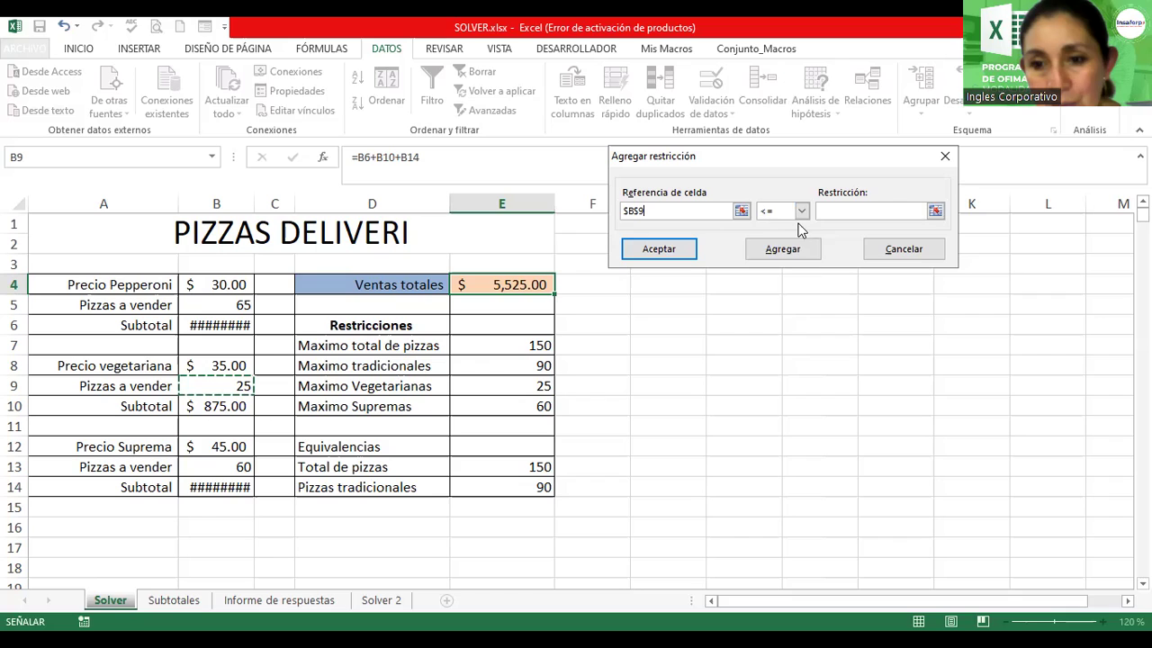
pyautogui.click(843, 212)
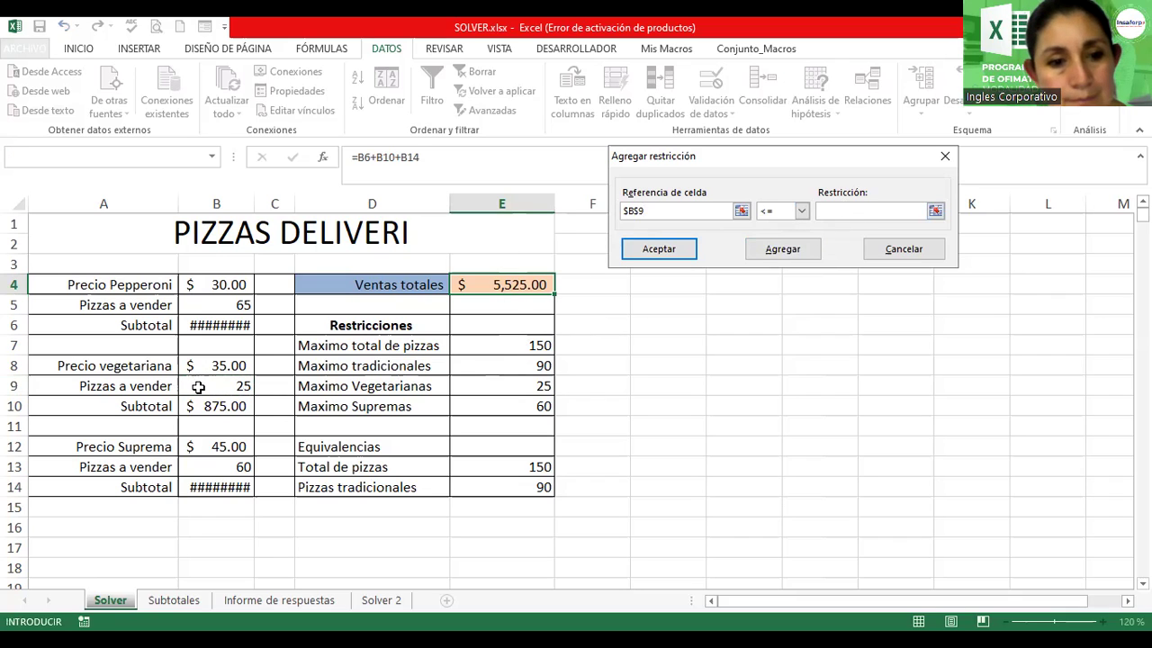
pyautogui.click(475, 387)
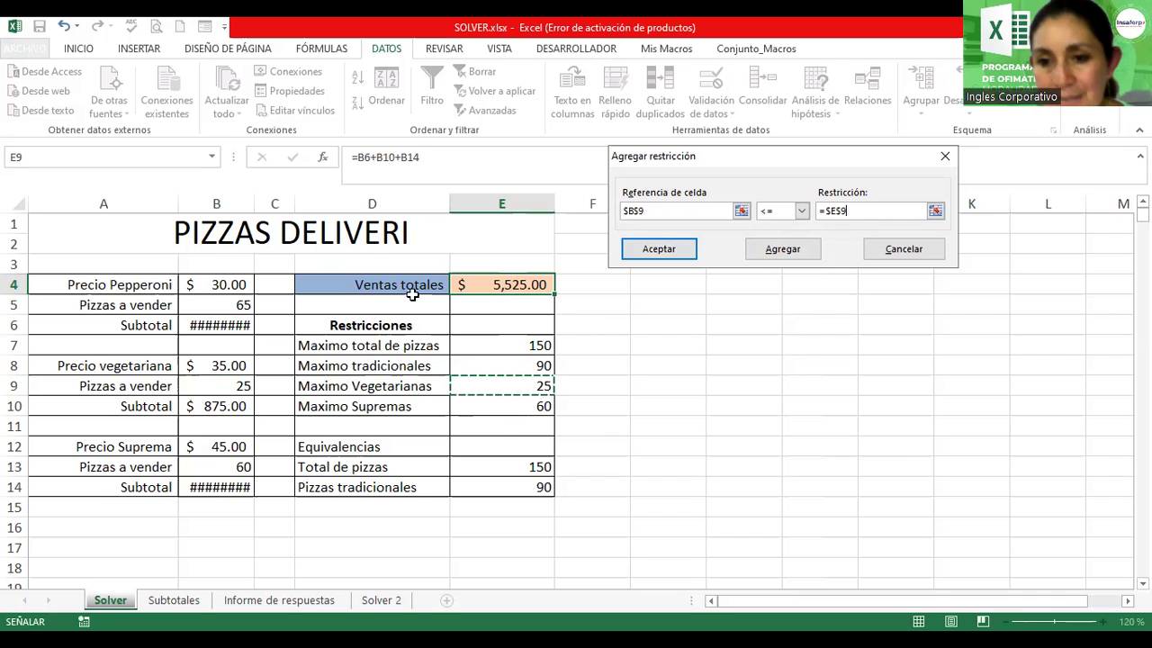
pyautogui.click(796, 251)
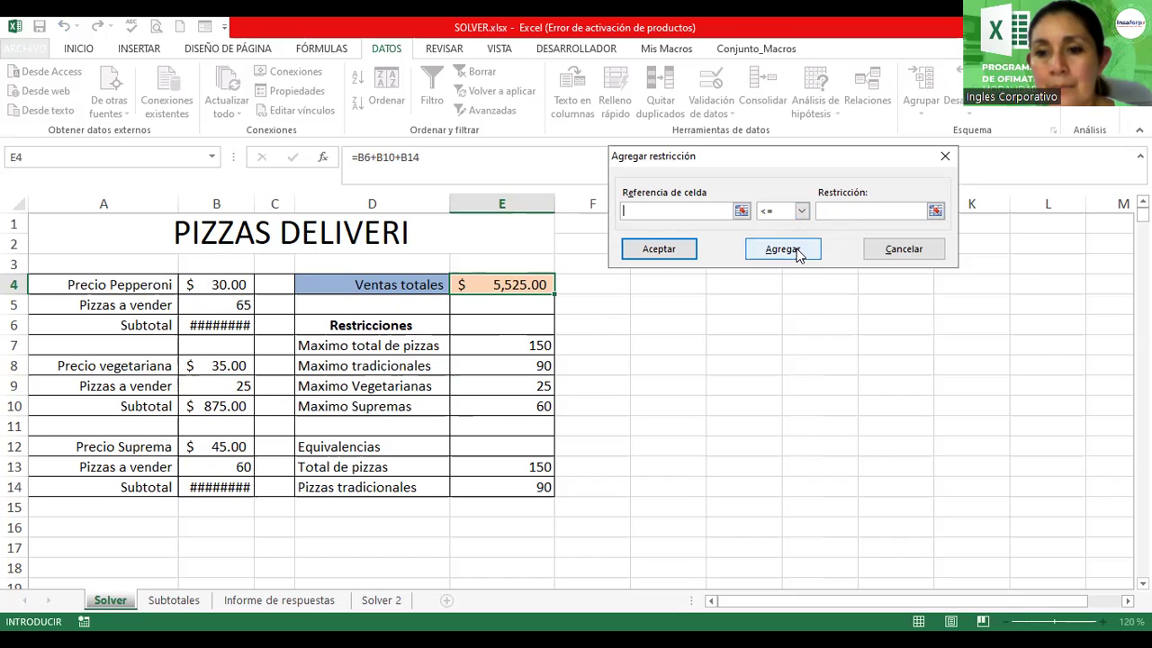
pyautogui.click(650, 252)
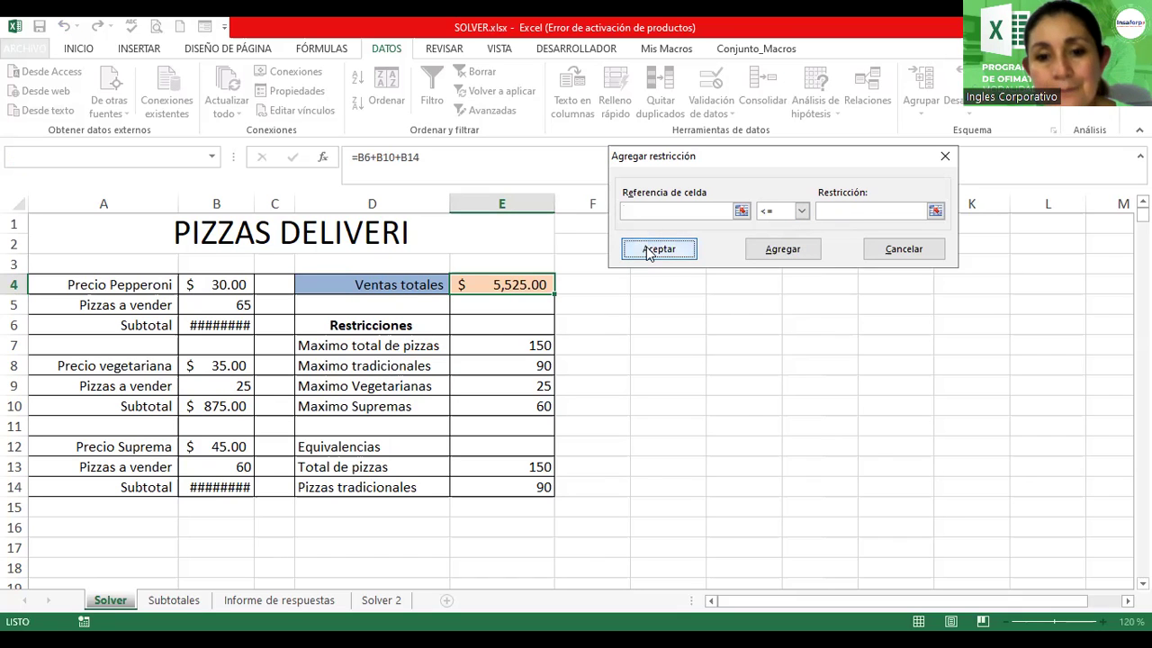
pyautogui.click(632, 392)
pyautogui.click(889, 251)
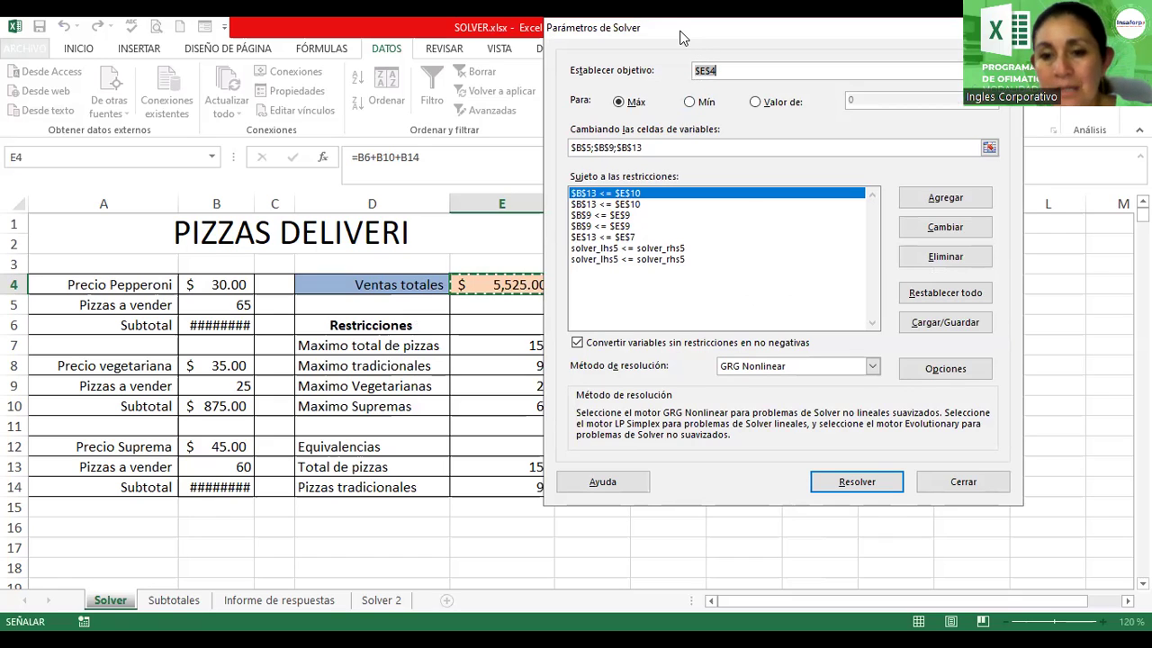
# Step: Save the Solver model to the range starting at E4, and place the parameters dialog beside the pizza table
pyautogui.moveTo(680, 38); pyautogui.dragTo(619, 40)
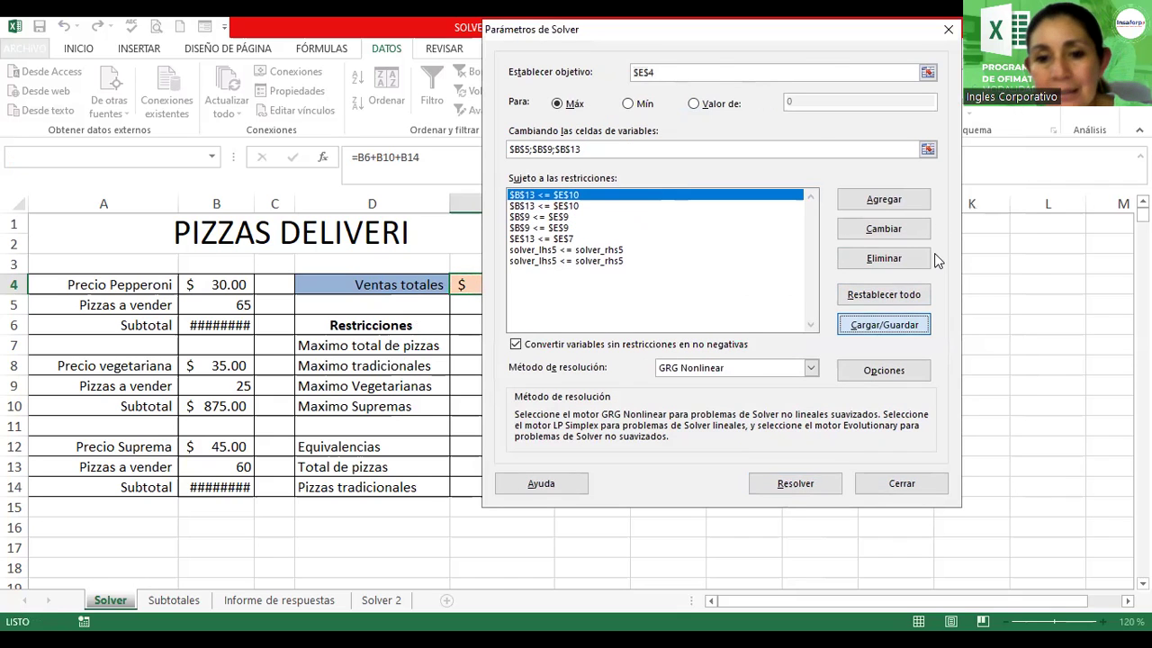
pyautogui.press('Return')
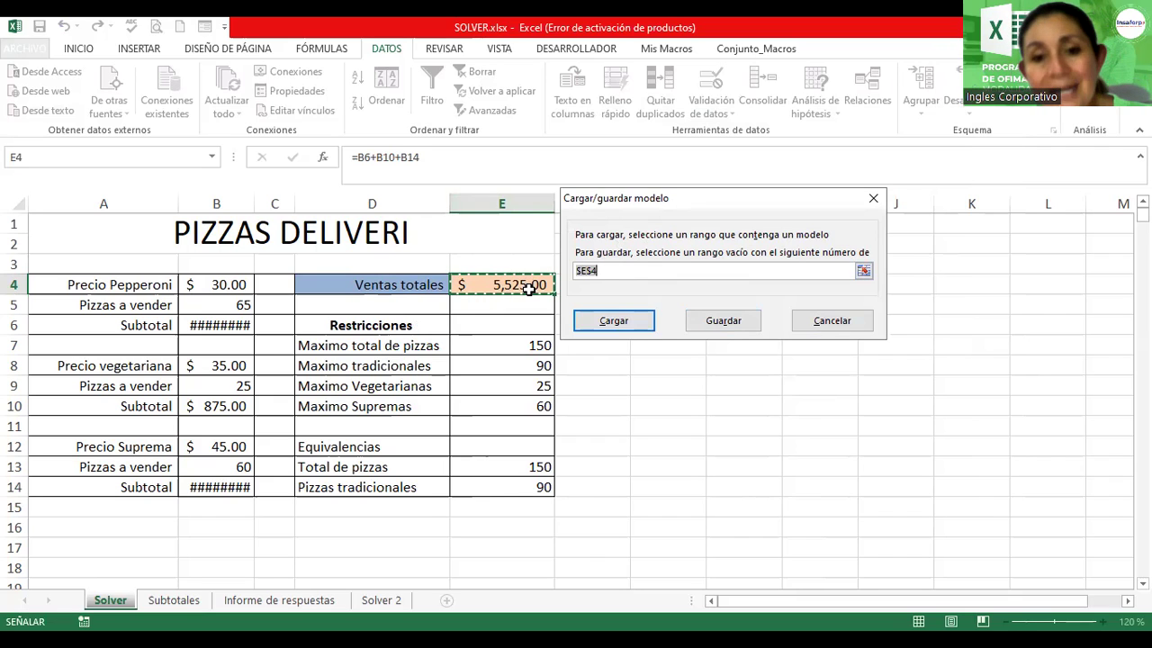
pyautogui.click(714, 323)
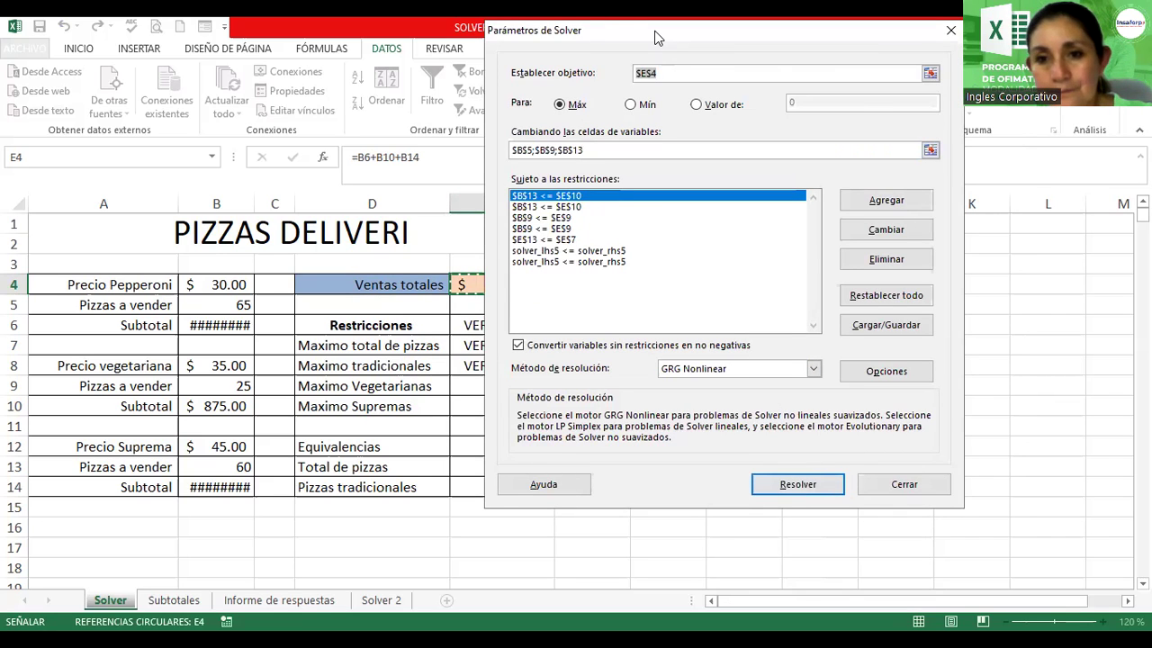
pyautogui.moveTo(642, 34); pyautogui.dragTo(814, 82)
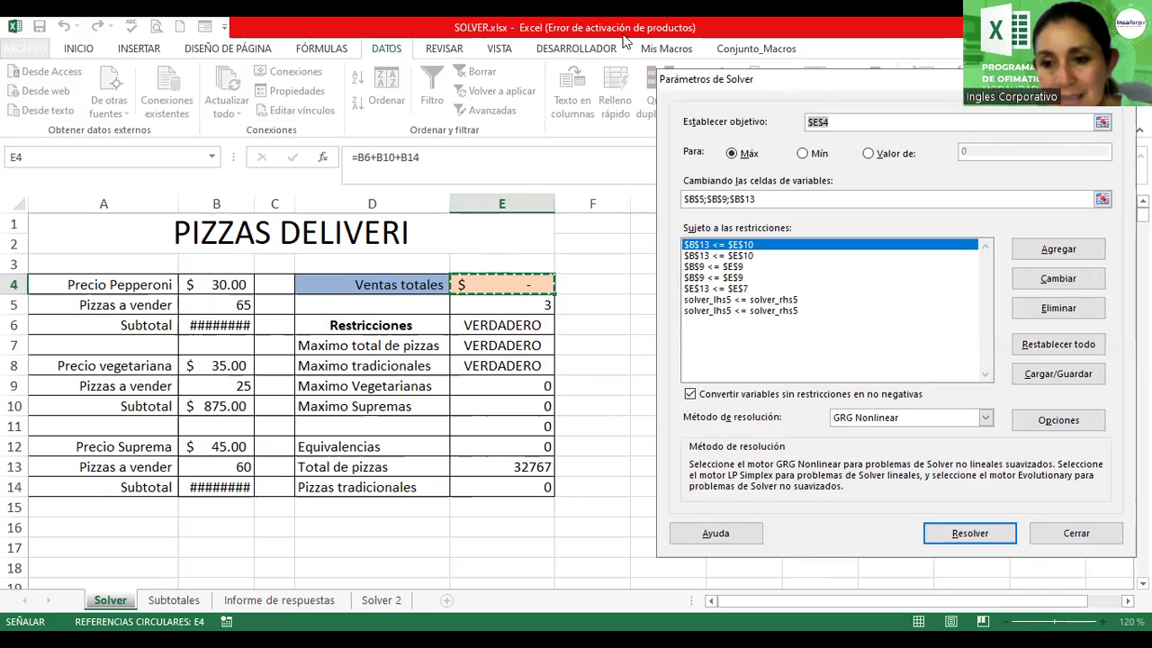
# Step: Delete the repeated $B$13 <= $E$10 and $B$9 <= $E$9 constraints and the last solver_lhs5 <= solver_rhs5 constraint from the Solver model
pyautogui.moveTo(719, 80); pyautogui.dragTo(456, 34)
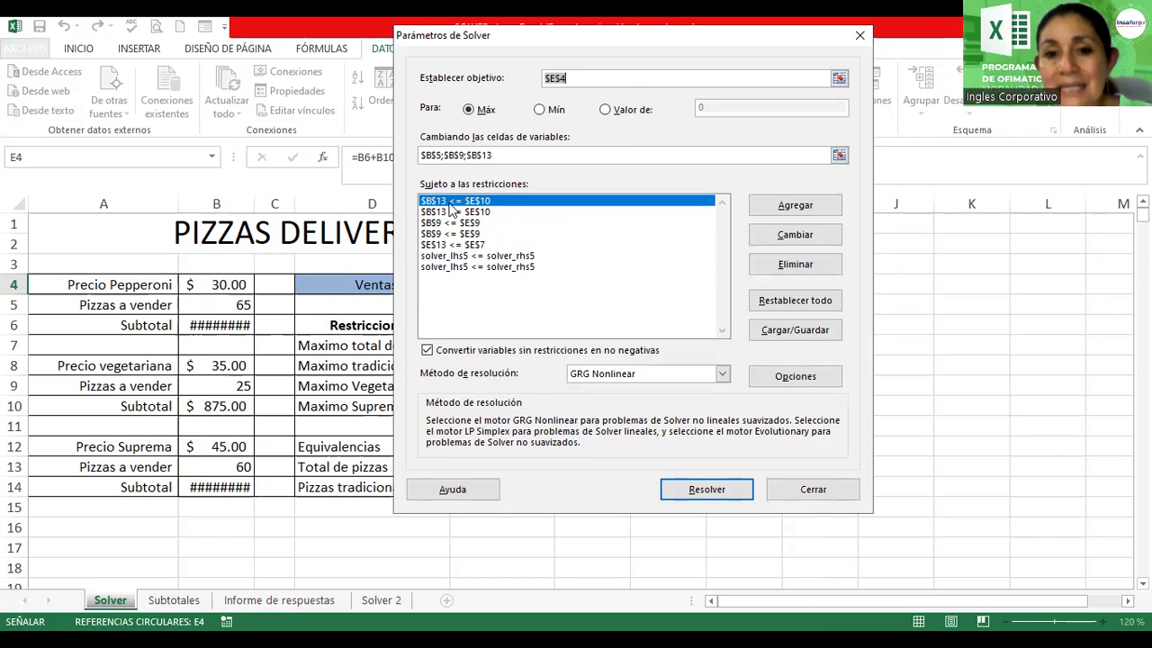
pyautogui.click(784, 267)
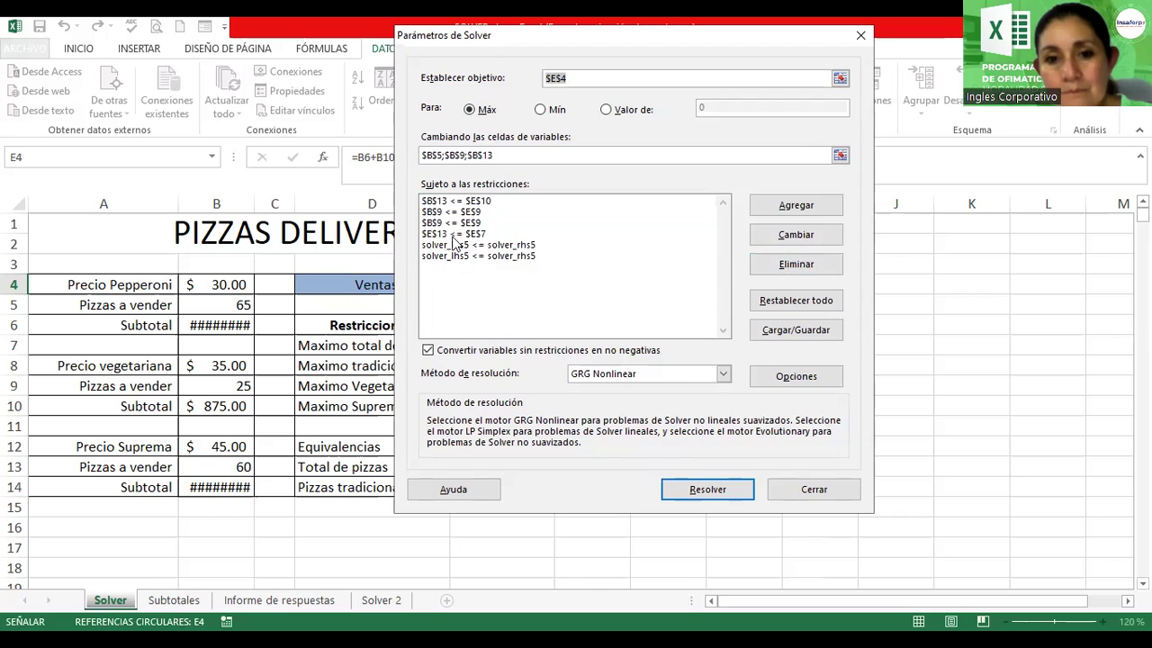
pyautogui.click(425, 213)
pyautogui.click(790, 270)
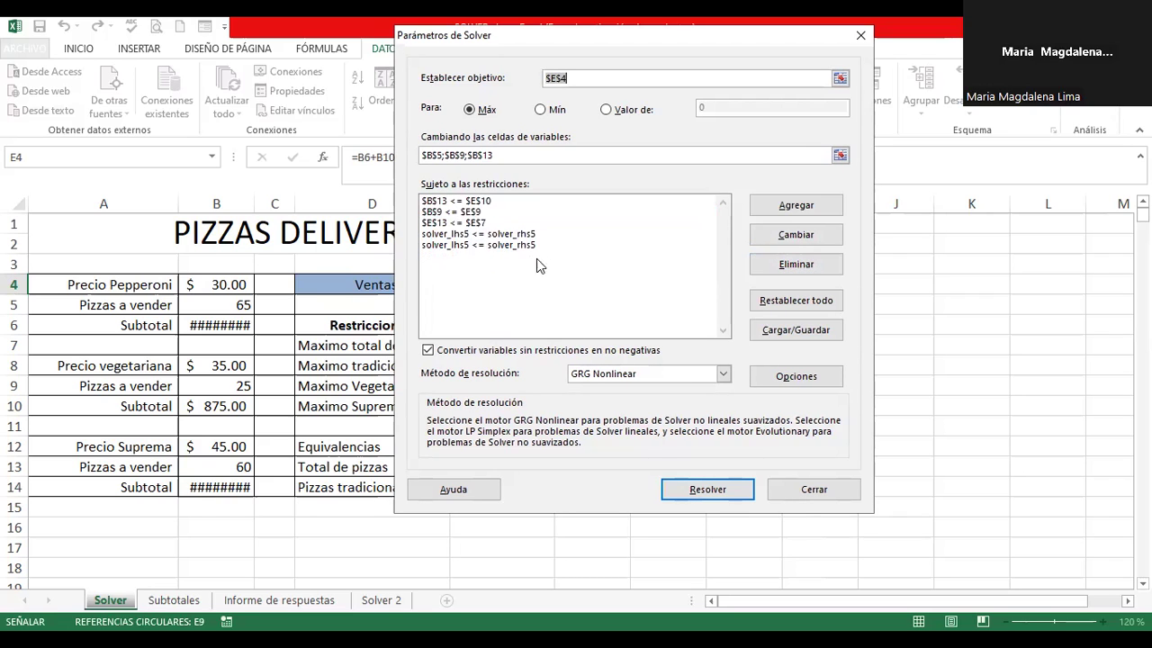
pyautogui.click(442, 246)
pyautogui.click(810, 270)
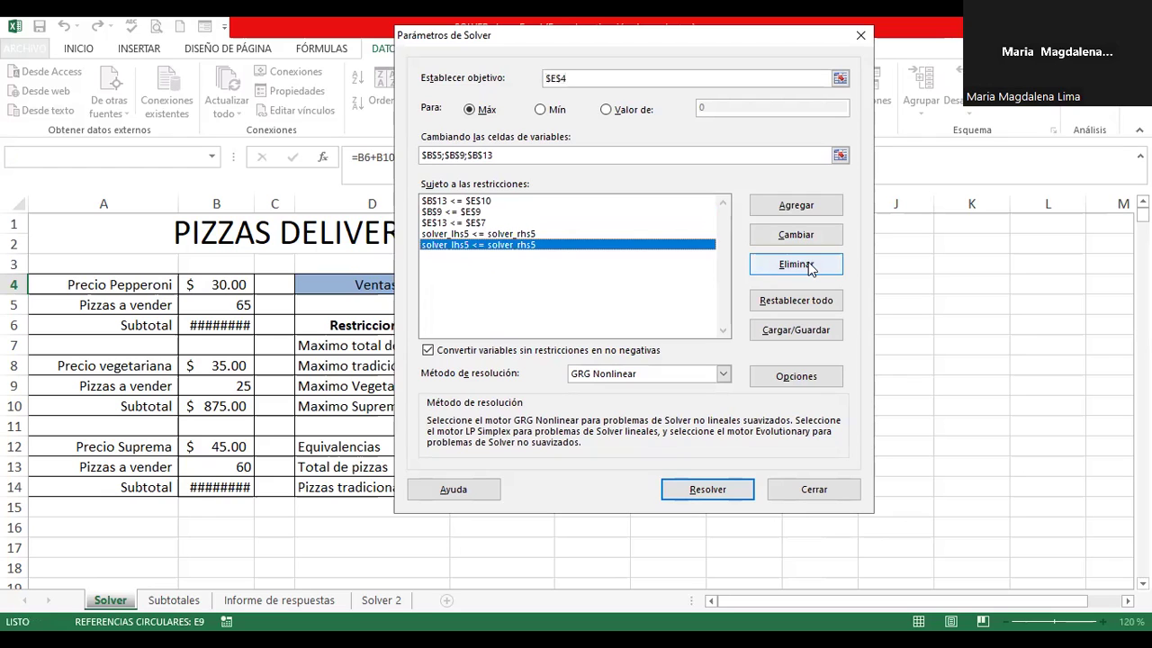
# Step: Run Solver on the remaining constraints and accept the option to keep its solution
pyautogui.click(718, 492)
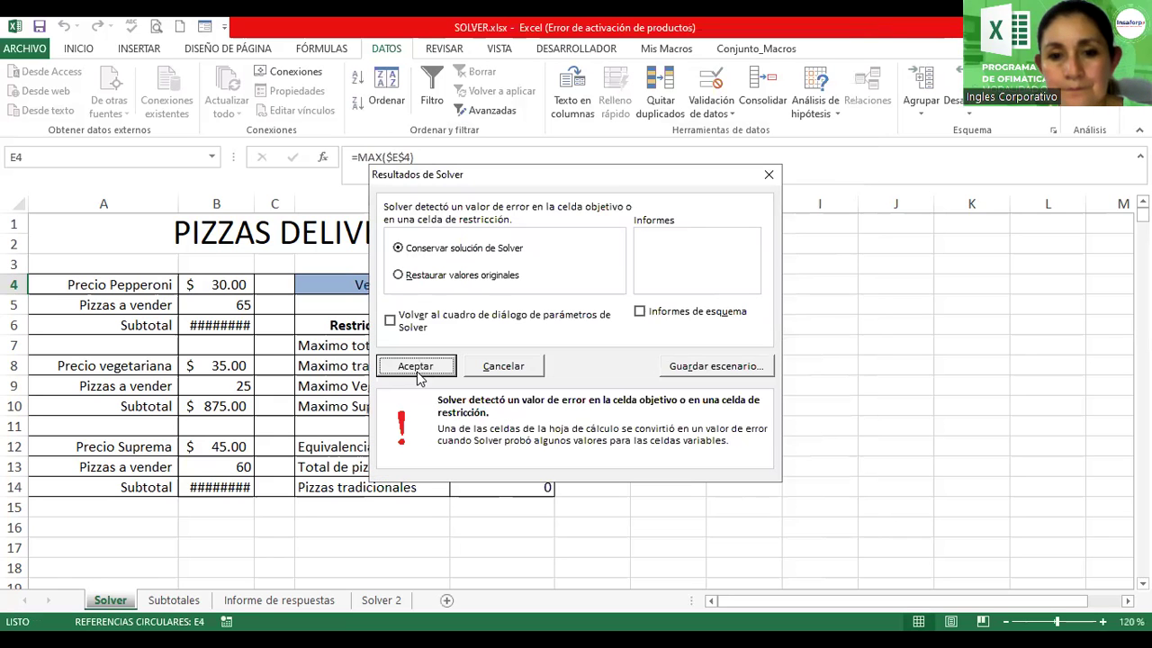
pyautogui.click(416, 366)
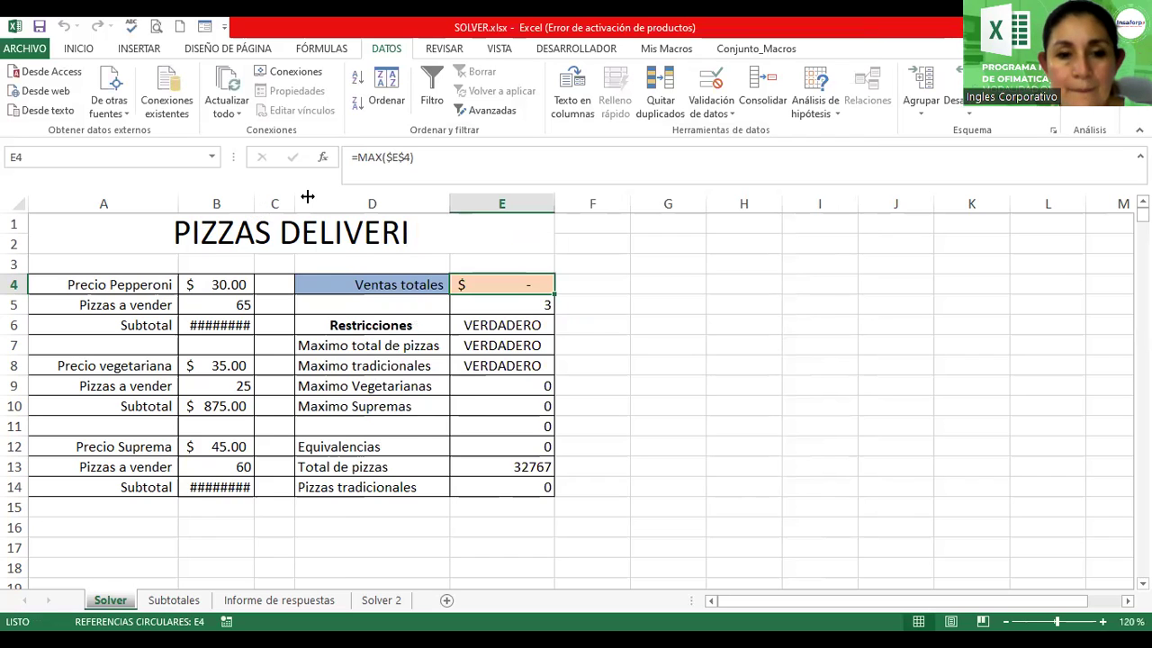
# Step: Try to widen column B enough to display the subtotals in full, and select the total pizza maximum in E7
pyautogui.moveTo(255, 204)
pyautogui.mouseDown()
pyautogui.moveTo(305, 203)
pyautogui.moveTo(252, 214)
pyautogui.mouseUp()
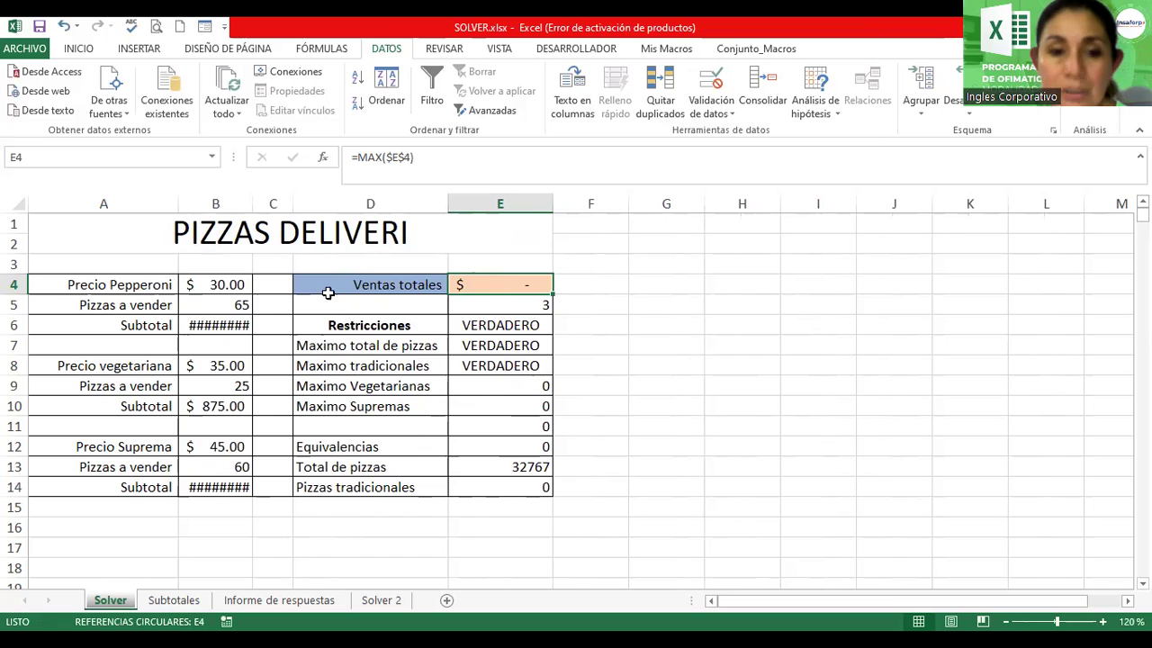
pyautogui.moveTo(254, 205); pyautogui.dragTo(304, 200)
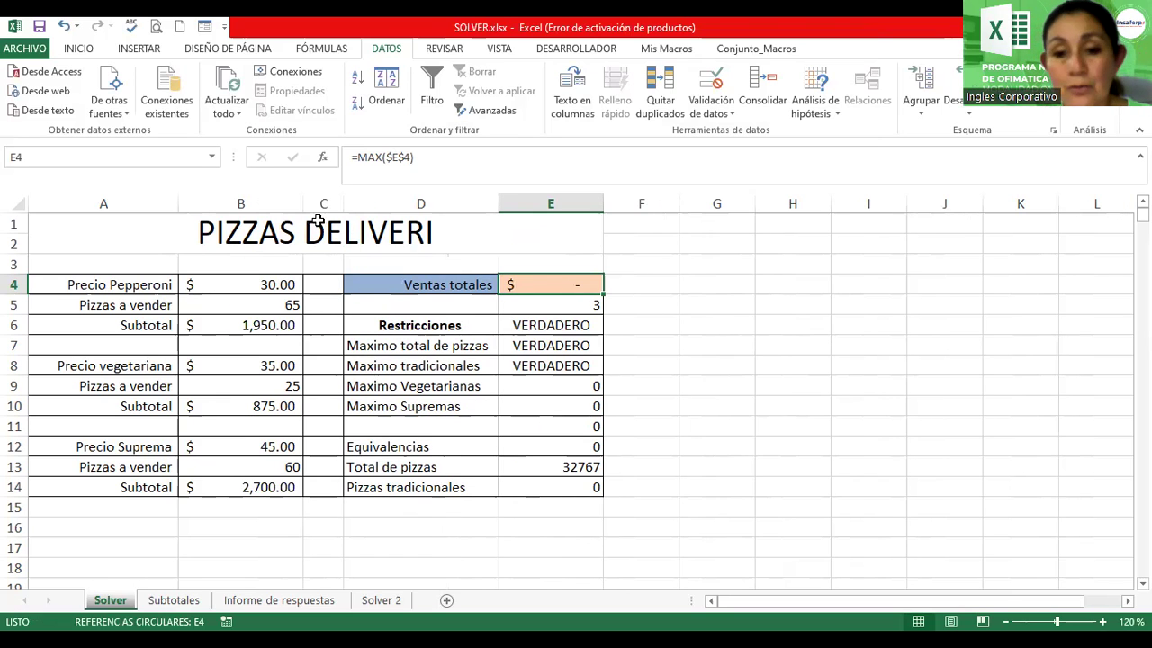
pyautogui.click(543, 342)
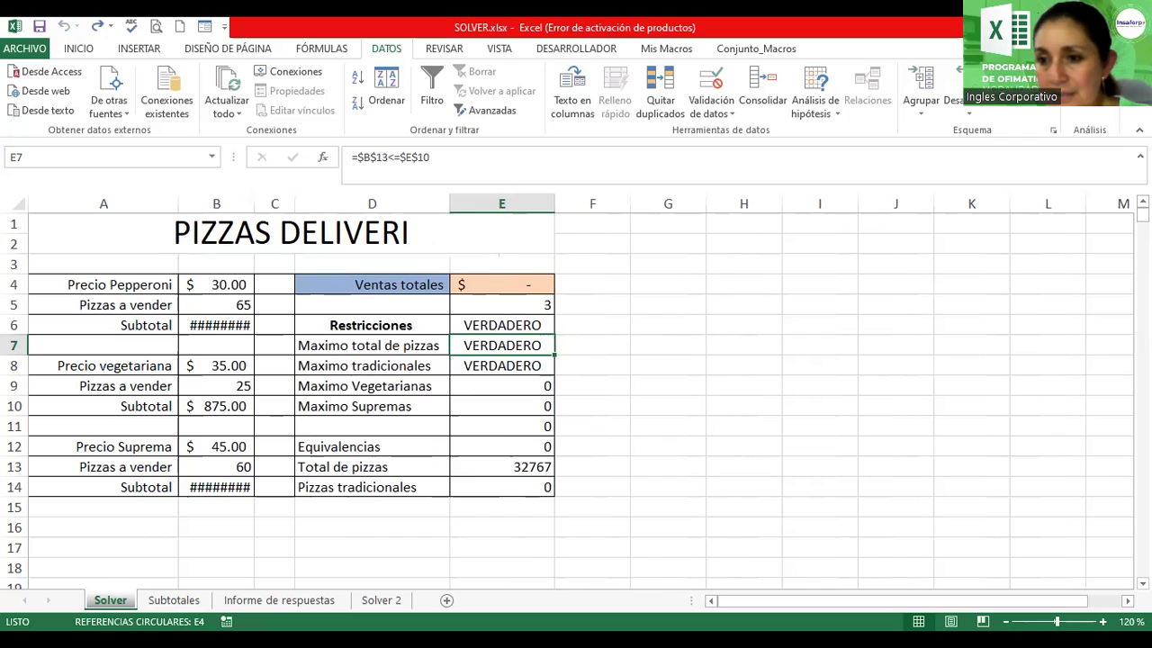
pyautogui.click(1091, 88)
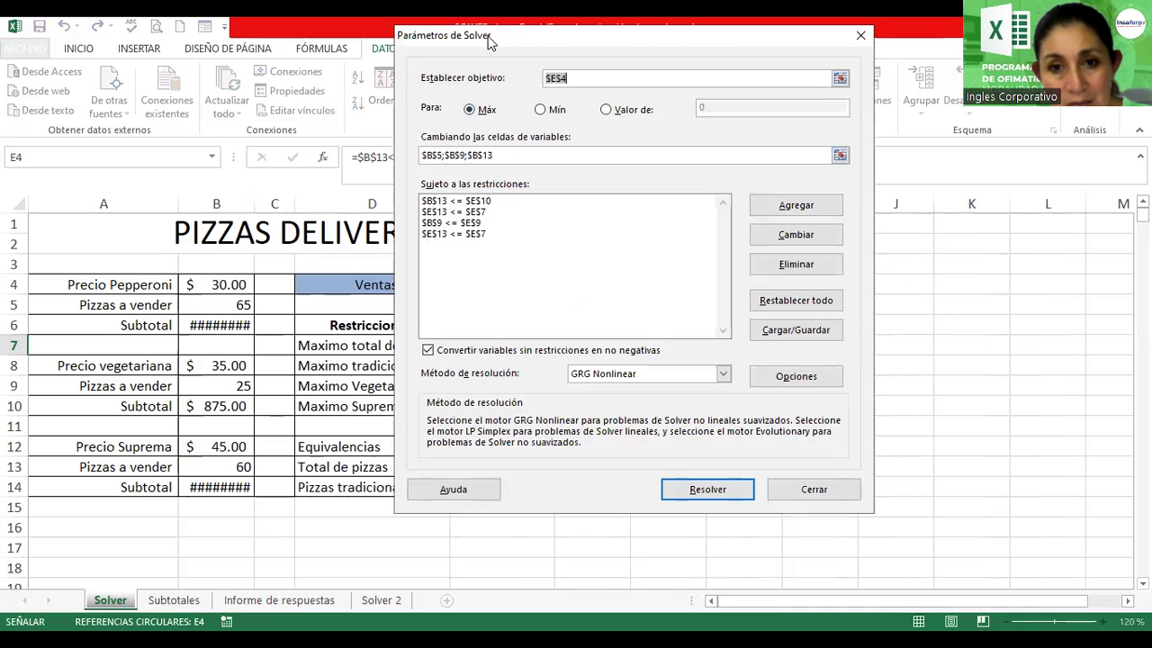
pyautogui.moveTo(507, 38); pyautogui.dragTo(731, 43)
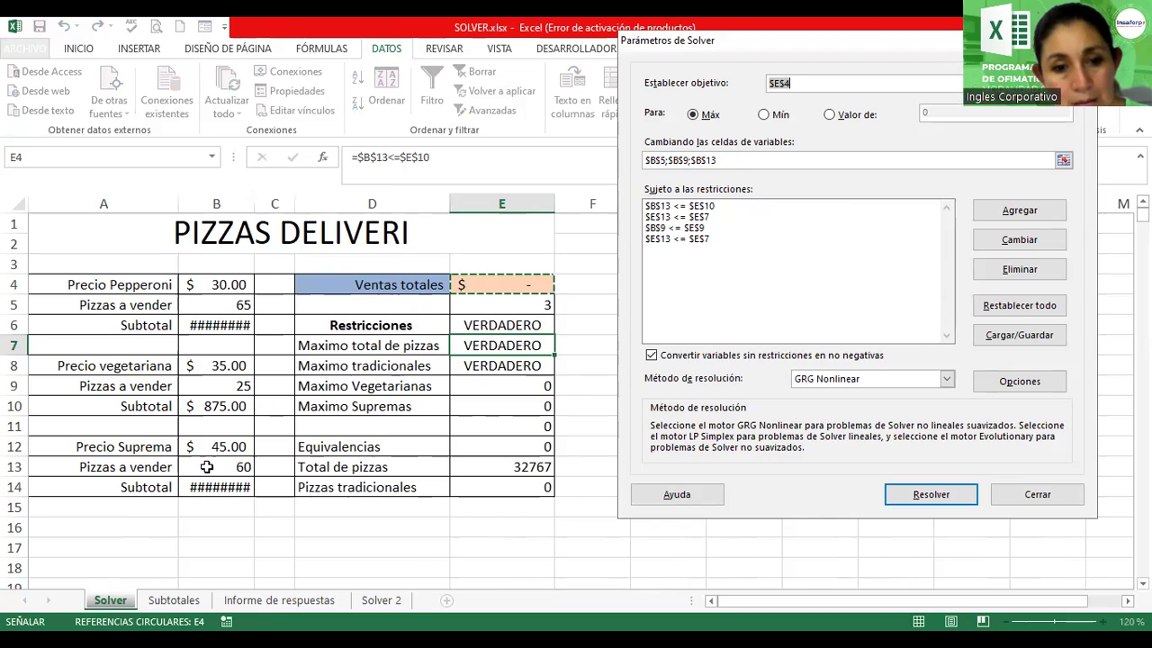
pyautogui.click(486, 398)
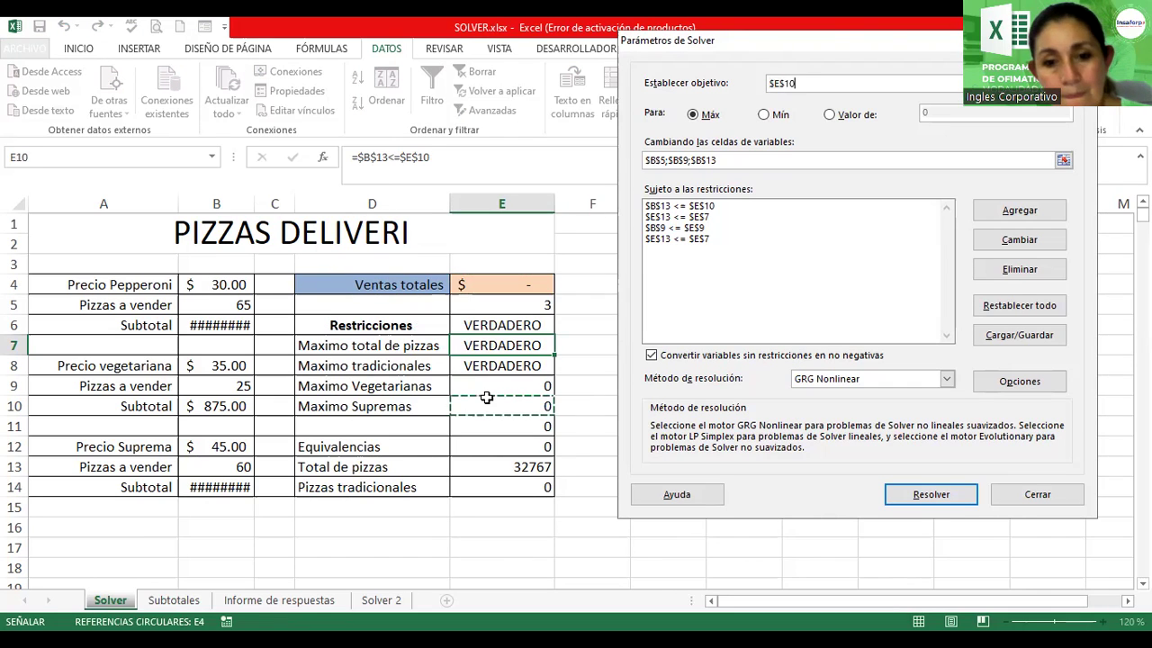
pyautogui.press('Escape')
# Step: Set the Supremas maximum in E10 to 60 and the vegetarian maximum in E9 to 25
pyautogui.click(510, 401)
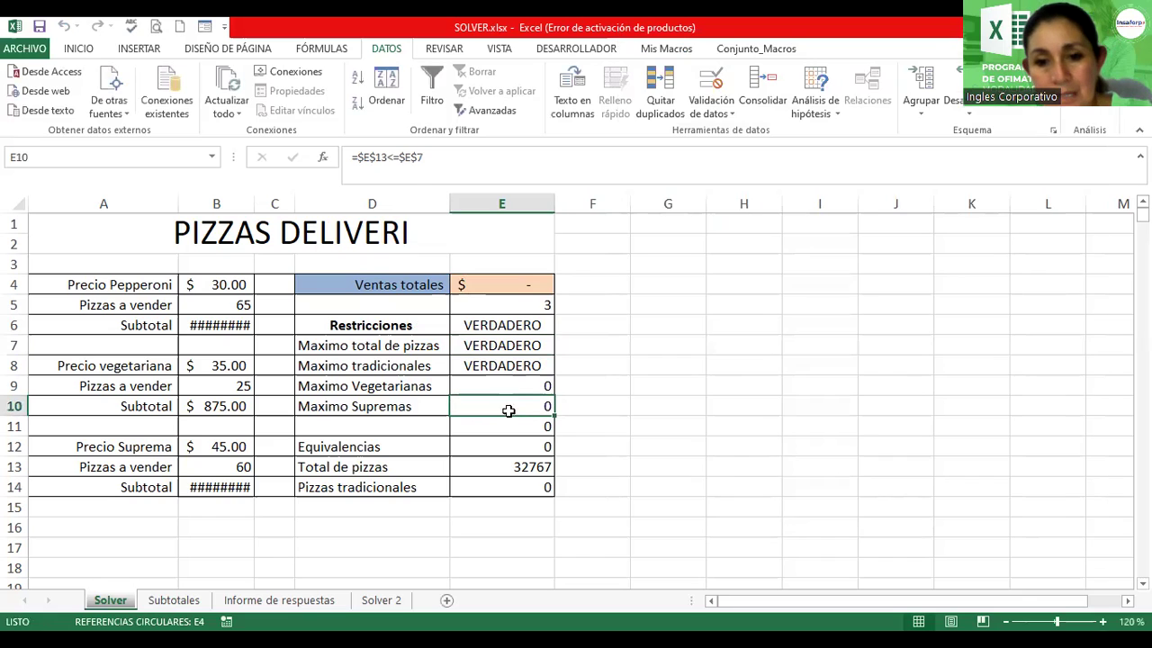
pyautogui.write('60')
pyautogui.press('Return')
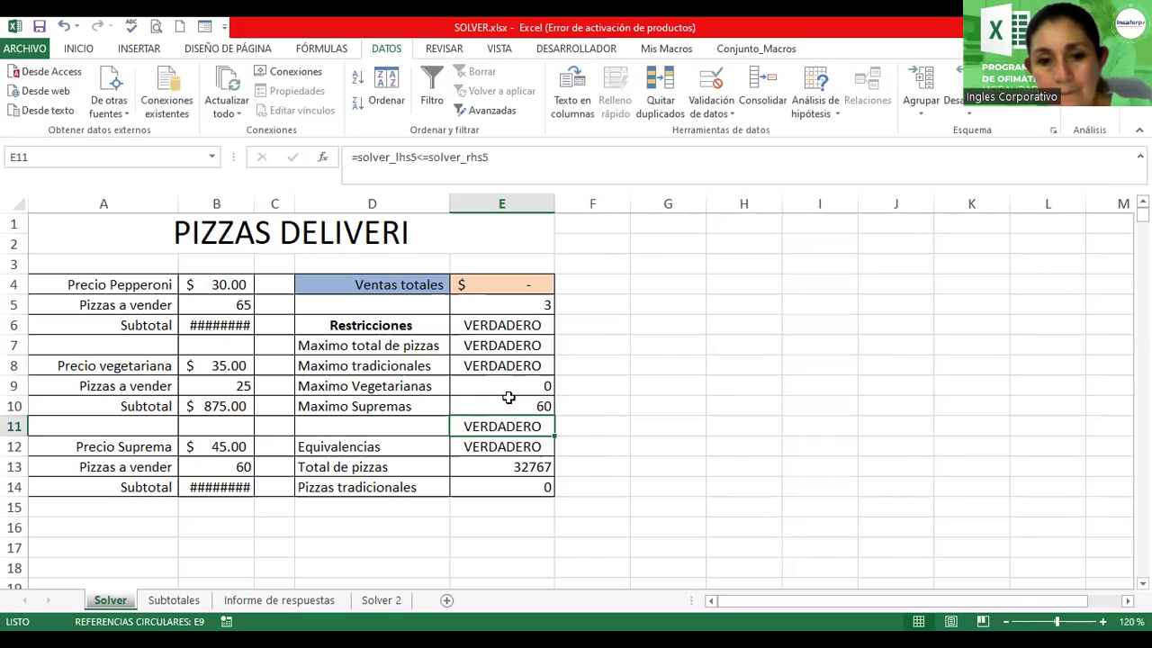
pyautogui.click(503, 388)
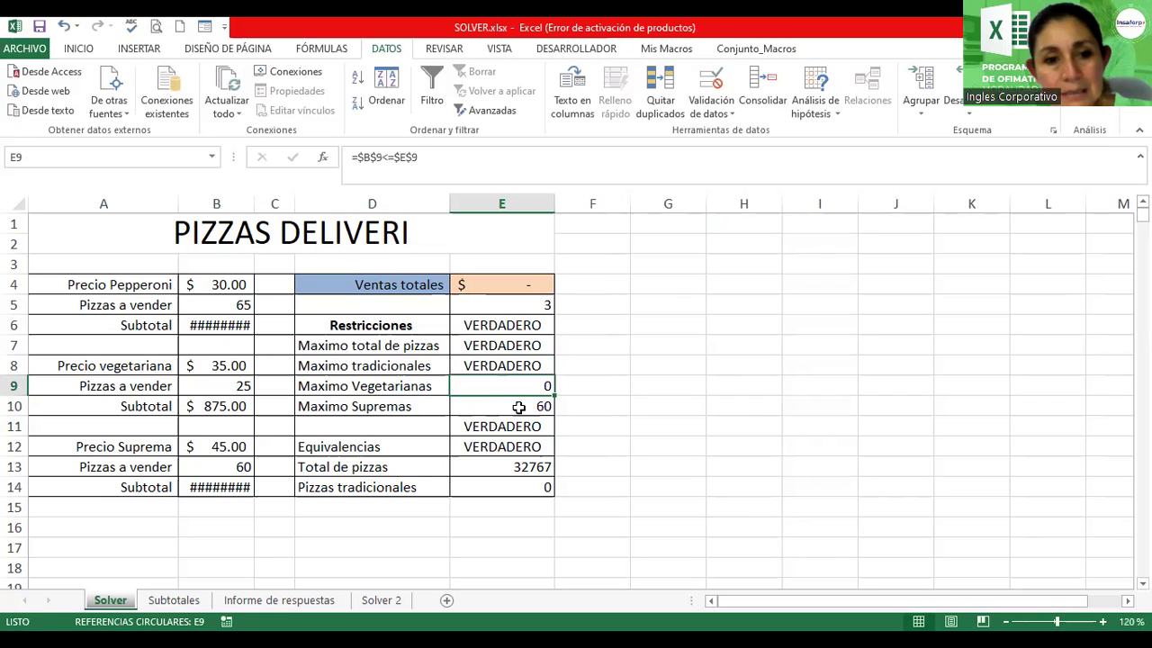
pyautogui.press('F2')
pyautogui.write('25')
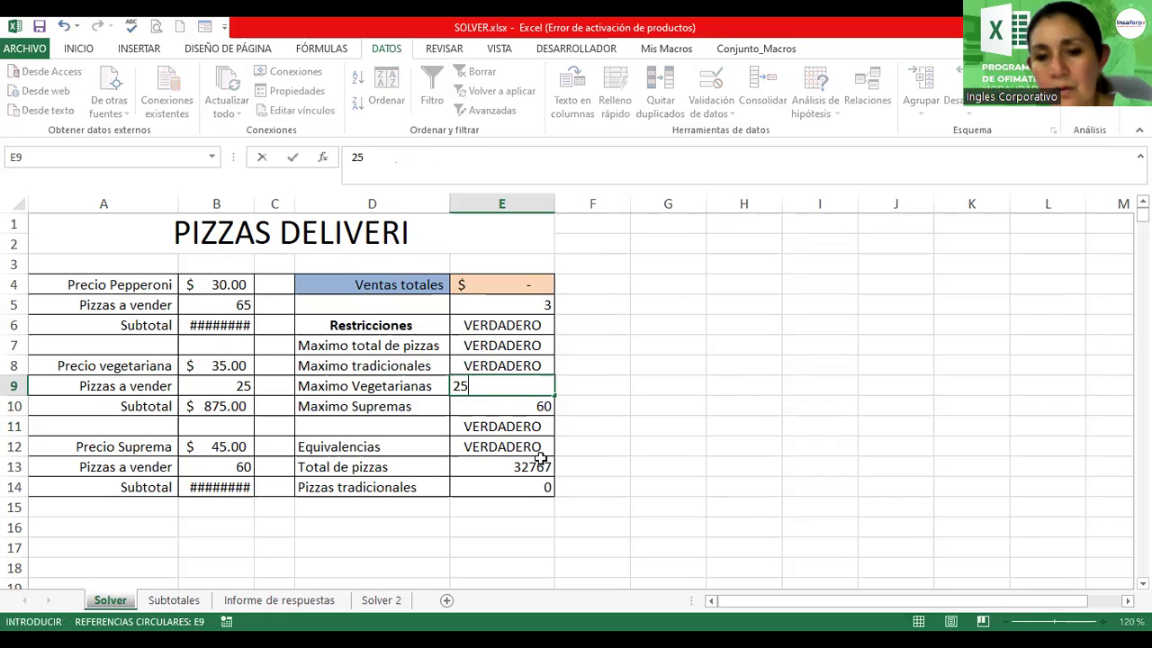
pyautogui.press('Return')
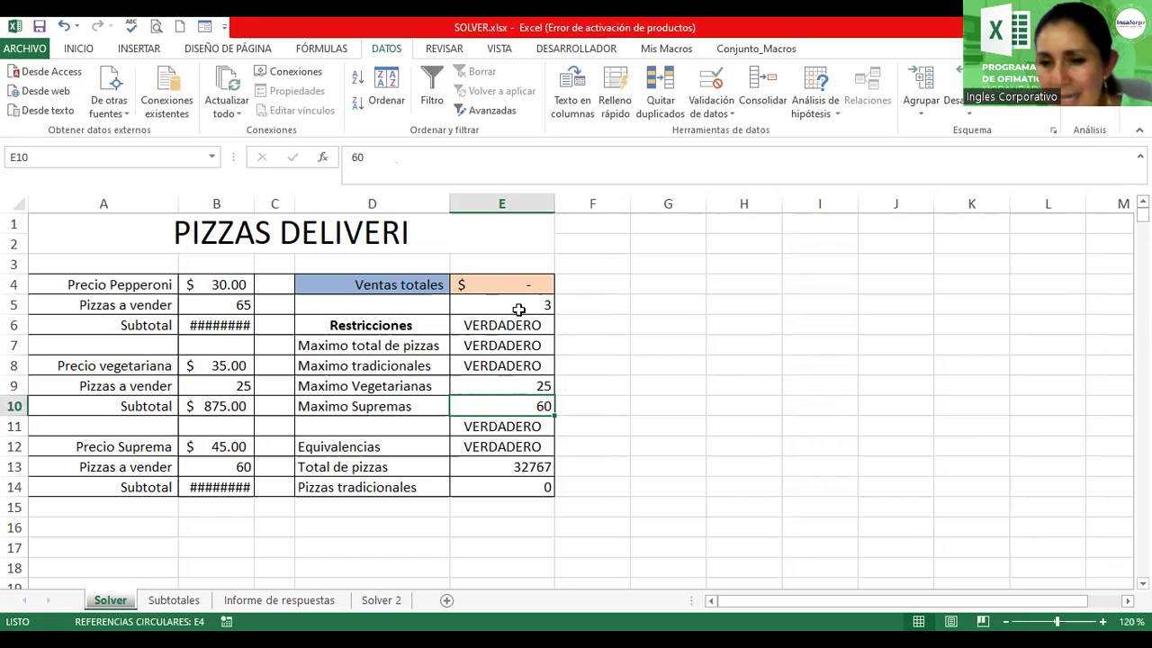
# Step: Fit column B's width to its contents, and check the Solver 2 sheet before returning to the Solver sheet
pyautogui.doubleClick(255, 203)
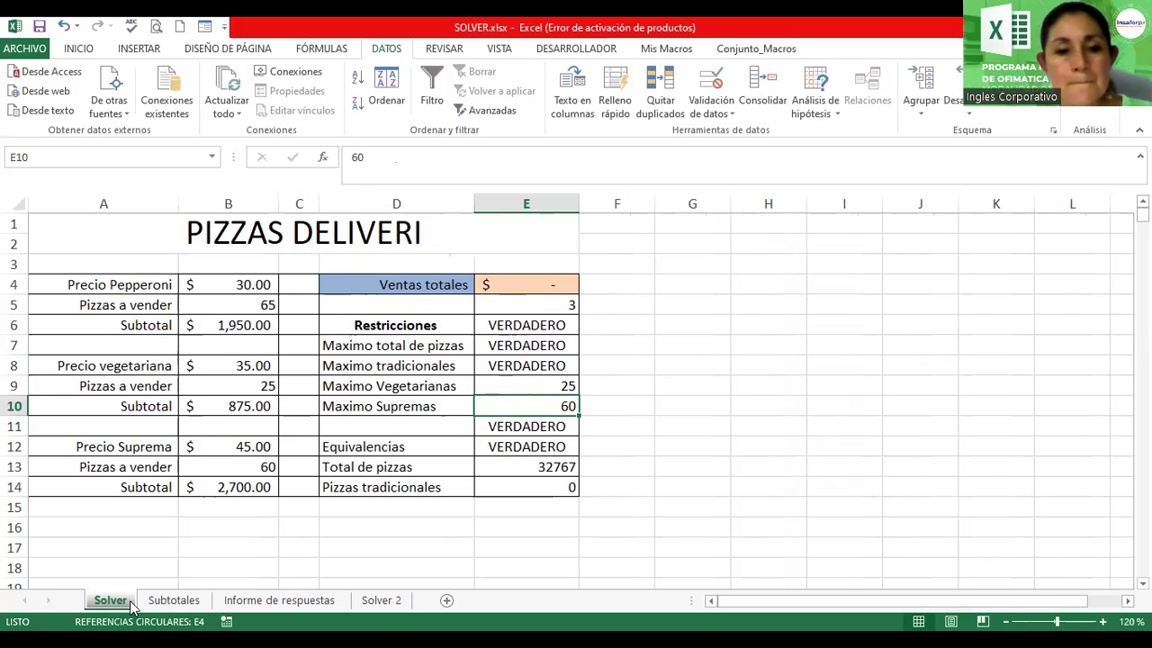
pyautogui.click(369, 609)
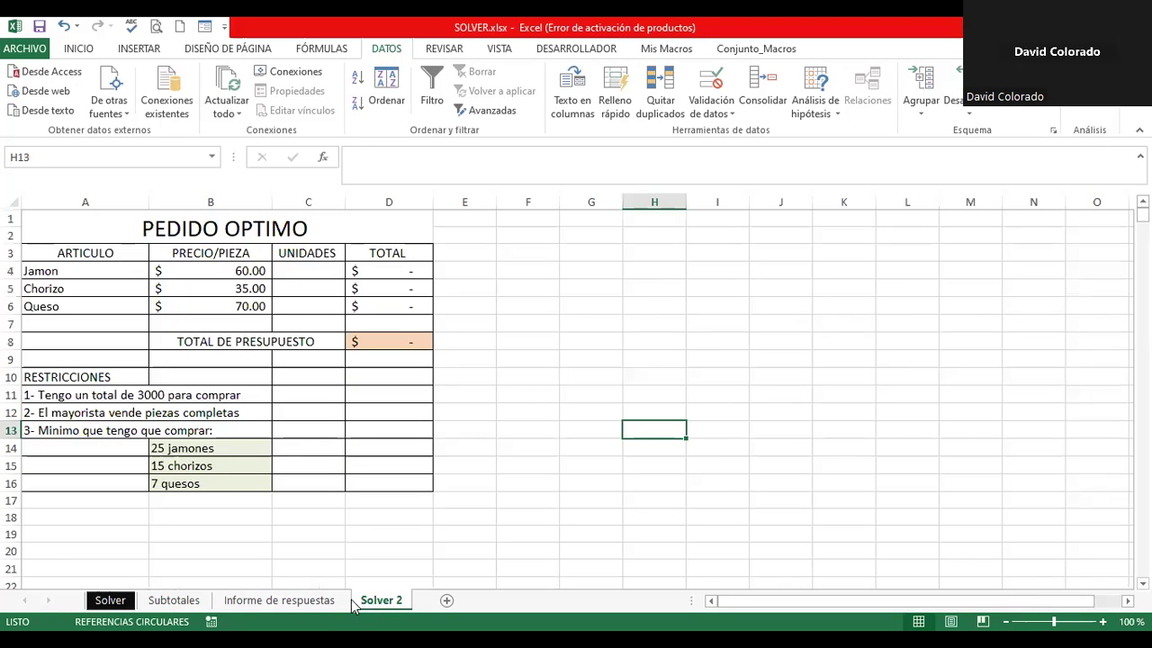
pyautogui.click(111, 603)
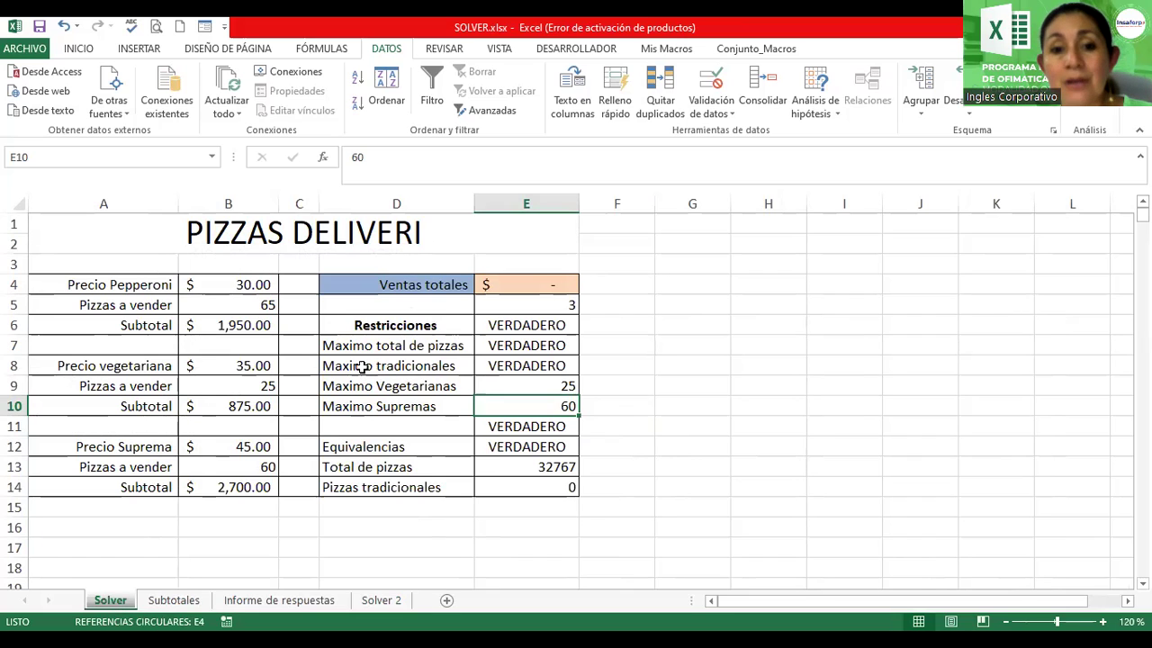
# Step: Set the total pizza maximum in E7 to 150 and the traditional maximum in E8 to 90
pyautogui.click(515, 349)
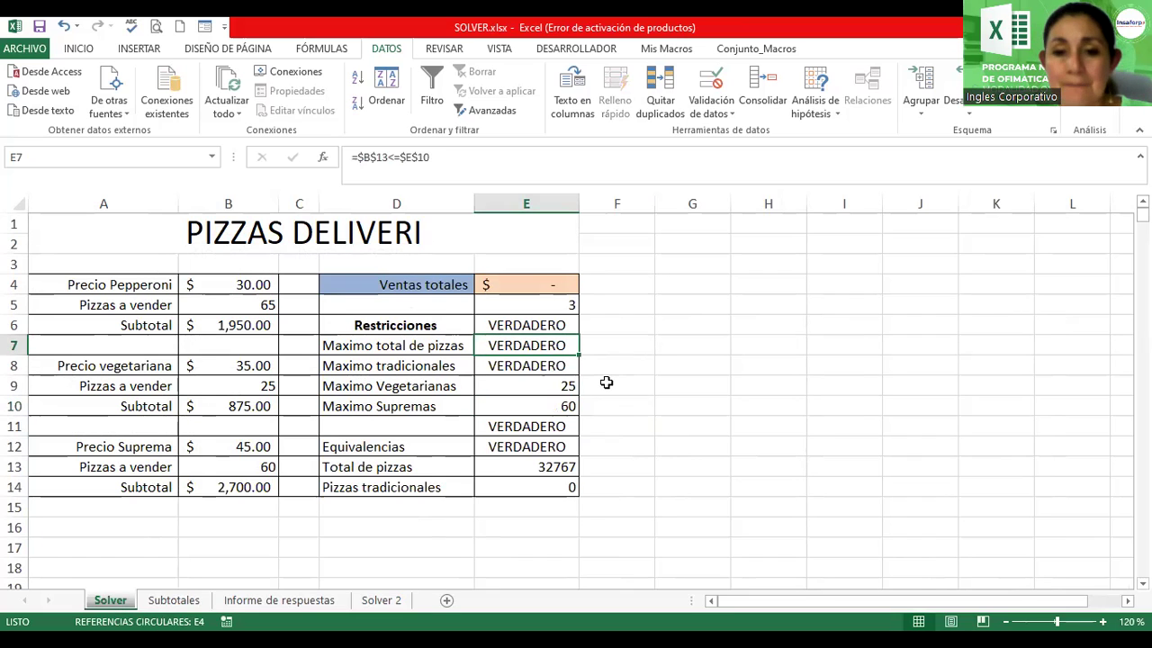
pyautogui.press('Up')
pyautogui.press('Up')
pyautogui.press('Down')
pyautogui.press('Down')
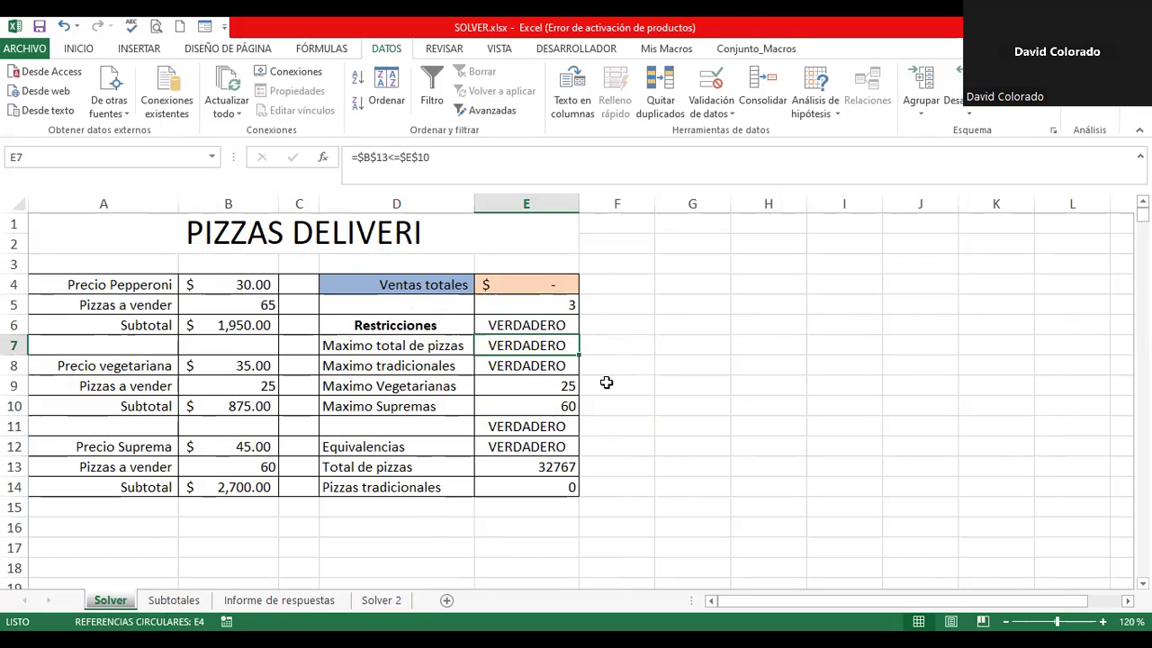
pyautogui.write('150')
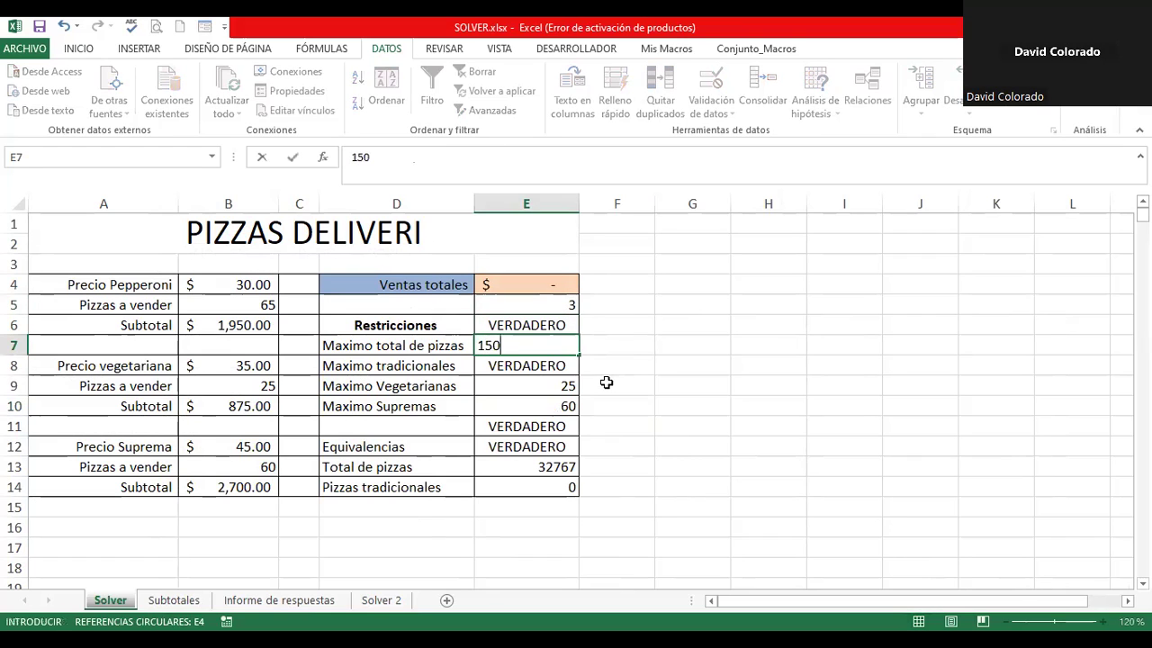
pyautogui.press('Return')
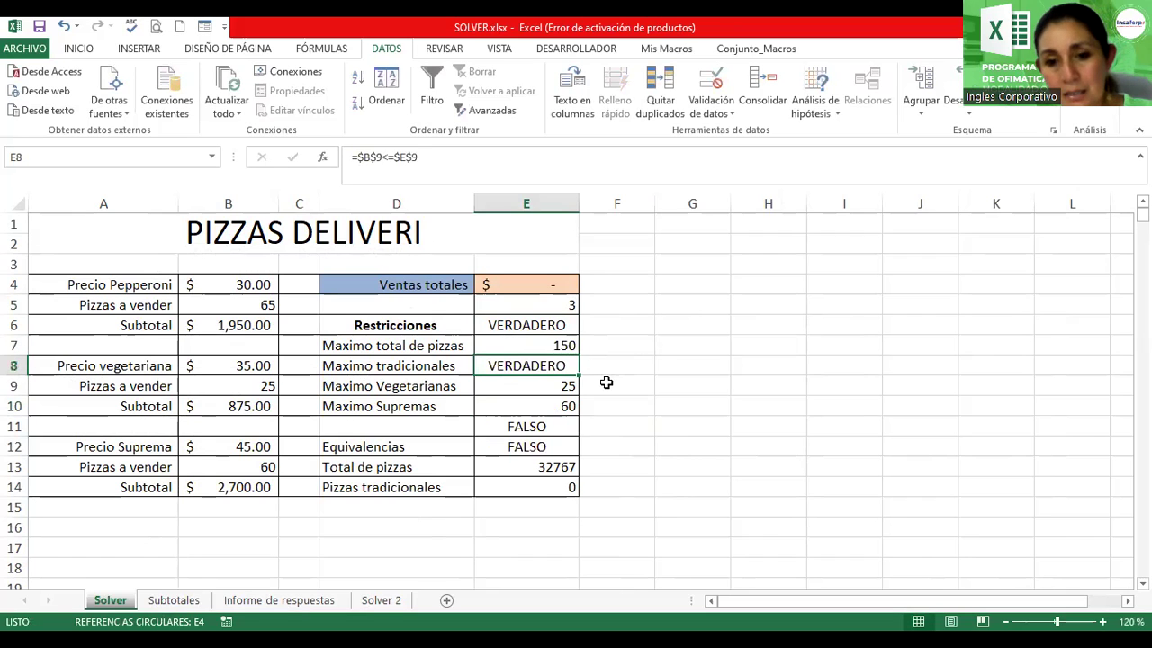
pyautogui.write('90')
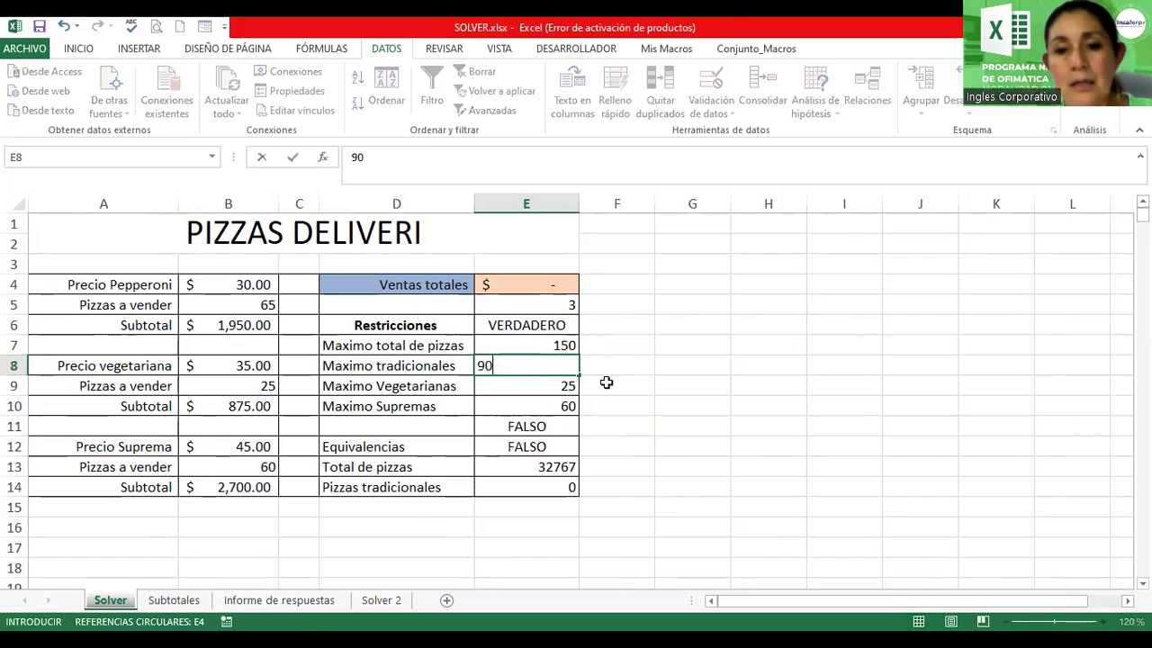
pyautogui.press('Return')
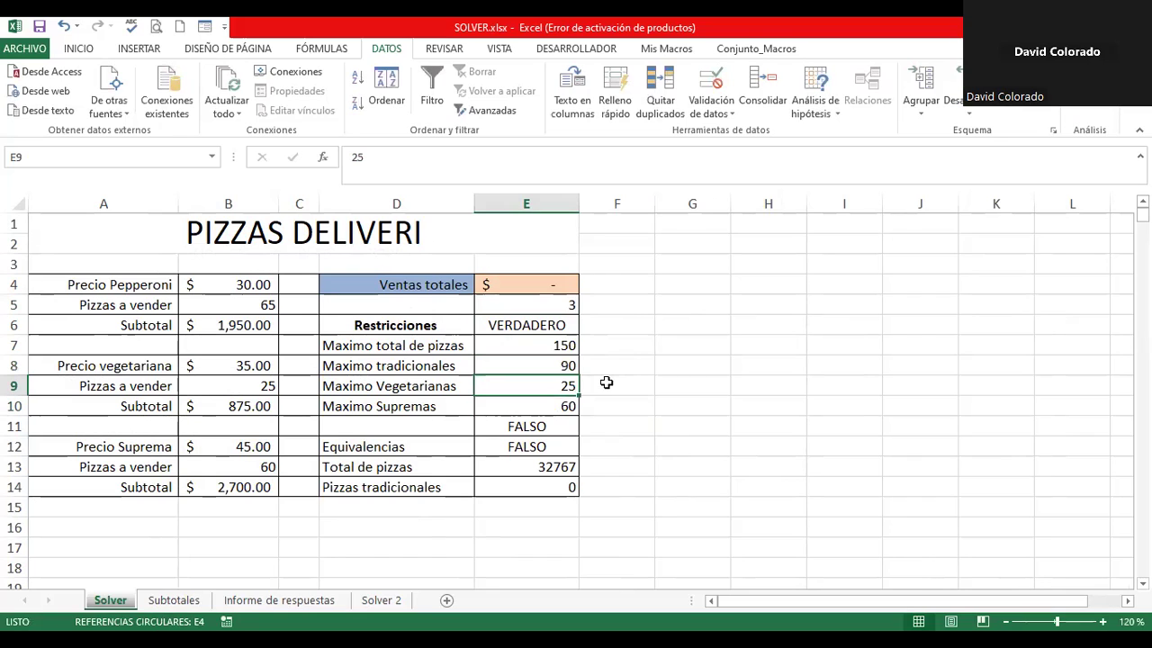
# Step: Clear the leftover Solver model formulas from E12 and E11
pyautogui.press('Return')
pyautogui.press('Return')
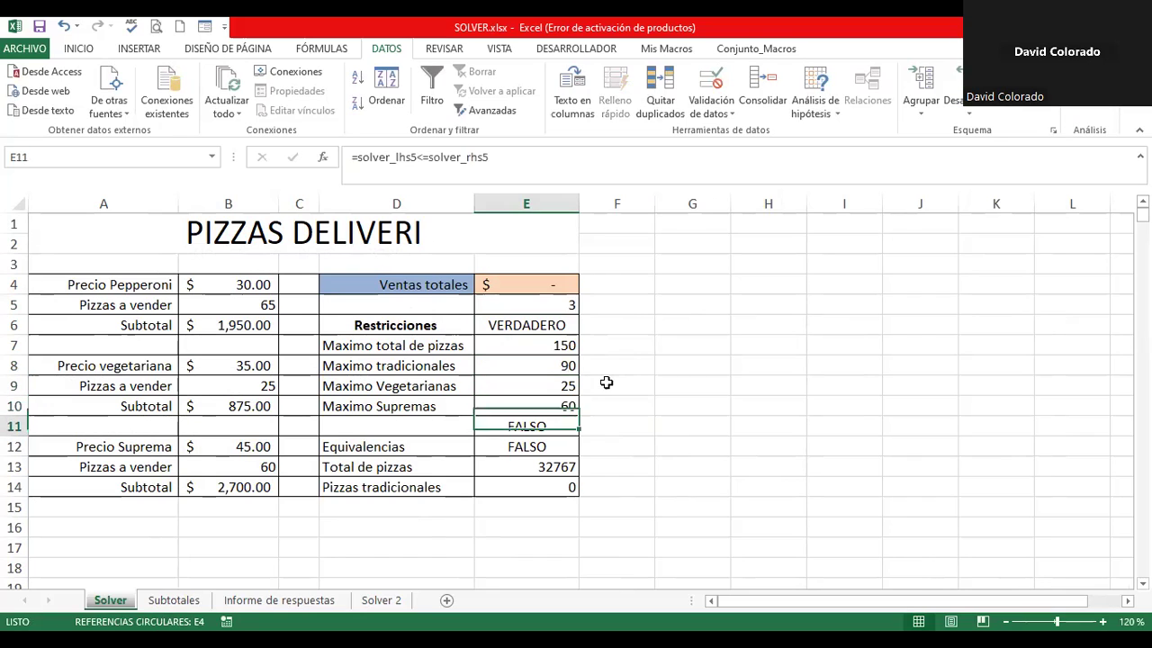
pyautogui.press('Return')
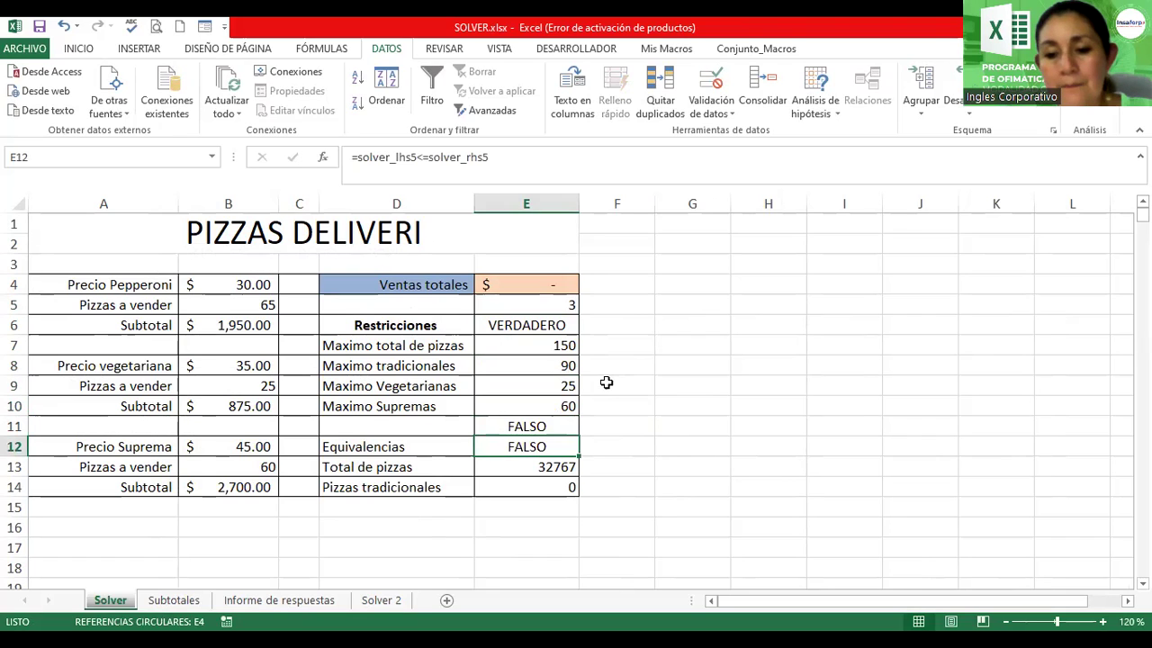
pyautogui.press('Delete')
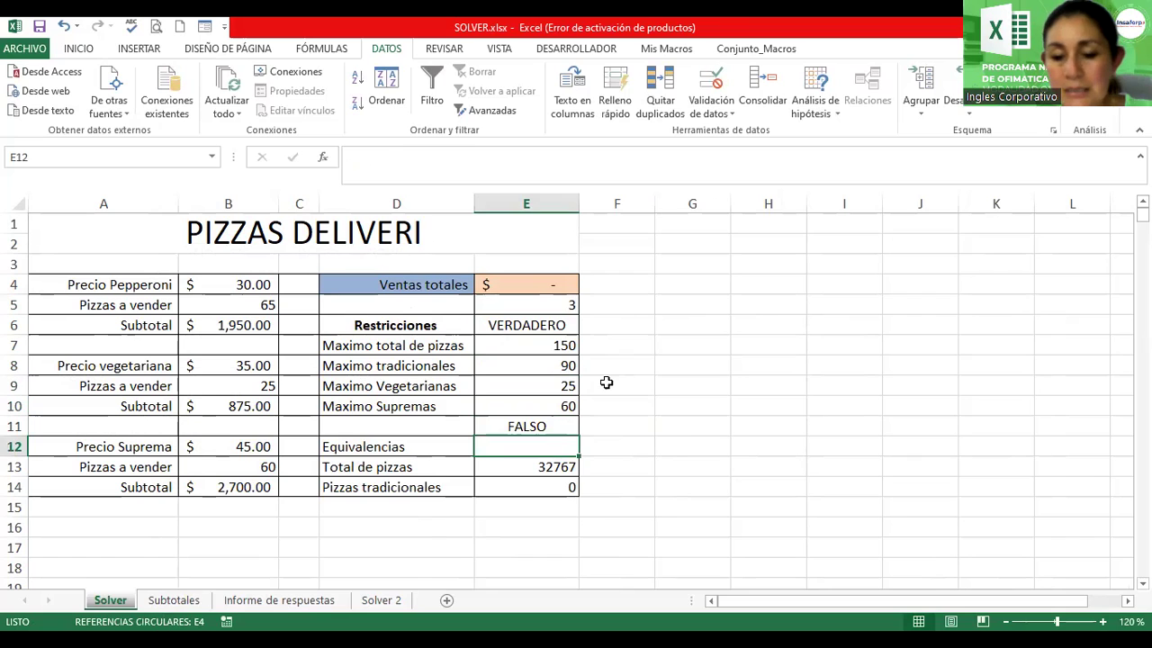
pyautogui.press('Up')
pyautogui.press('Delete')
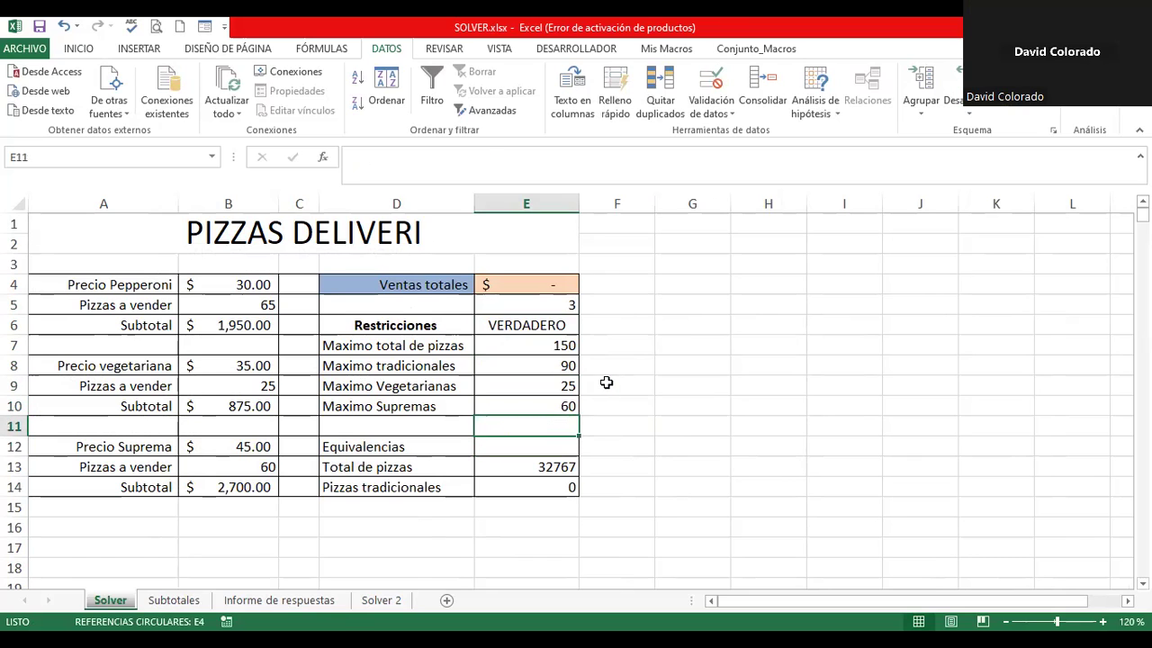
# Step: Clear the leftover constraint formula from E6 beside the Restricciones heading
pyautogui.press('Up')
pyautogui.press('Up')
pyautogui.press('Up')
pyautogui.press('Up')
pyautogui.press('Up')
pyautogui.press('Up')
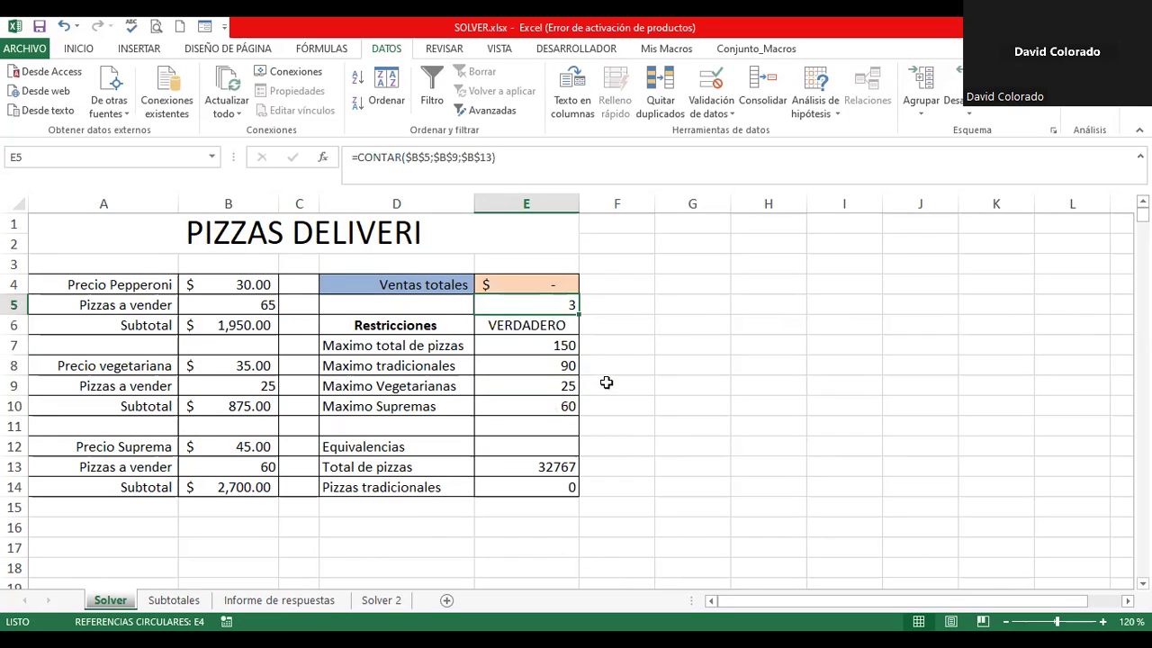
pyautogui.press('Down')
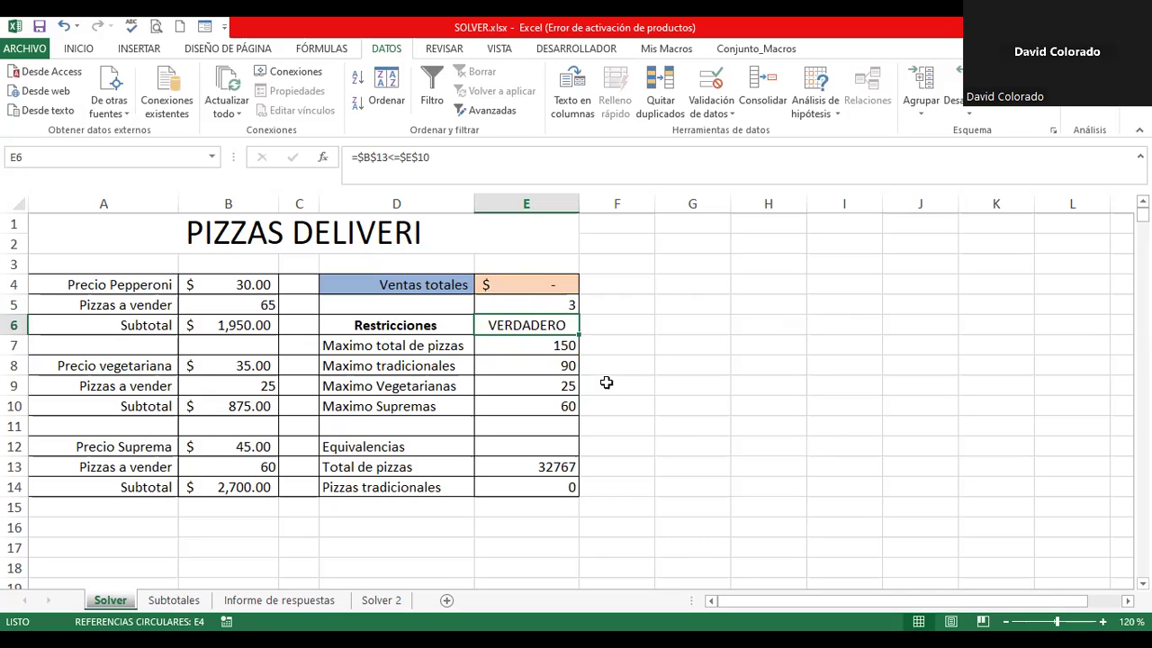
pyautogui.press('Delete')
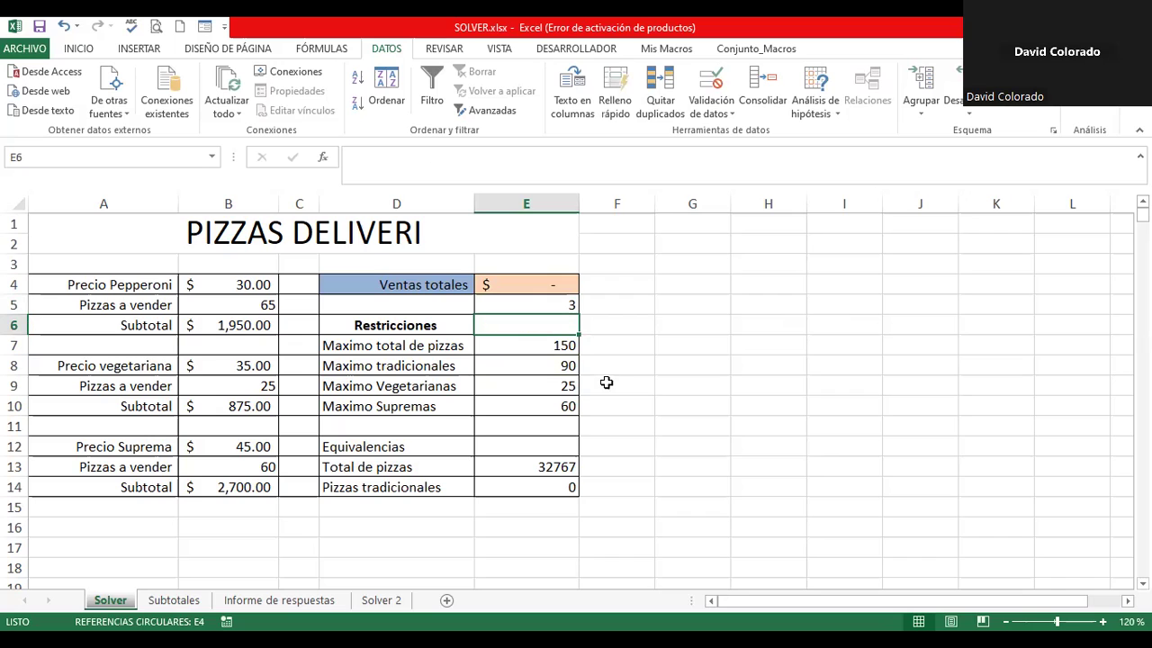
# Step: Replace the leftover Solver model formulas with 150 for Total de pizzas in E13 and 90 for Pizzas tradicionales in E14
pyautogui.click(525, 369)
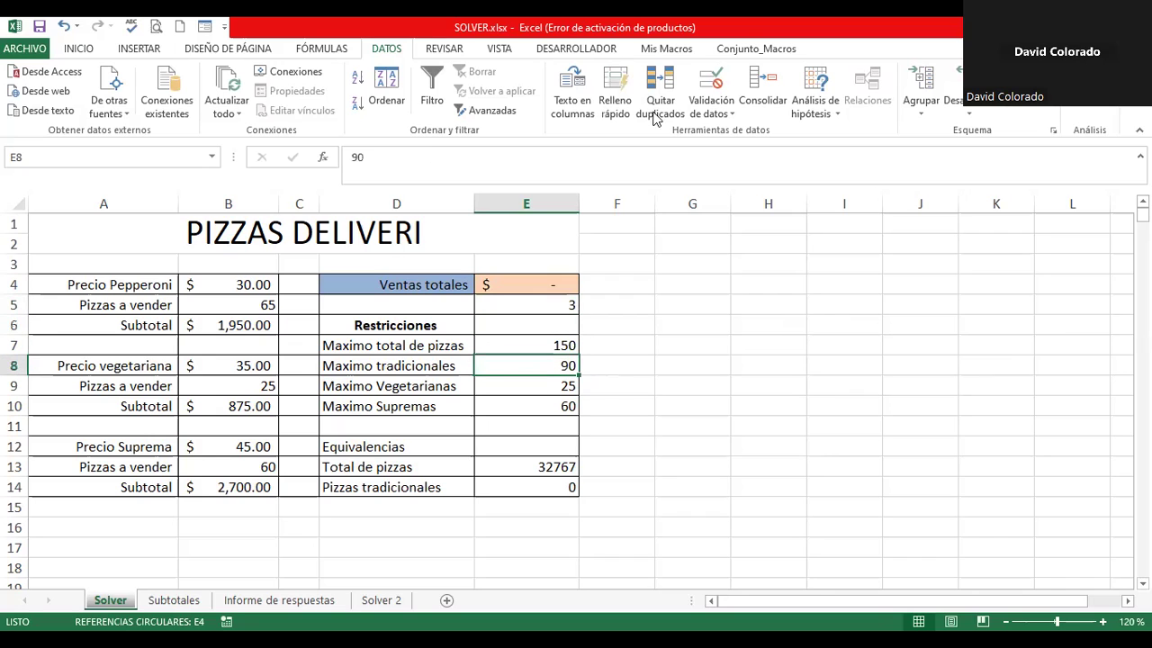
pyautogui.click(514, 461)
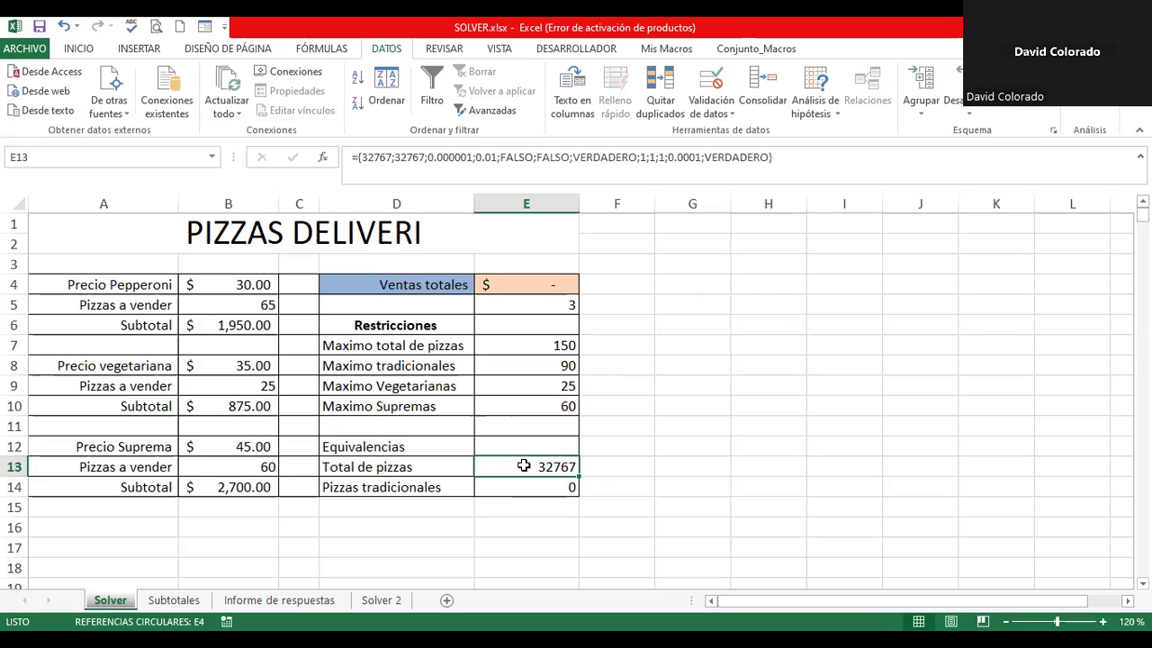
pyautogui.write('150')
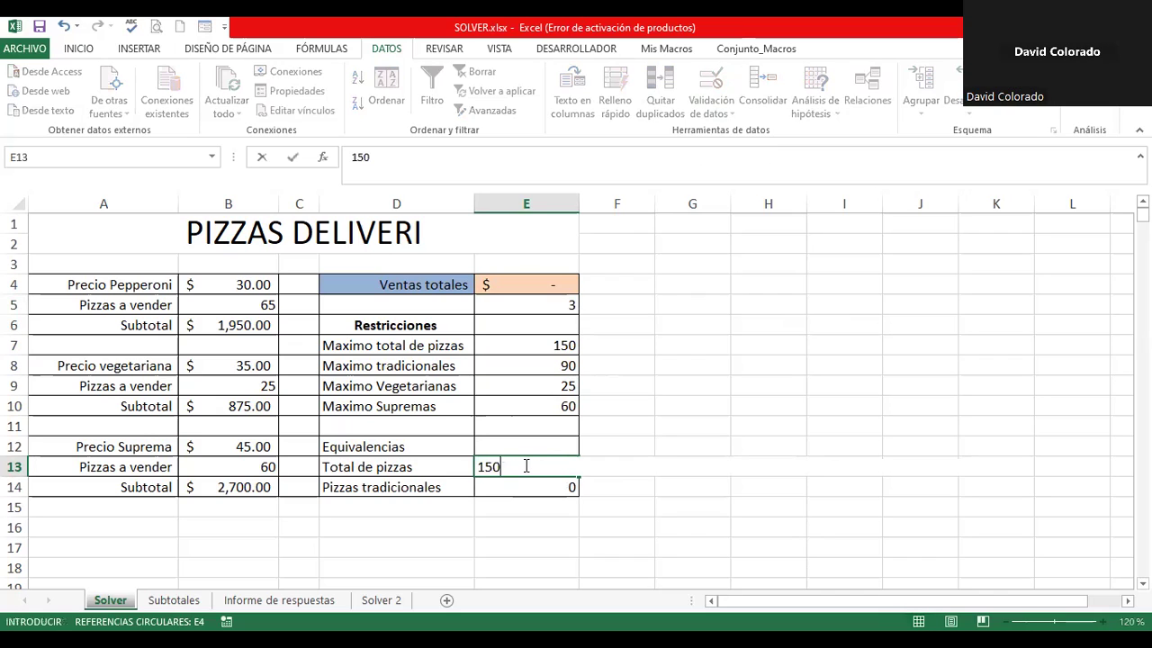
pyautogui.press('Return')
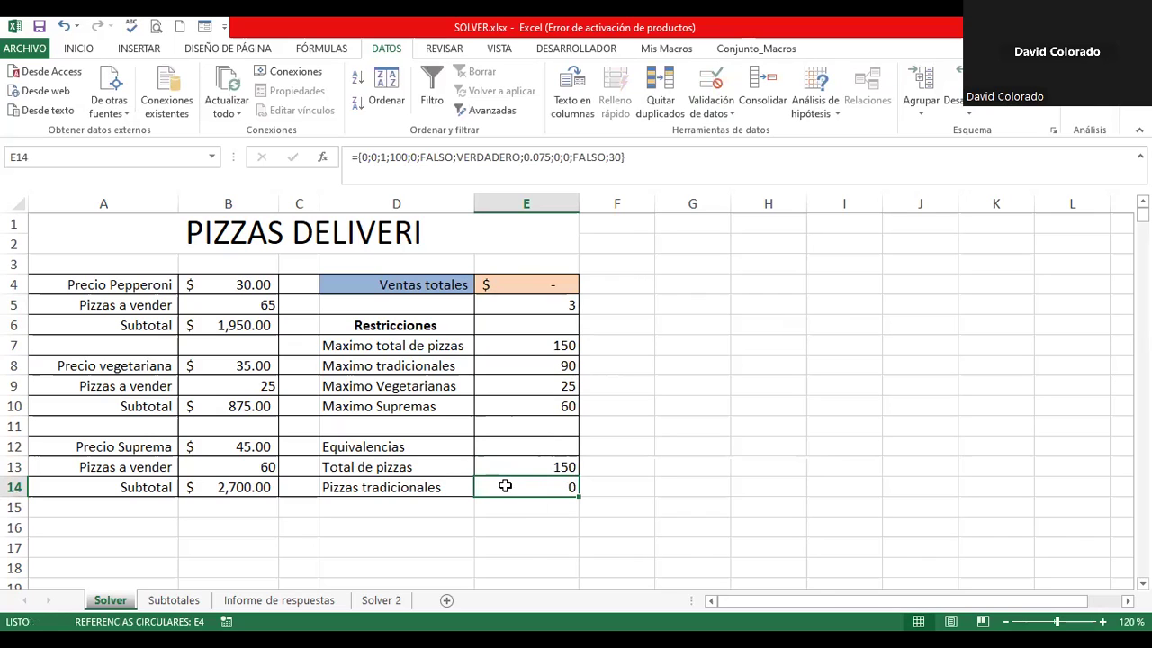
pyautogui.write('90')
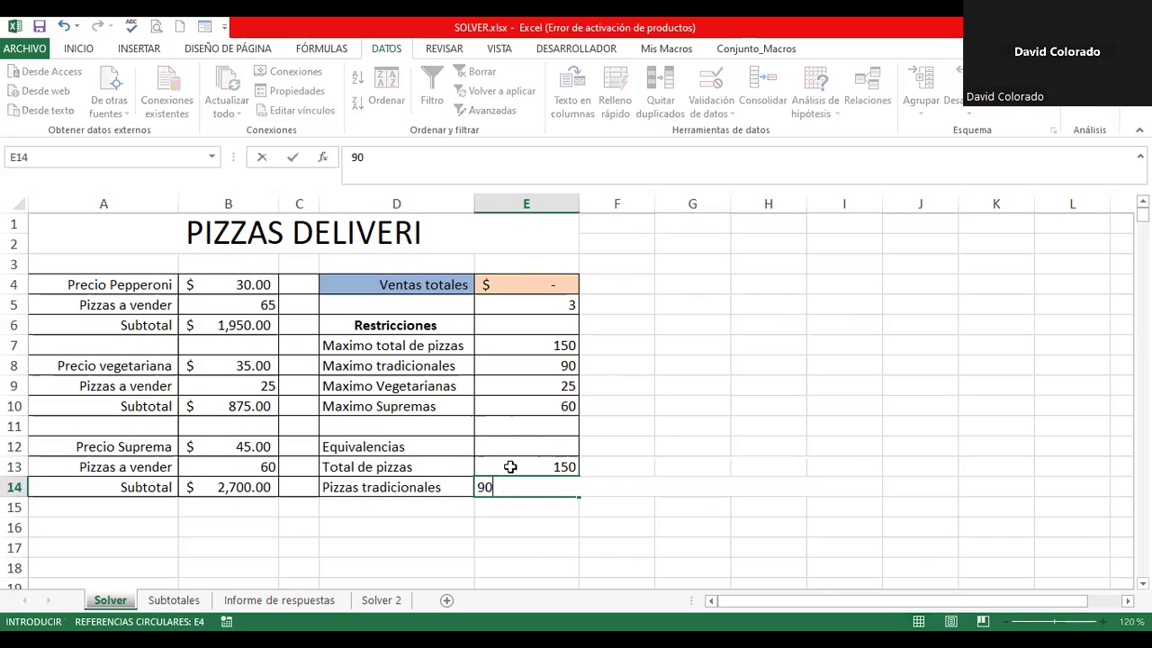
pyautogui.click(515, 446)
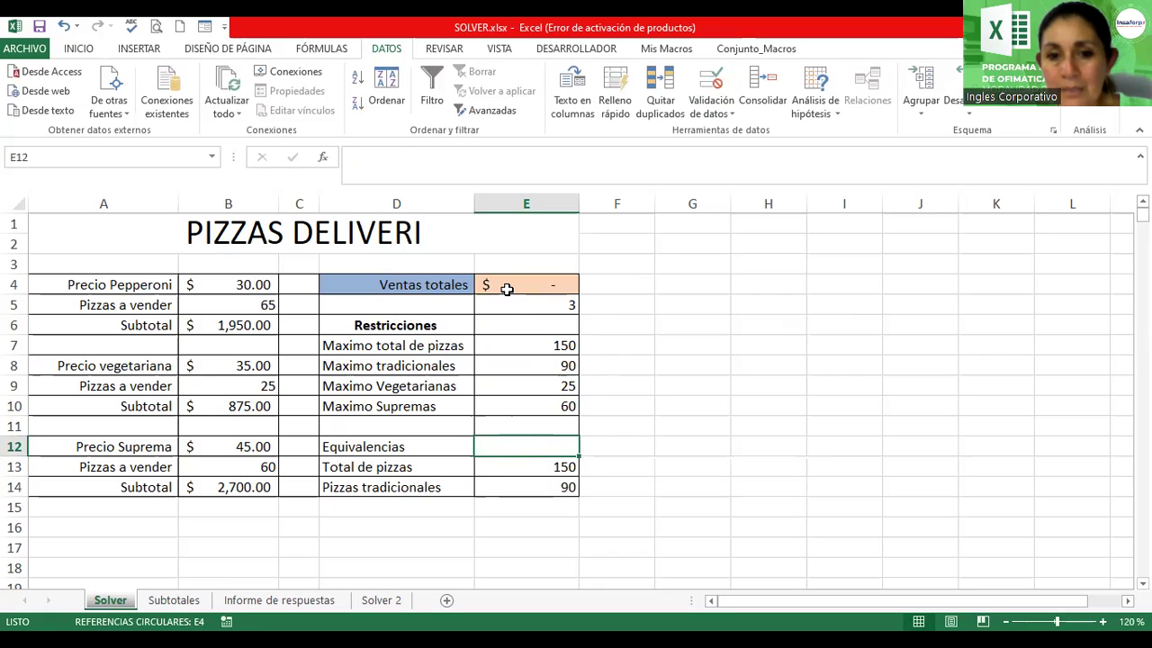
# Step: Replace the Ventas totales formula in E4 with =B6+B10+B14 and check its references to the three subtotals
pyautogui.click(502, 284)
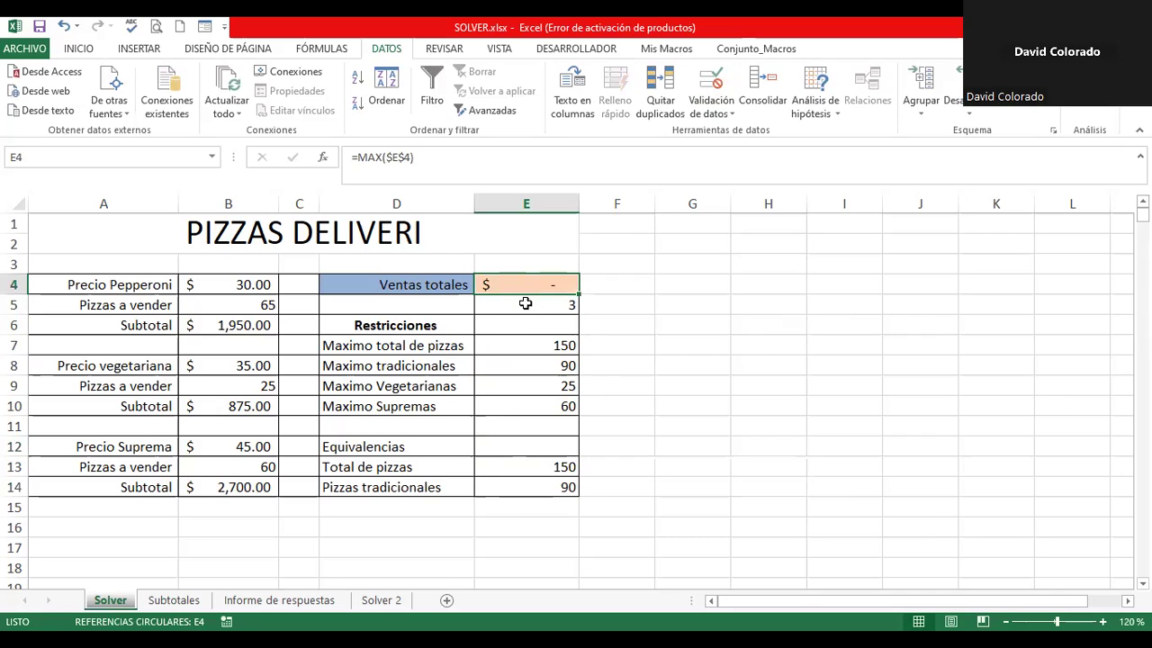
pyautogui.press('Delete')
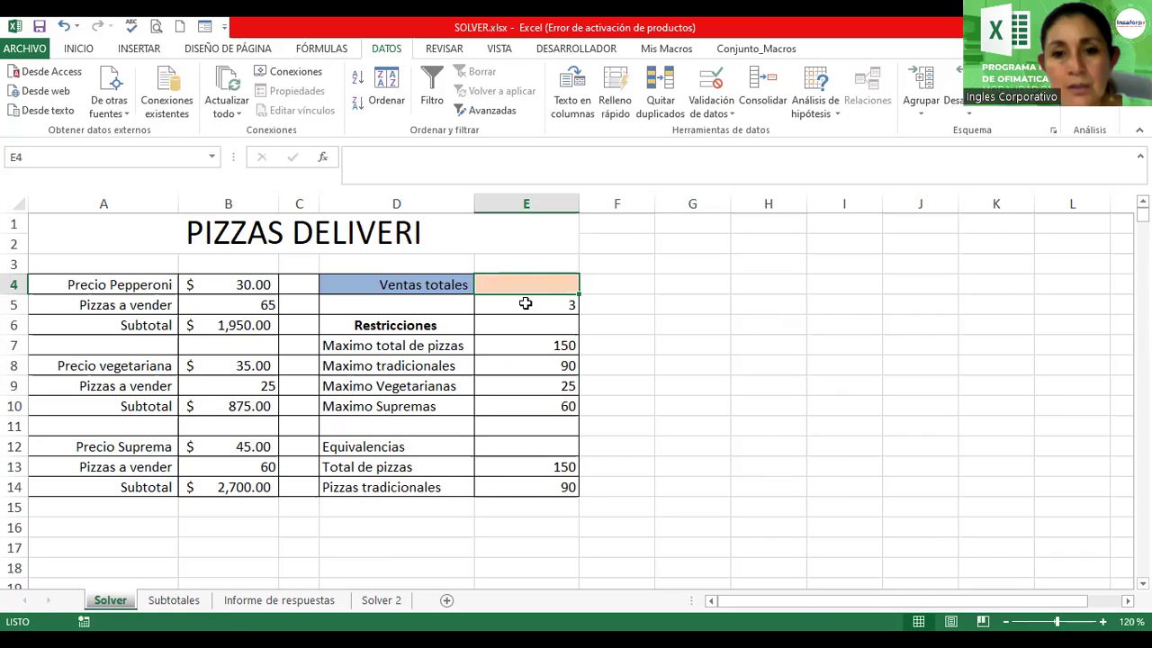
pyautogui.write('=')
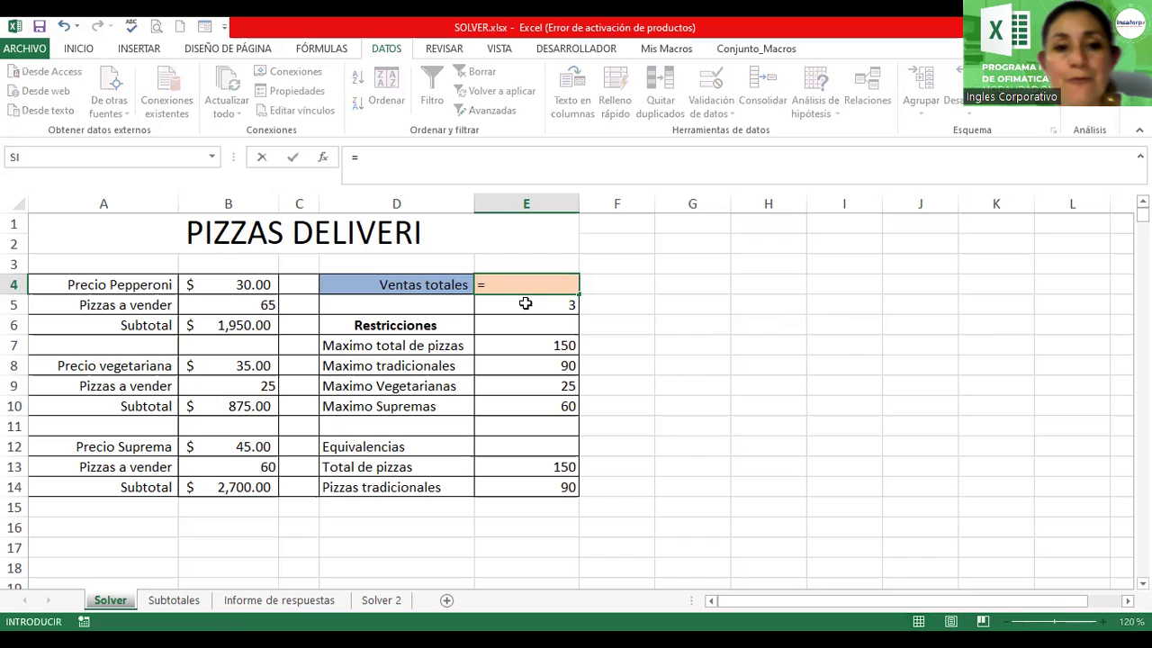
pyautogui.click(219, 324)
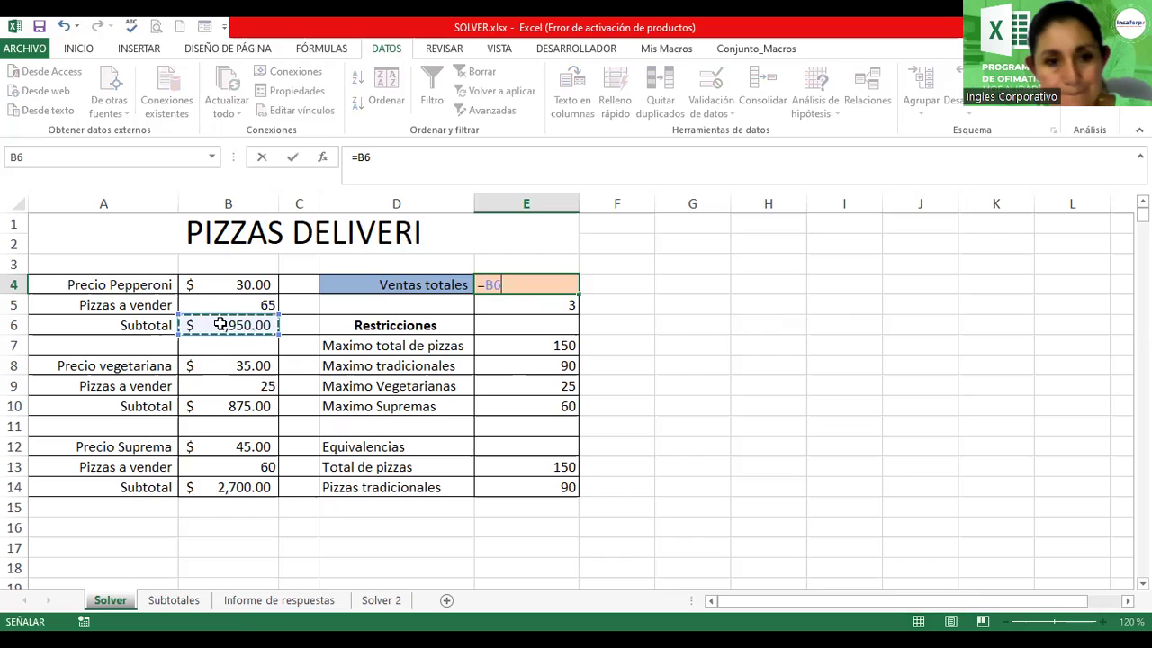
pyautogui.write('+')
pyautogui.click(215, 401)
pyautogui.write('+')
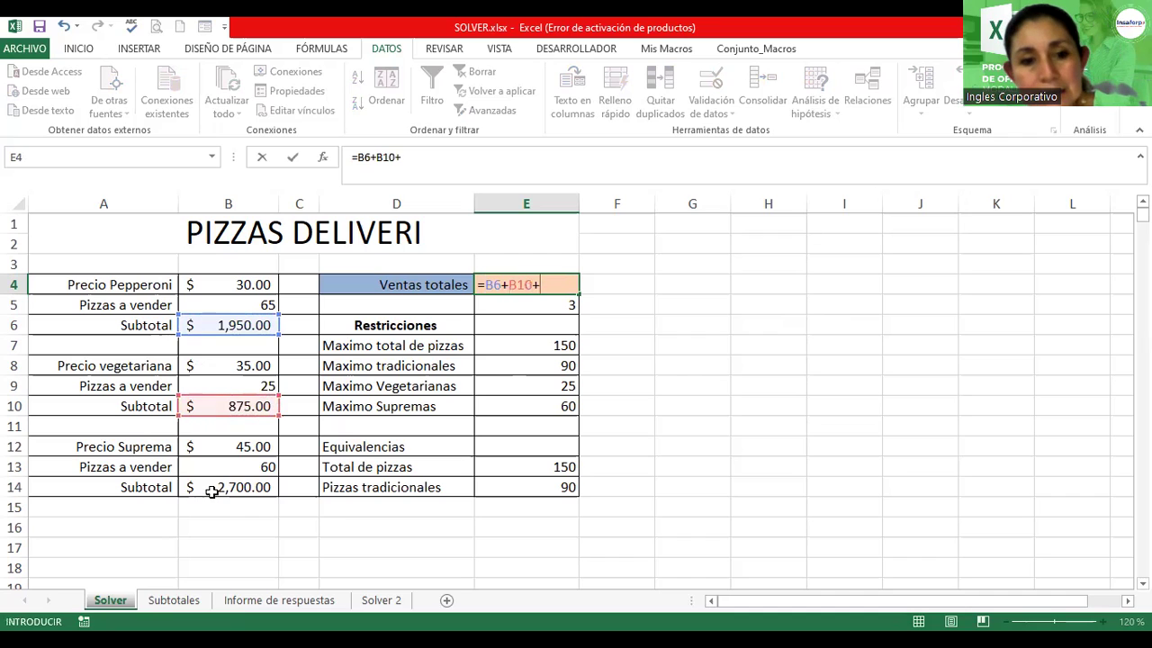
pyautogui.click(223, 487)
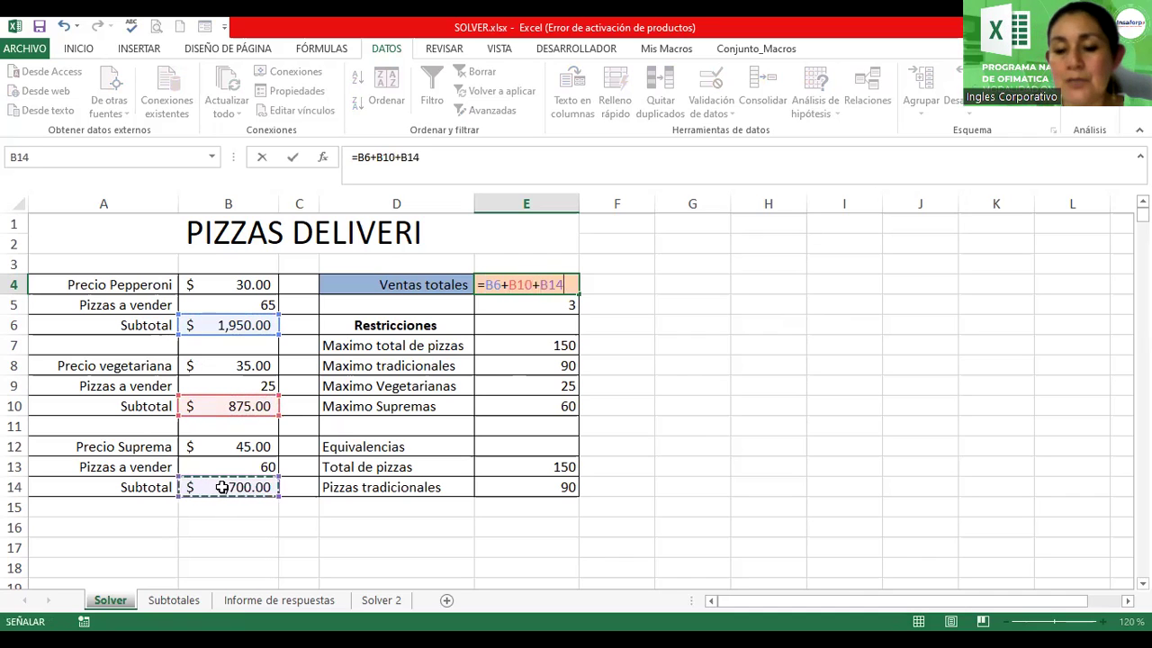
pyautogui.press('Return')
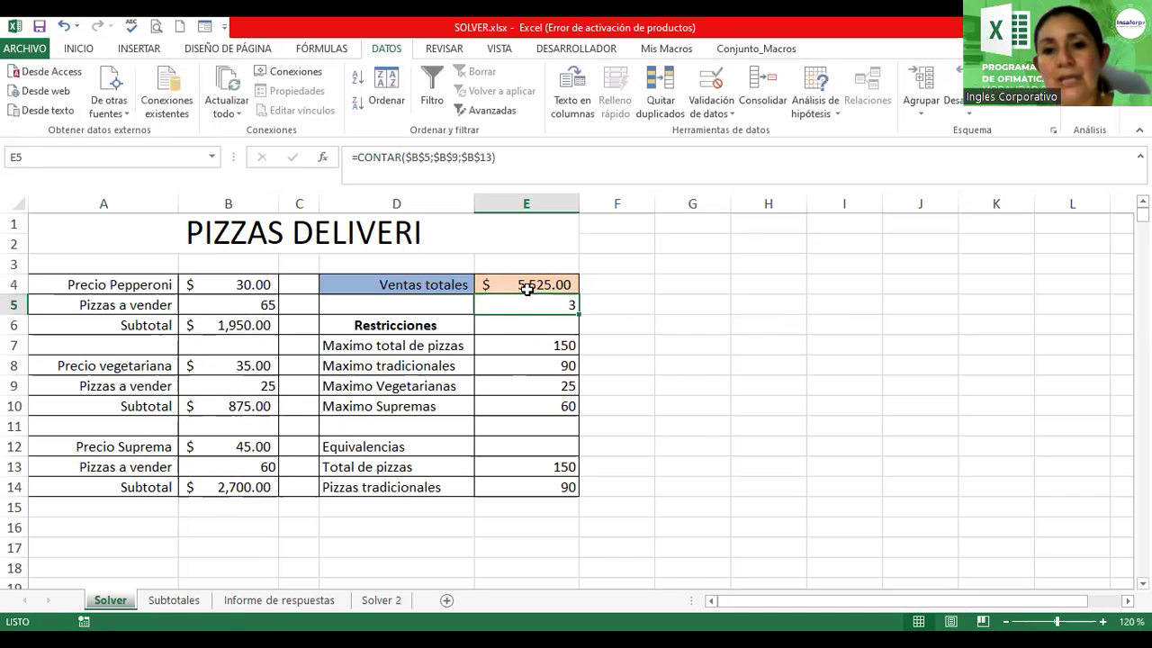
pyautogui.doubleClick(556, 286)
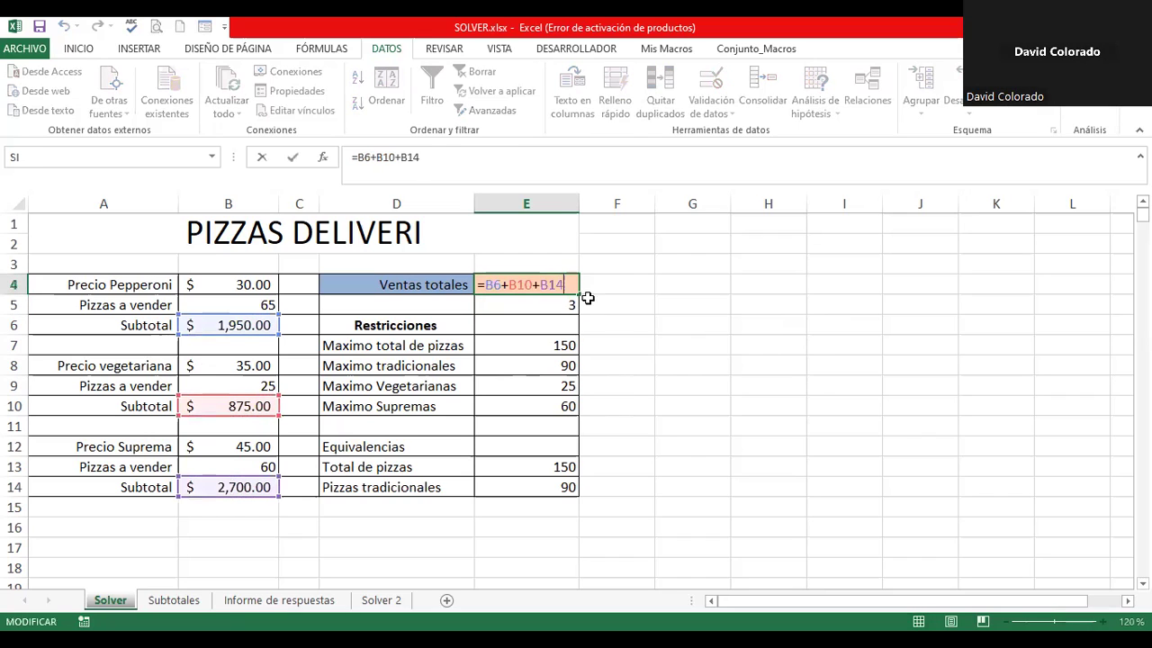
pyautogui.click(633, 284)
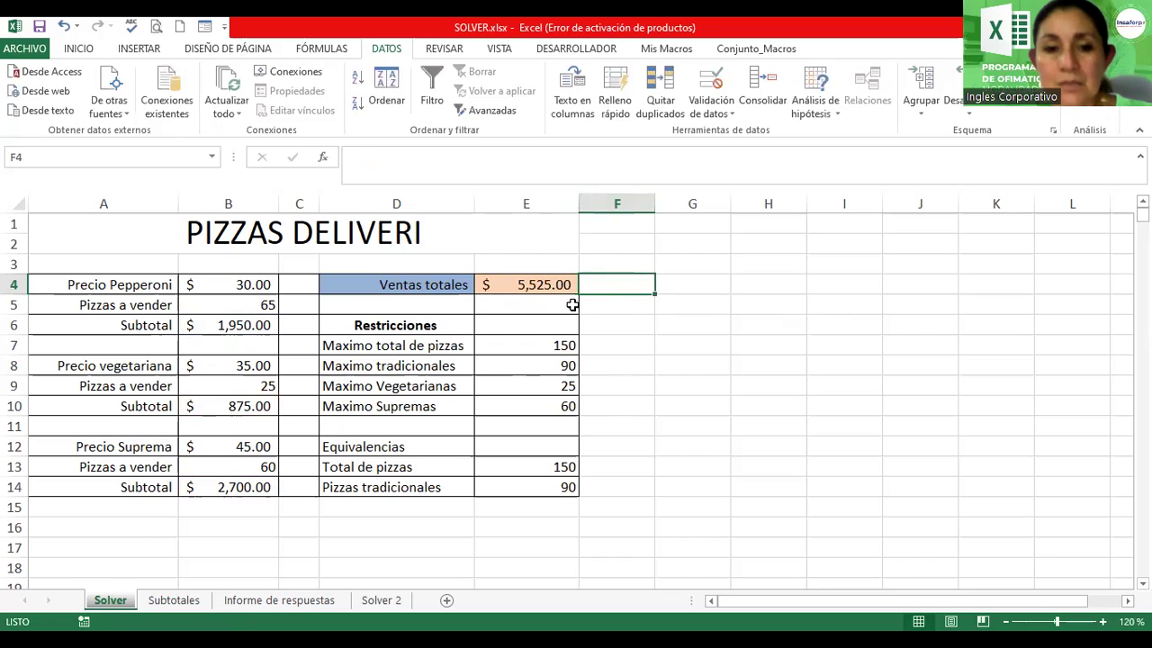
# Step: Check the maximum limits in E7 and E8, and open the Solver parameters
pyautogui.click(524, 348)
pyautogui.click(527, 360)
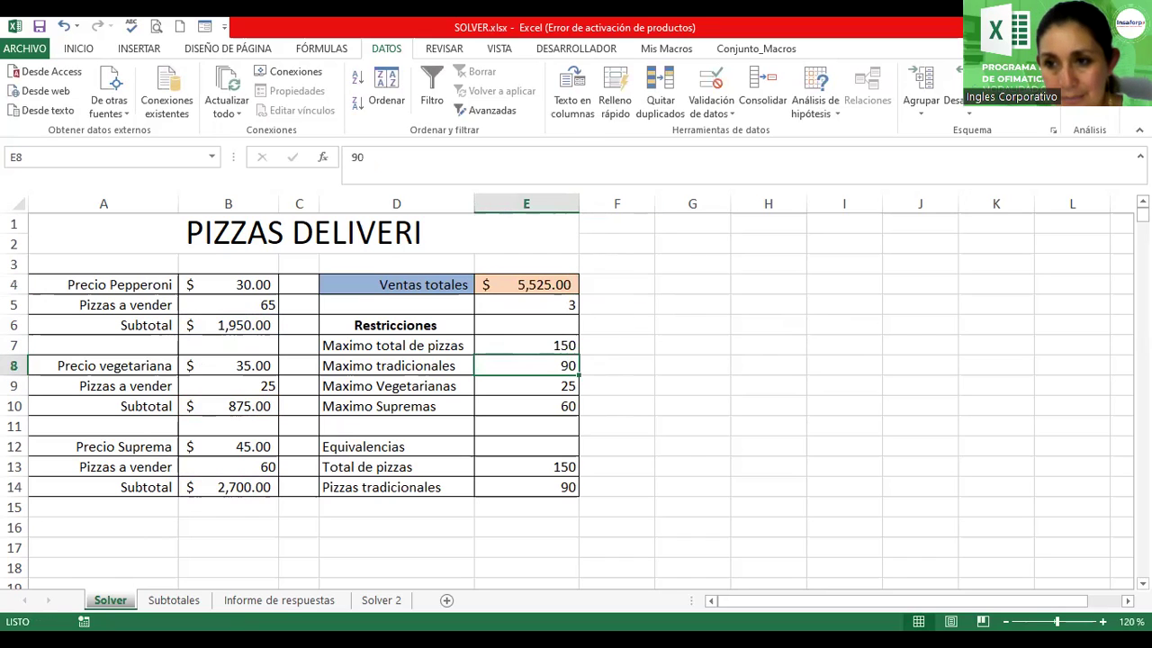
pyautogui.click(1084, 90)
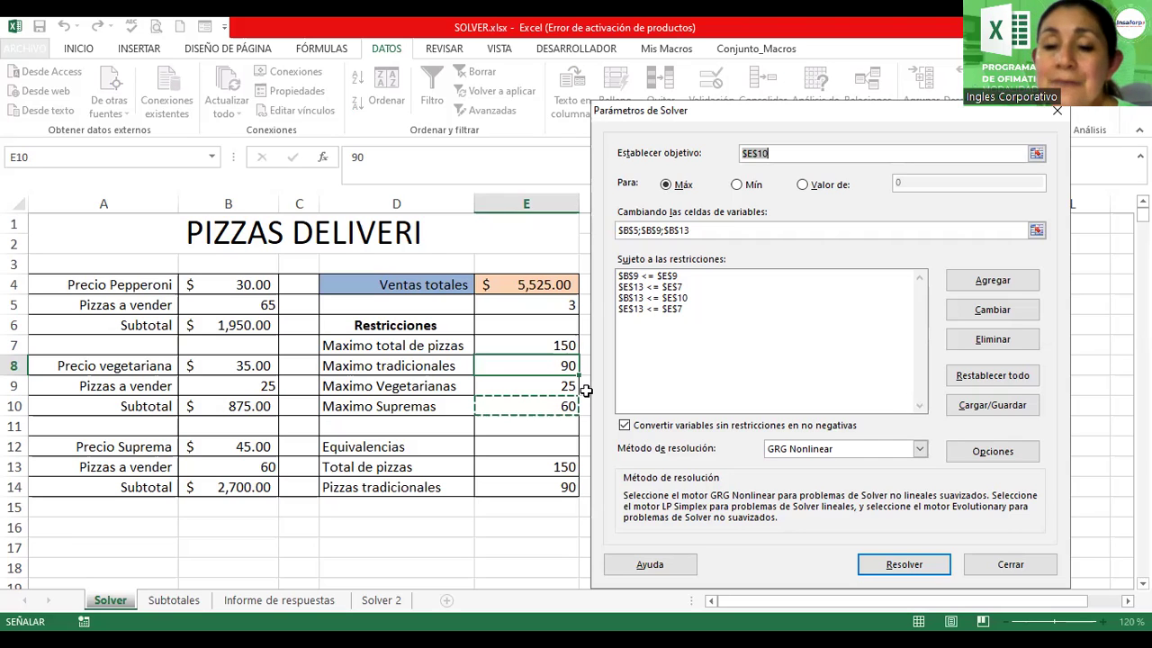
pyautogui.click(992, 280)
pyautogui.press('Return')
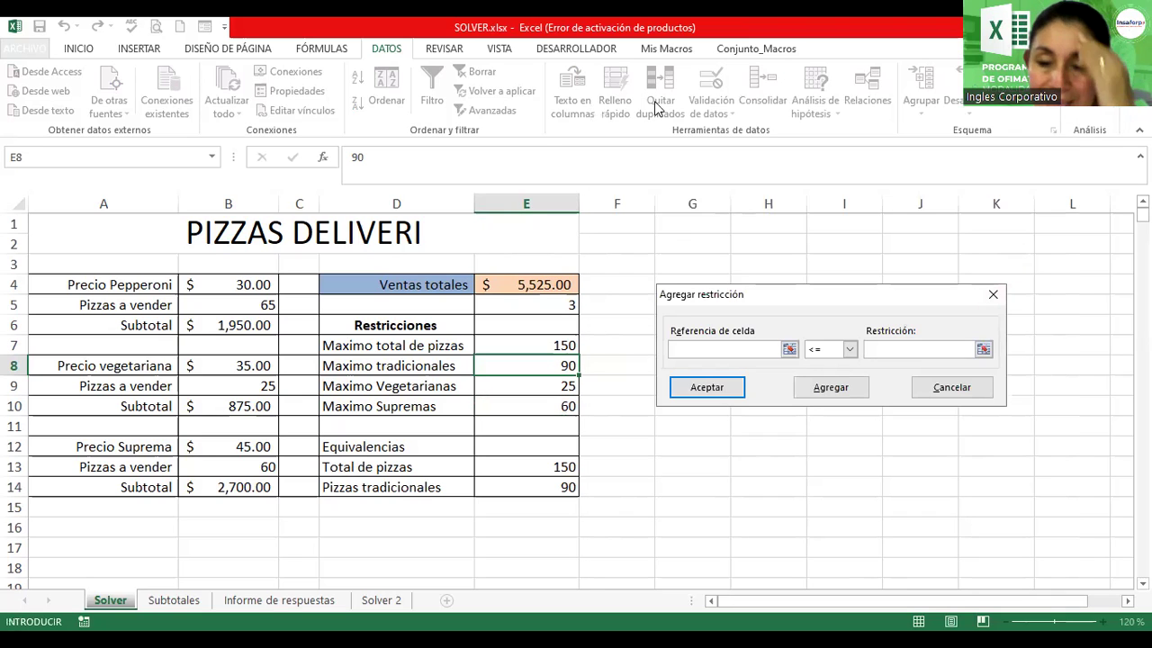
pyautogui.moveTo(783, 300); pyautogui.dragTo(662, 108)
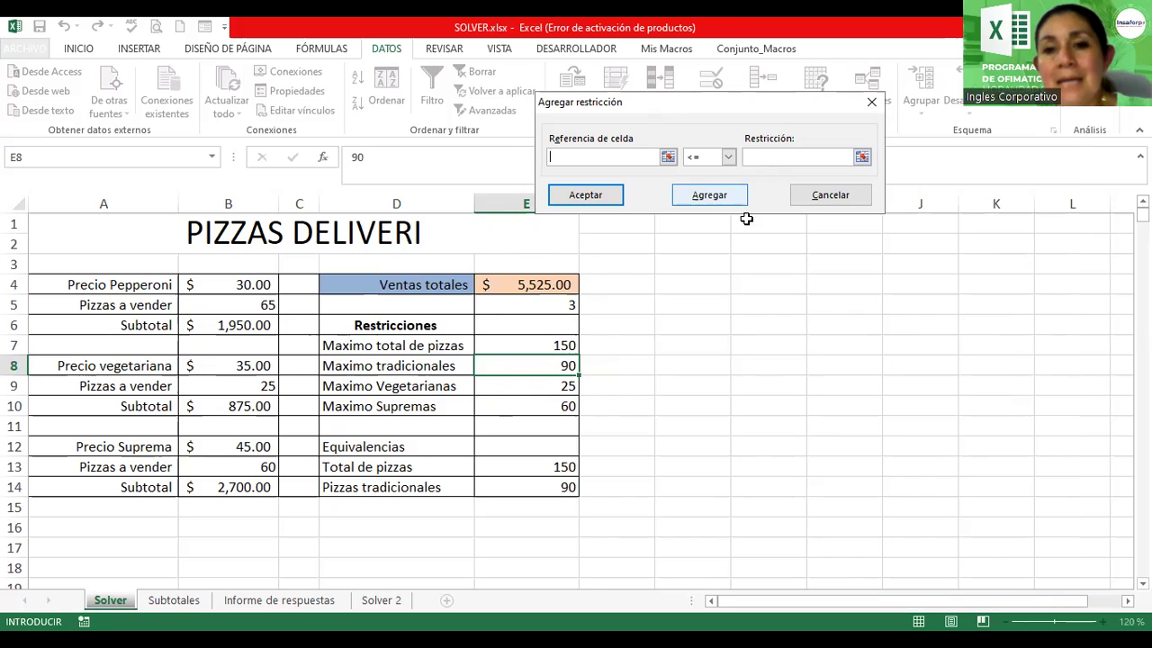
pyautogui.click(586, 197)
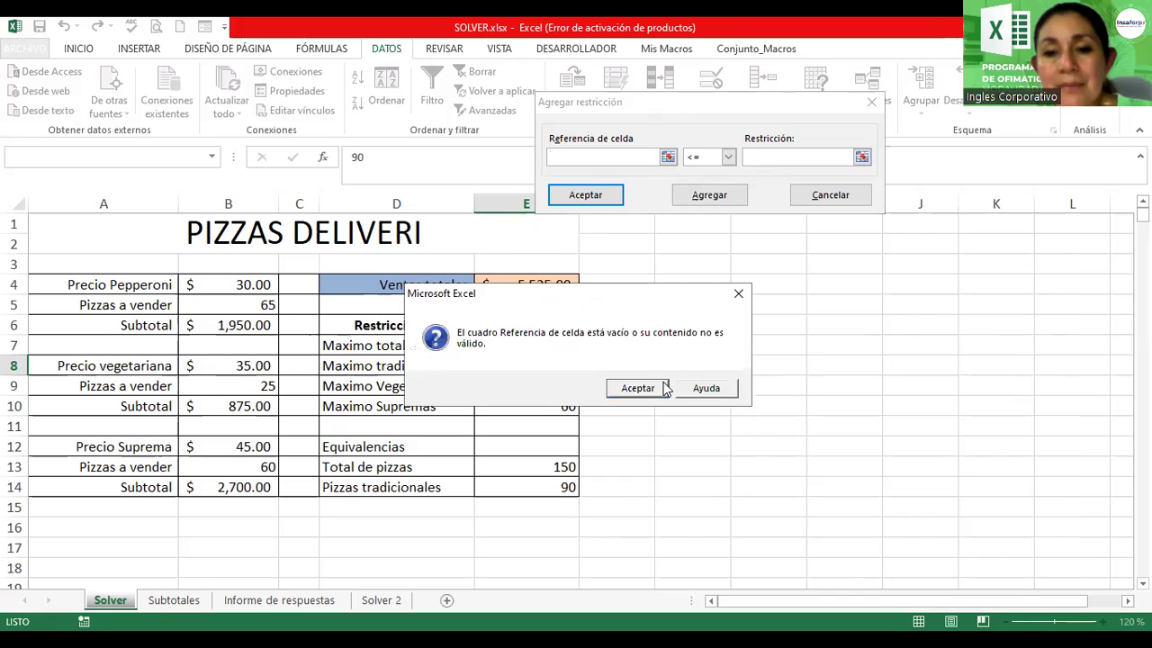
pyautogui.click(738, 294)
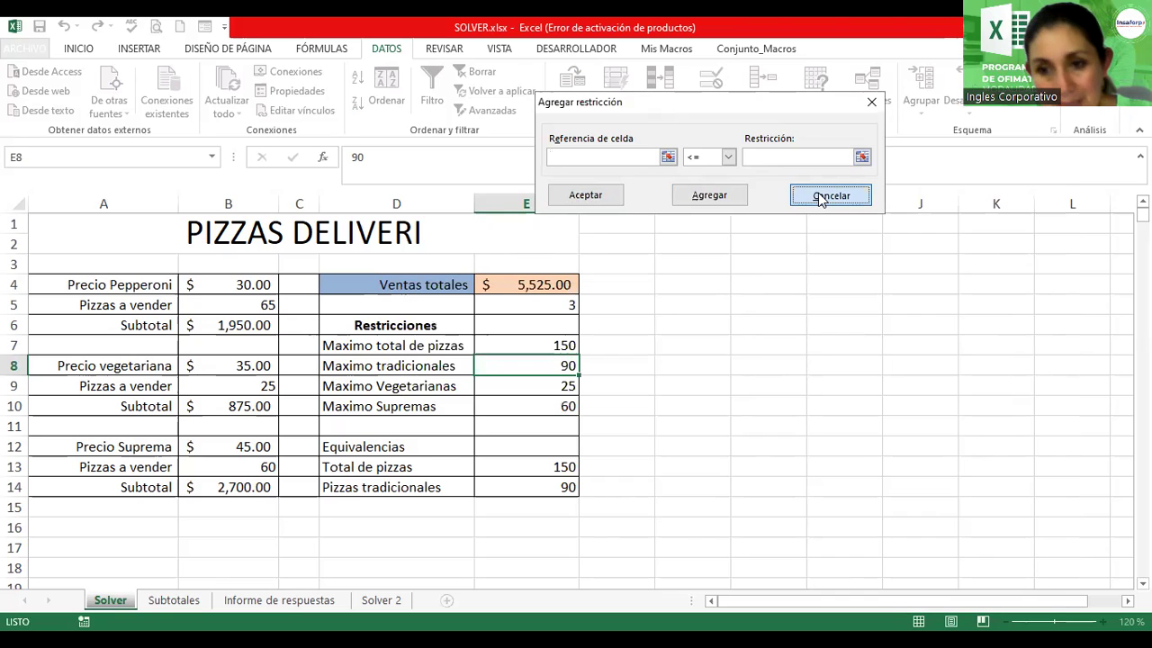
pyautogui.click(821, 196)
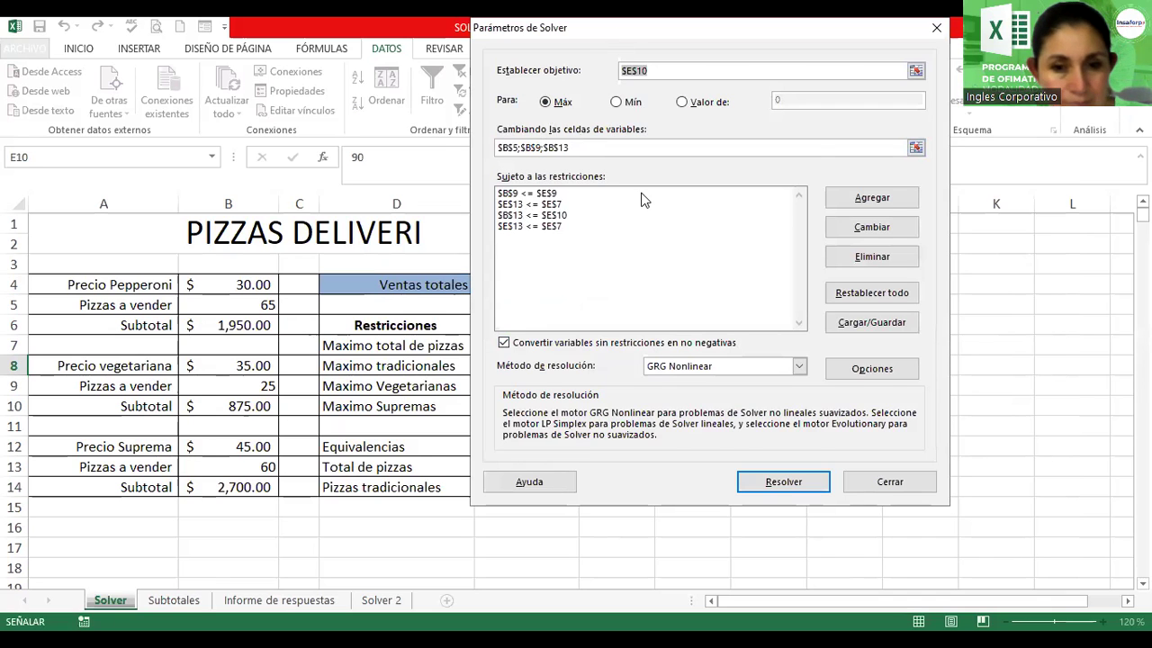
# Step: Delete the duplicate constraint $E$13 <= $E$7 from the Solver constraint list
pyautogui.moveTo(585, 27); pyautogui.dragTo(765, 122)
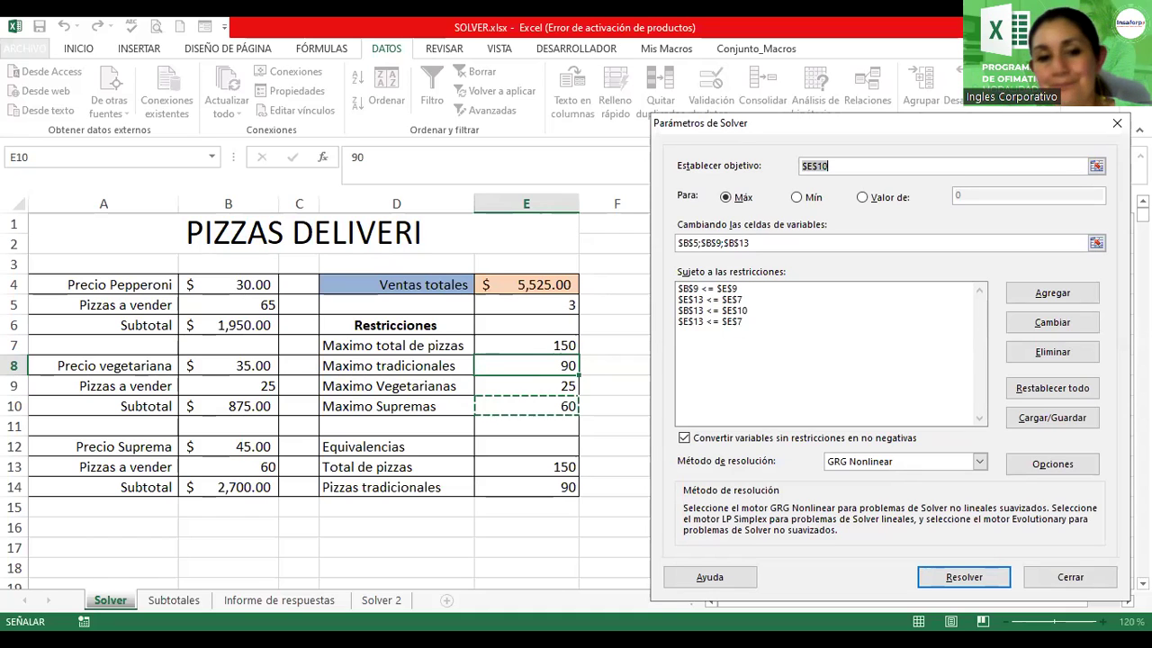
pyautogui.press('Return')
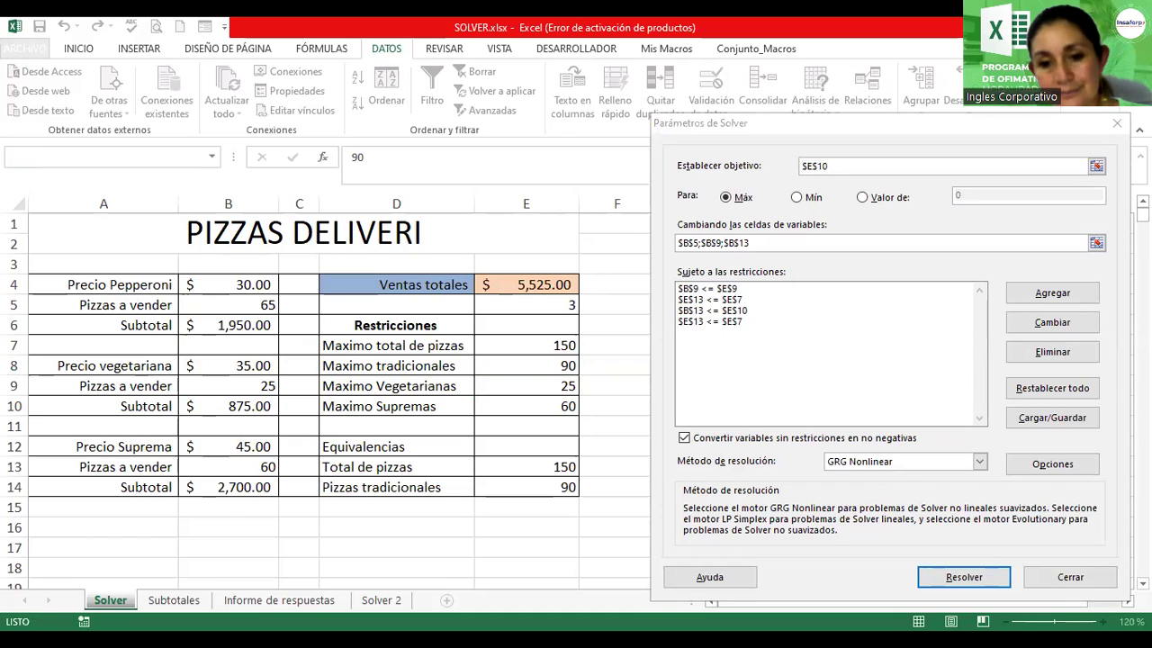
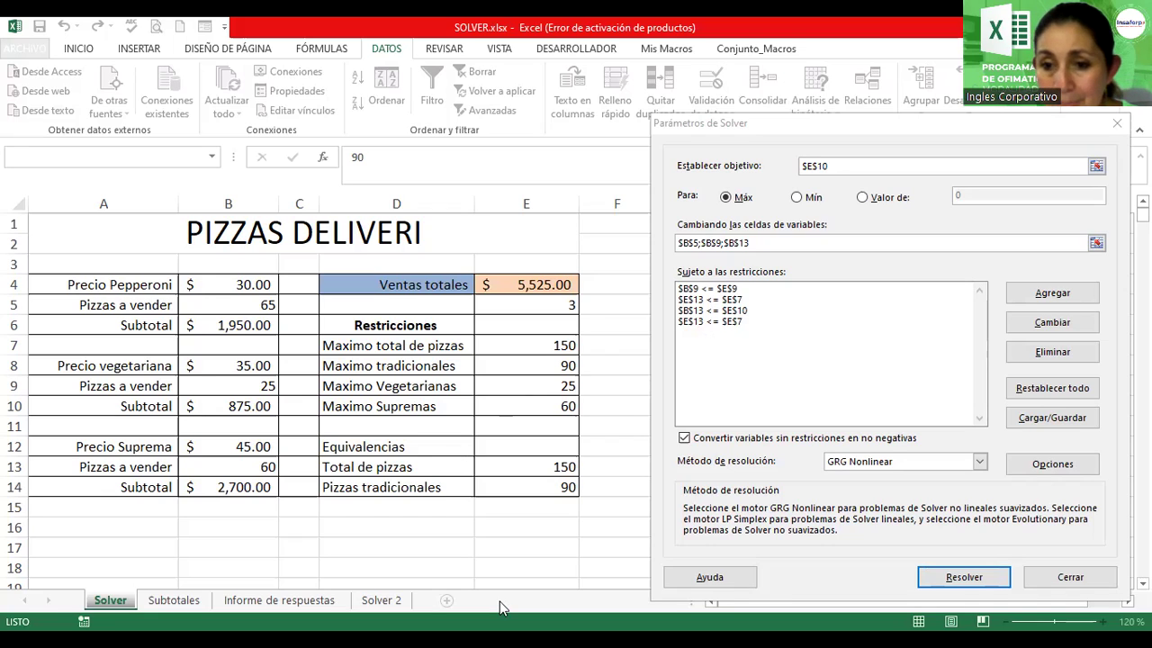
pyautogui.click(706, 301)
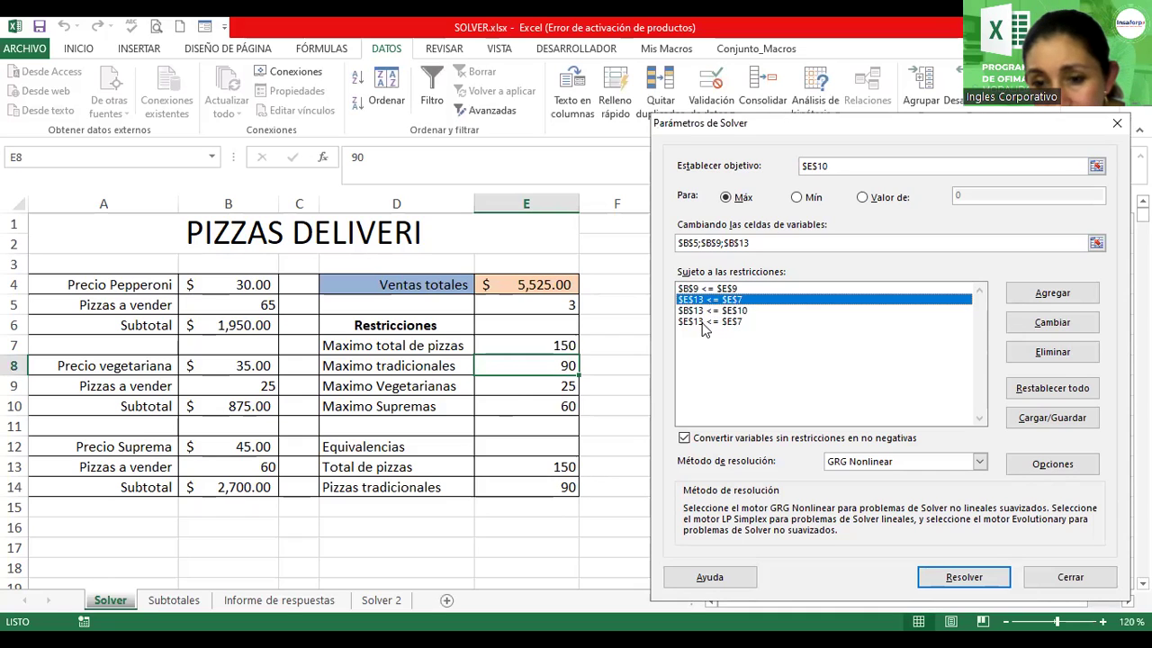
pyautogui.click(707, 323)
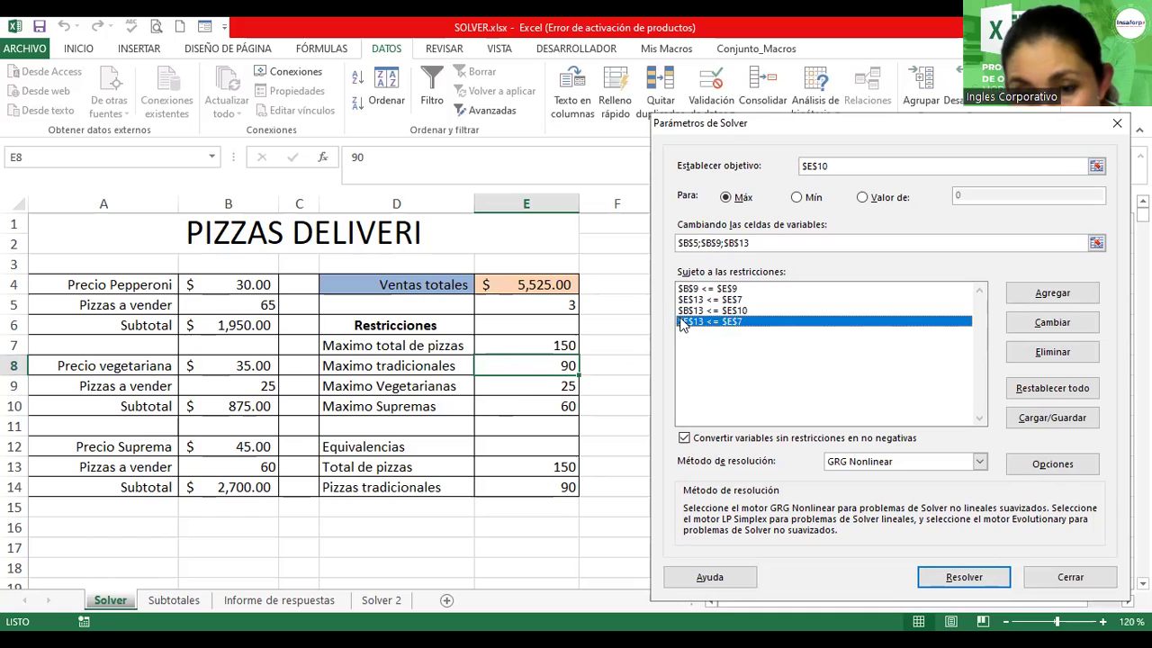
pyautogui.click(1059, 362)
pyautogui.press('Escape')
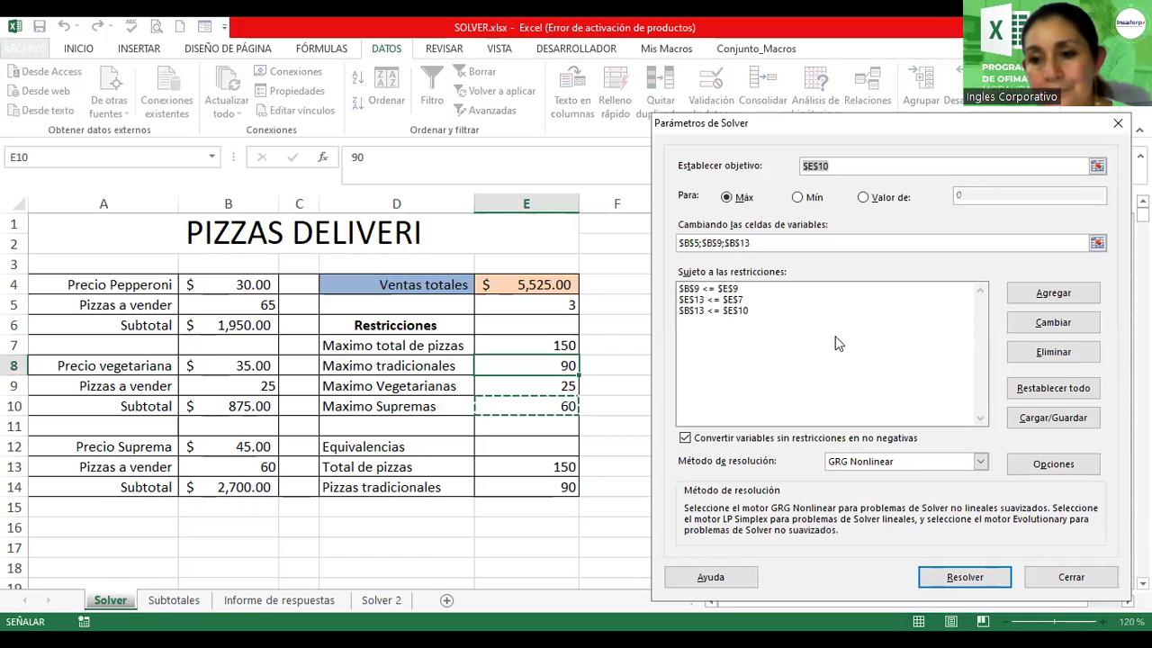
# Step: Try to solve the model with $E$10 as the objective to maximize, and dismiss the resulting message
pyautogui.click(835, 343)
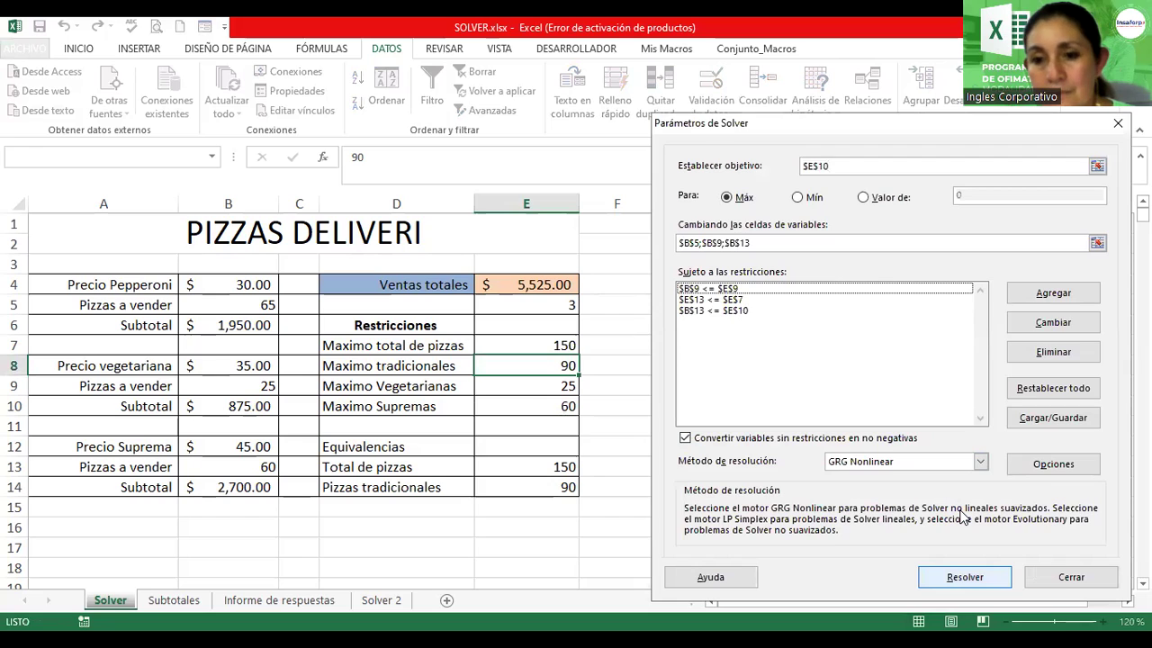
pyautogui.click(981, 584)
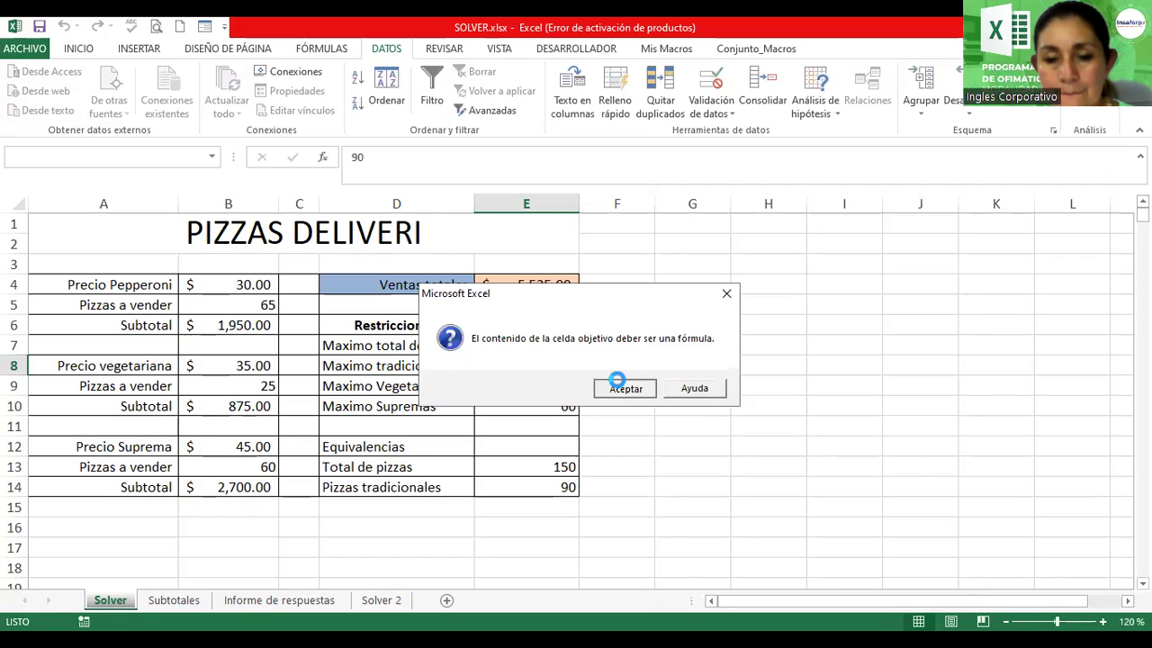
pyautogui.click(624, 387)
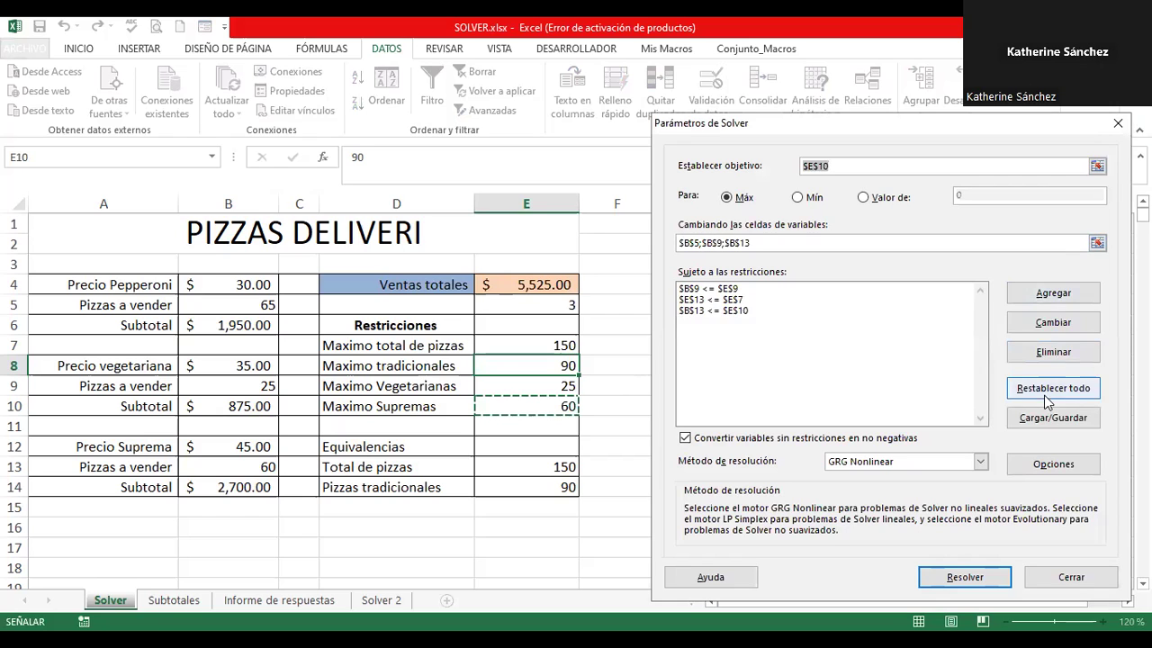
# Step: Save the Solver model to the range starting at $E$4 and close the Solver parameters
pyautogui.click(1068, 425)
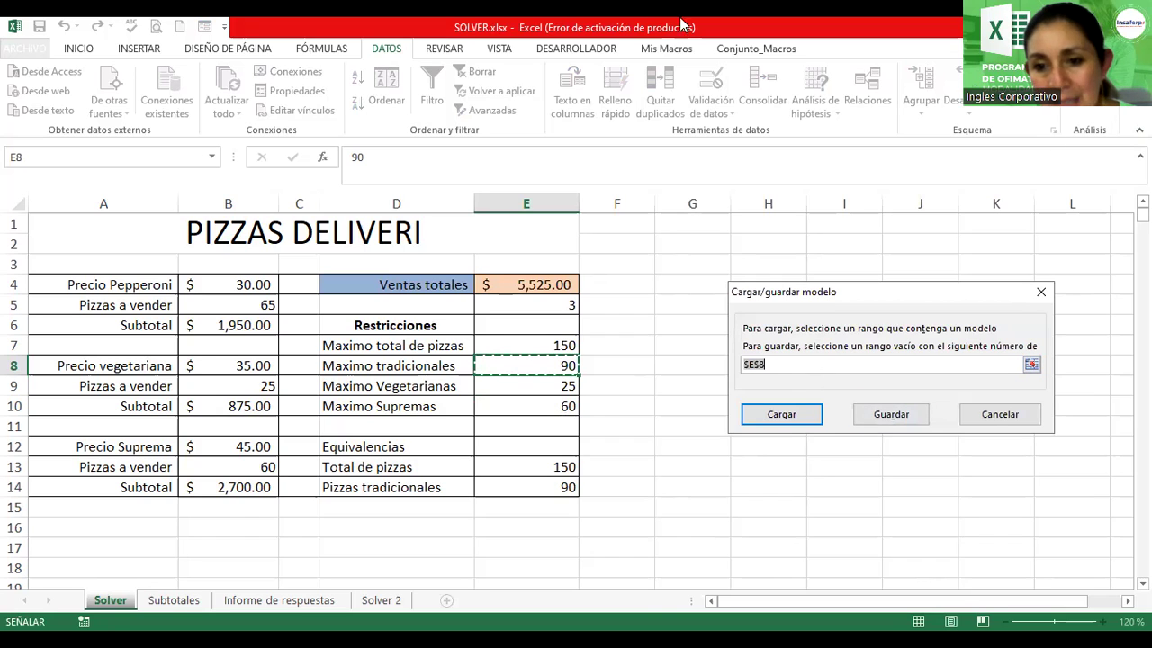
pyautogui.click(772, 363)
pyautogui.press('BackSpace')
pyautogui.write('4')
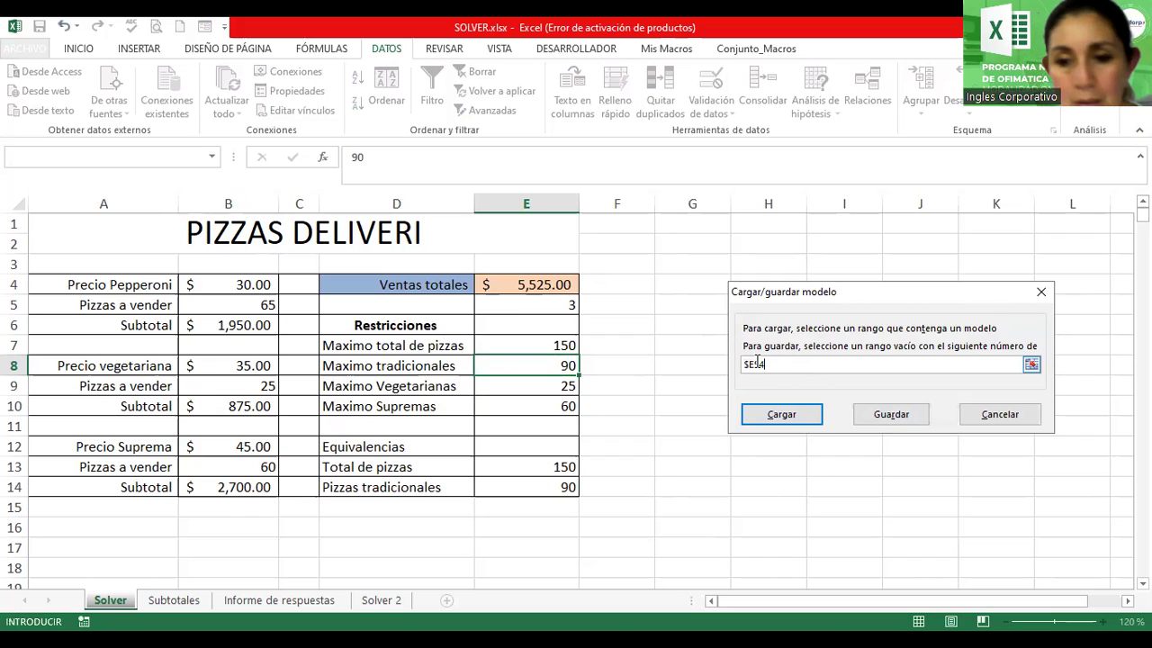
pyautogui.click(899, 416)
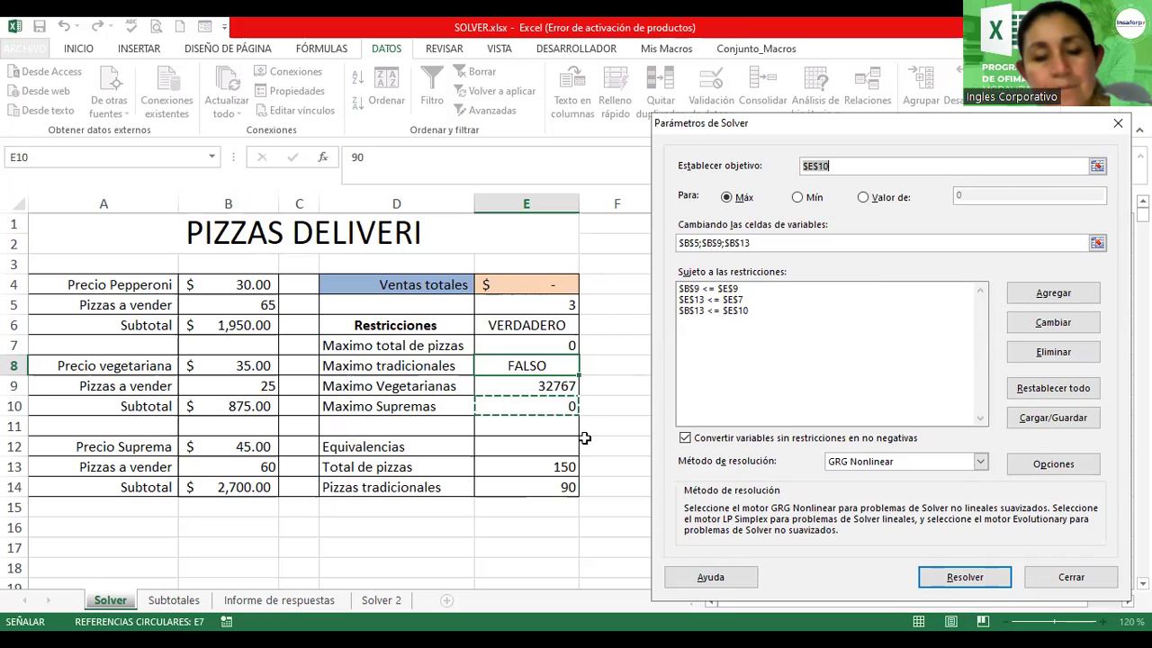
pyautogui.press('Escape')
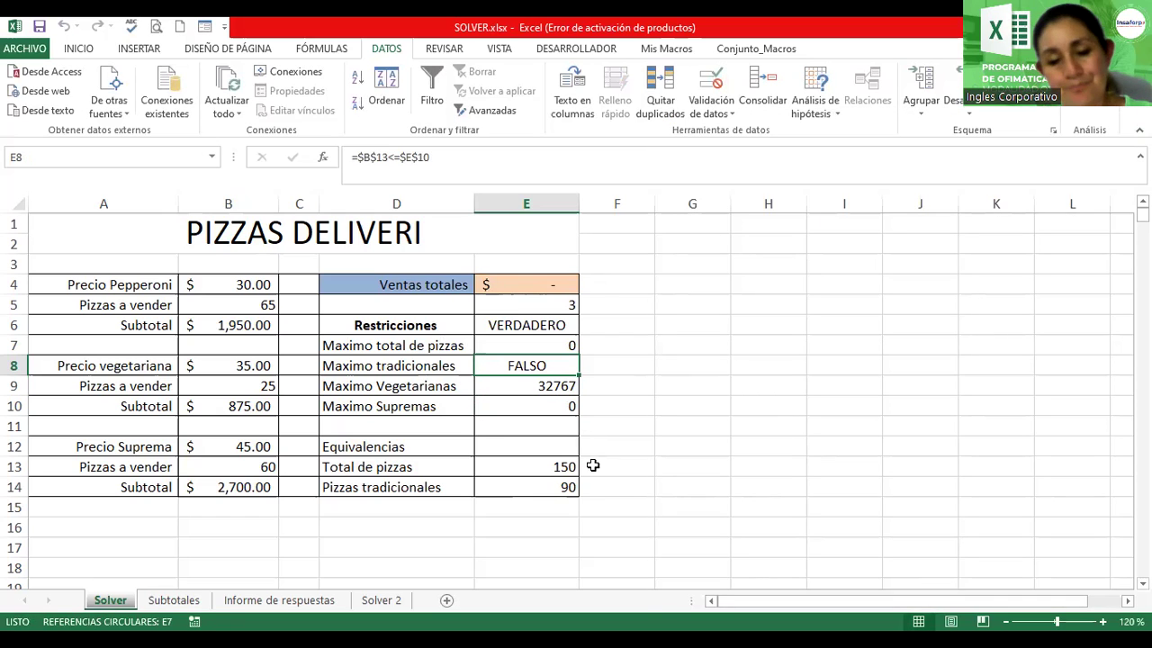
# Step: Look through the Solver 2, Subtotales and Informe de respuestas sheets, and return to the Solver sheet
pyautogui.click(385, 601)
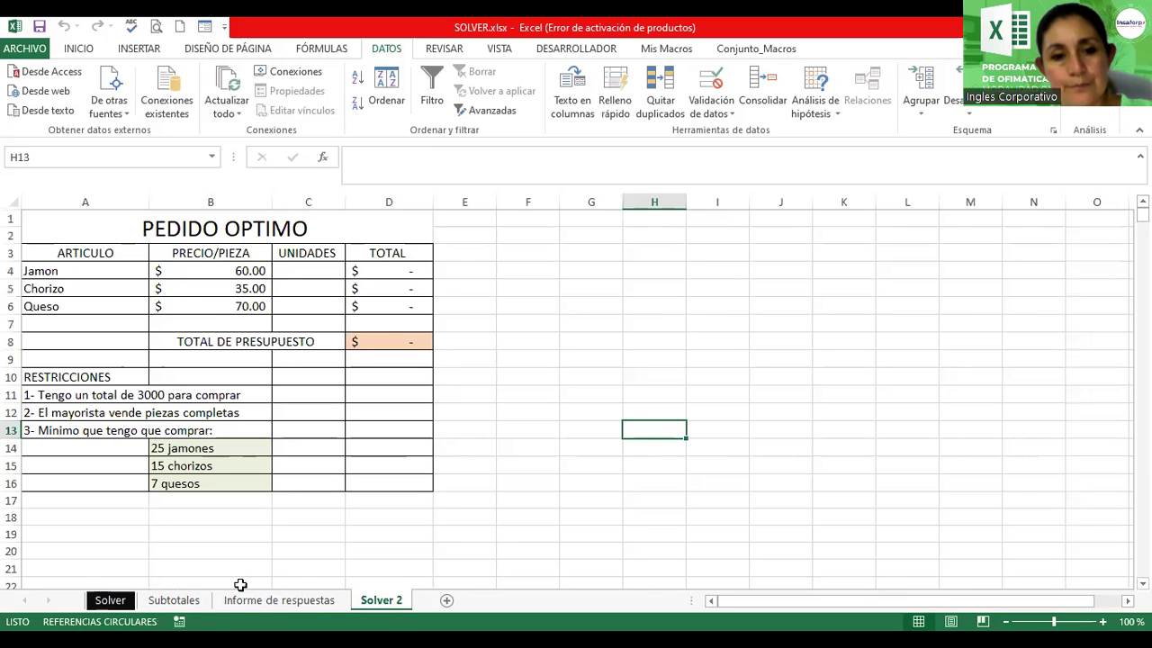
pyautogui.click(185, 601)
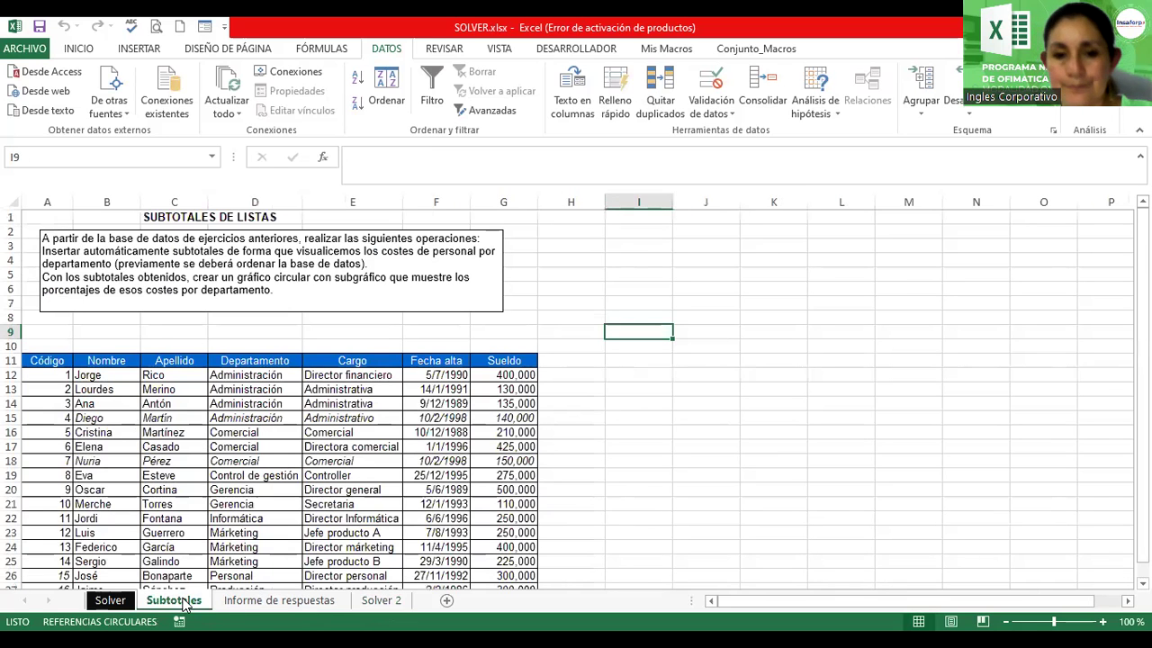
pyautogui.click(281, 601)
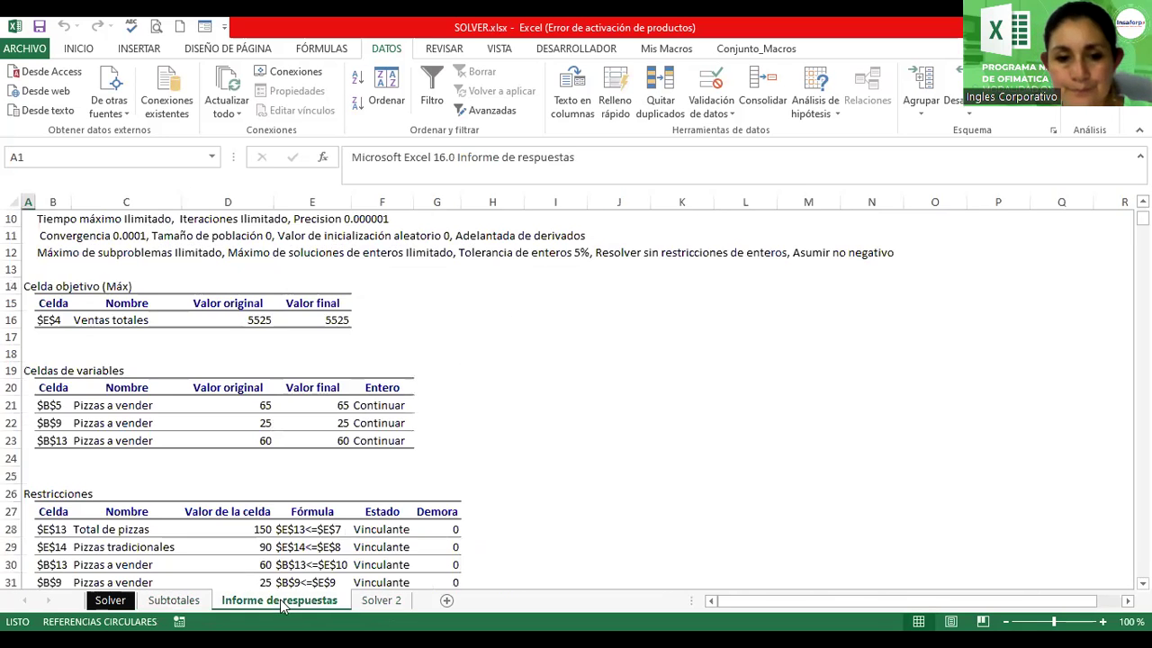
pyautogui.click(123, 601)
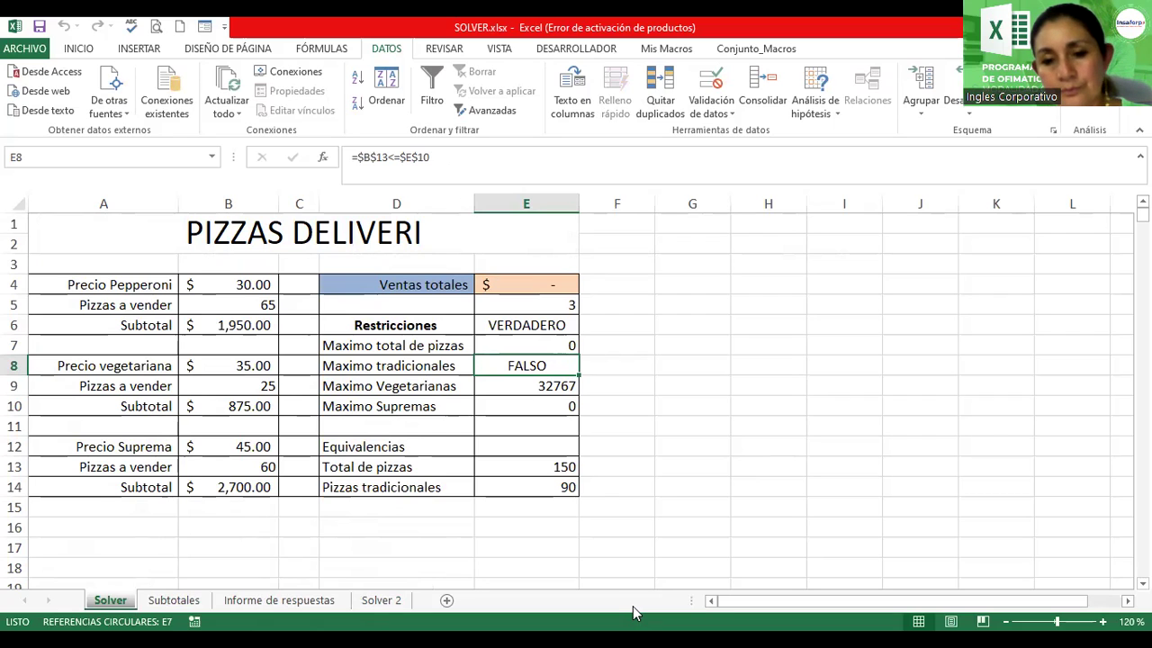
# Step: Clear the leftover formula from cell E6 beside the Restricciones heading
pyautogui.click(533, 471)
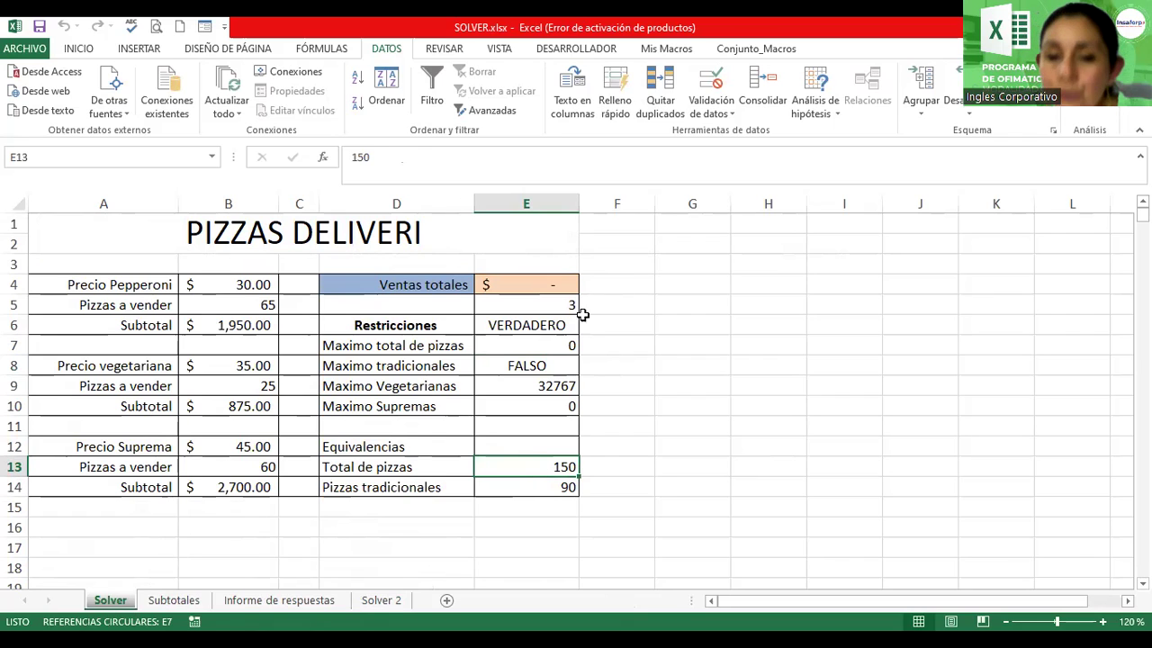
pyautogui.click(500, 323)
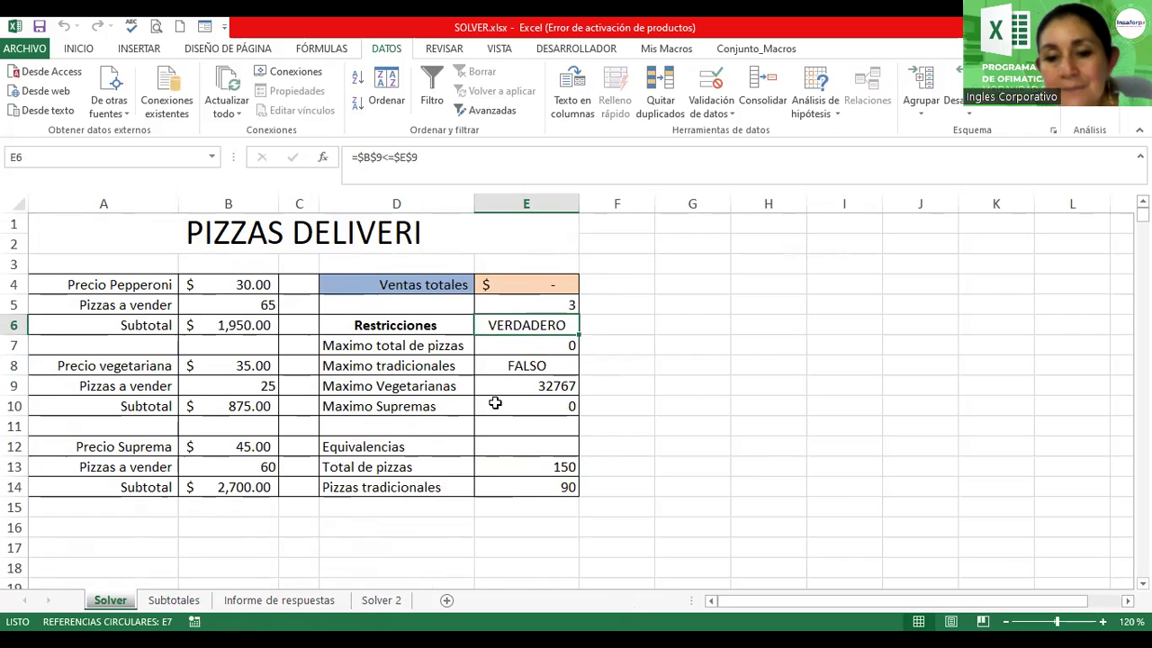
pyautogui.press('Delete')
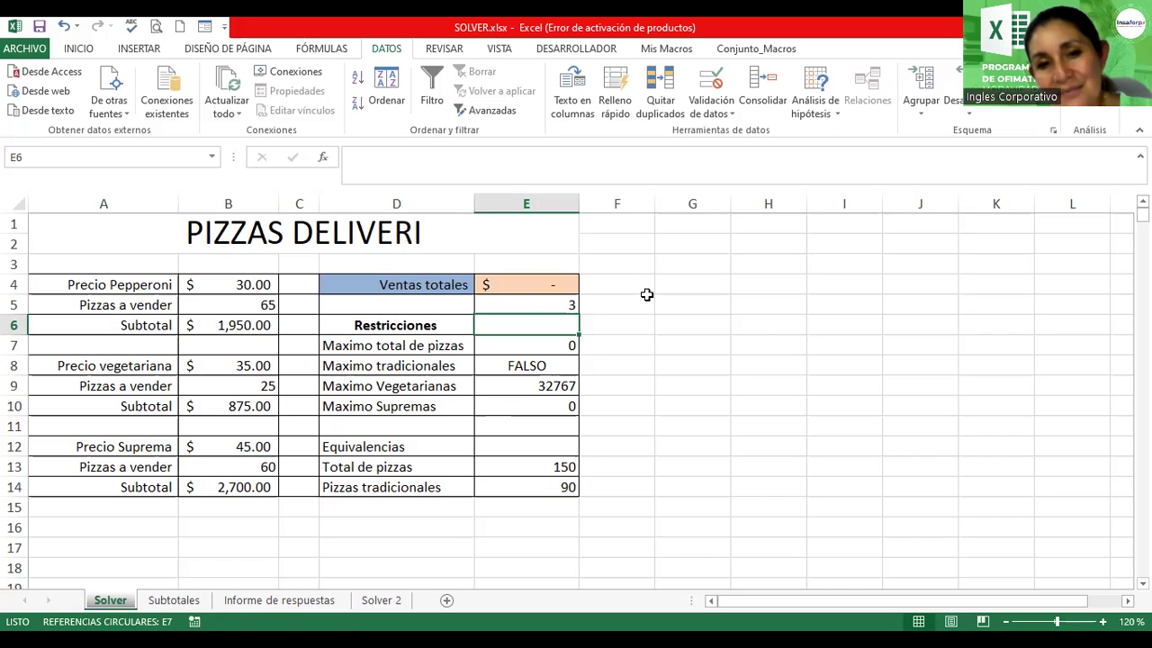
pyautogui.click(77, 27)
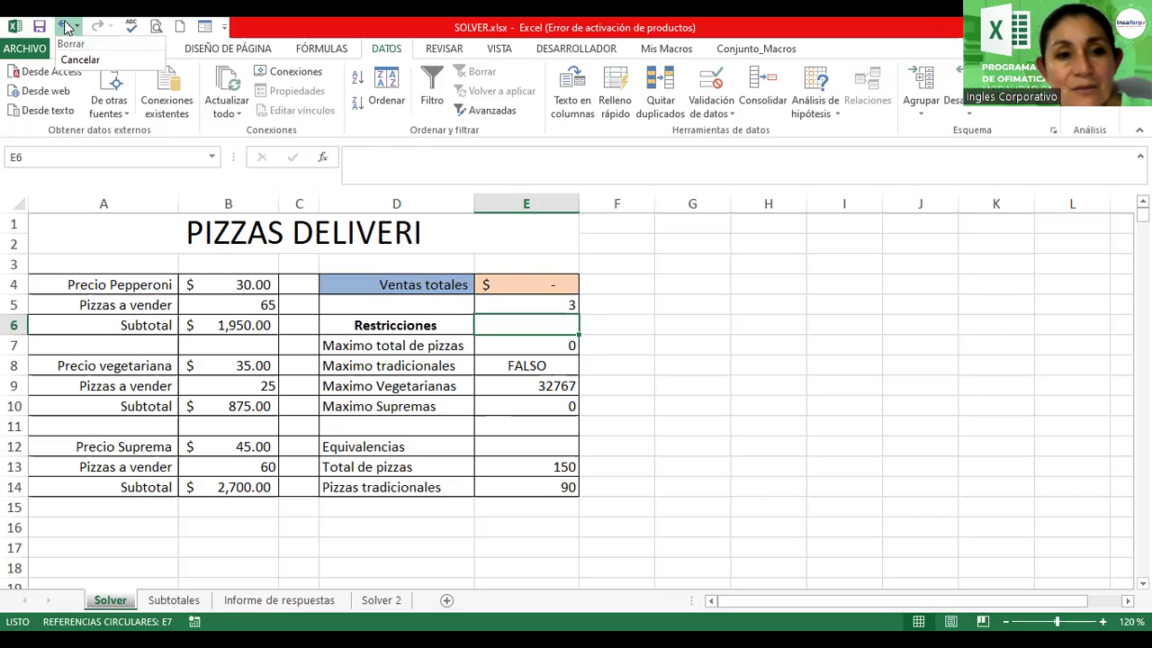
pyautogui.click(81, 43)
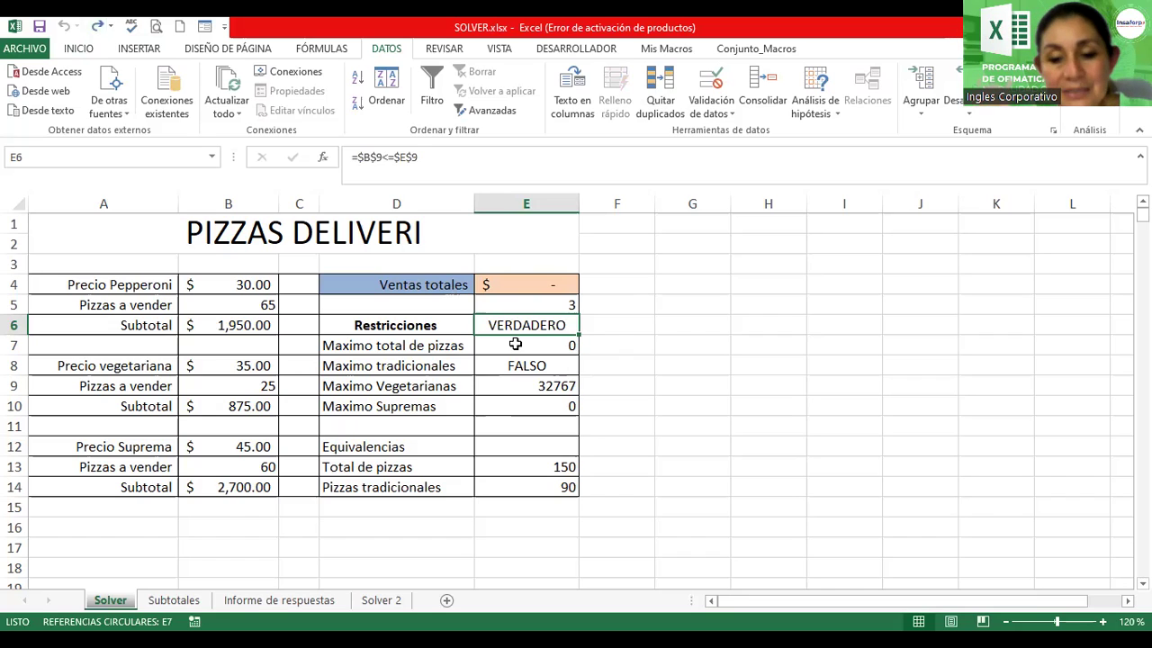
pyautogui.press('Delete')
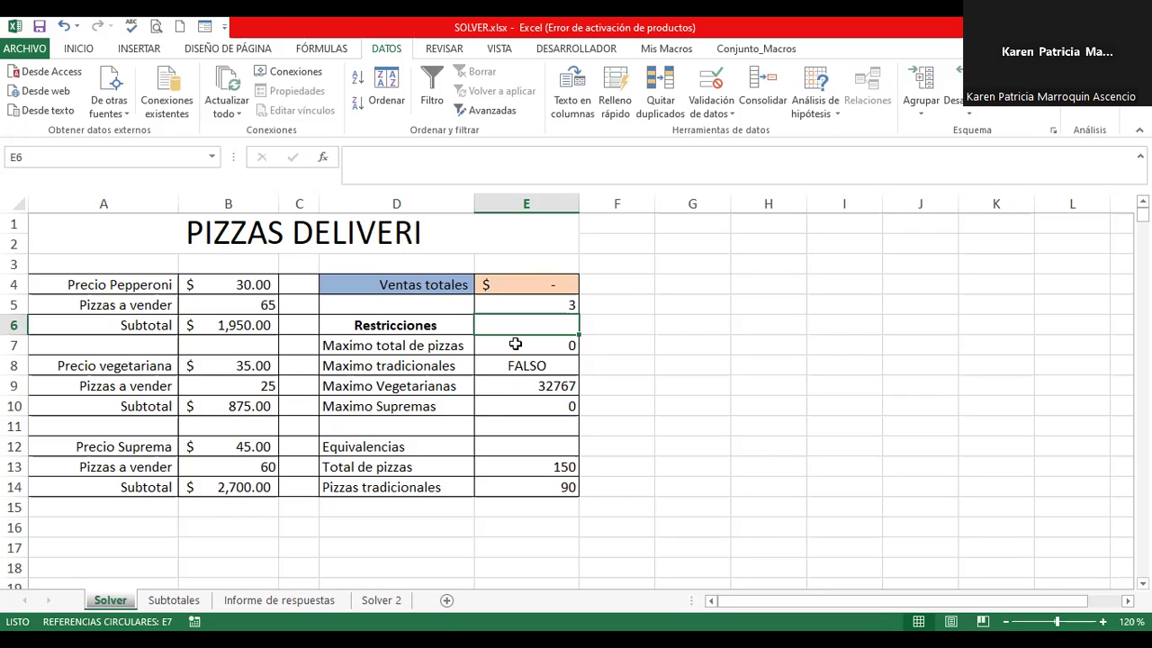
# Step: Replace the Ventas totales formula in E4 with =B6+B10+B14 to add the three pizza subtotals
pyautogui.click(546, 285)
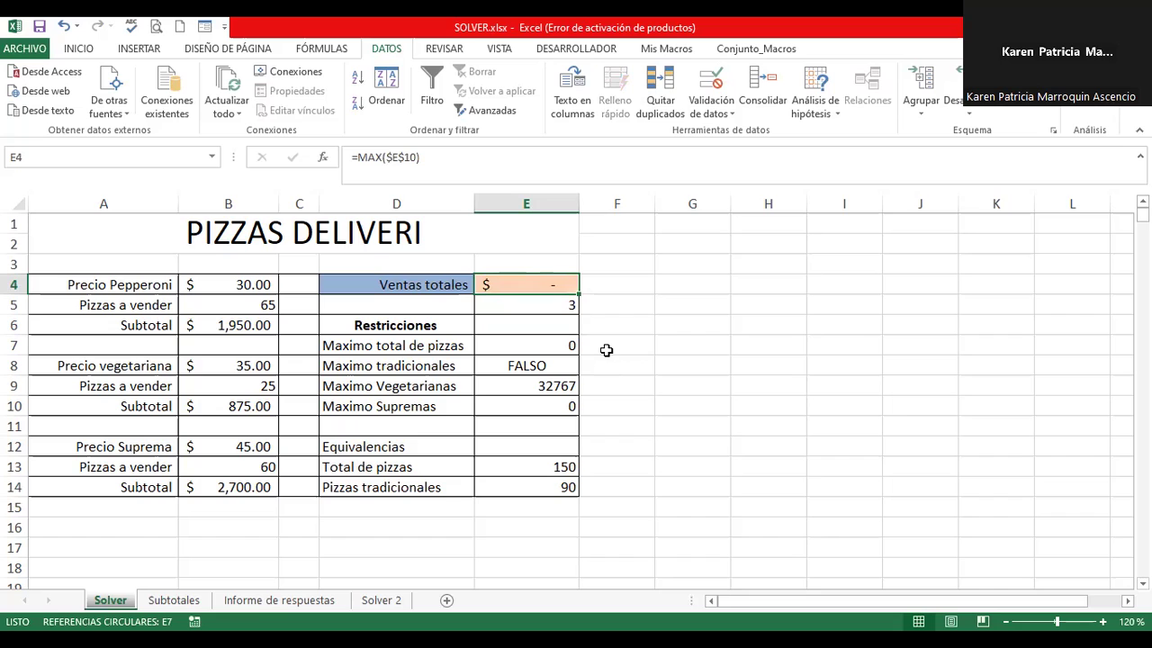
pyautogui.press('Delete')
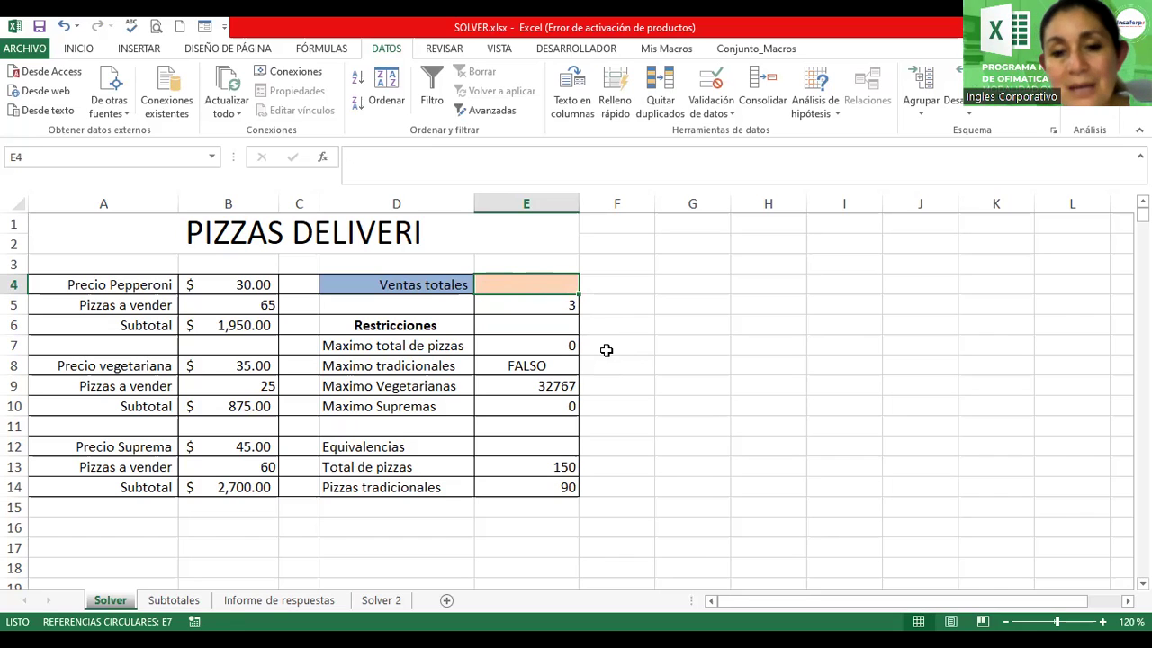
pyautogui.write('=')
pyautogui.click(230, 325)
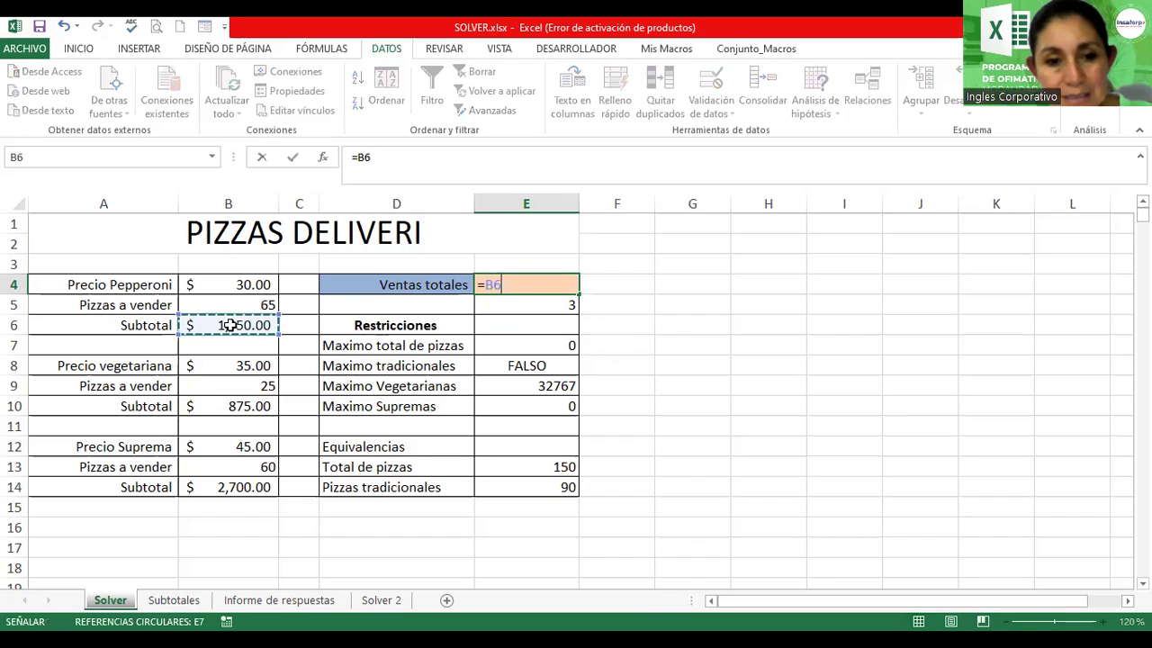
pyautogui.write('*')
pyautogui.press('BackSpace')
pyautogui.write('+')
pyautogui.click(234, 407)
pyautogui.write('+')
pyautogui.click(223, 489)
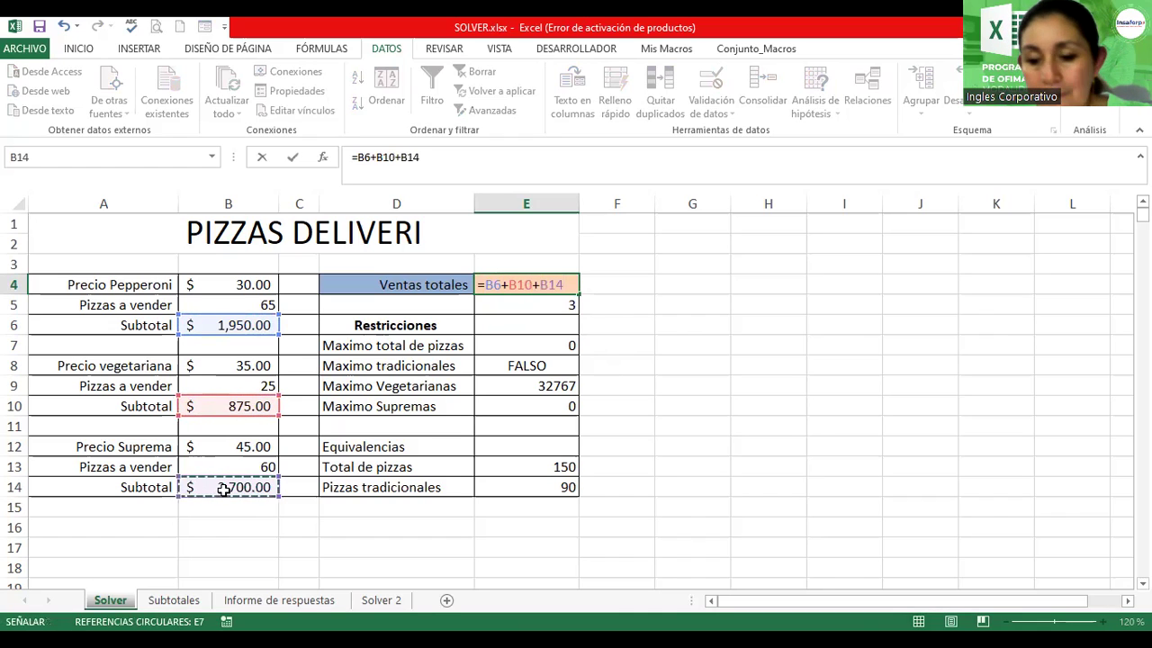
pyautogui.press('Return')
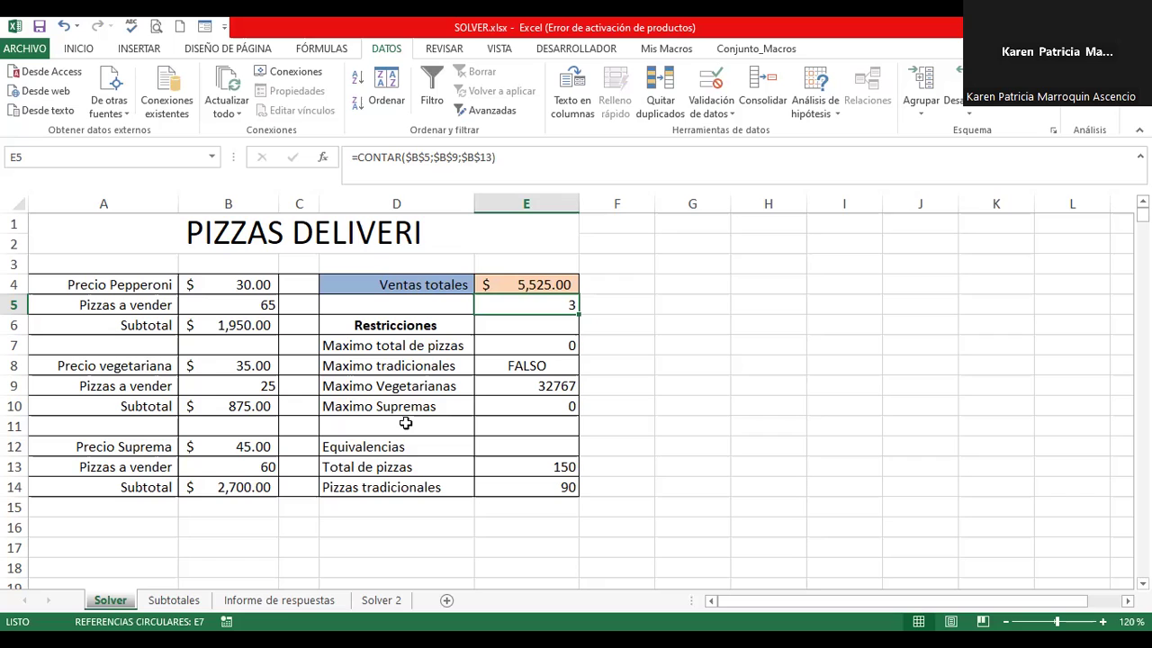
# Step: Review the restriction labels in D7:D10 and the Pizzas a vender cells B5, B9 and B13
pyautogui.moveTo(395, 345); pyautogui.dragTo(400, 407)
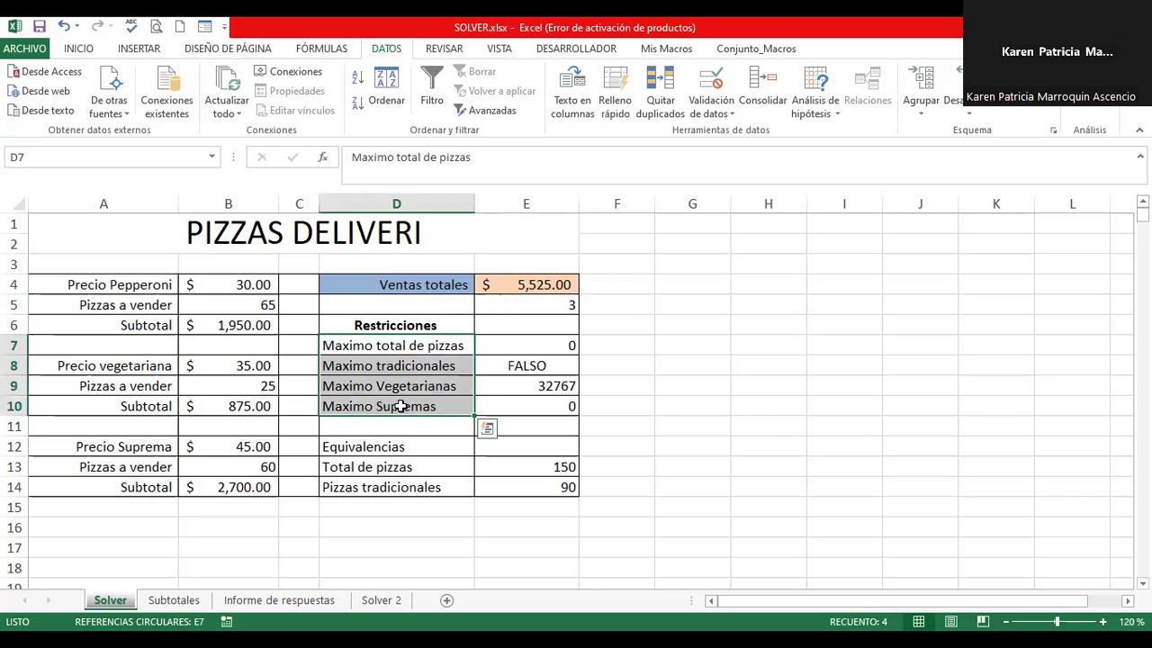
pyautogui.click(206, 302)
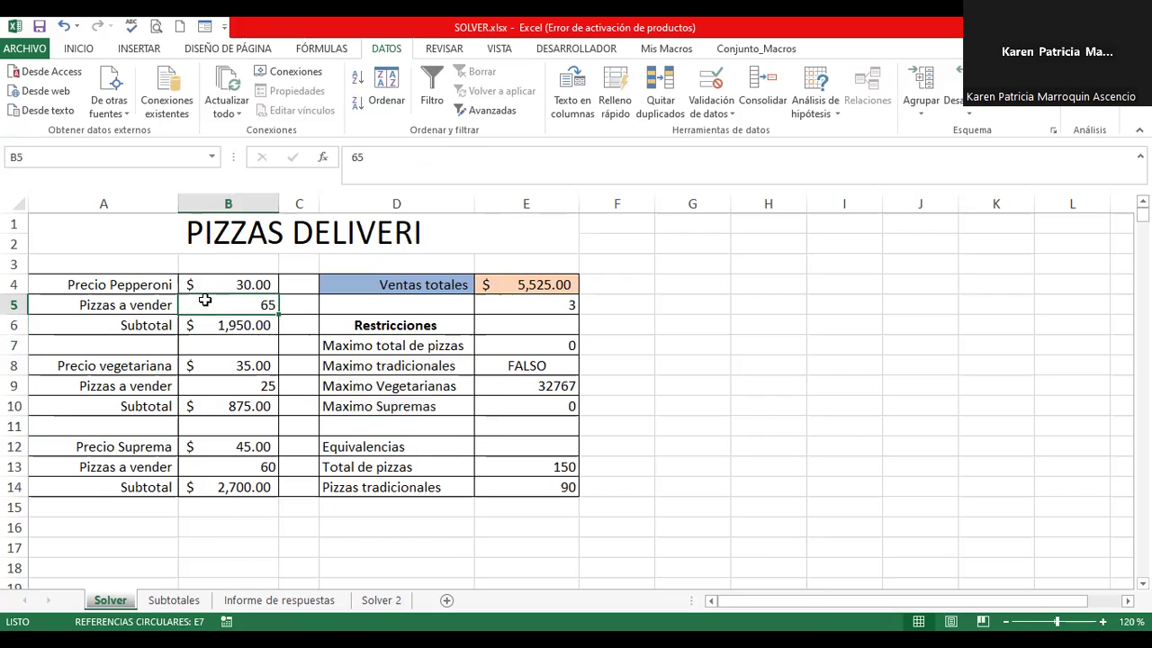
pyautogui.click(223, 388)
pyautogui.click(233, 466)
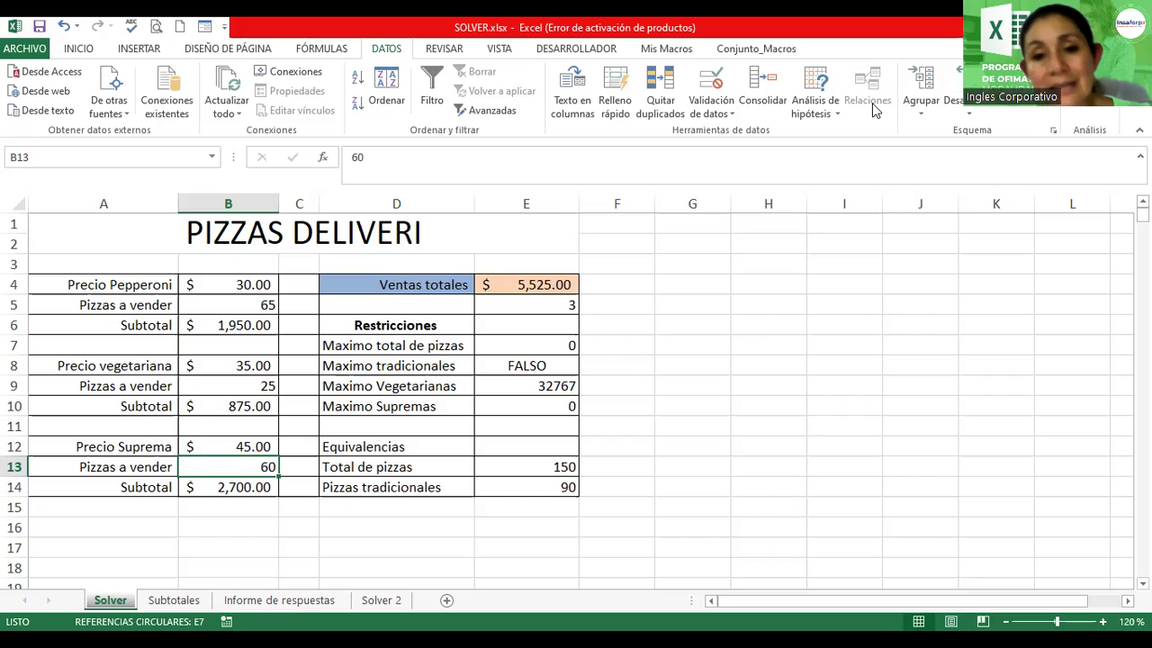
# Step: Check the Ventas totales formula in E4, the Total de pizzas cell E13, the pepperoni quantity in B5 and the restriction labels
pyautogui.click(509, 285)
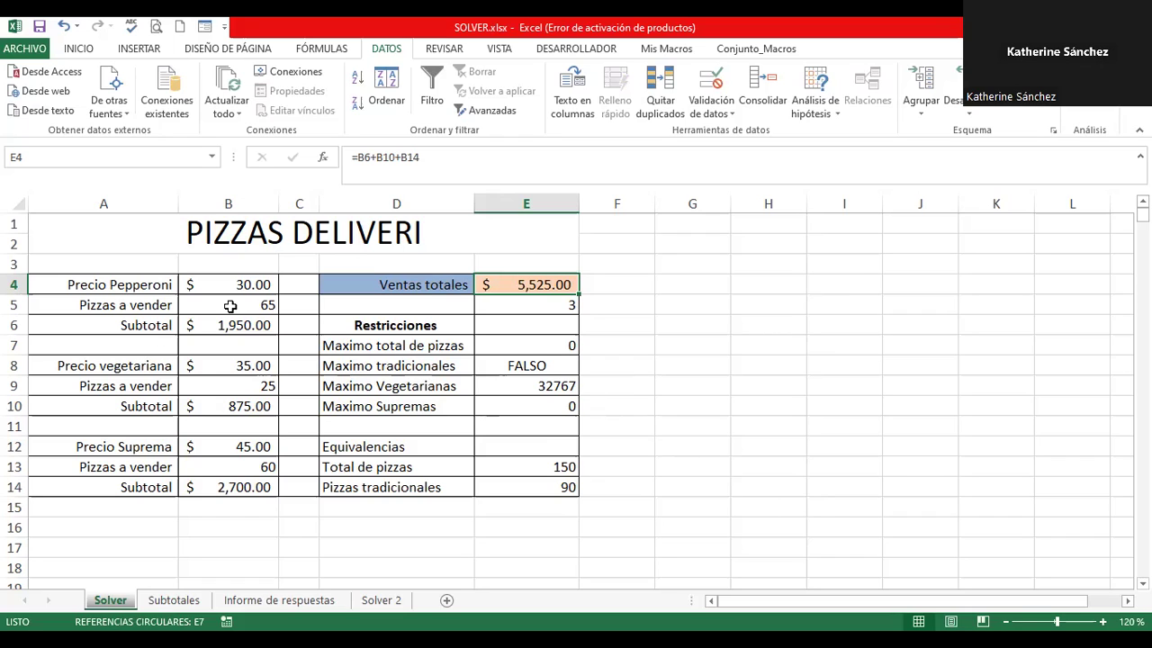
pyautogui.click(405, 387)
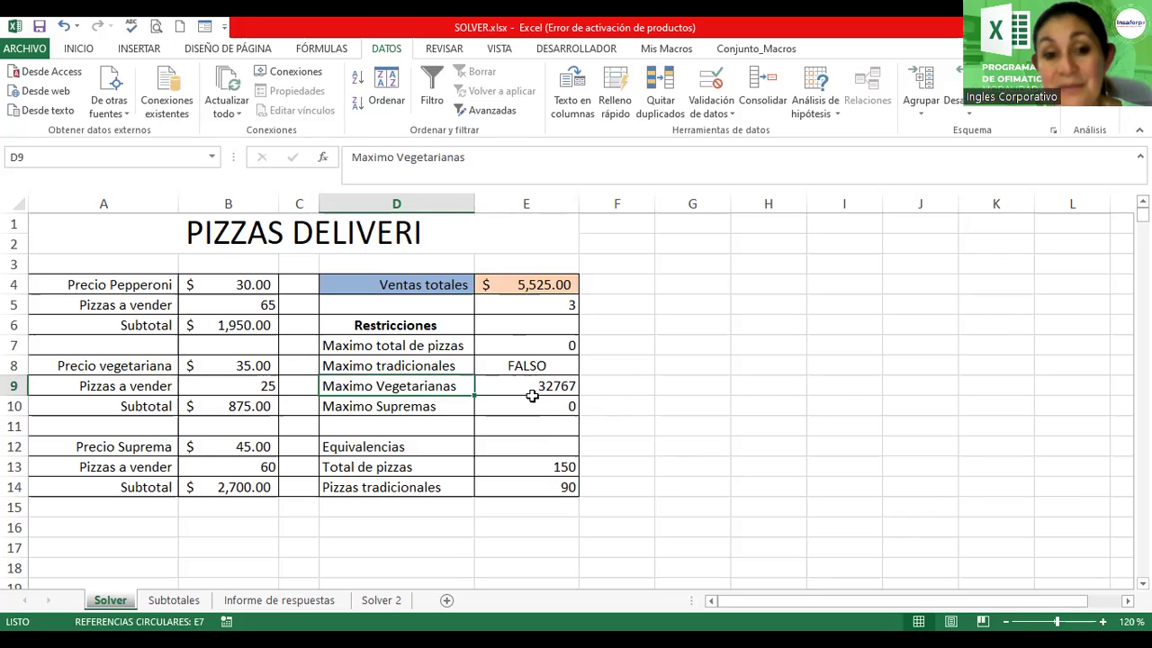
pyautogui.click(498, 467)
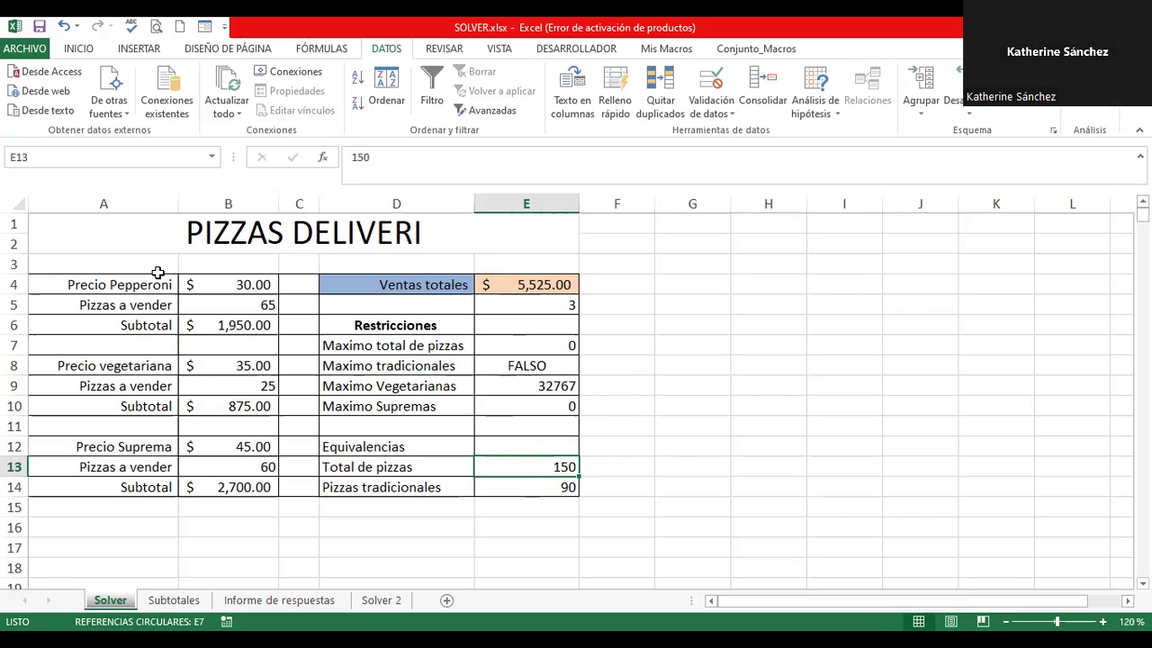
pyautogui.click(232, 306)
pyautogui.moveTo(247, 348); pyautogui.dragTo(247, 332)
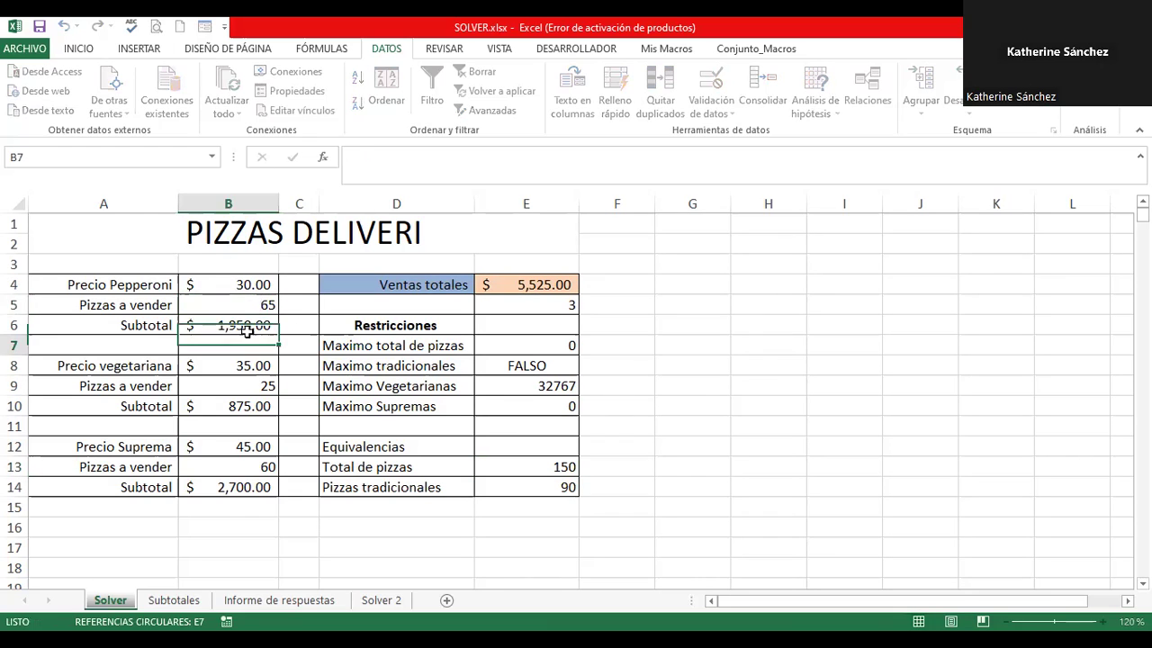
pyautogui.click(232, 305)
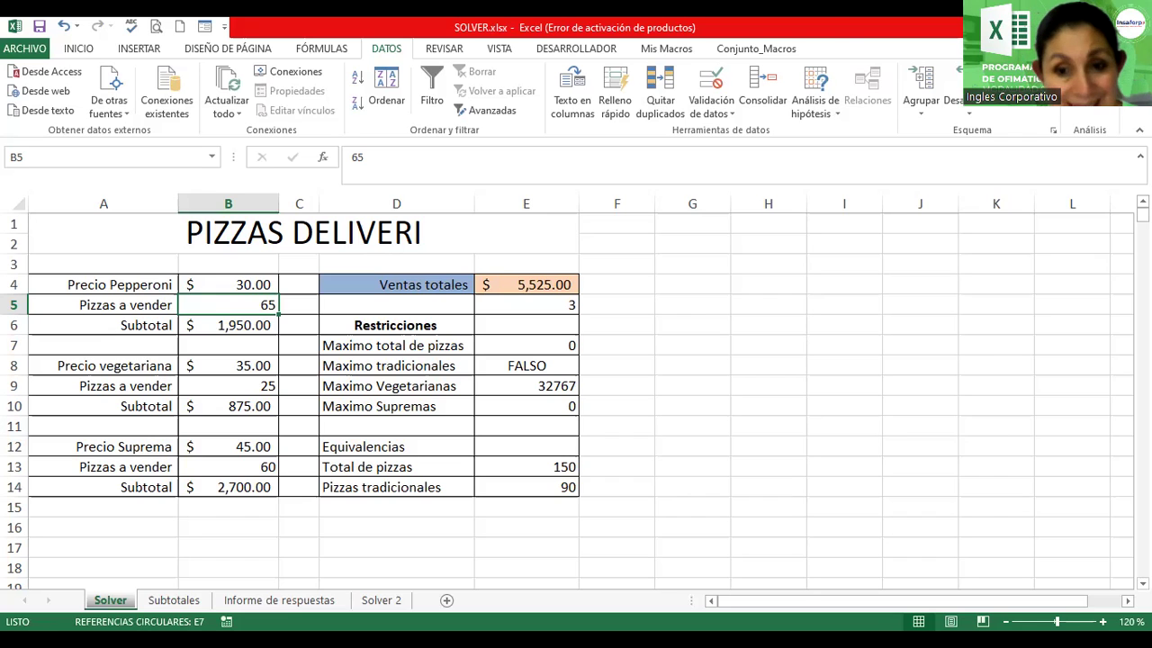
pyautogui.click(354, 350)
pyautogui.click(407, 403)
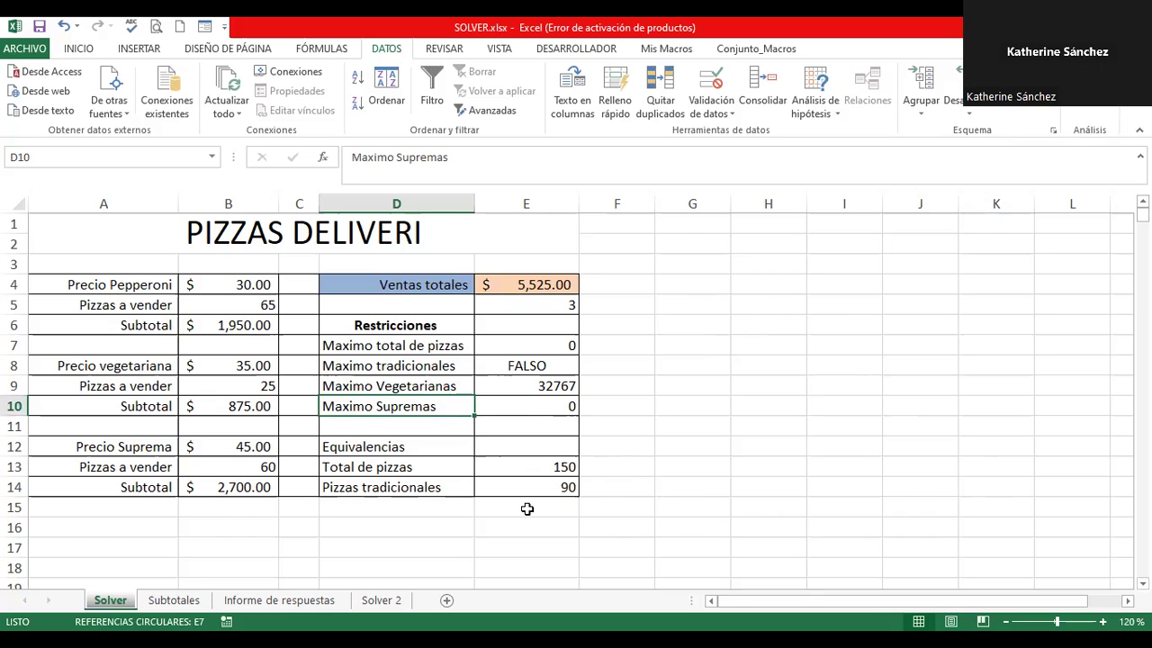
# Step: Open the Subtotales sheet and nudge the instructions text box slightly down and to the left
pyautogui.click(185, 607)
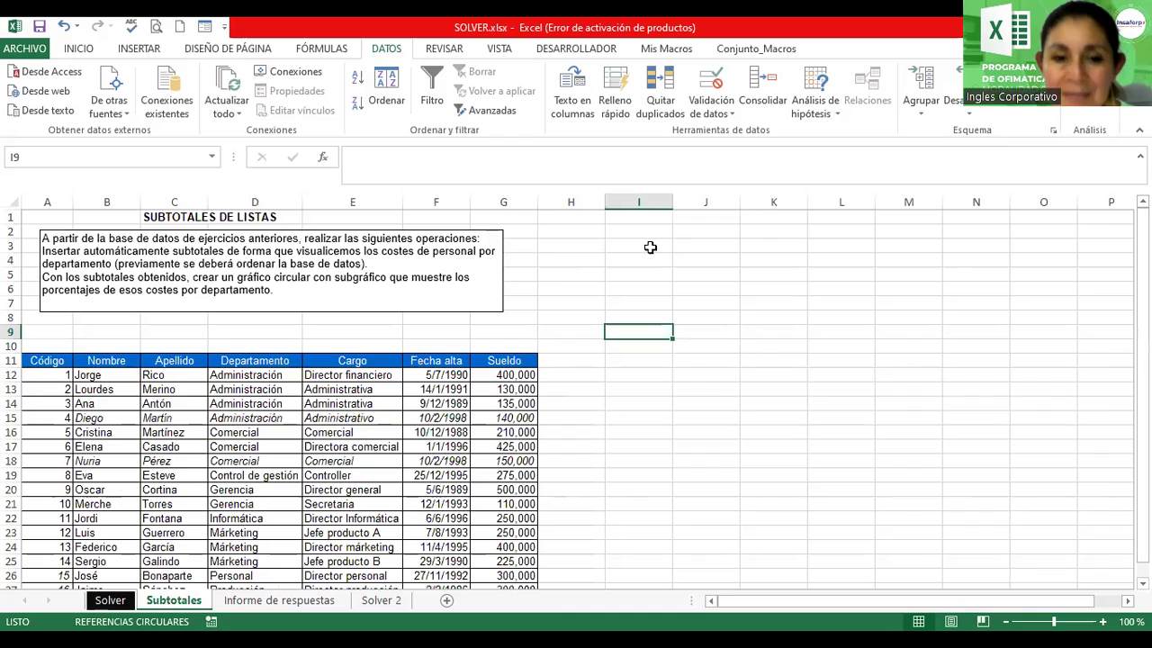
pyautogui.click(663, 345)
pyautogui.click(285, 312)
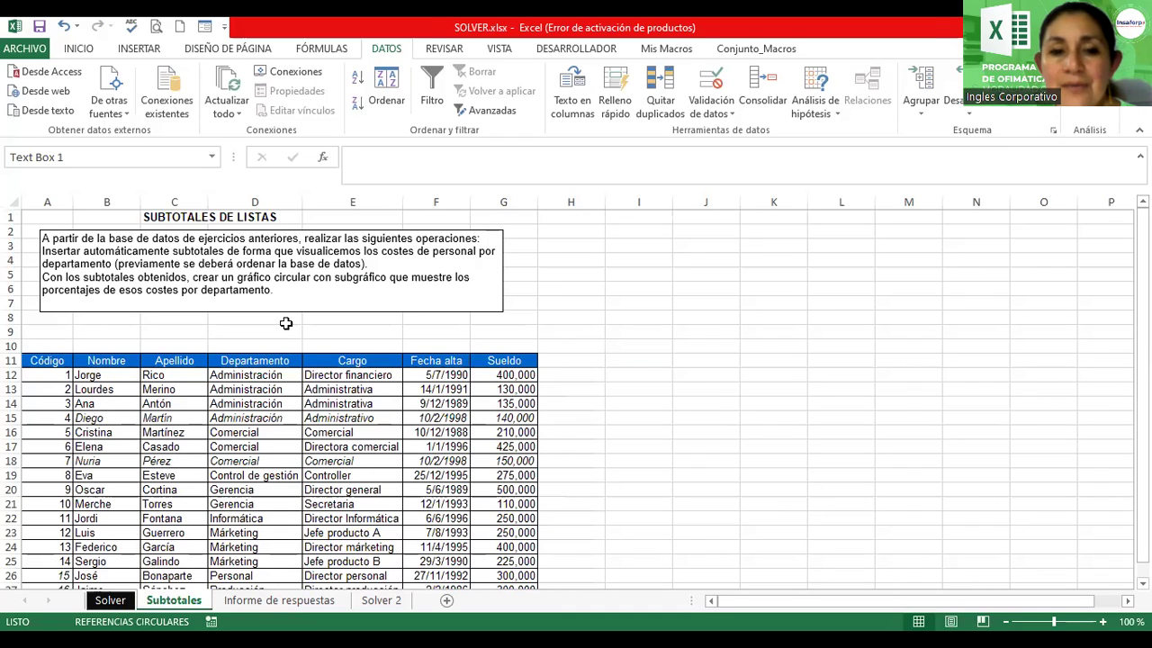
pyautogui.moveTo(306, 310); pyautogui.dragTo(296, 312)
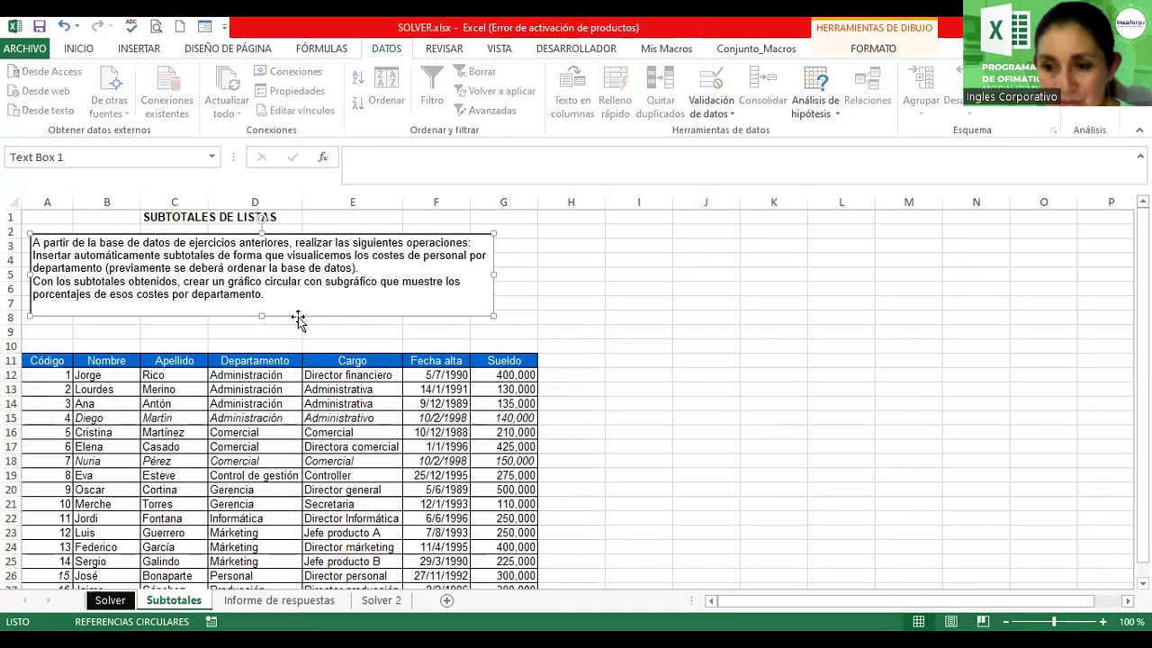
pyautogui.click(616, 290)
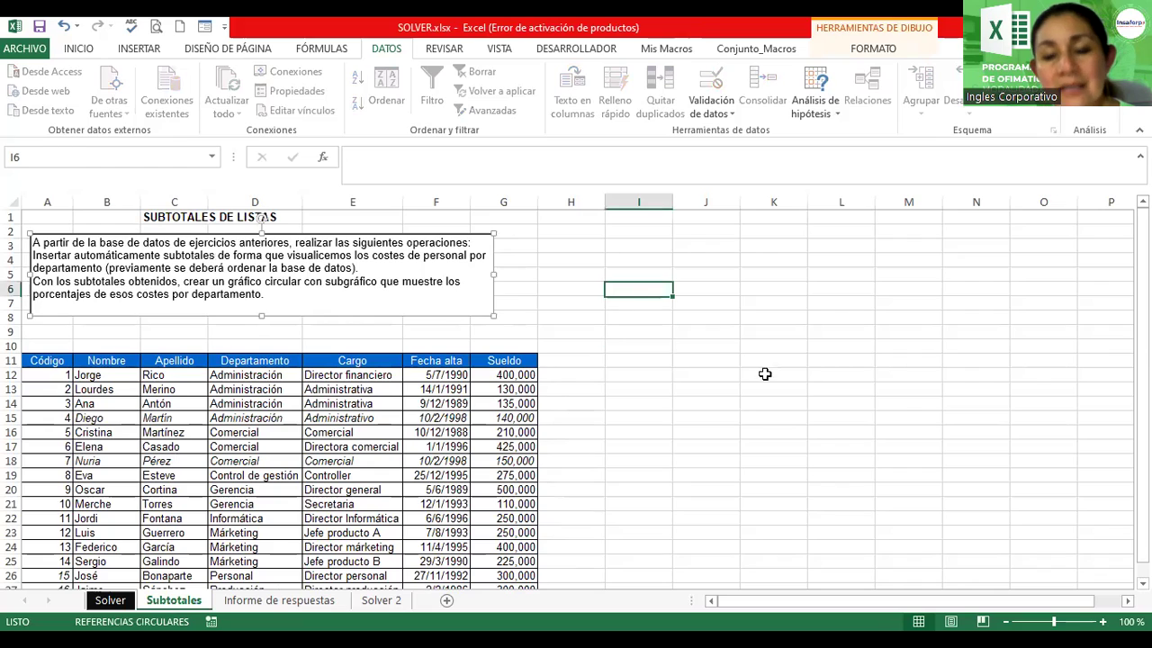
# Step: Format the phrase "Insertar automáticamente subtotales" in the instructions text box as bold italic
pyautogui.click(1102, 622)
pyautogui.click(1103, 622)
pyautogui.click(1103, 621)
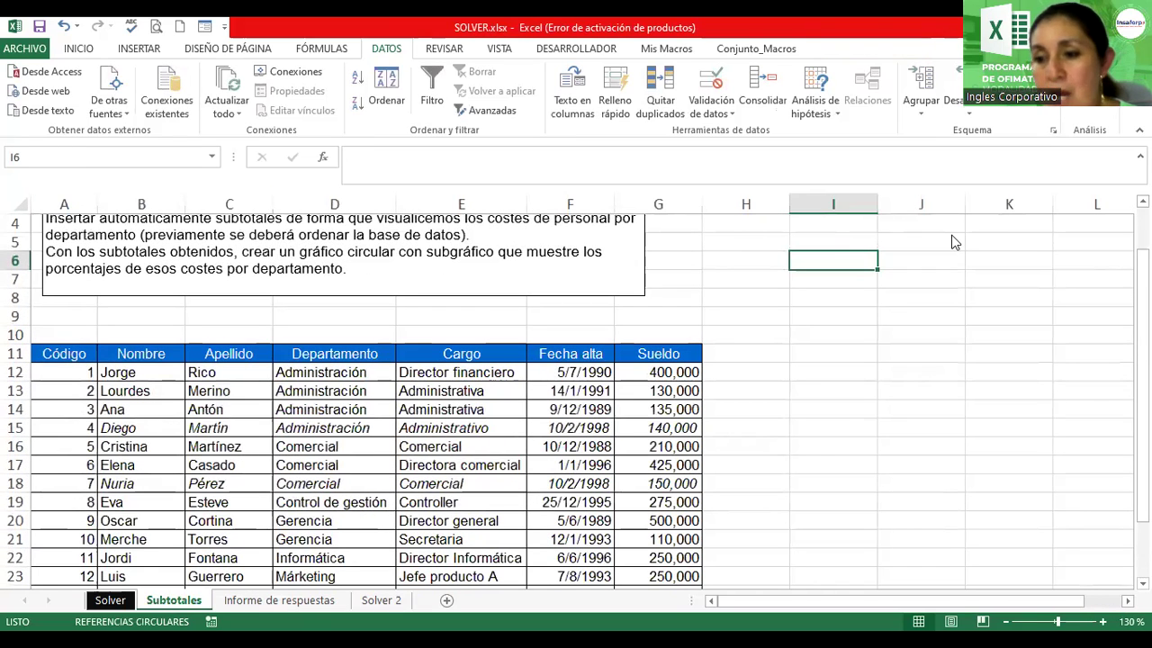
pyautogui.scroll(1, 955, 242)
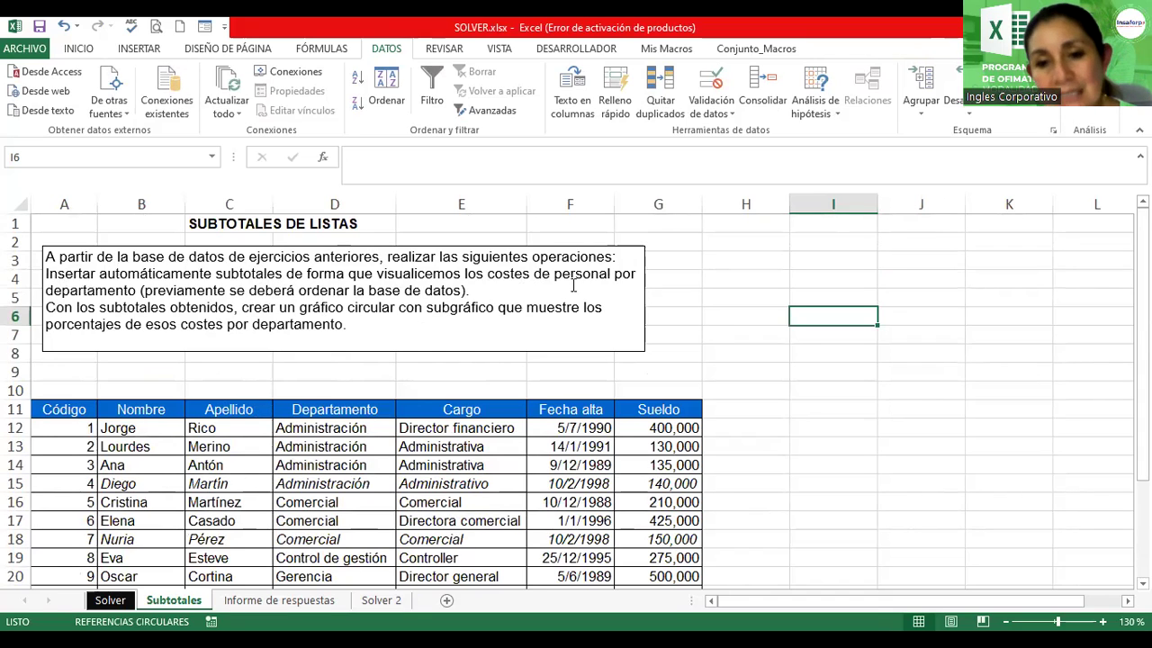
pyautogui.moveTo(48, 279); pyautogui.dragTo(279, 279)
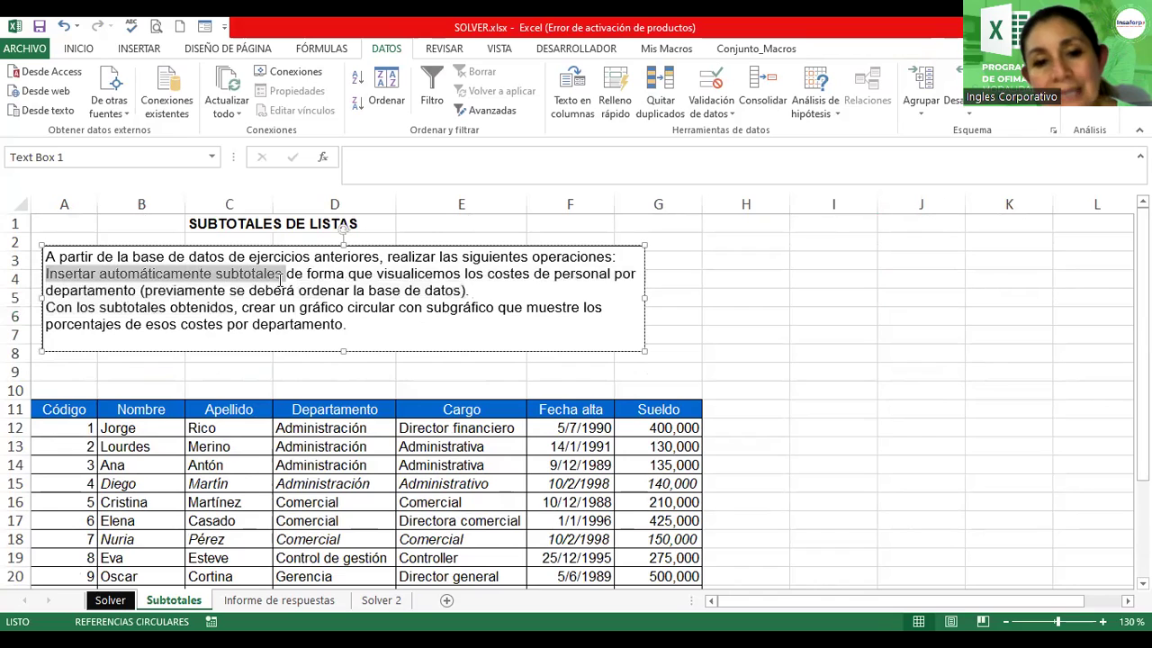
pyautogui.click(78, 49)
pyautogui.click(89, 104)
pyautogui.click(106, 105)
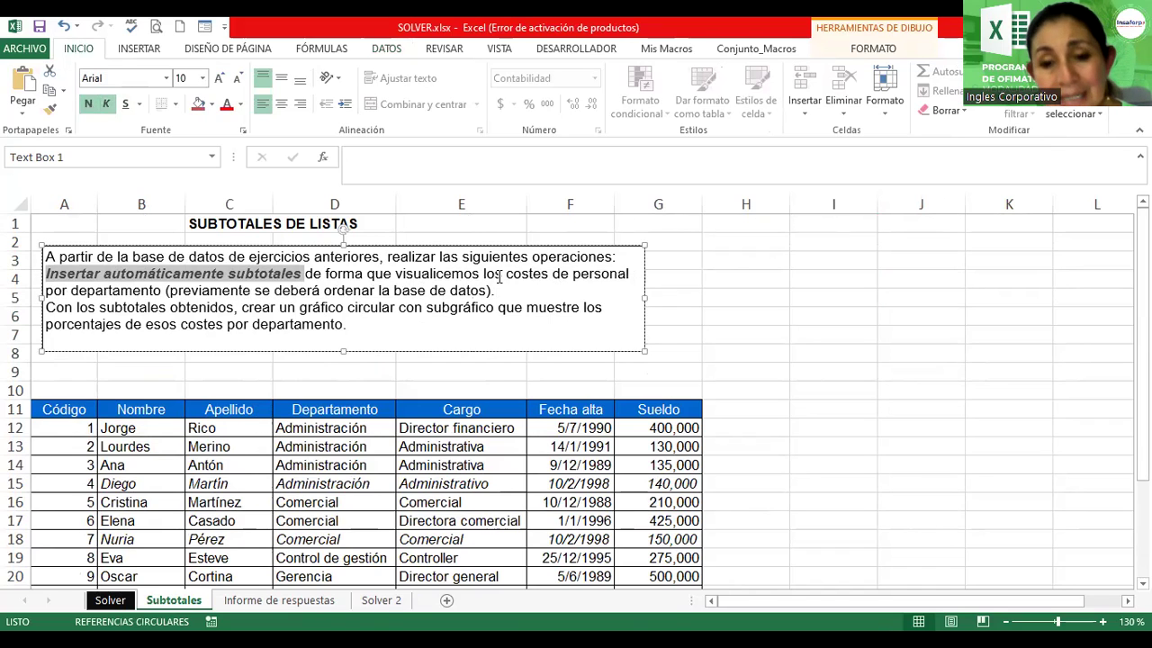
pyautogui.click(558, 290)
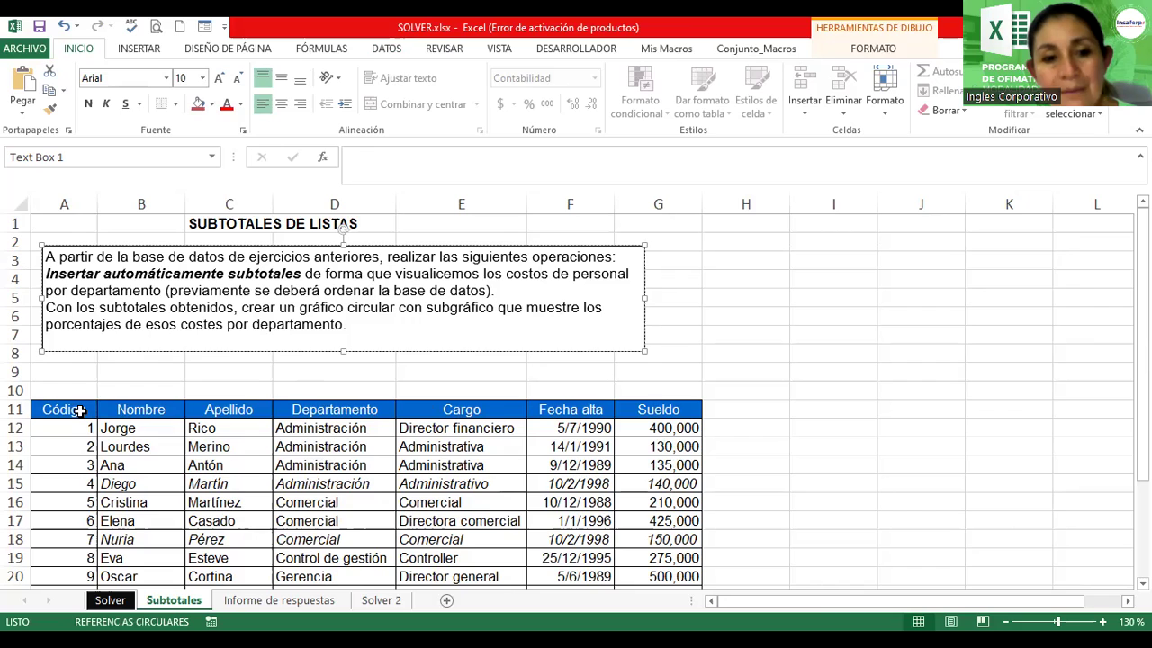
# Step: Sort the staff table A11:G27 by Departamento, on values, from A to Z
pyautogui.click(79, 410)
pyautogui.moveTo(1142, 396); pyautogui.dragTo(1142, 557)
pyautogui.scroll(-2, 748, 433)
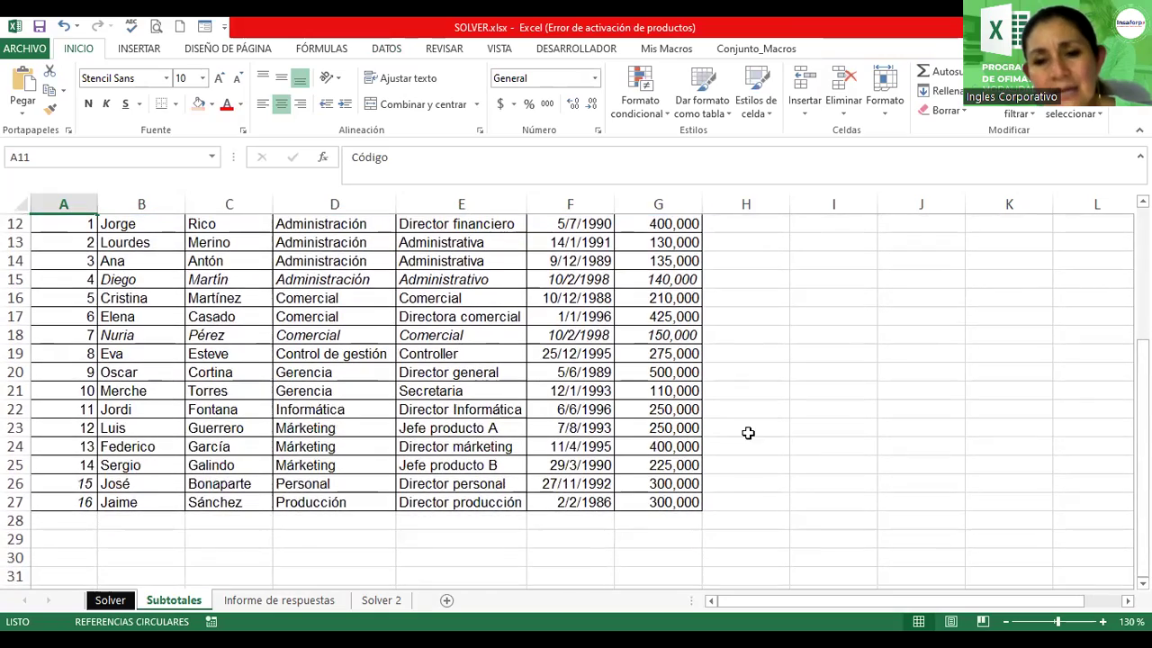
pyautogui.keyDown('shift'); pyautogui.click(677, 504); pyautogui.keyUp('shift')
pyautogui.moveTo(1142, 450)
pyautogui.mouseDown()
pyautogui.moveTo(1142, 396)
pyautogui.moveTo(1142, 446)
pyautogui.mouseUp()
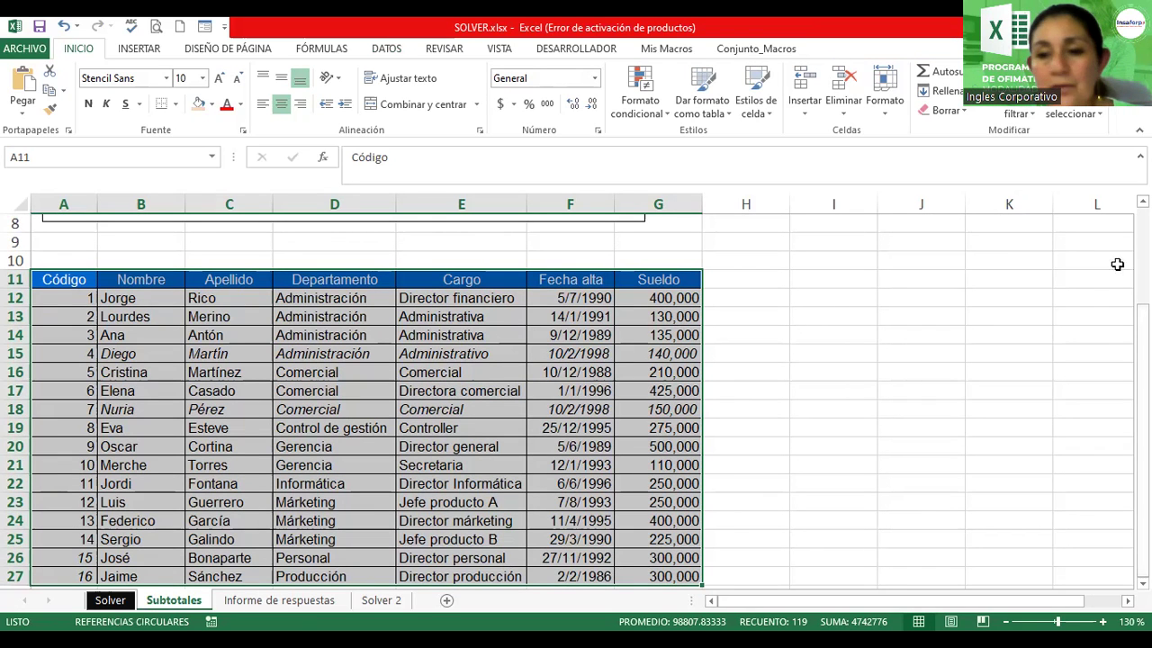
pyautogui.moveTo(1141, 334); pyautogui.dragTo(1141, 239)
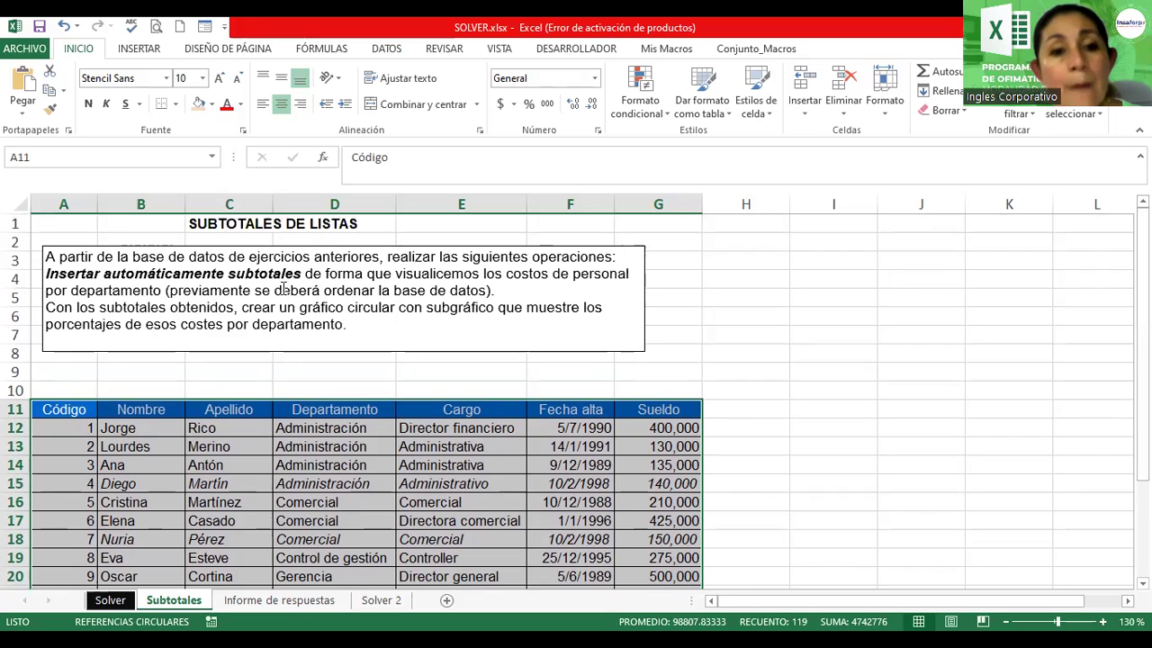
pyautogui.click(395, 51)
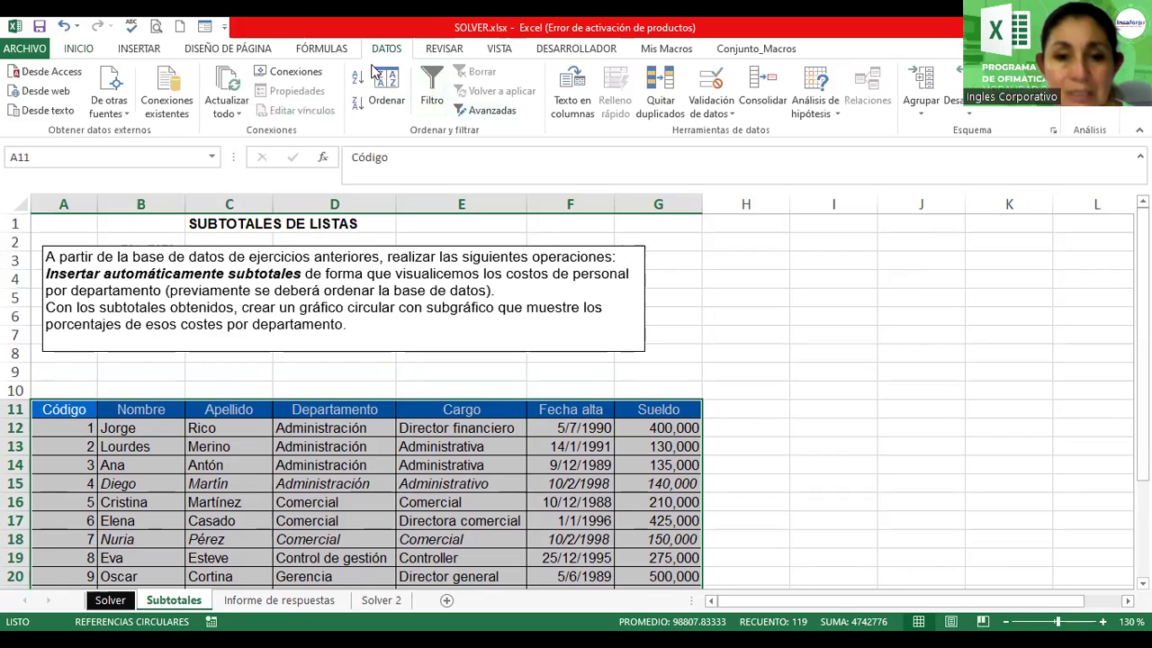
pyautogui.click(381, 76)
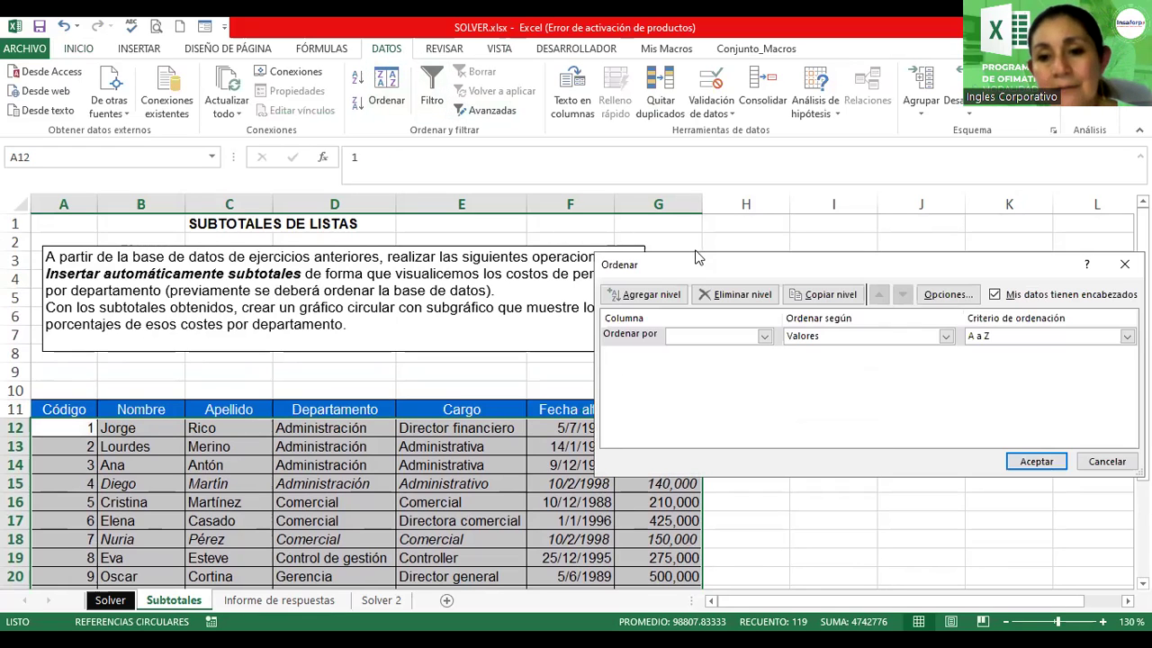
pyautogui.click(403, 179)
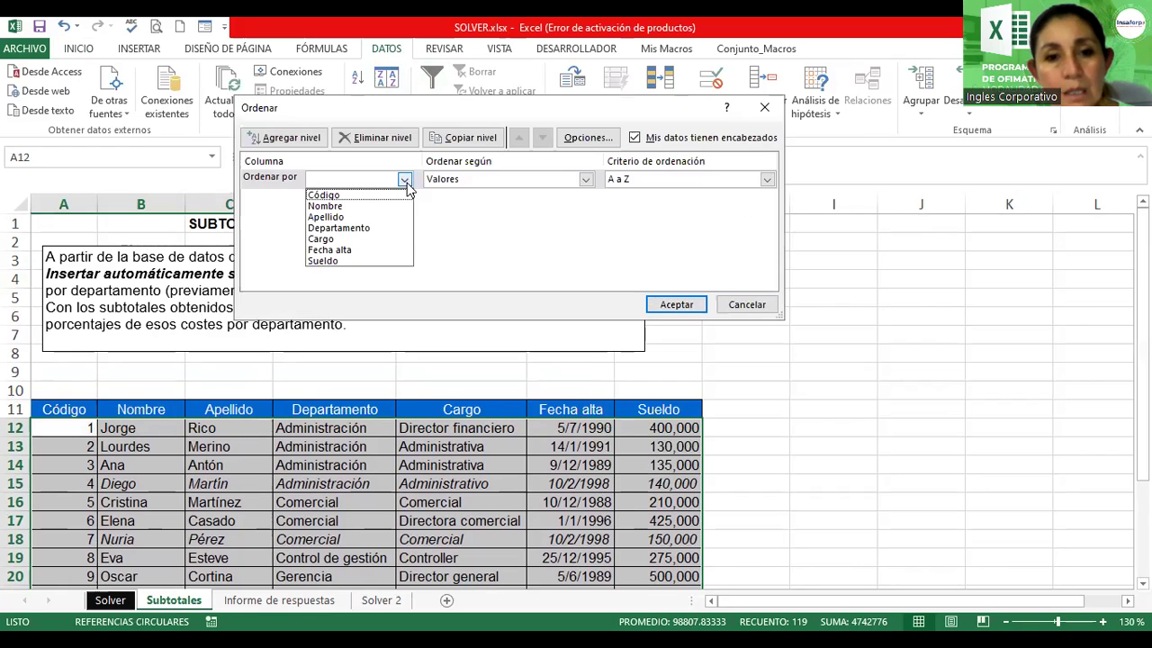
pyautogui.click(376, 229)
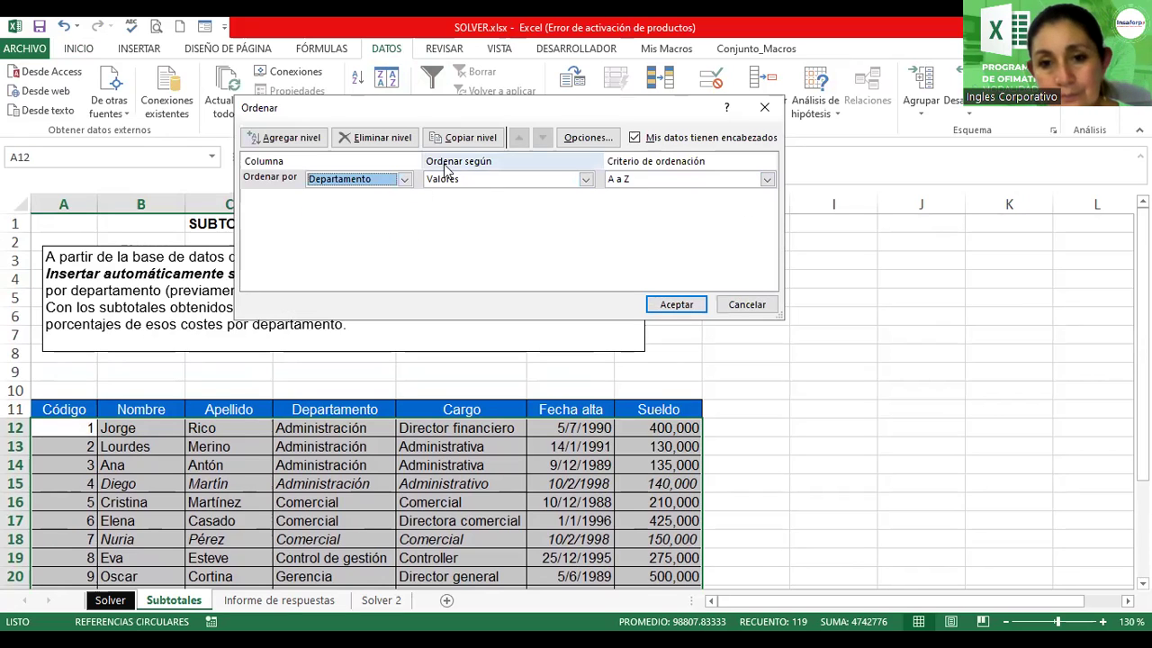
pyautogui.click(663, 304)
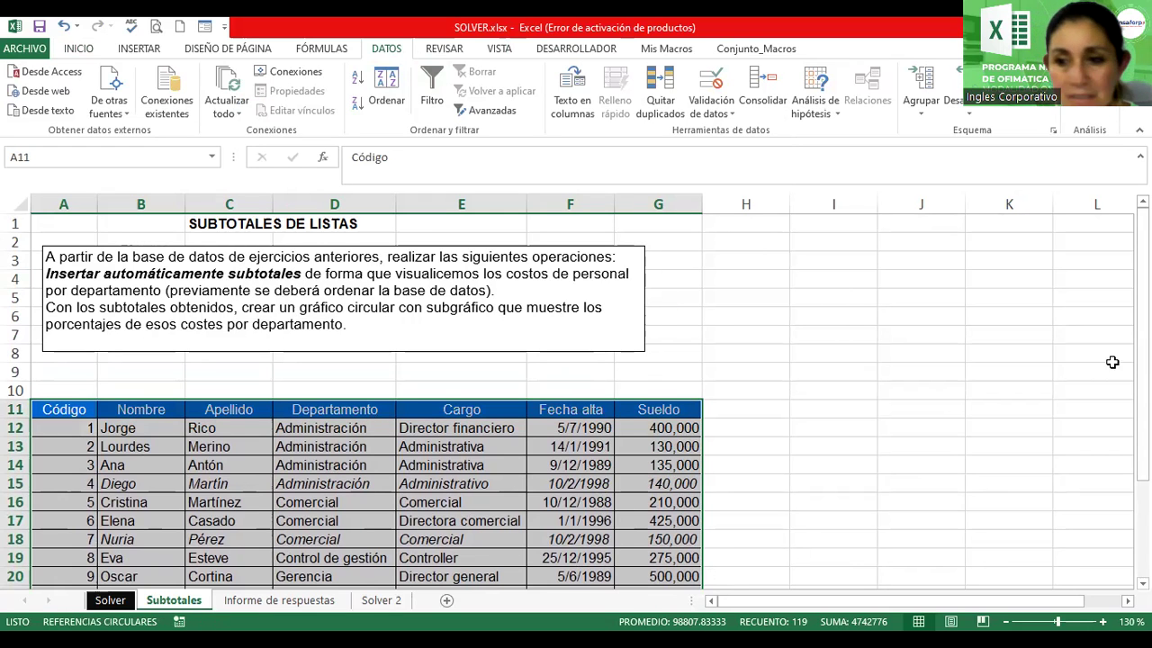
# Step: Re-sort the staff table by Departamento in Z to A order
pyautogui.moveTo(1143, 316); pyautogui.dragTo(1061, 380)
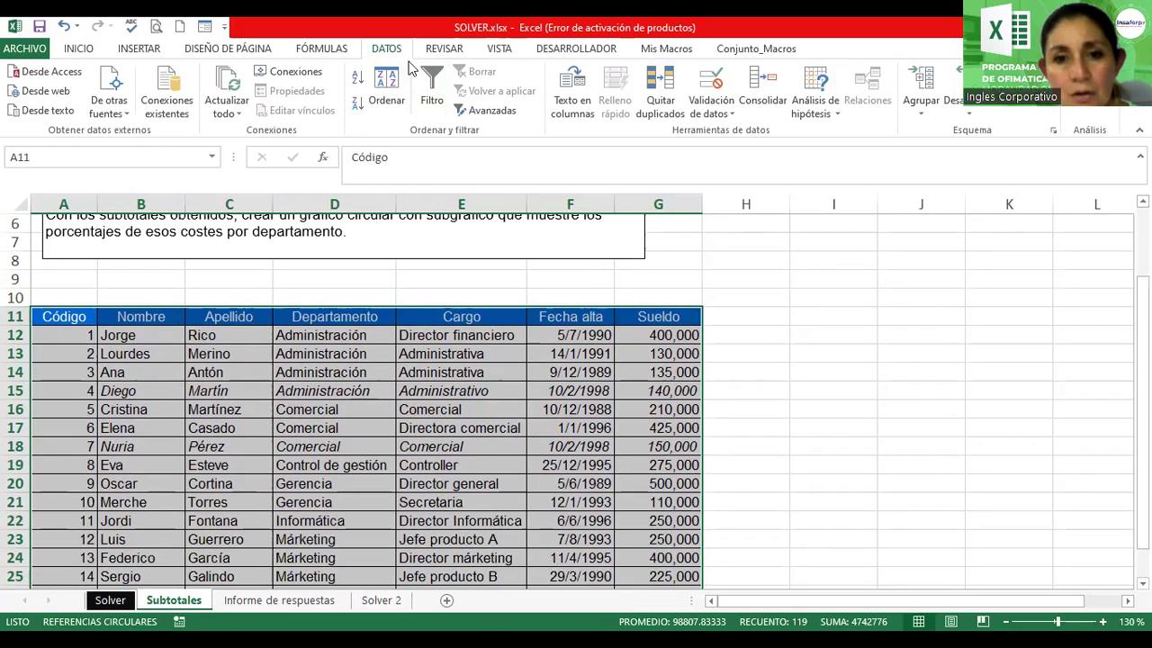
pyautogui.click(385, 83)
pyautogui.click(630, 180)
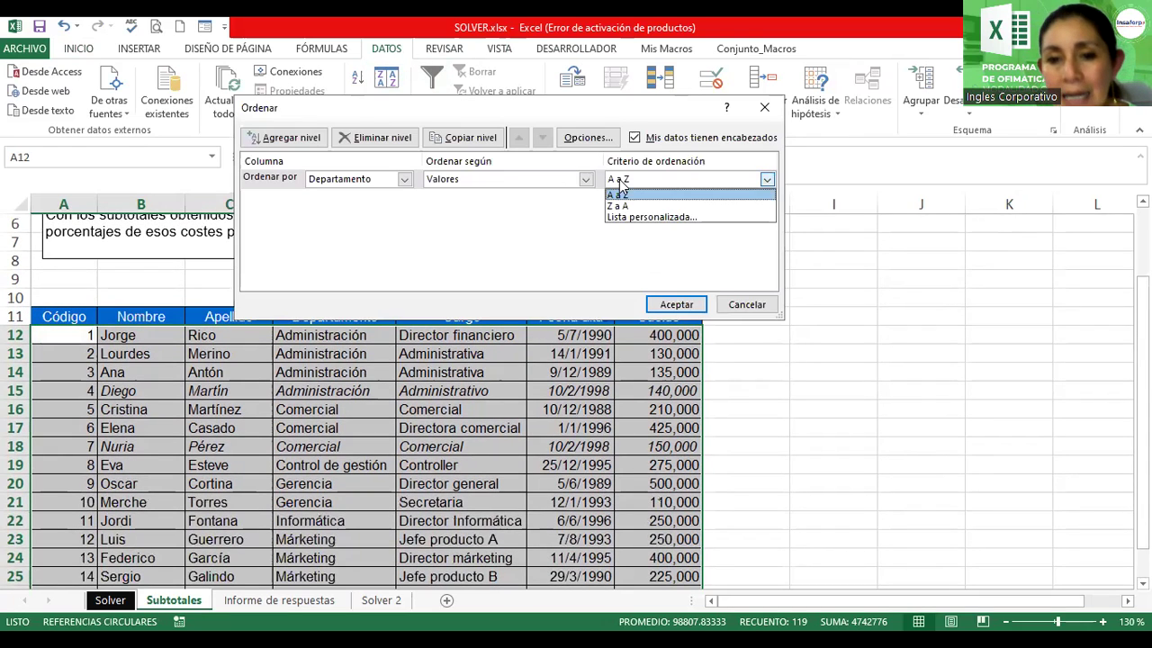
pyautogui.click(632, 207)
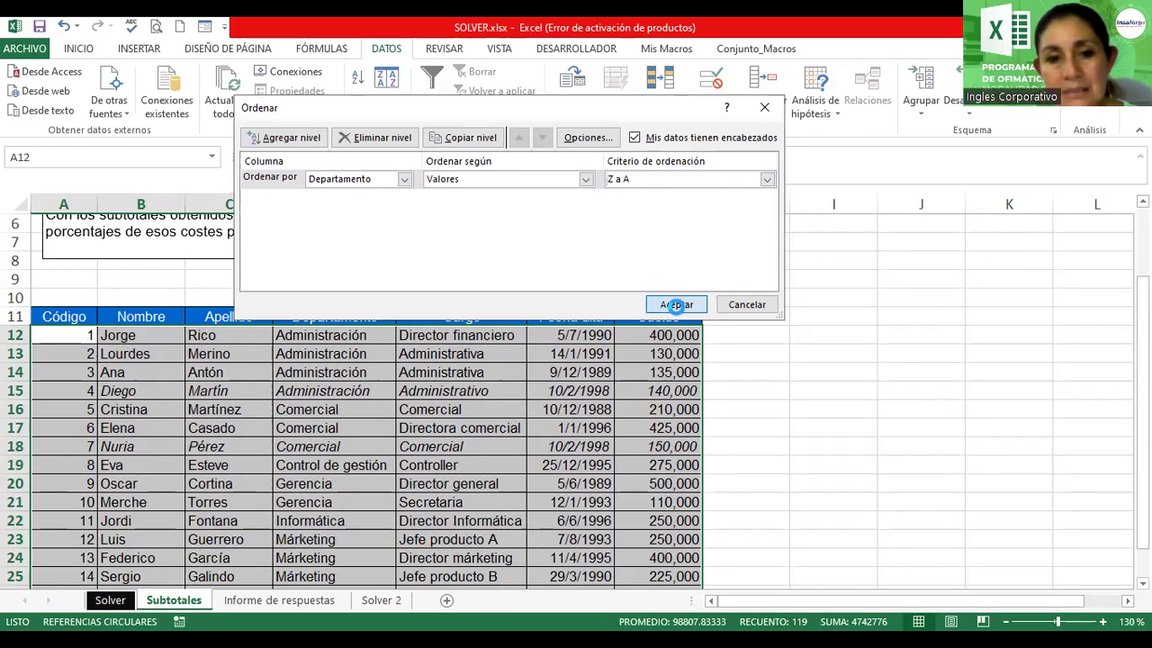
pyautogui.click(676, 304)
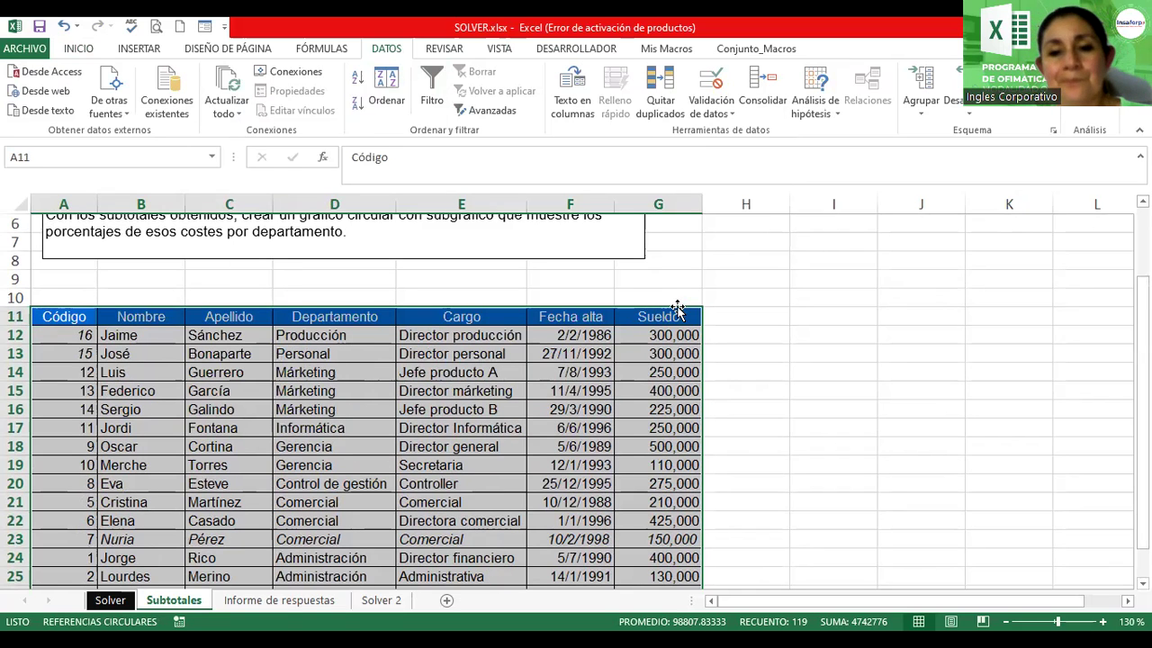
# Step: Insert automatic subtotals at each change in Departamento, using the Suma function on Sueldo
pyautogui.moveTo(1143, 288); pyautogui.dragTo(1143, 230)
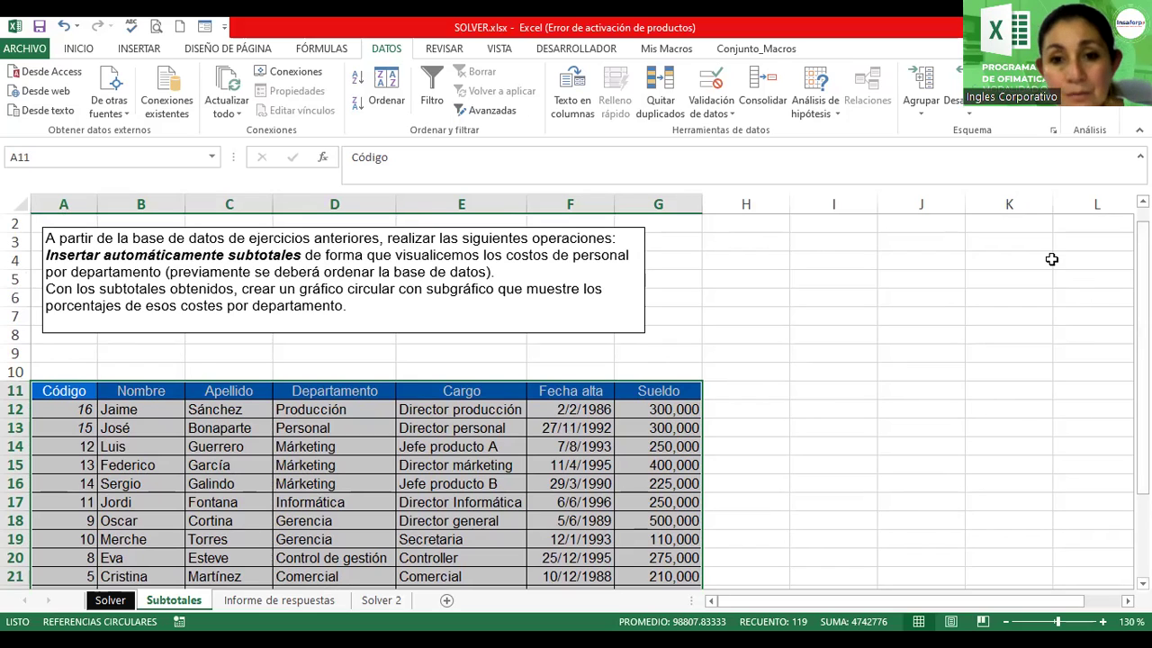
pyautogui.click(1008, 105)
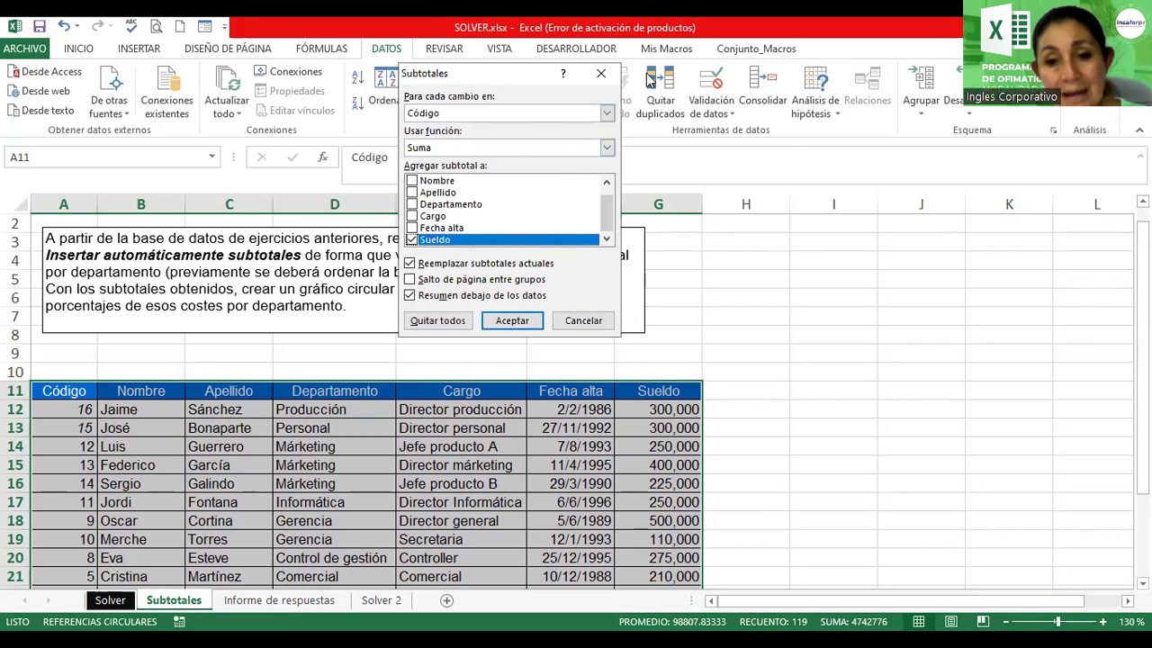
pyautogui.moveTo(540, 74); pyautogui.dragTo(706, 77)
pyautogui.click(772, 117)
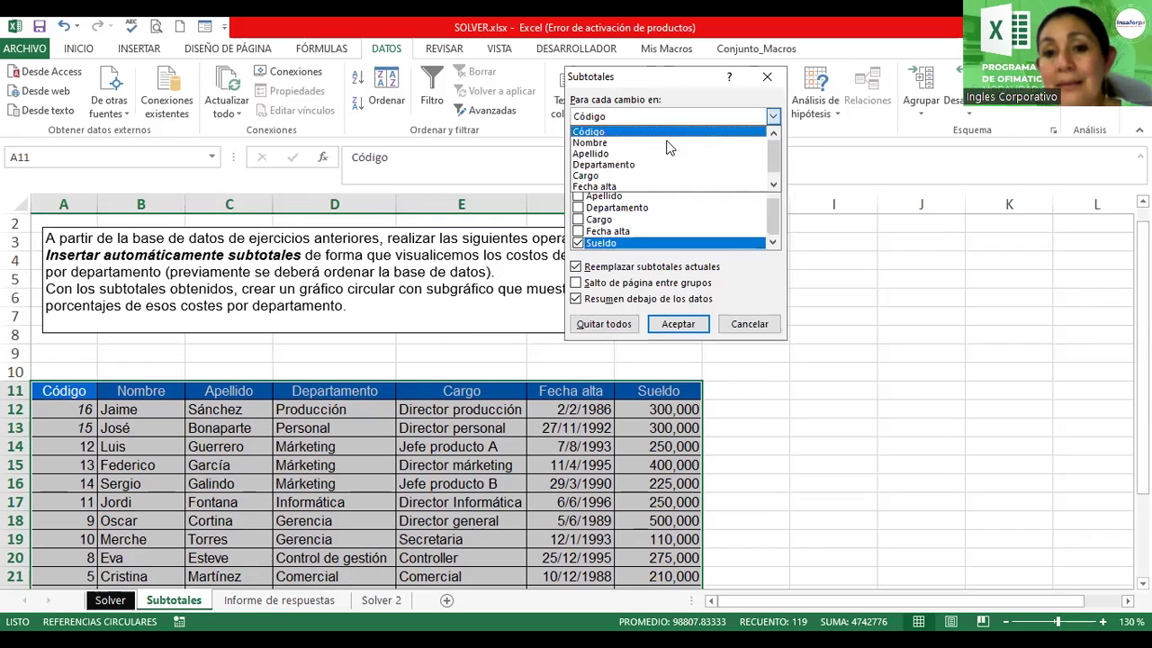
pyautogui.click(654, 164)
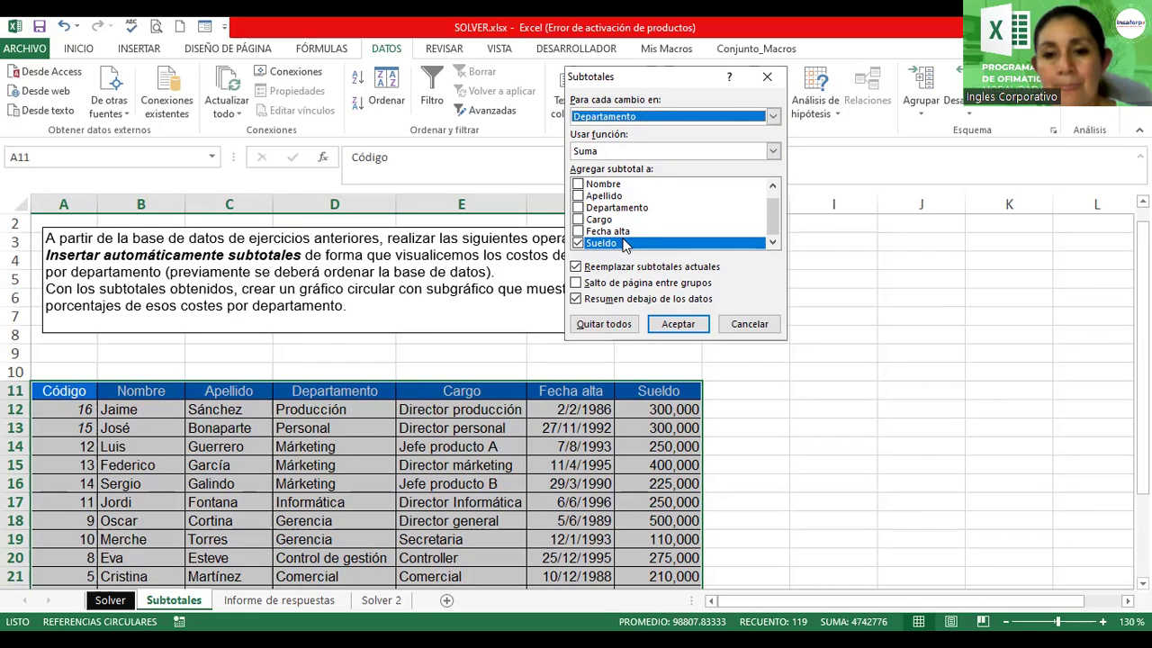
pyautogui.click(669, 329)
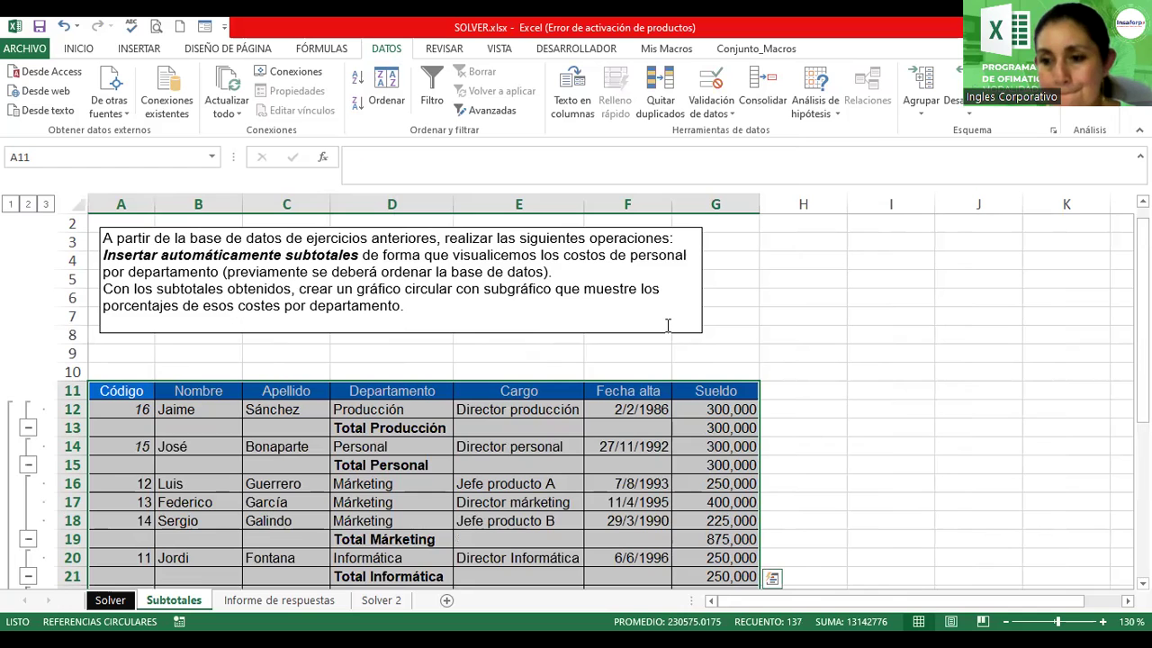
# Step: Review the department subtotal rows and the Total general row at the end of the staff table
pyautogui.scroll(-5, 668, 325)
pyautogui.moveTo(1143, 504)
pyautogui.mouseDown()
pyautogui.moveTo(1143, 349)
pyautogui.moveTo(1143, 504)
pyautogui.mouseUp()
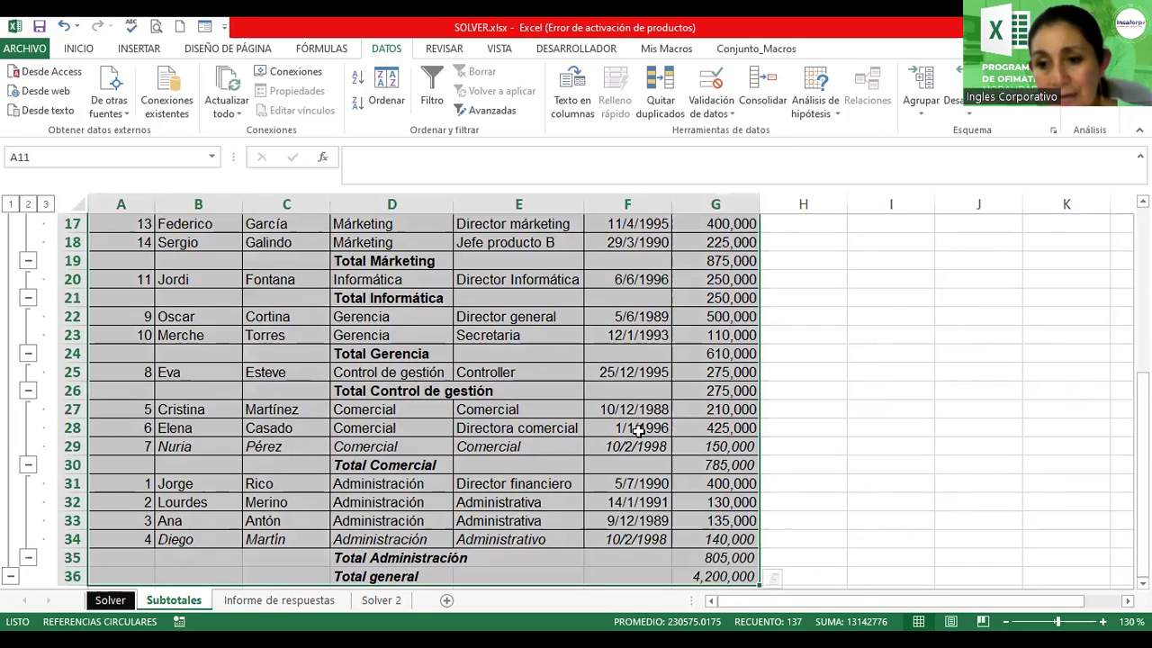
pyautogui.click(648, 390)
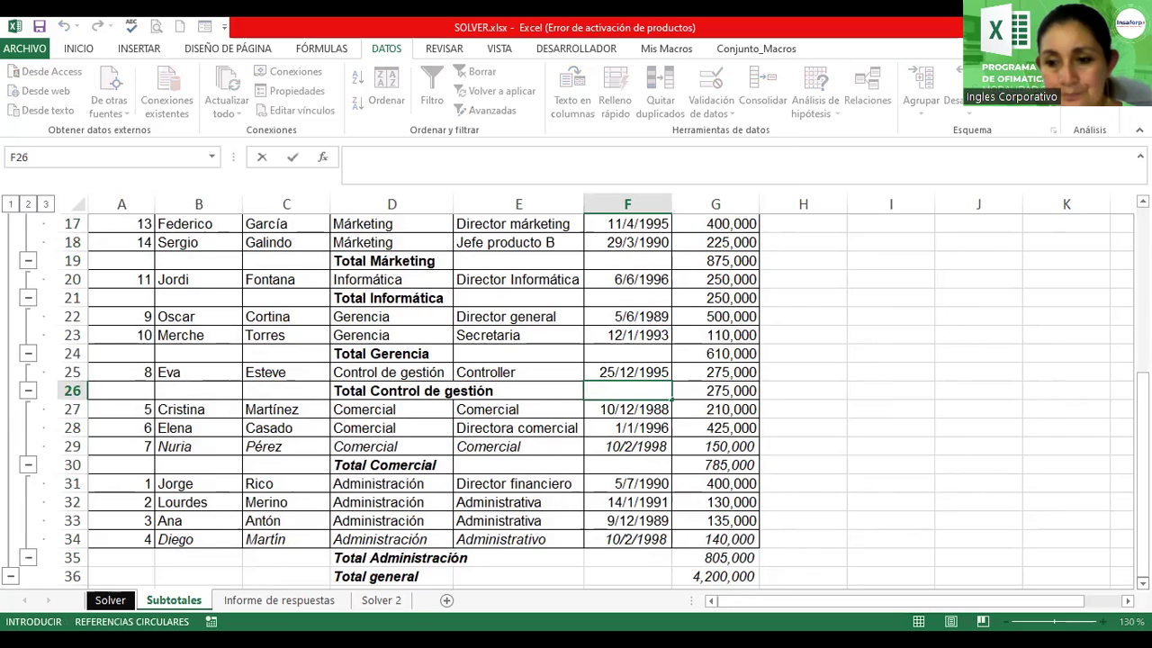
pyautogui.scroll(-2, 1141, 474)
pyautogui.scroll(-1, 576, 399)
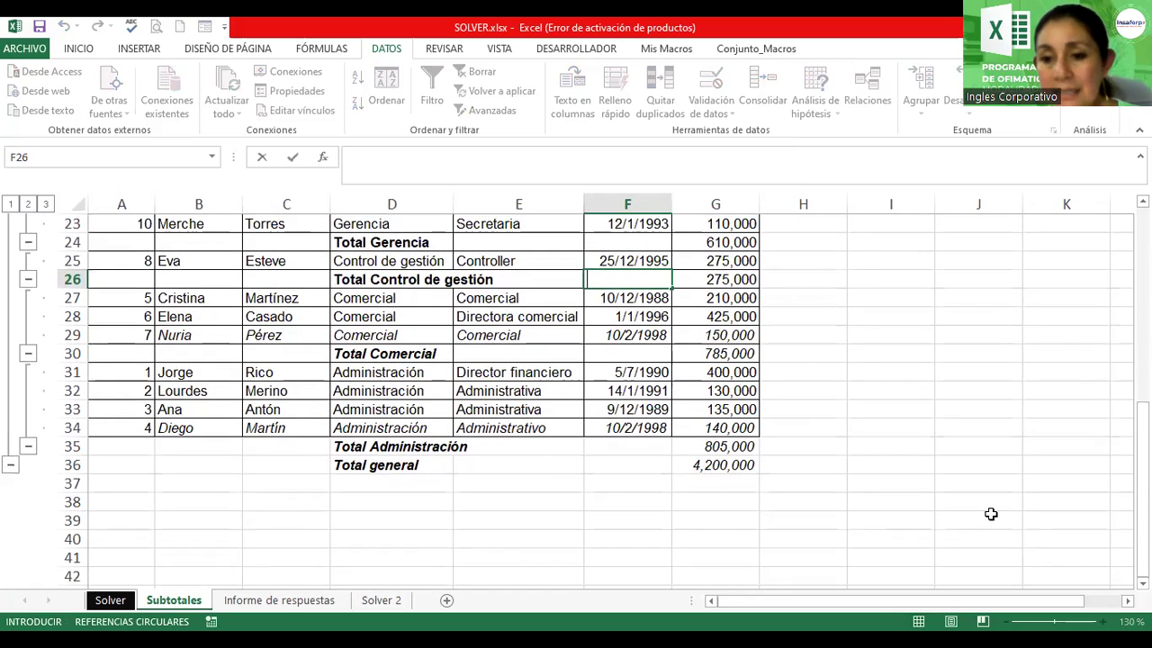
pyautogui.click(983, 520)
# Step: Apply the dollar accounting number format to the Sueldo values and subtotals in G12:G36
pyautogui.moveTo(1142, 490); pyautogui.dragTo(763, 428)
pyautogui.click(734, 354)
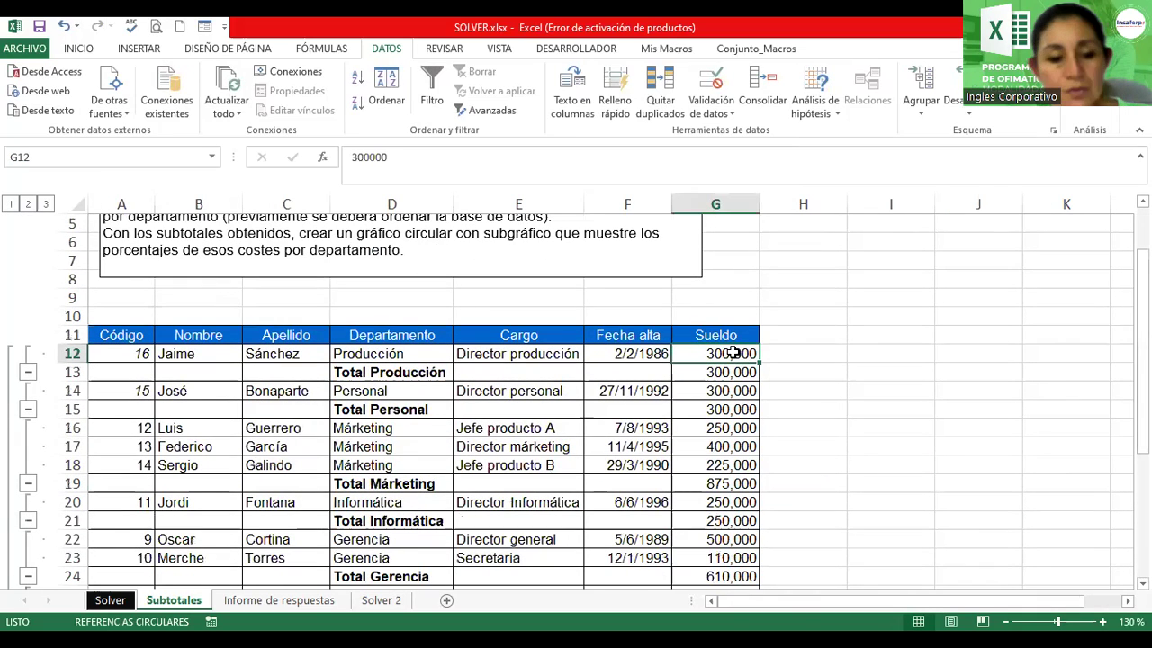
pyautogui.hotkey('shift', 'Down')
pyautogui.hotkey('shift', 'Down')
pyautogui.hotkey('shift', 'Down')
pyautogui.hotkey('shift', 'Down')
pyautogui.hotkey('shift', 'Down')
pyautogui.hotkey('shift', 'Down')
pyautogui.hotkey('shift', 'Down')
pyautogui.hotkey('shift', 'Down')
pyautogui.hotkey('shift', 'Down')
pyautogui.hotkey('shift', 'Down')
pyautogui.hotkey('shift', 'Down')
pyautogui.hotkey('shift', 'Down')
pyautogui.hotkey('shift', 'Down')
pyautogui.hotkey('shift', 'Down')
pyautogui.hotkey('shift', 'Down')
pyautogui.hotkey('shift', 'Down')
pyautogui.hotkey('shift', 'Down')
pyautogui.hotkey('shift', 'Down')
pyautogui.hotkey('shift', 'Down')
pyautogui.hotkey('shift', 'Down')
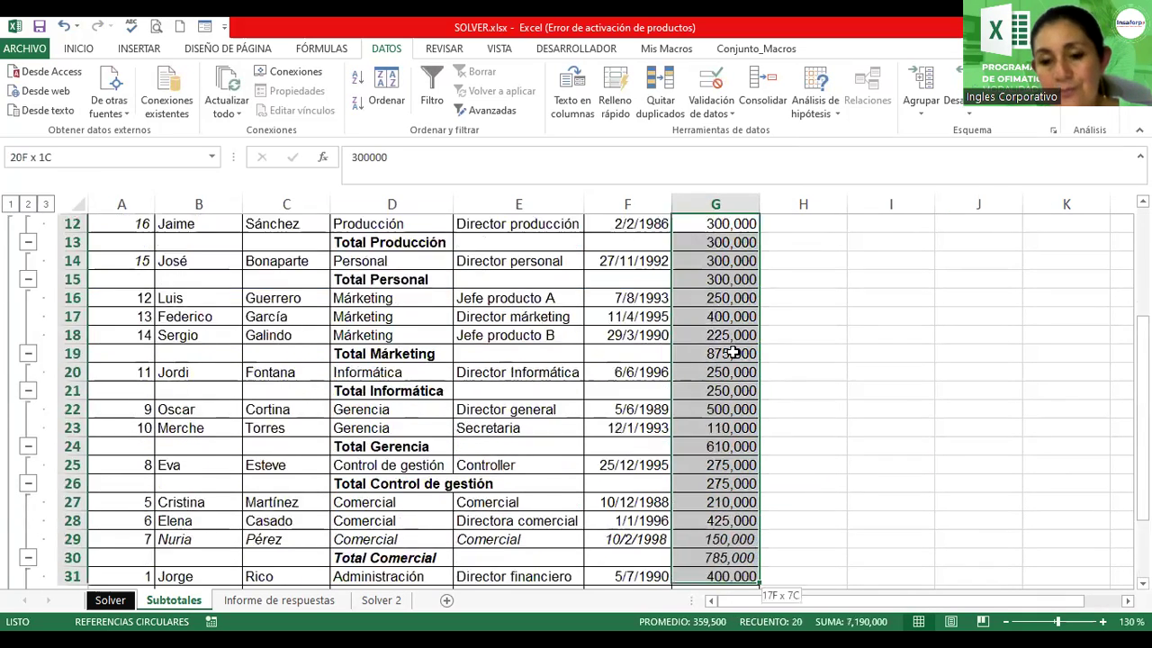
pyautogui.hotkey('shift', 'Down')
pyautogui.hotkey('shift', 'Down')
pyautogui.hotkey('shift', 'Down')
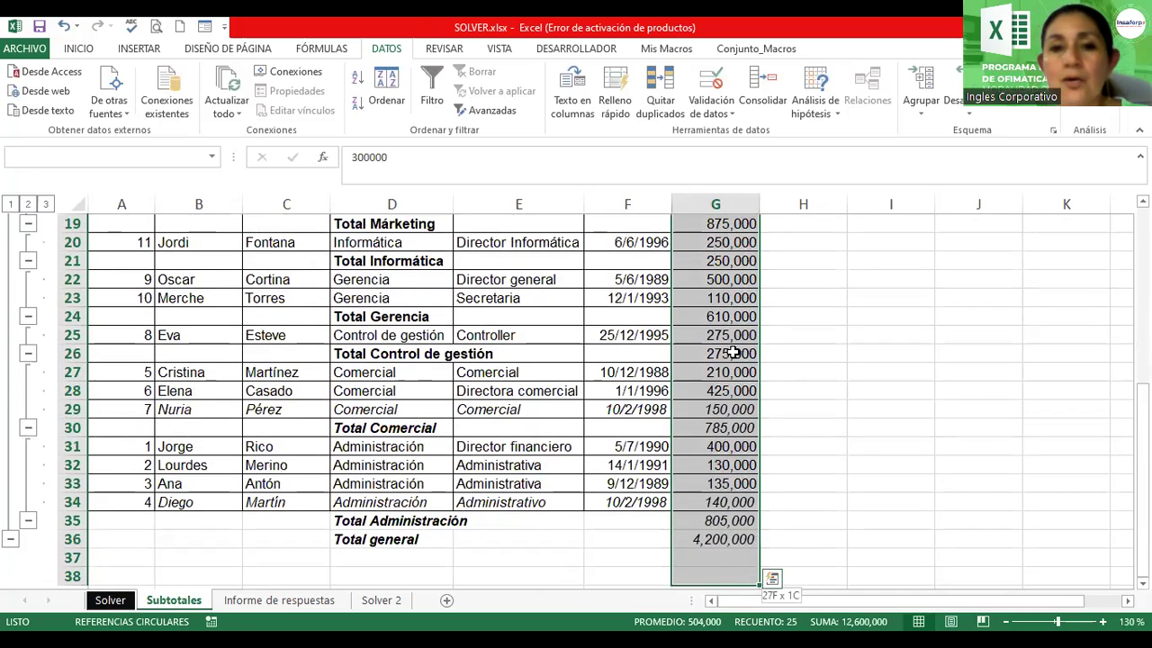
pyautogui.hotkey('shift', 'Up')
pyautogui.hotkey('shift', 'Up')
pyautogui.click(94, 50)
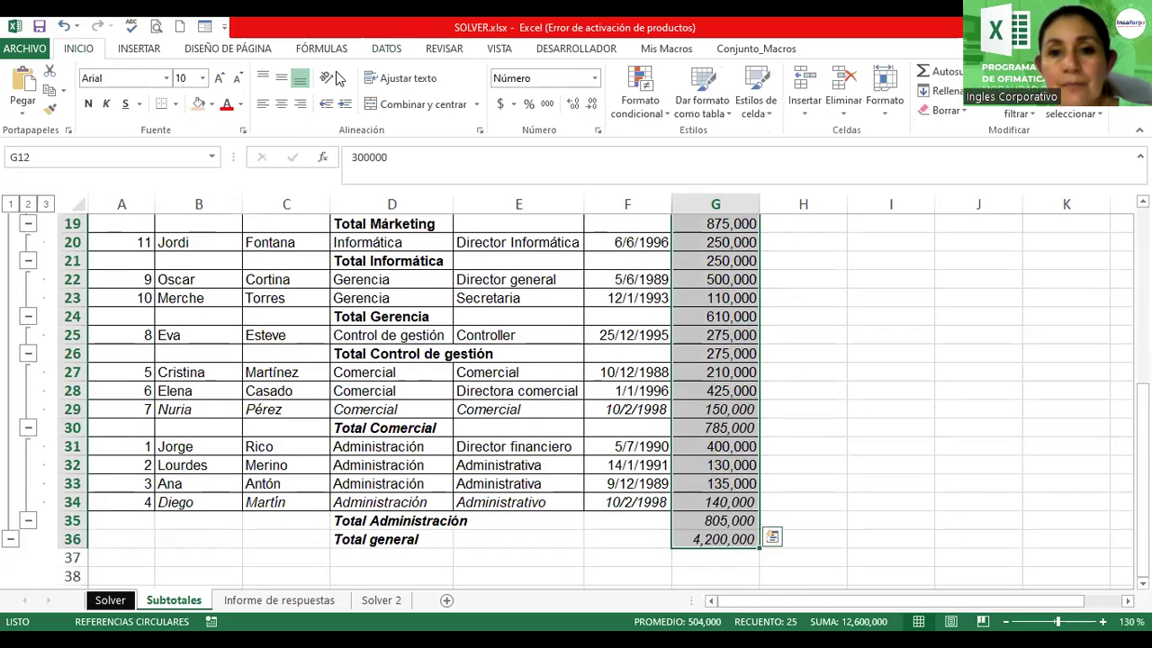
pyautogui.click(501, 104)
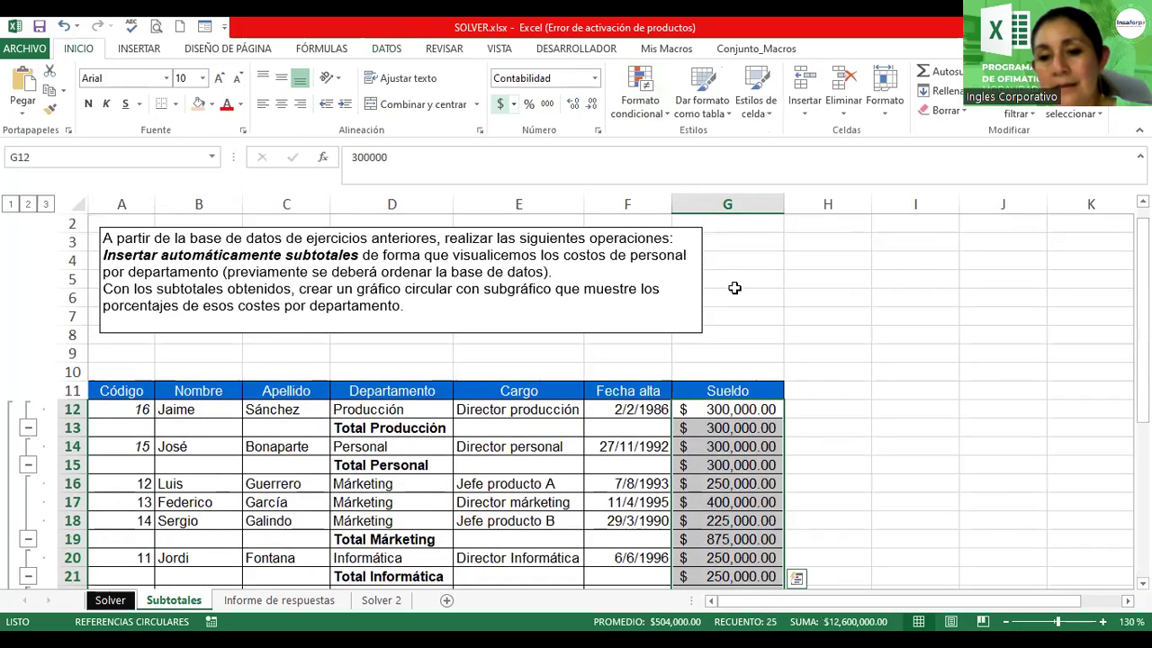
# Step: Set up a two-colour gradient fill for G12:G36 with the Diagonal hacia abajo shading style
pyautogui.moveTo(1141, 378)
pyautogui.mouseDown()
pyautogui.moveTo(1141, 459)
pyautogui.moveTo(1141, 389)
pyautogui.mouseUp()
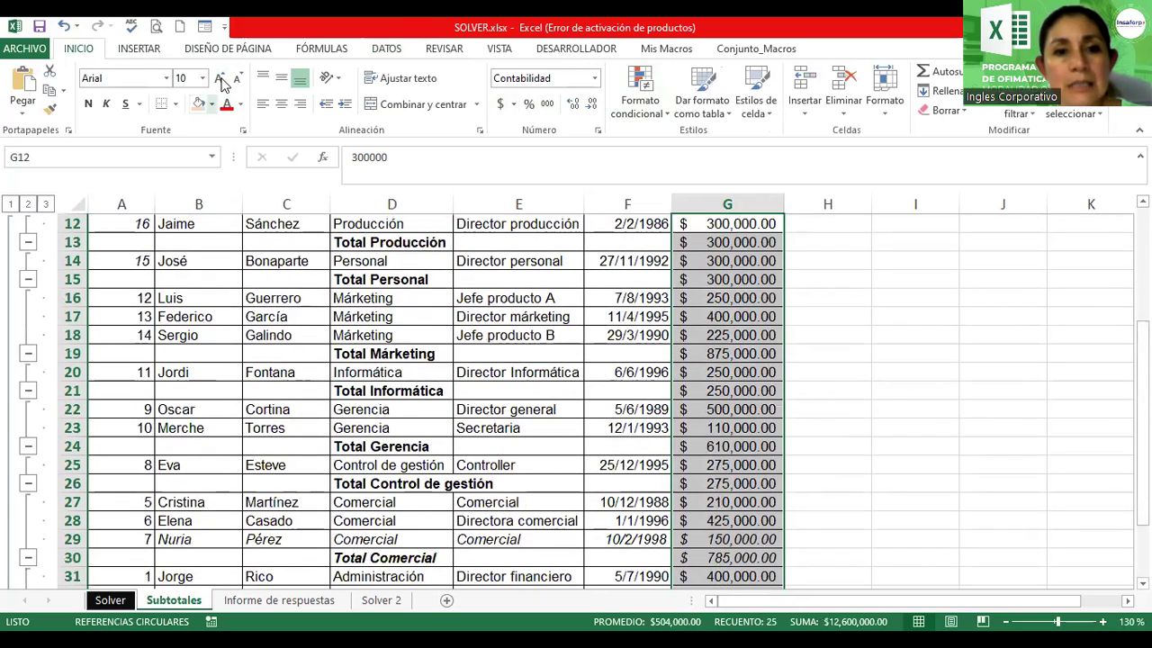
pyautogui.click(211, 104)
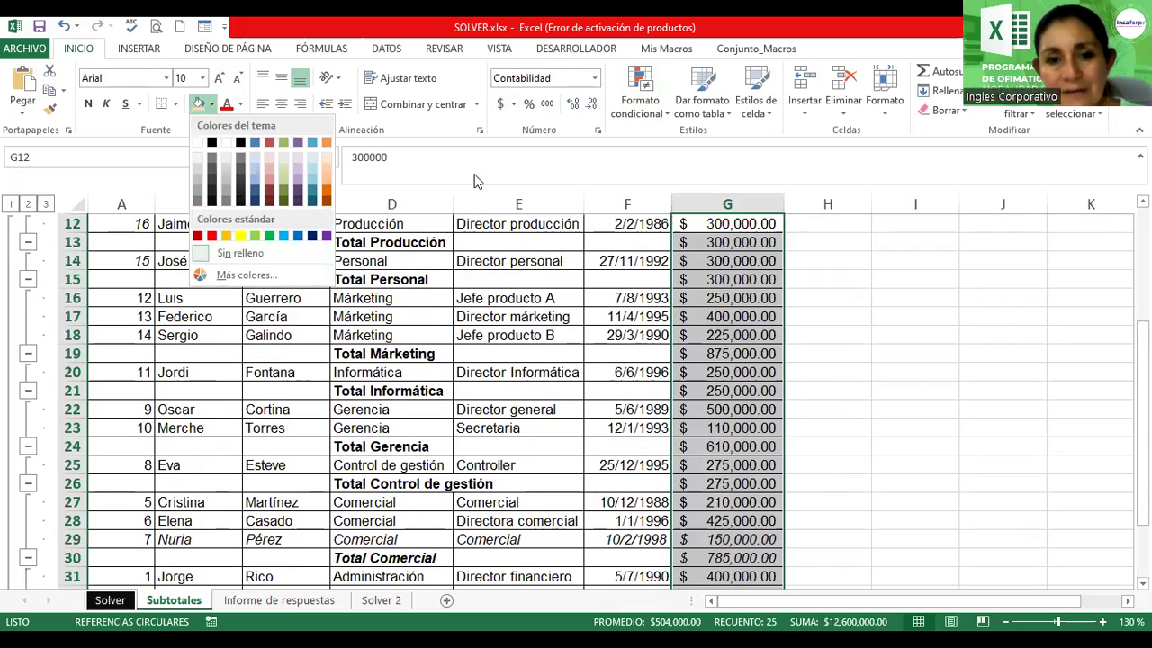
pyautogui.click(95, 81)
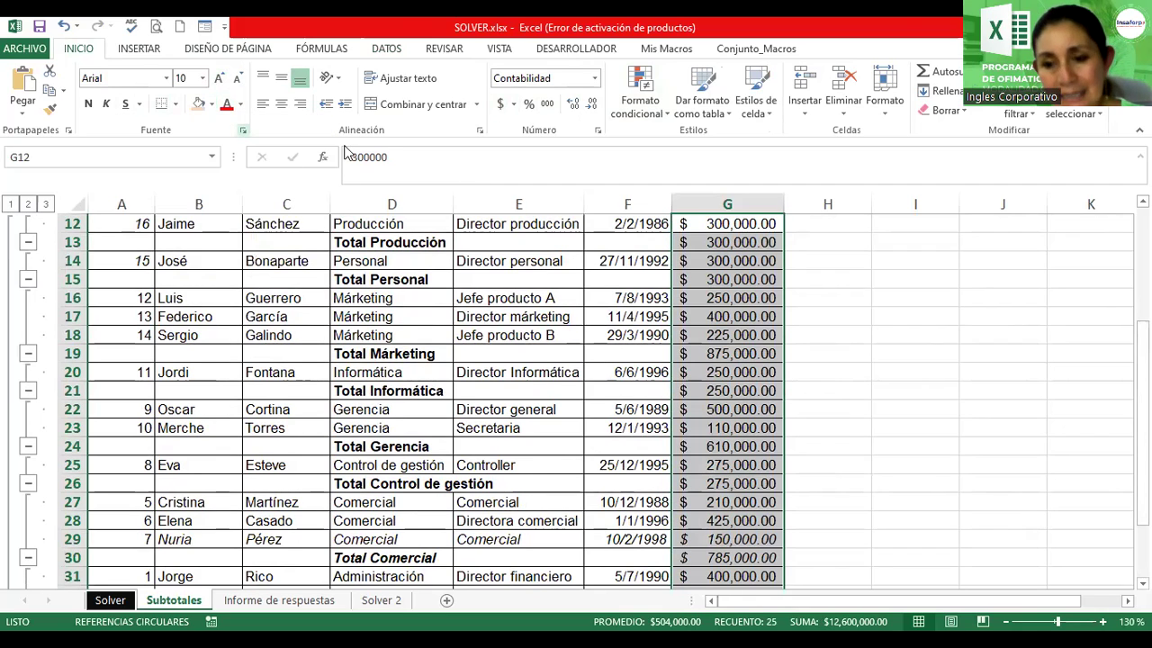
pyautogui.hotkey('ctrl', 'shift', 'f')
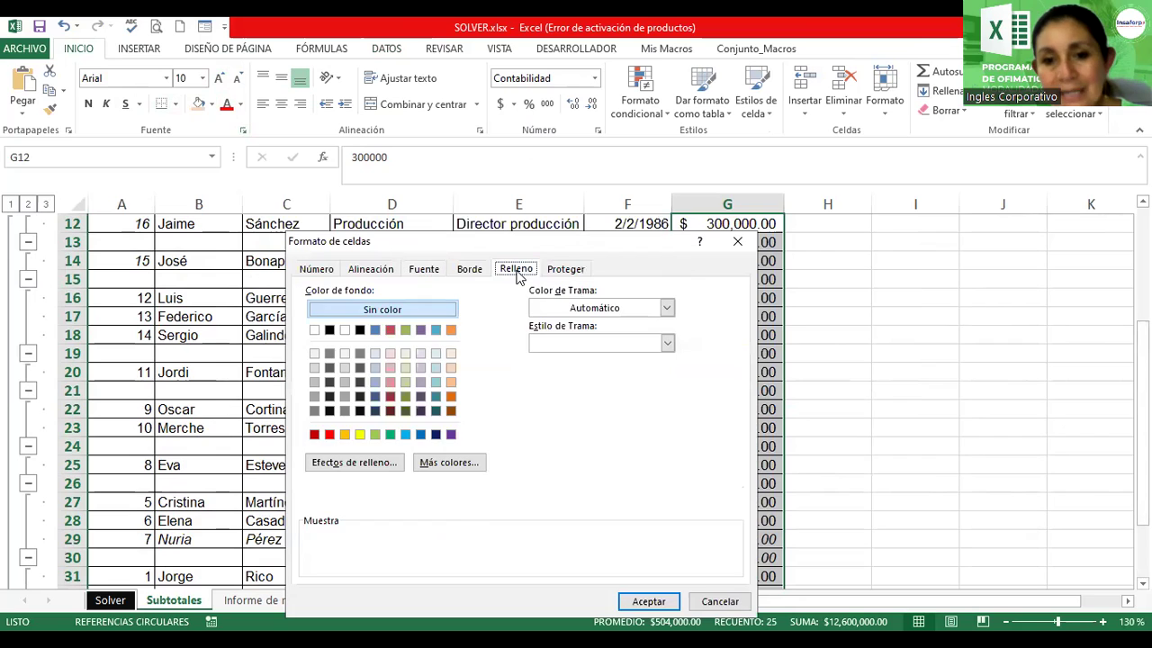
pyautogui.click(349, 461)
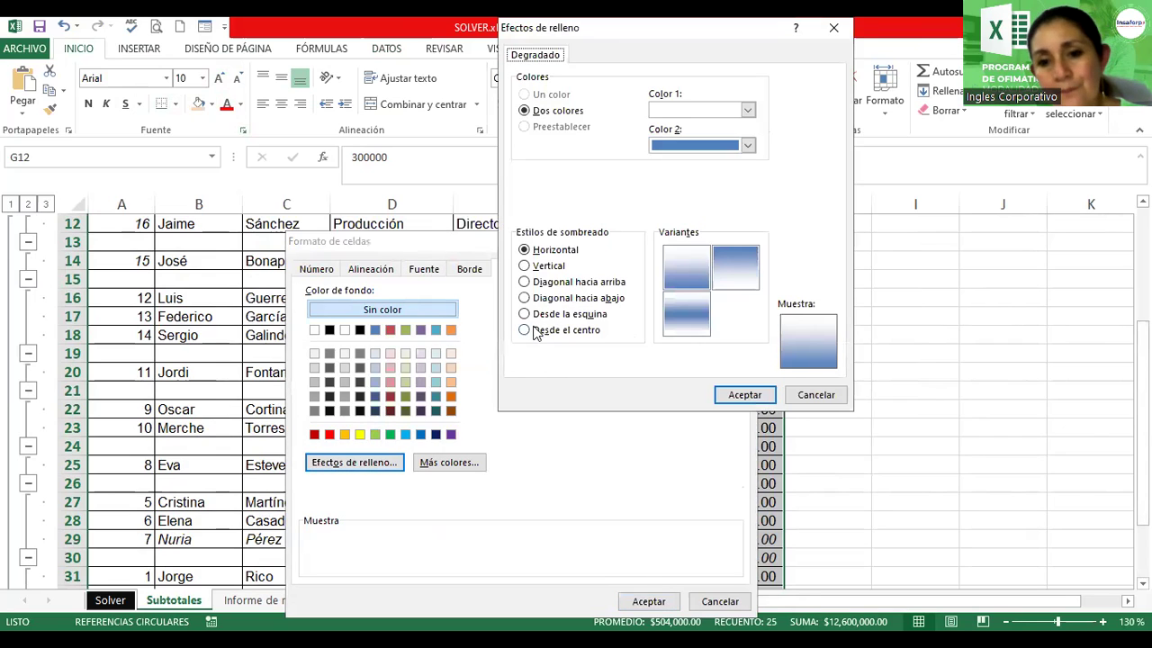
pyautogui.click(524, 315)
pyautogui.click(688, 313)
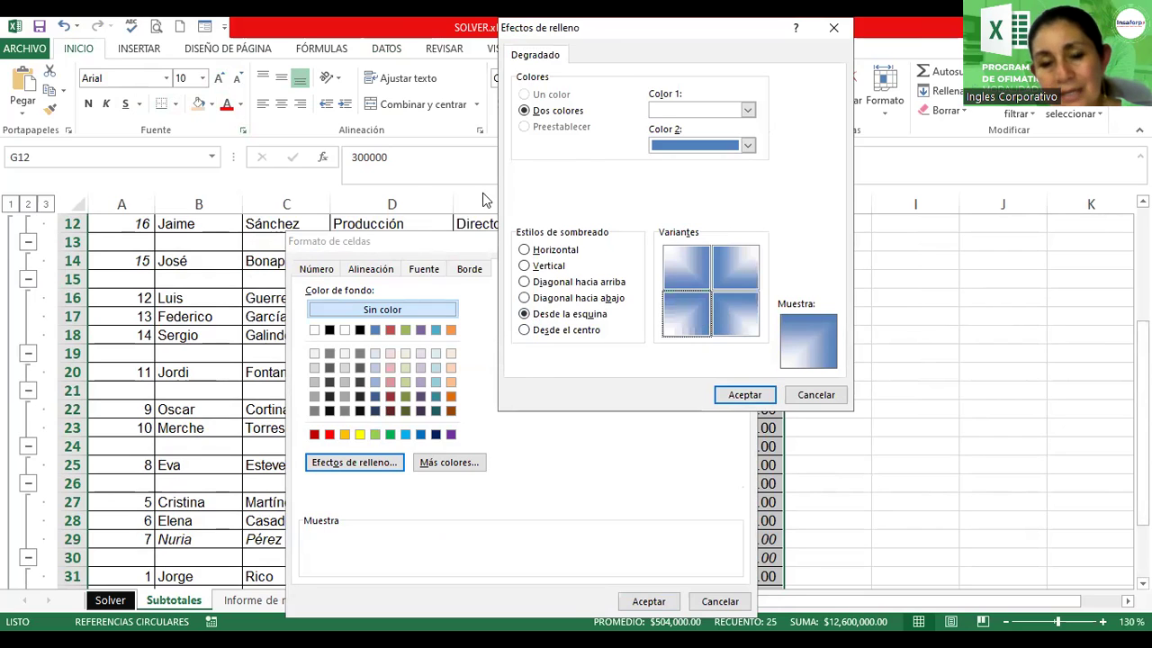
pyautogui.moveTo(587, 30); pyautogui.dragTo(499, 183)
pyautogui.click(441, 453)
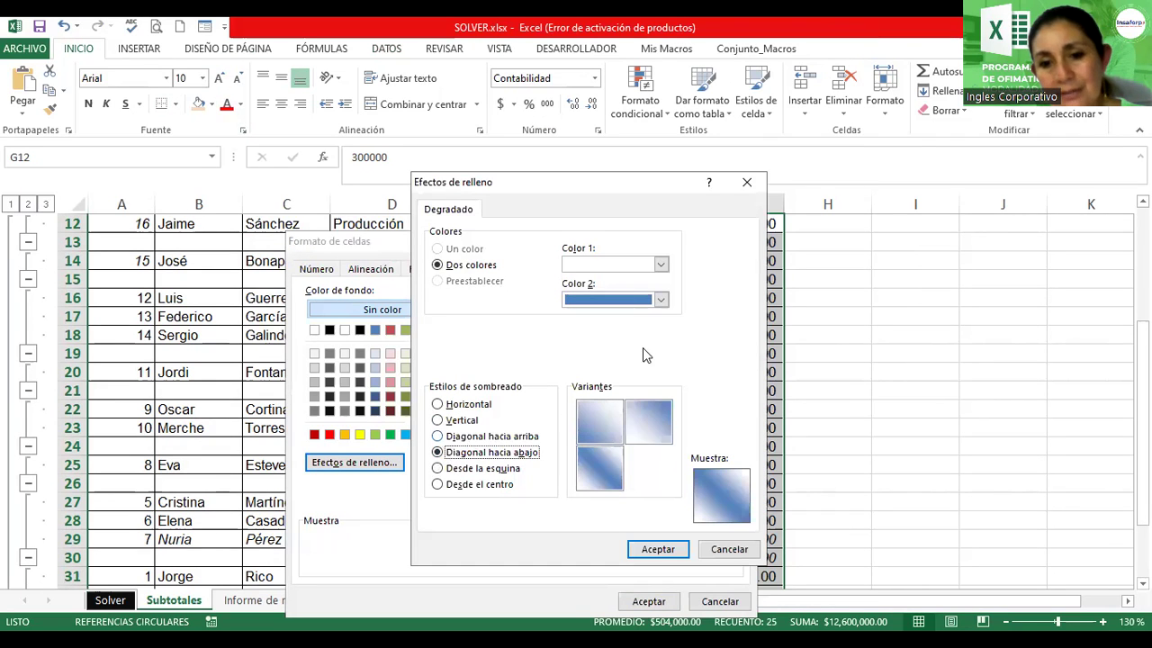
# Step: Set the gradient's Color 2 to a light red theme shade and apply the fill to G12:G36
pyautogui.click(641, 301)
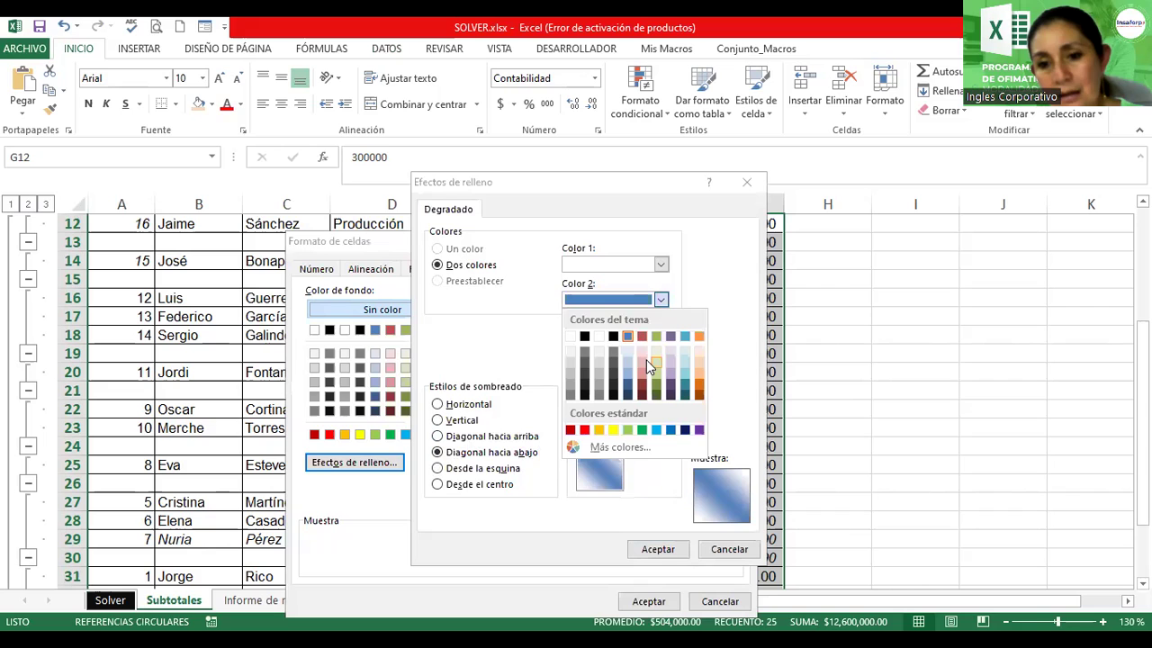
pyautogui.click(643, 358)
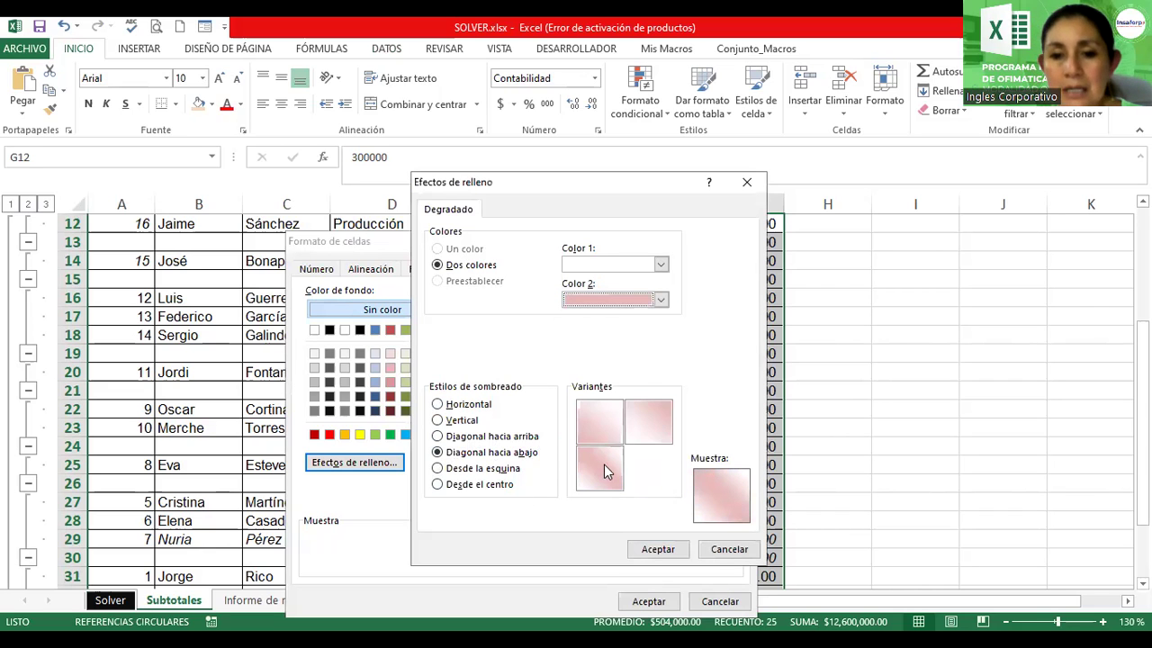
pyautogui.click(656, 549)
pyautogui.click(648, 601)
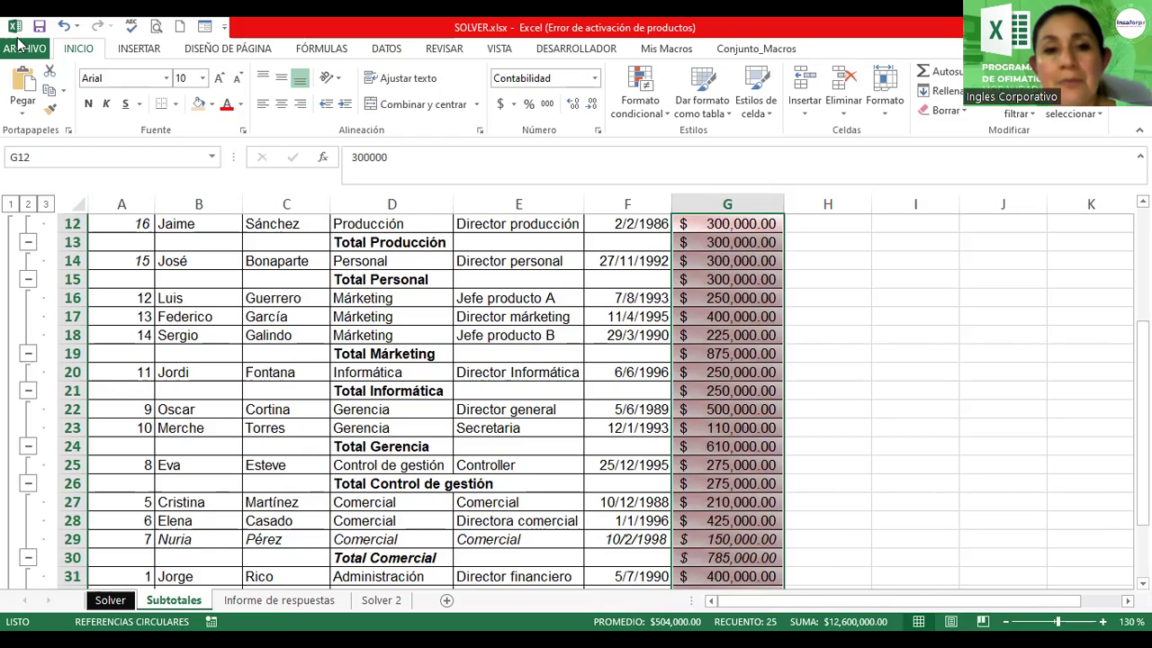
# Step: Italicize the Sueldo values and subtotals in G12:G36 and clear the selection
pyautogui.click(105, 106)
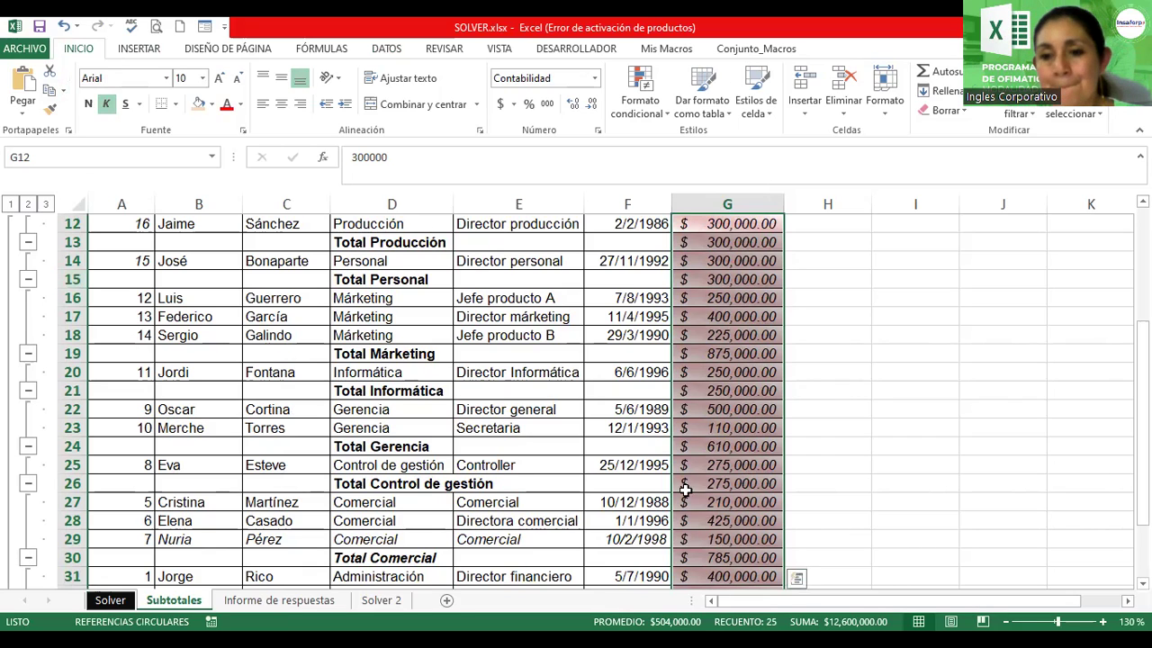
pyautogui.click(887, 496)
pyautogui.scroll(-2, 887, 496)
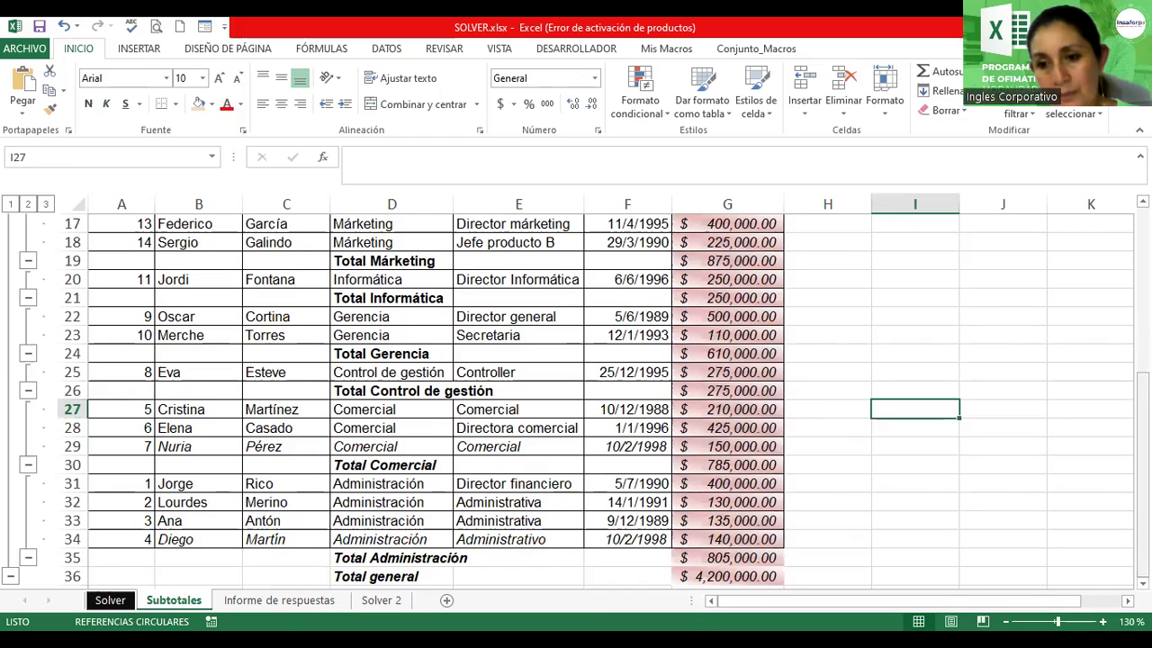
# Step: Collapse the outline to level 2 so only the department subtotals and Total general row are listed
pyautogui.moveTo(1142, 477)
pyautogui.mouseDown()
pyautogui.moveTo(1141, 346)
pyautogui.moveTo(1142, 495)
pyautogui.mouseUp()
pyautogui.click(1089, 447)
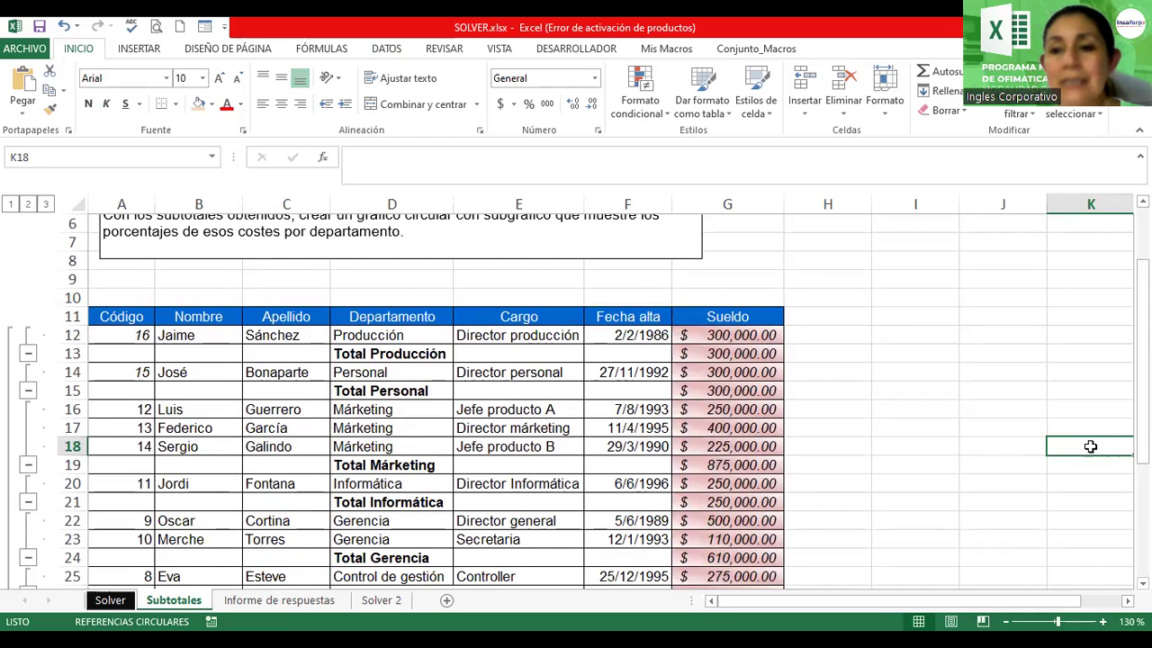
pyautogui.moveTo(1142, 447); pyautogui.dragTo(1142, 434)
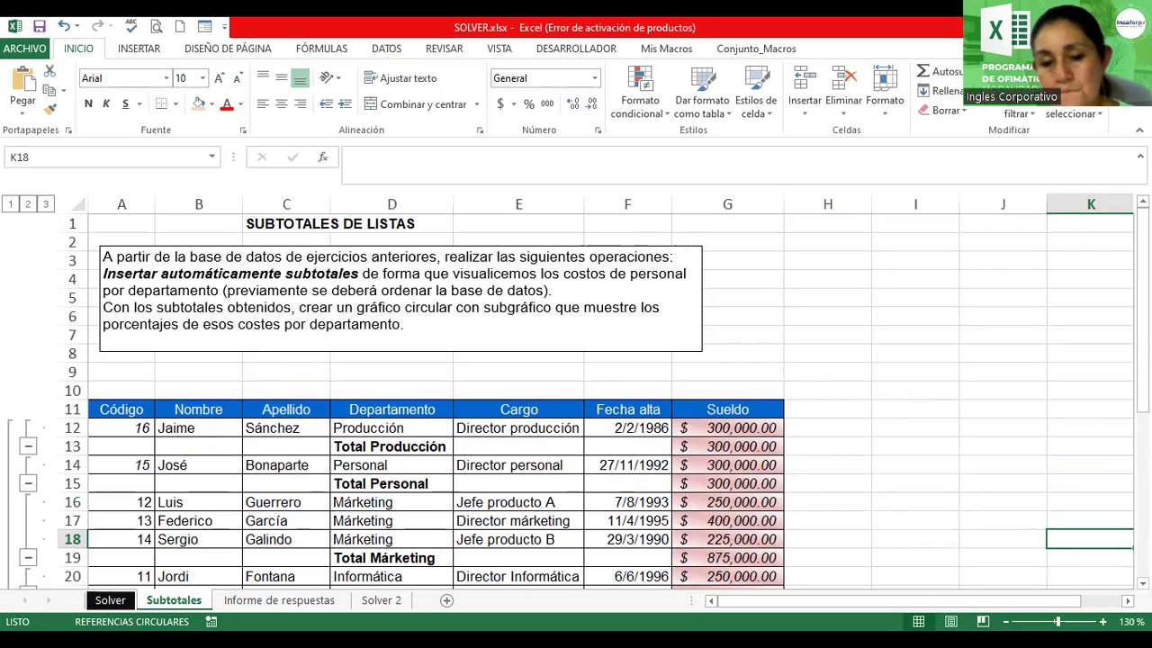
pyautogui.moveTo(1143, 311); pyautogui.dragTo(1143, 402)
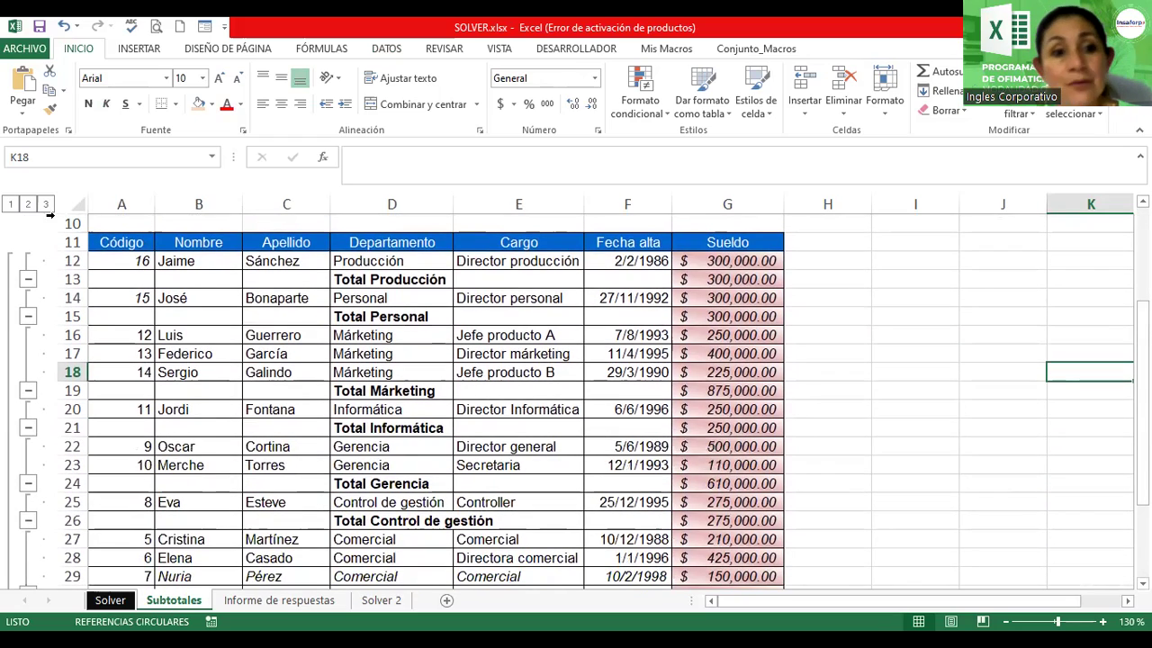
pyautogui.click(11, 203)
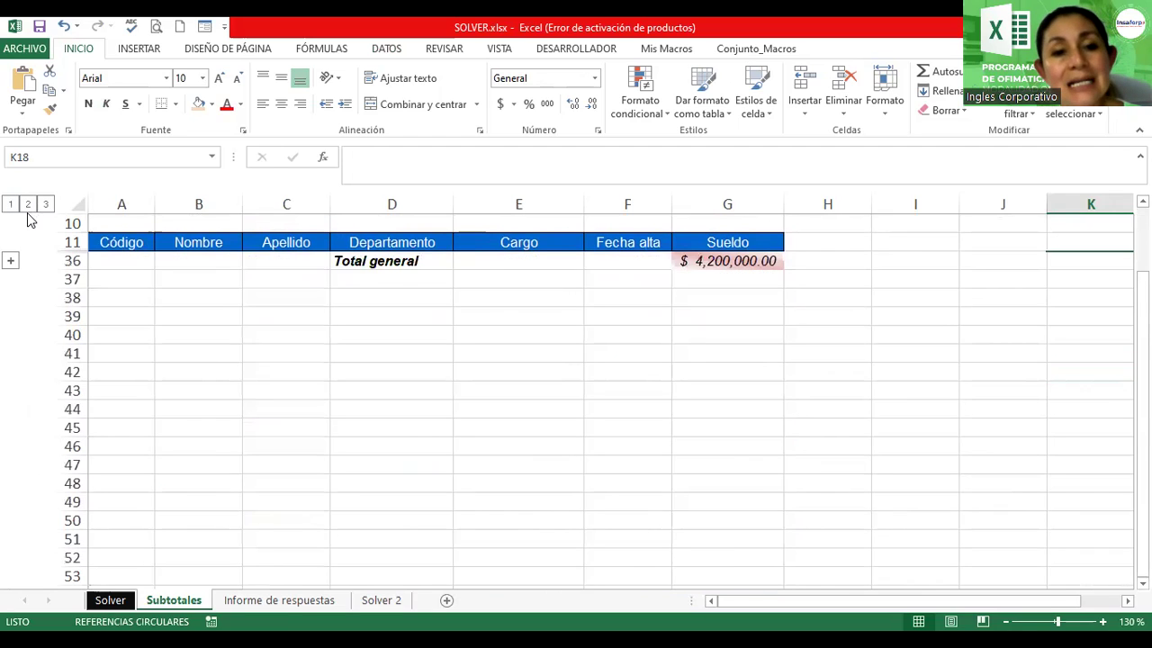
pyautogui.click(28, 204)
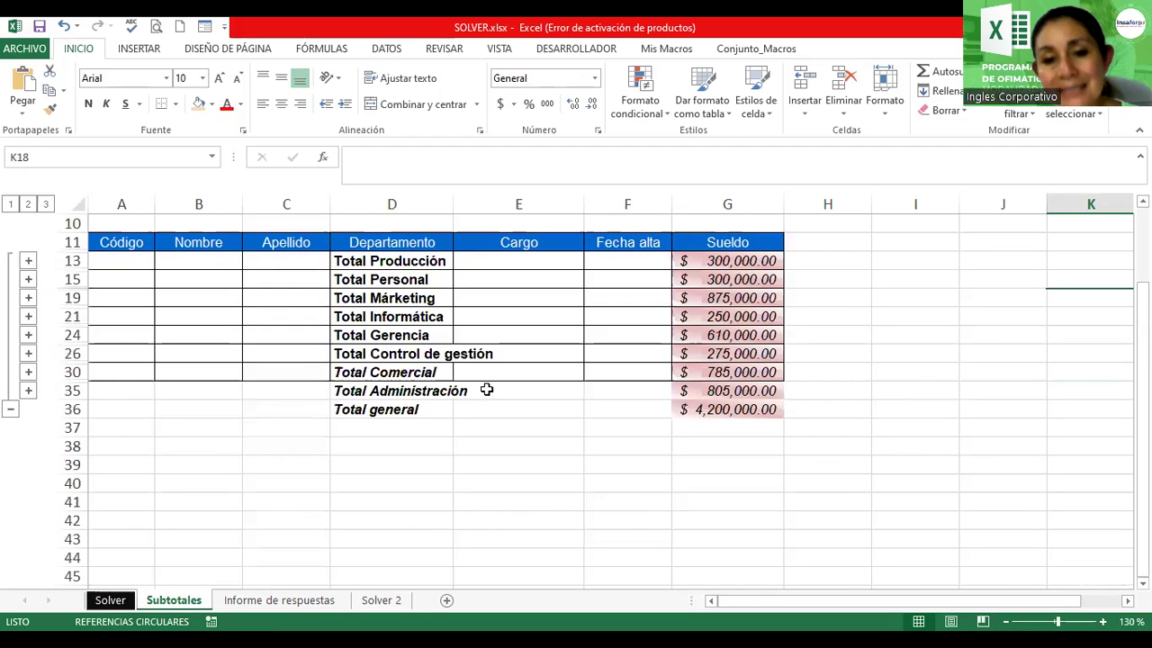
# Step: Select the Departamento and Sueldo subtotals with their headers, D11:D35 and G11:G35, and view the available pie chart types
pyautogui.click(375, 241)
pyautogui.doubleClick(376, 241)
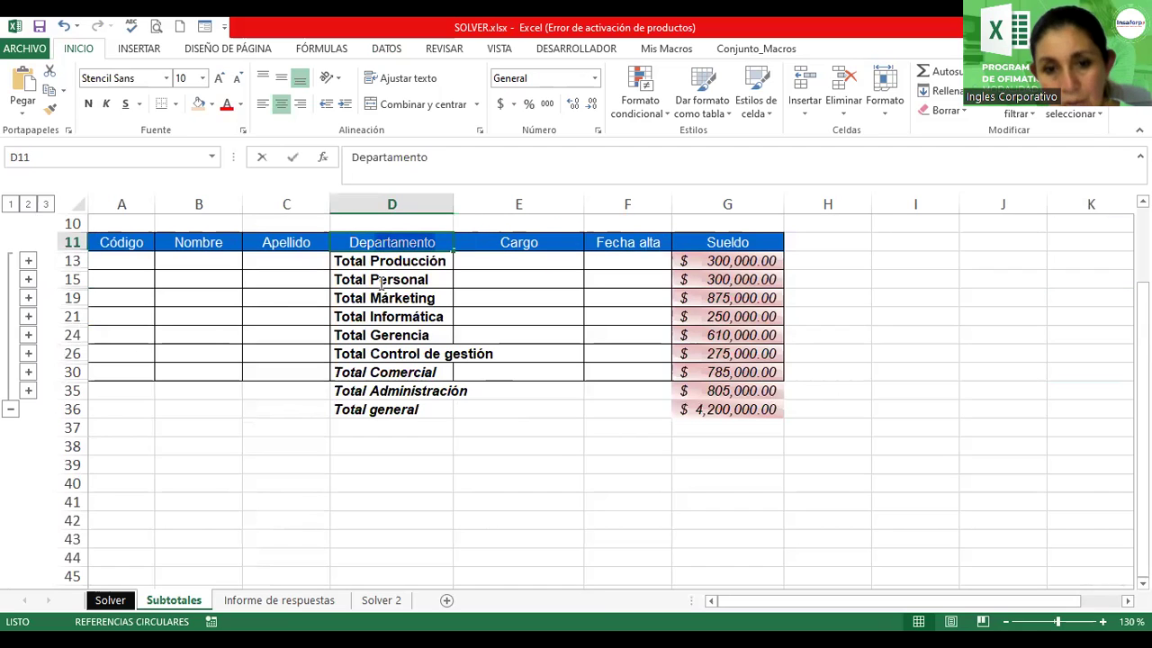
pyautogui.press('Escape')
pyautogui.hotkey('shift', 'Down')
pyautogui.hotkey('shift', 'Down')
pyautogui.hotkey('shift', 'Down')
pyautogui.hotkey('shift', 'Down')
pyautogui.hotkey('shift', 'Down')
pyautogui.hotkey('shift', 'Down')
pyautogui.hotkey('shift', 'Down')
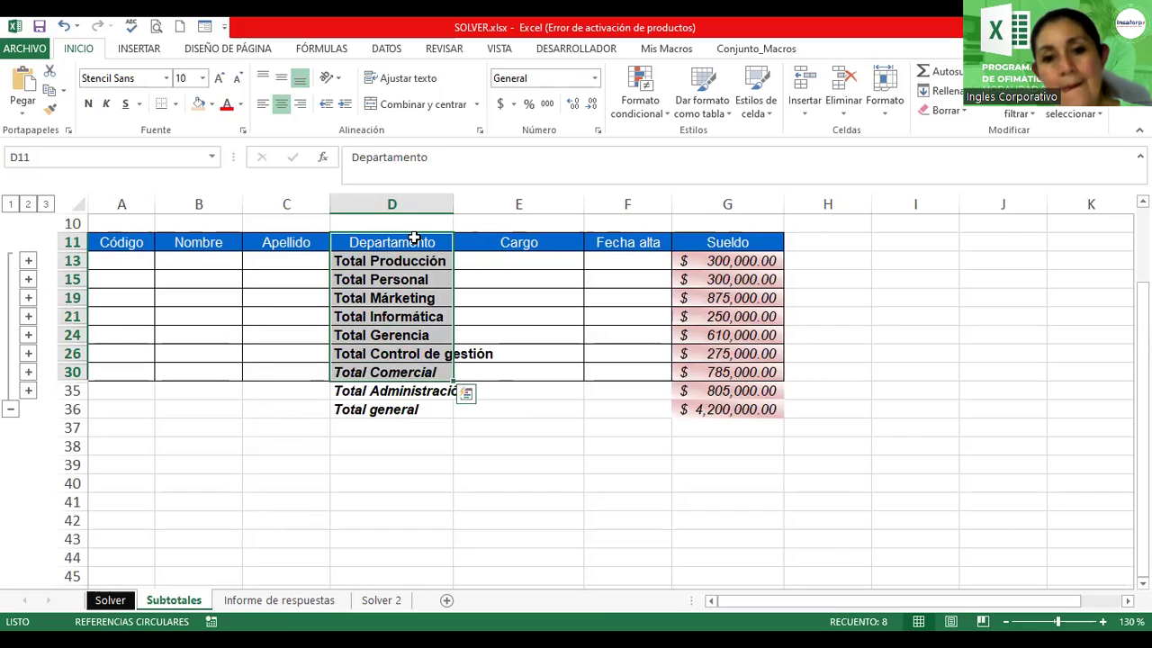
pyautogui.hotkey('shift', 'Down')
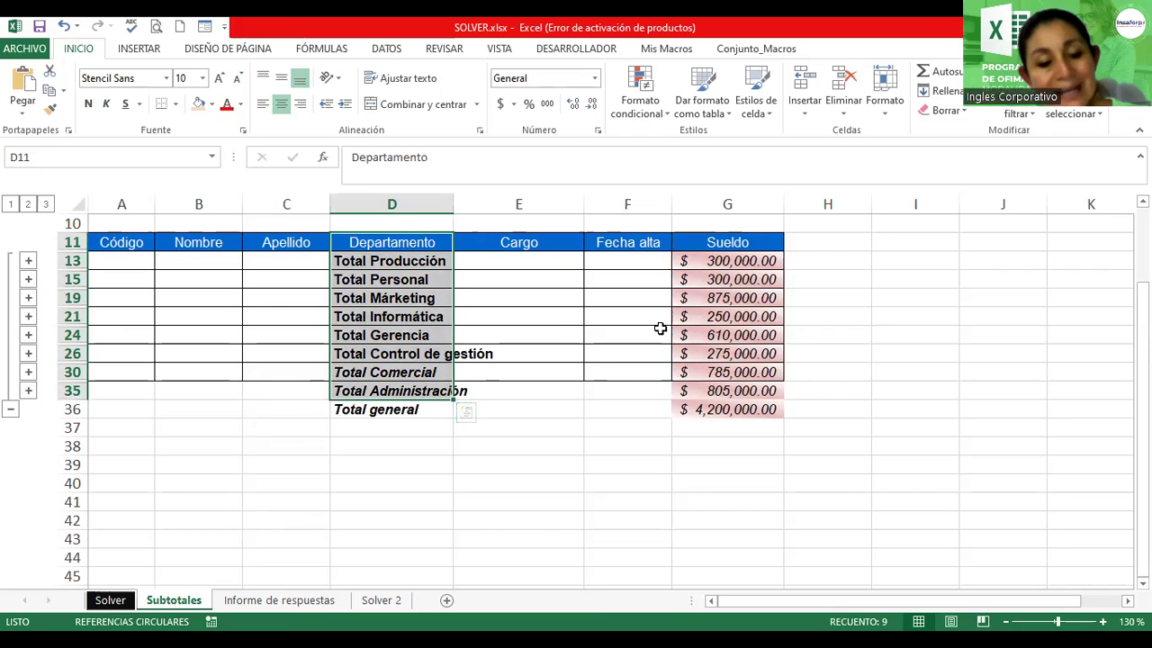
pyautogui.moveTo(746, 240); pyautogui.dragTo(747, 390)
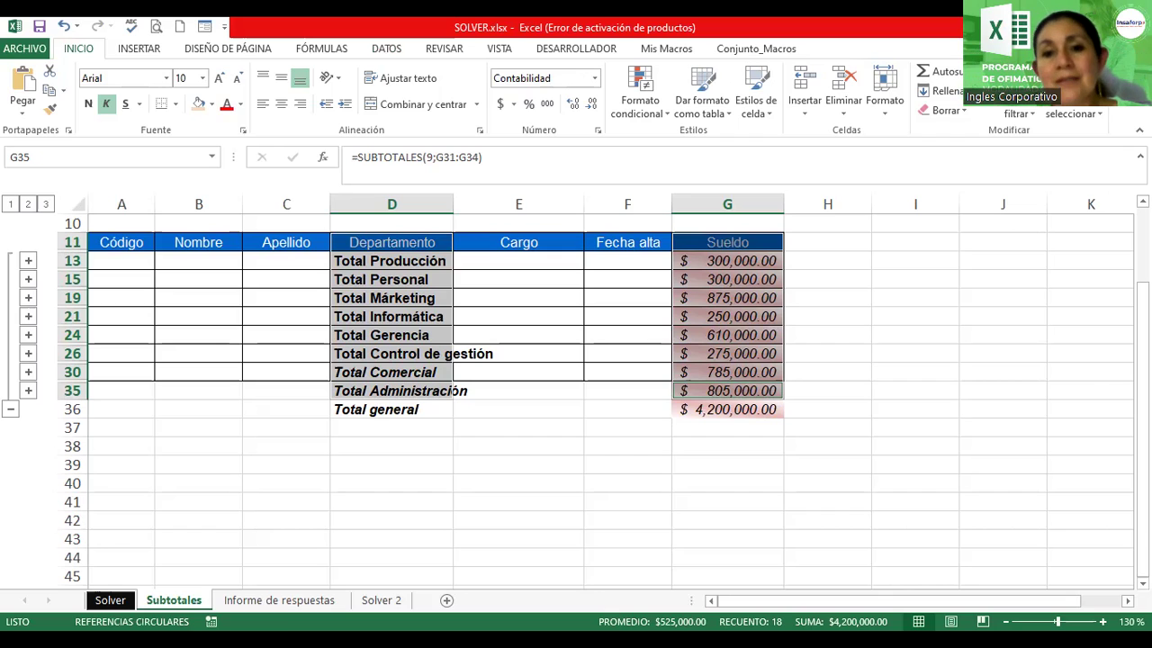
pyautogui.click(151, 50)
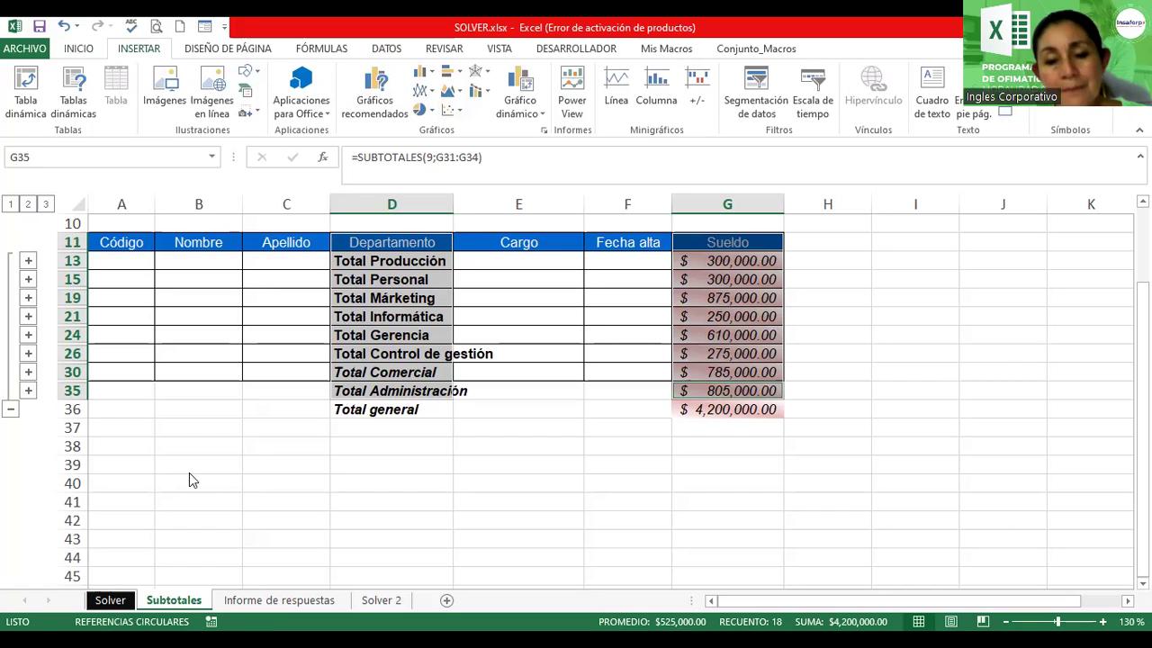
pyautogui.click(419, 111)
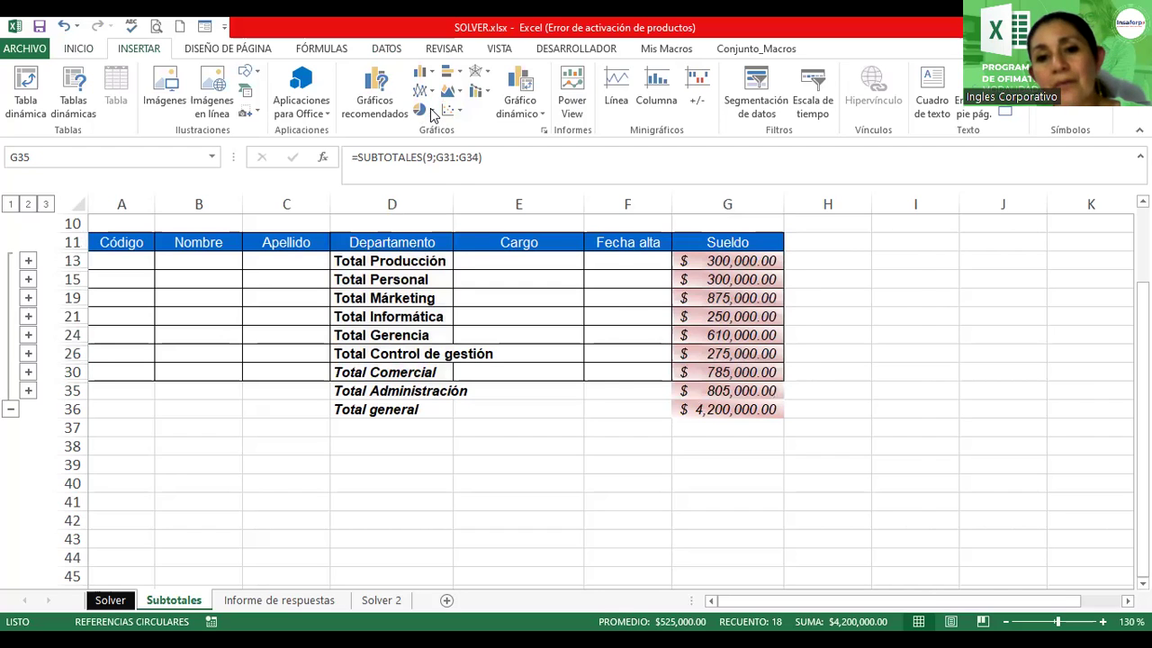
pyautogui.click(431, 113)
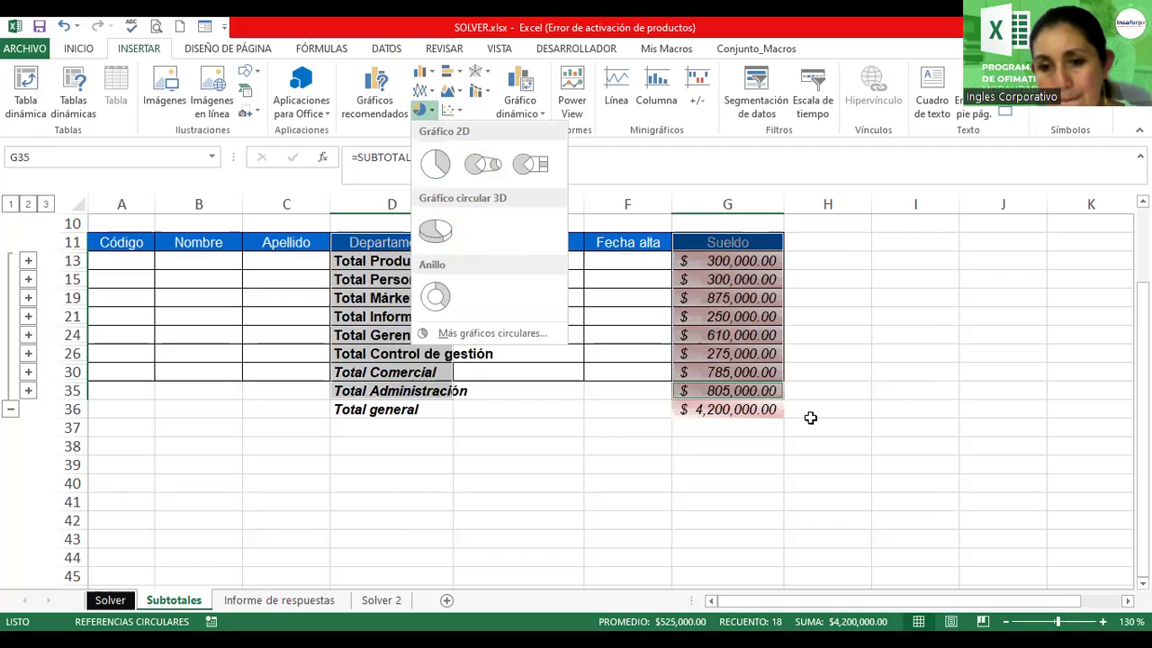
# Step: Widen the Departamento column to about 24.57 so the longest department total fits
pyautogui.click(368, 241)
pyautogui.moveTo(387, 317); pyautogui.dragTo(386, 371)
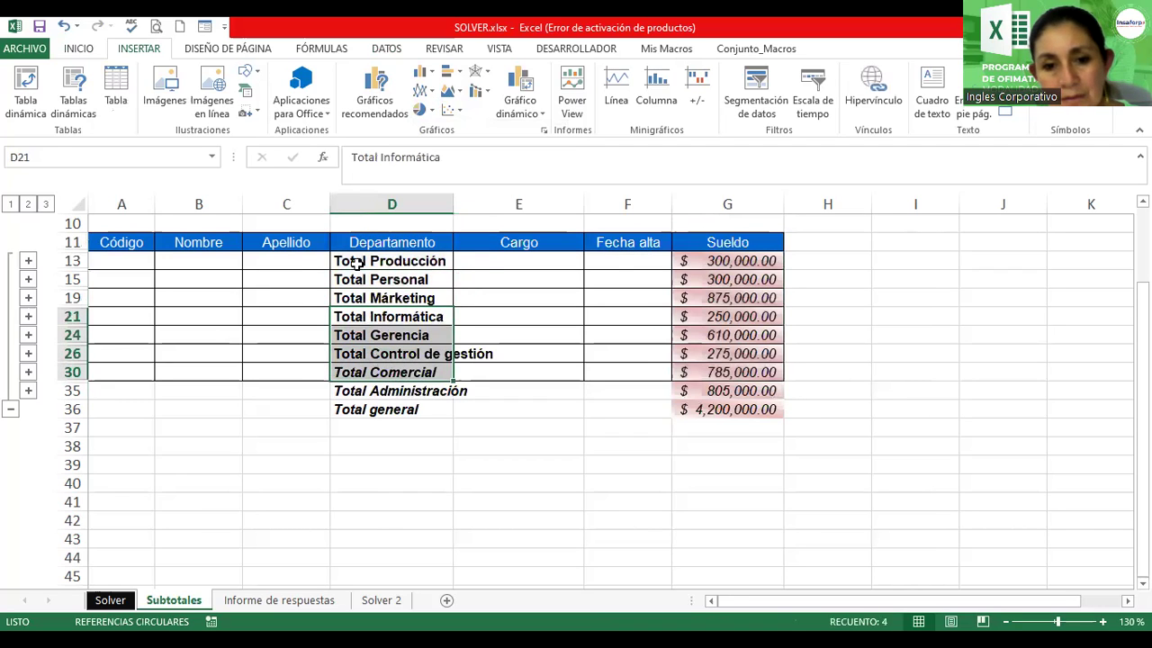
pyautogui.click(373, 237)
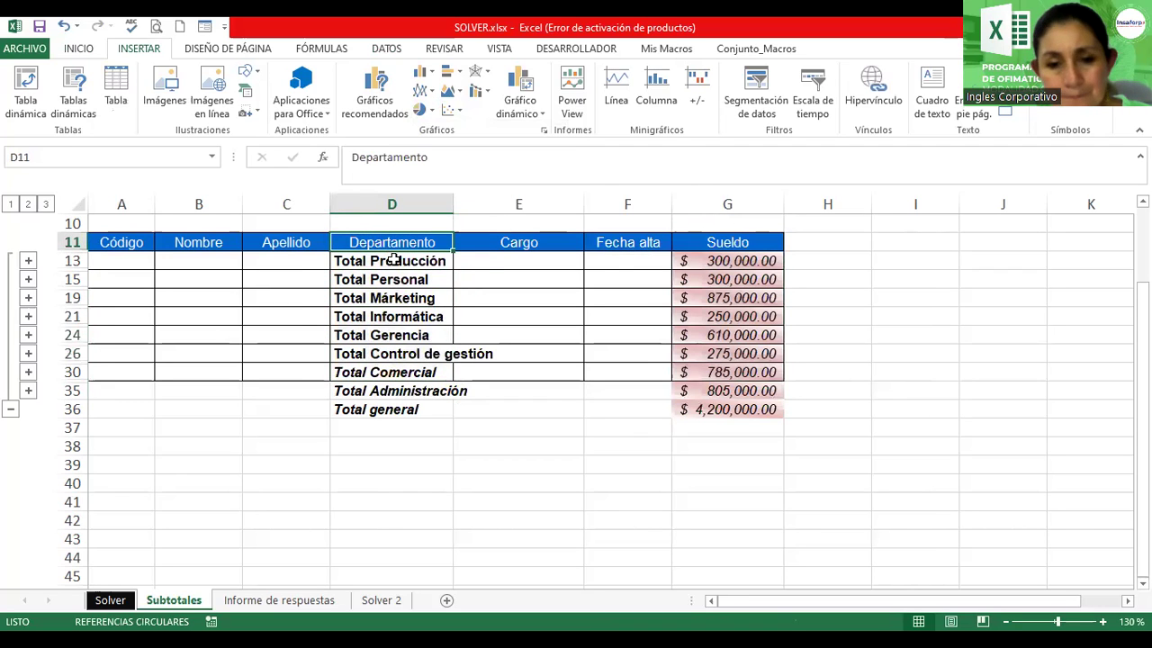
pyautogui.moveTo(452, 202); pyautogui.dragTo(522, 206)
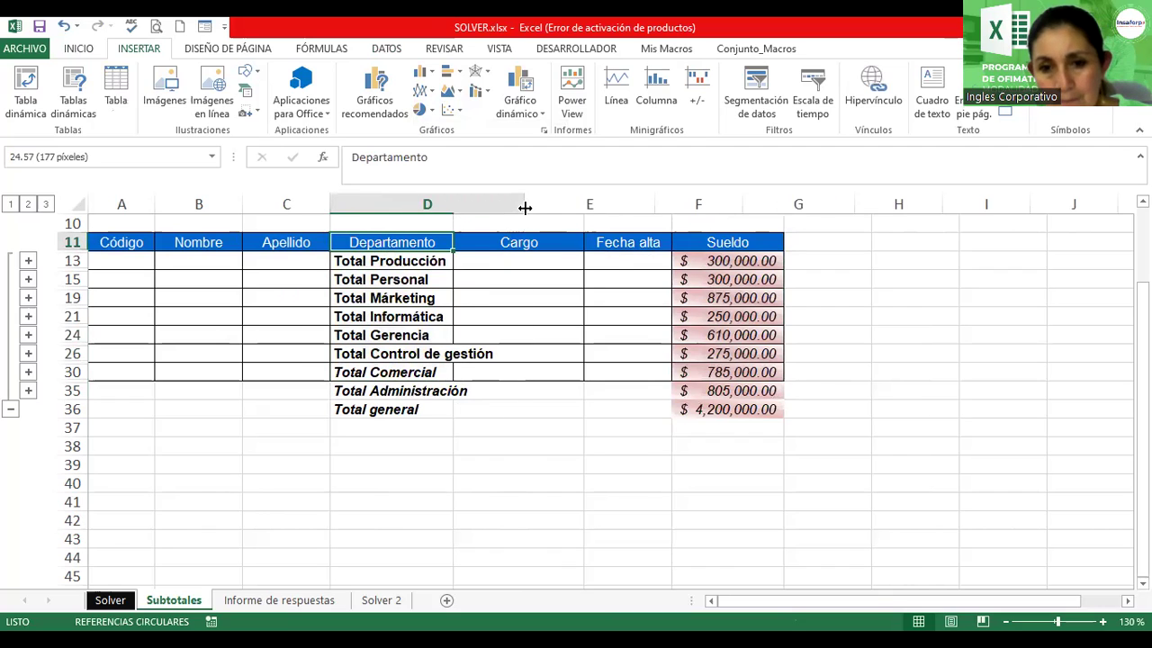
# Step: Copy the Departamento header and department total names in D11:D35 to the area below the table, starting at D40
pyautogui.click(382, 260)
pyautogui.doubleClick(367, 263)
pyautogui.moveTo(369, 263); pyautogui.dragTo(383, 313)
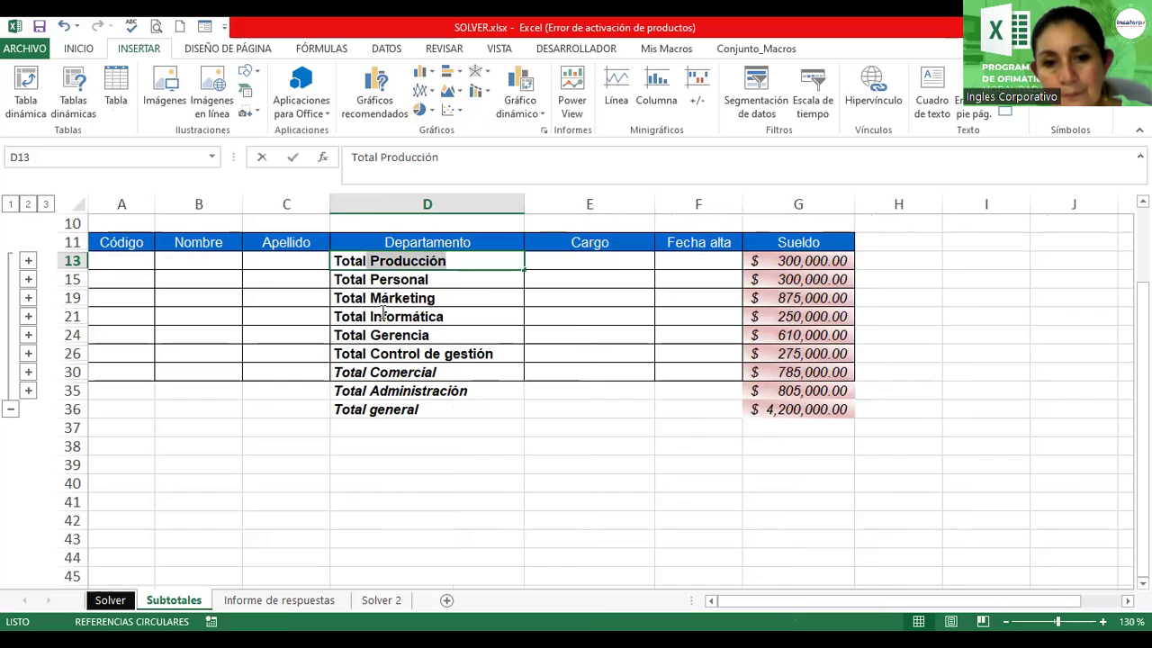
pyautogui.click(385, 315)
pyautogui.click(393, 244)
pyautogui.hotkey('shift', 'Down')
pyautogui.hotkey('shift', 'Down')
pyautogui.hotkey('shift', 'Down')
pyautogui.hotkey('shift', 'Down')
pyautogui.hotkey('shift', 'Down')
pyautogui.hotkey('shift', 'Down')
pyautogui.hotkey('shift', 'Down')
pyautogui.hotkey('shift', 'Down')
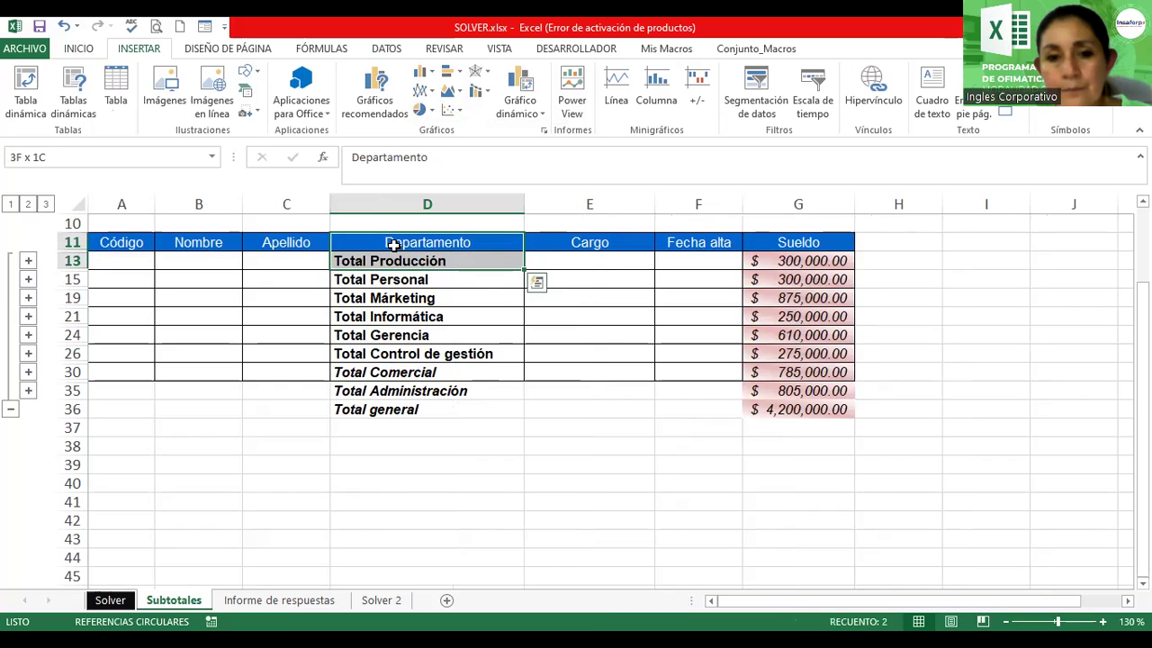
pyautogui.hotkey('ctrl', 'c')
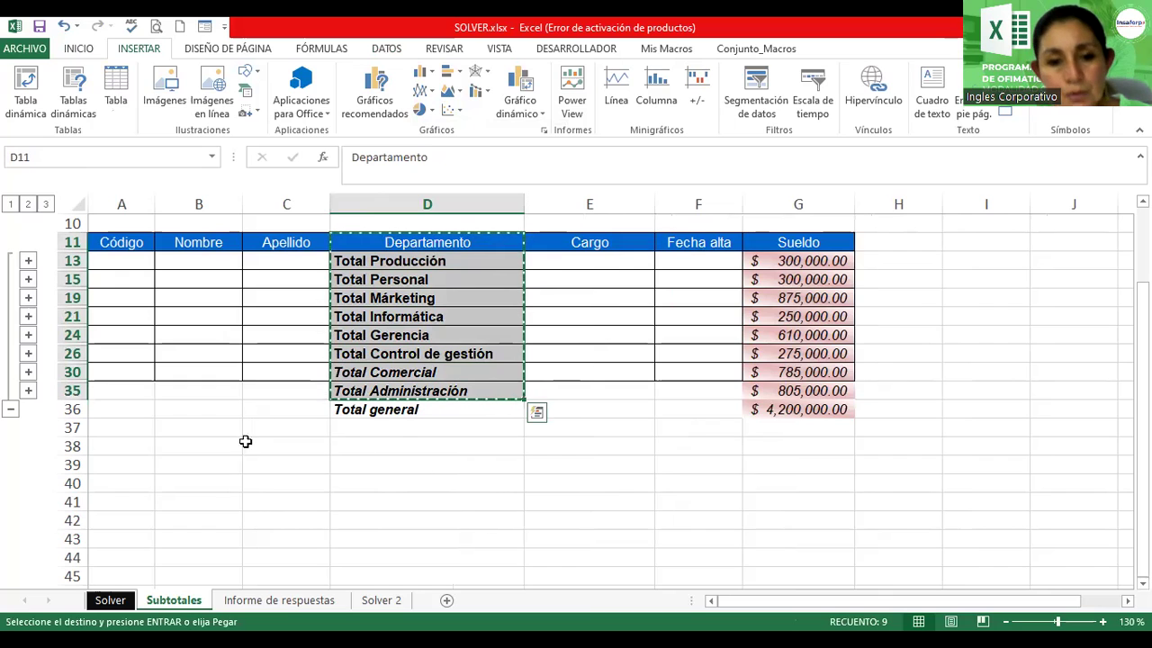
pyautogui.click(350, 485)
pyautogui.press('Return')
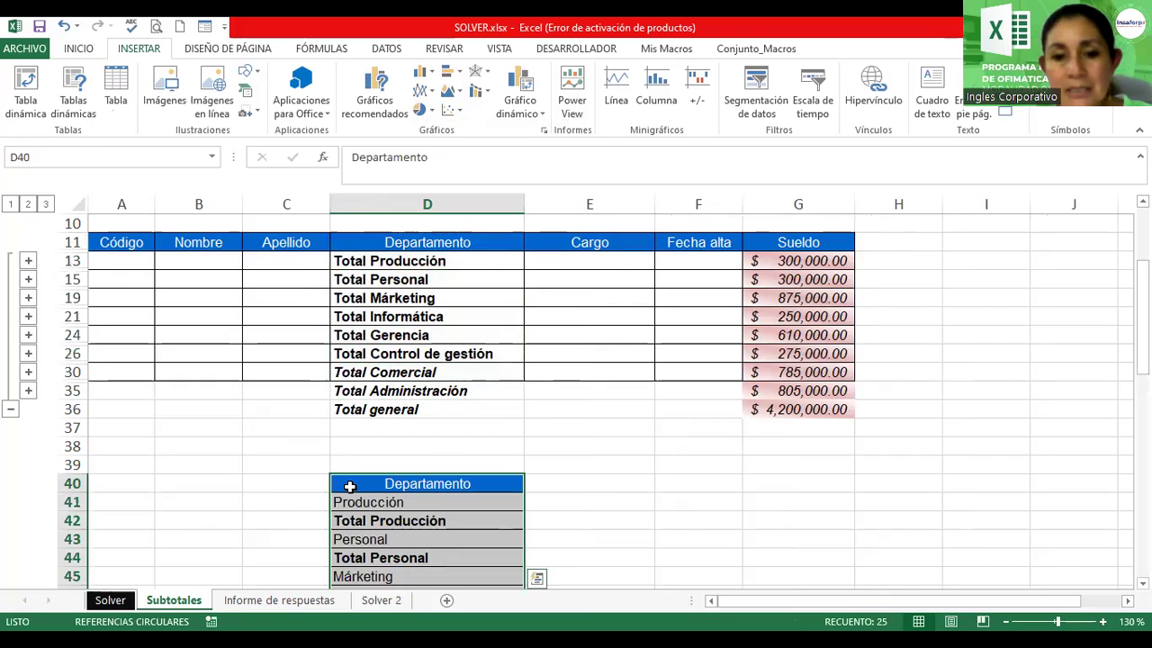
# Step: Copy the Sueldo header and department subtotals in G11:G35 beside the copied department list, starting at E40
pyautogui.moveTo(824, 245); pyautogui.dragTo(653, 398)
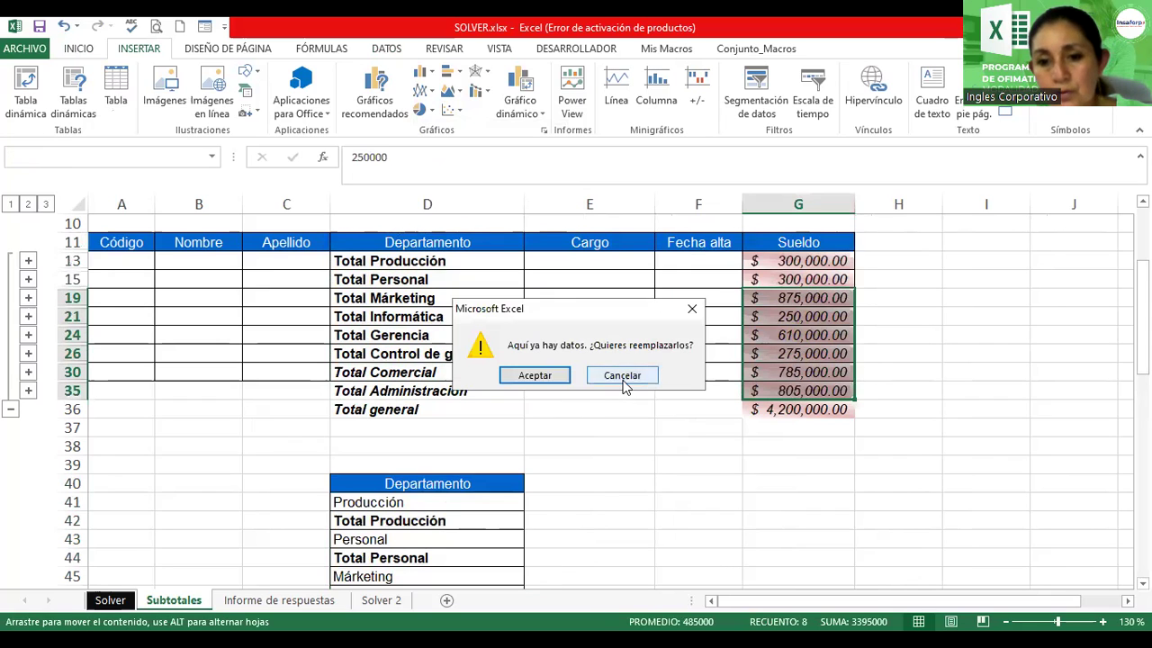
pyautogui.click(652, 376)
pyautogui.click(782, 242)
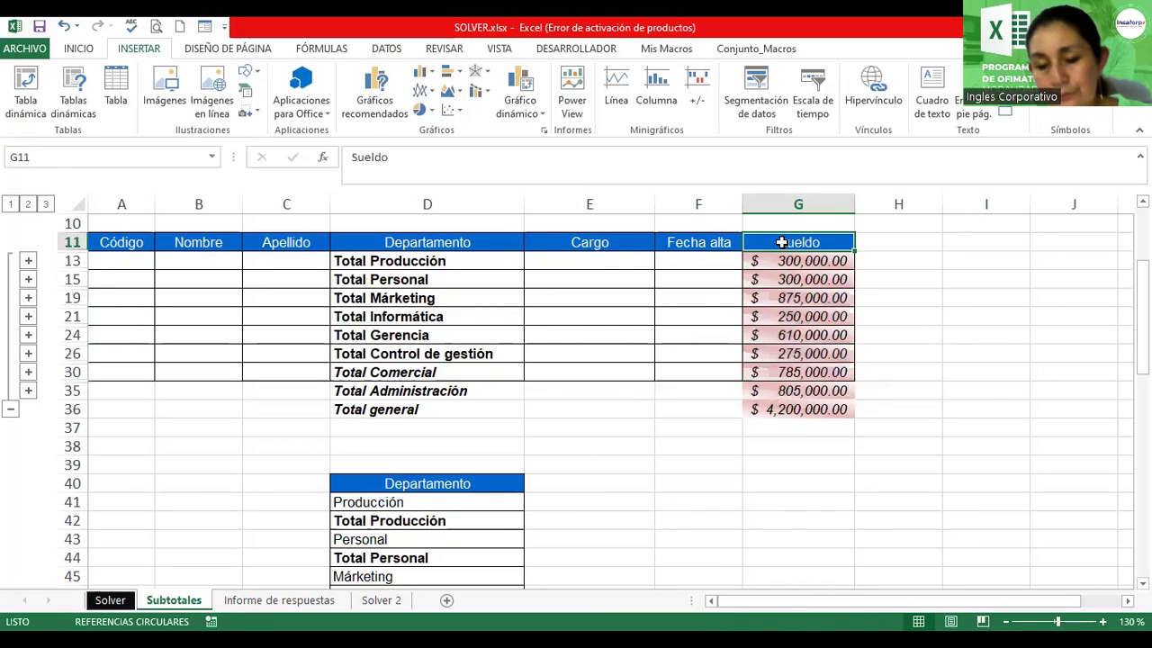
pyautogui.hotkey('shift', 'Down')
pyautogui.hotkey('shift', 'Down')
pyautogui.hotkey('shift', 'Down')
pyautogui.hotkey('shift', 'Down')
pyautogui.hotkey('shift', 'Down')
pyautogui.hotkey('shift', 'Down')
pyautogui.hotkey('shift', 'Down')
pyautogui.hotkey('shift', 'Down')
pyautogui.hotkey('ctrl', 'c')
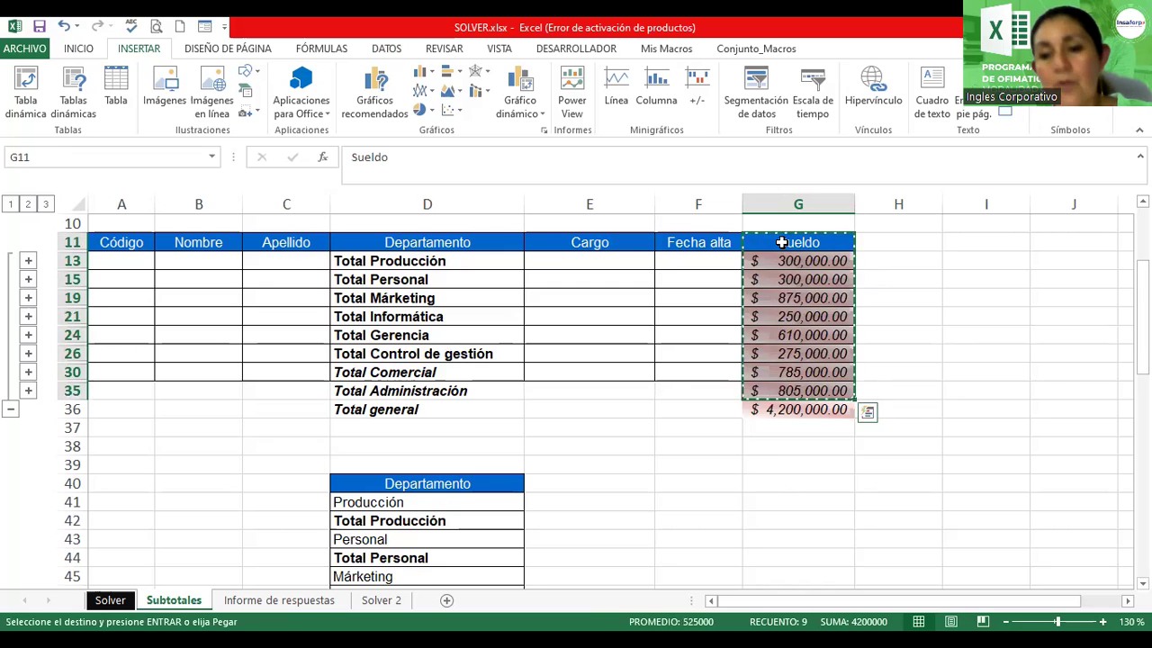
pyautogui.scroll(-3, 576, 401)
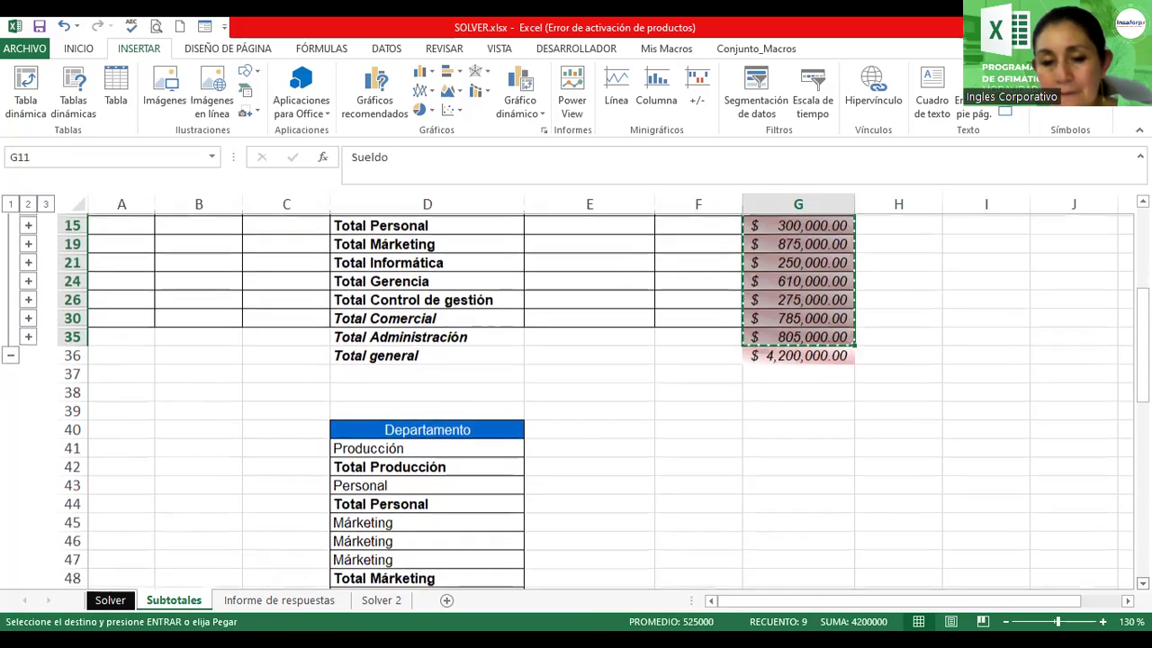
pyautogui.scroll(-2, 575, 401)
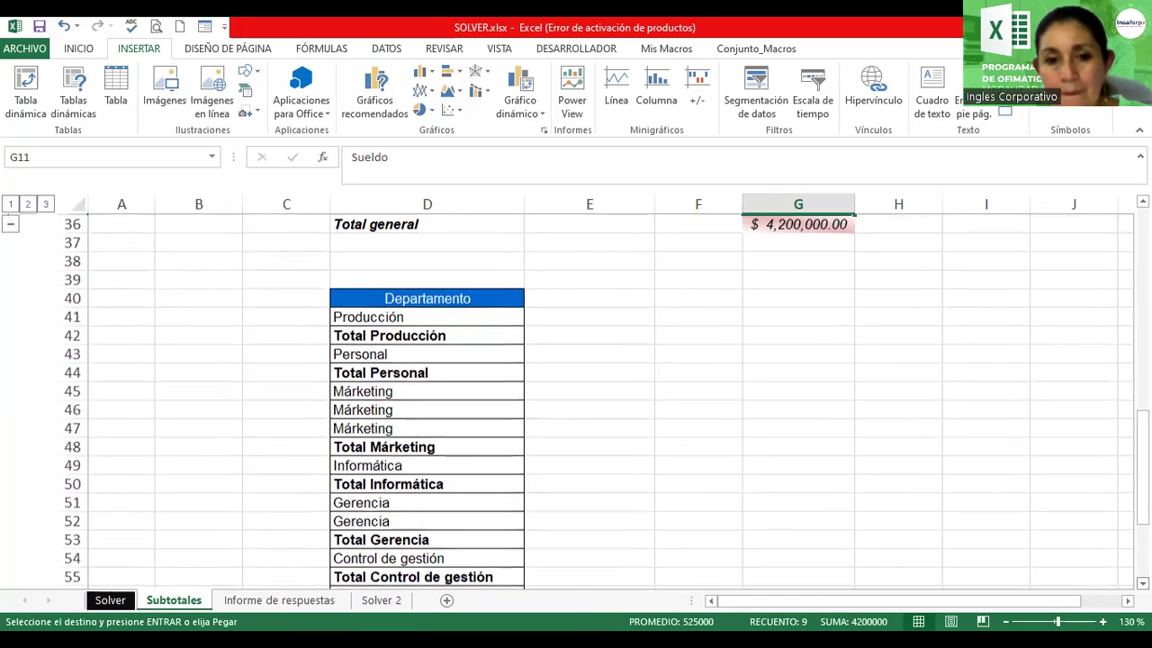
pyautogui.moveTo(1142, 468); pyautogui.dragTo(1142, 427)
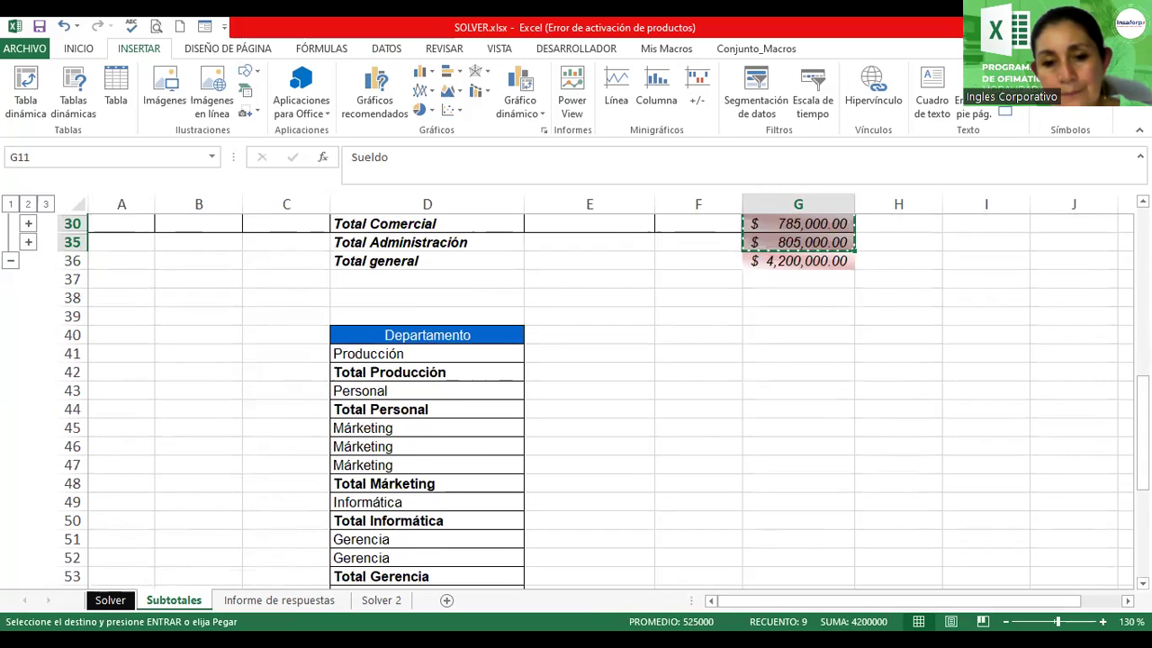
pyautogui.click(565, 354)
pyautogui.press('Return')
pyautogui.moveTo(564, 346); pyautogui.dragTo(567, 333)
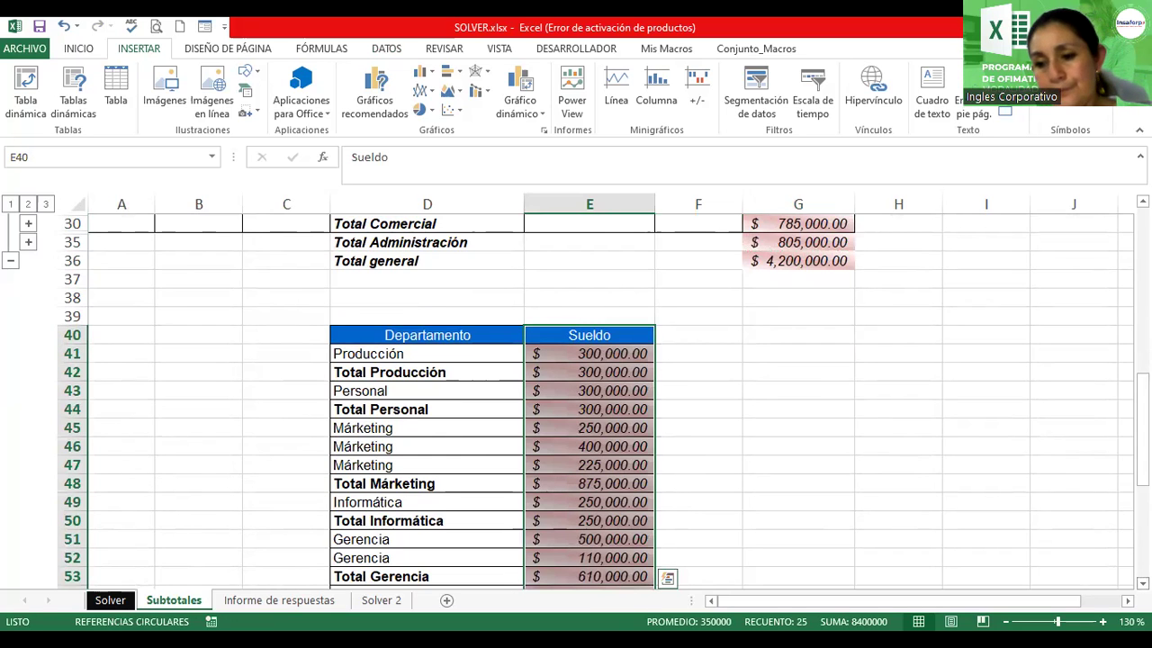
# Step: Insert a pie-of-pie chart from the Departamento totals in D11:D35 and the Sueldo subtotals in G11:G35
pyautogui.scroll(-2, 317, 439)
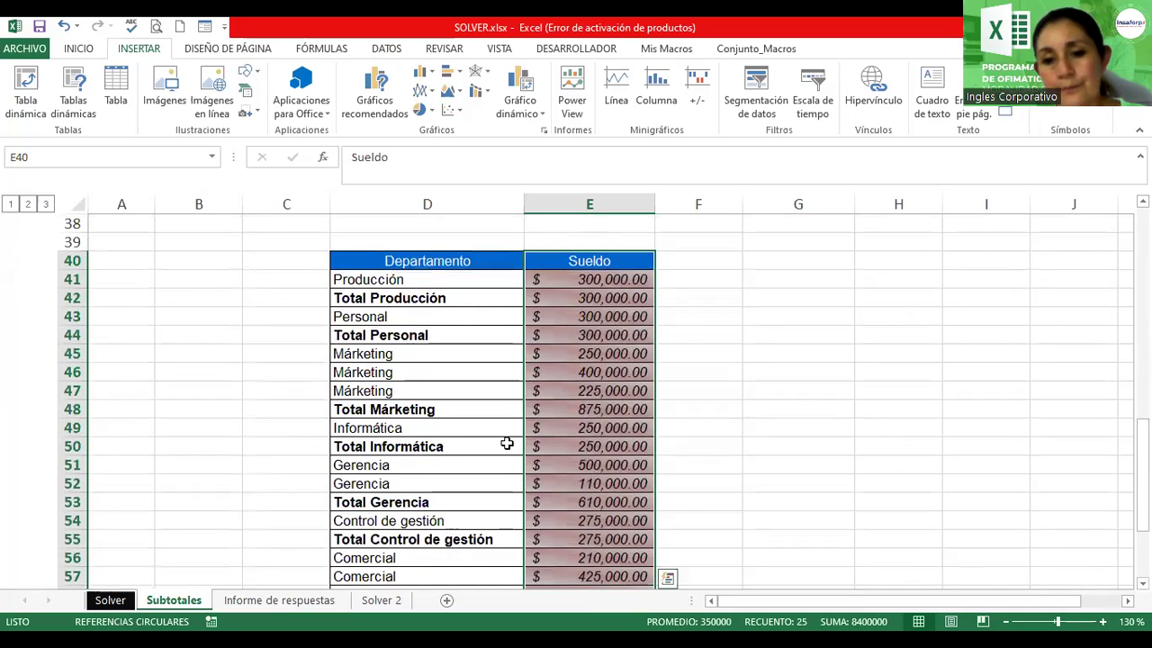
pyautogui.moveTo(1142, 450); pyautogui.dragTo(1143, 288)
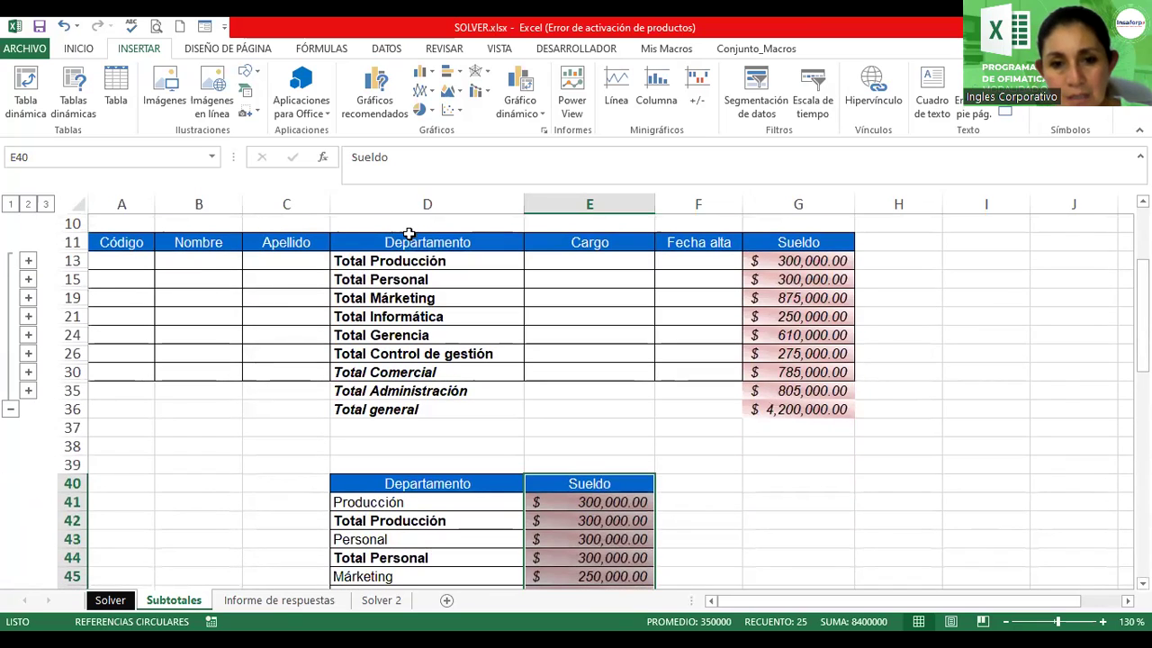
pyautogui.moveTo(414, 243); pyautogui.dragTo(428, 381)
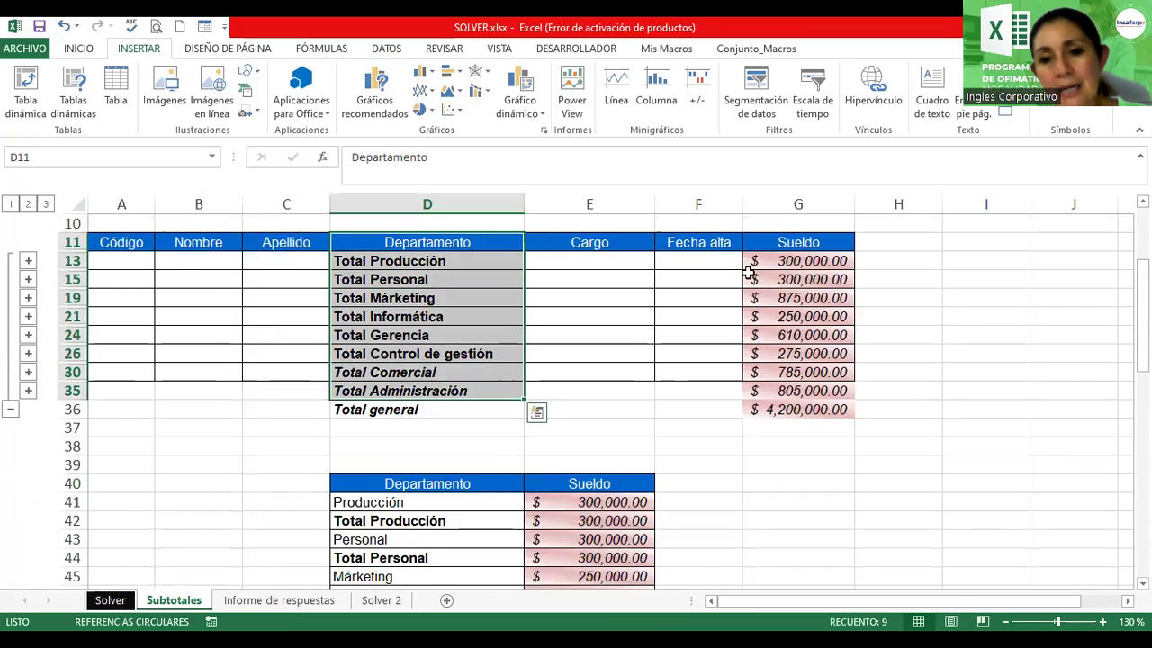
pyautogui.moveTo(784, 241); pyautogui.dragTo(781, 389)
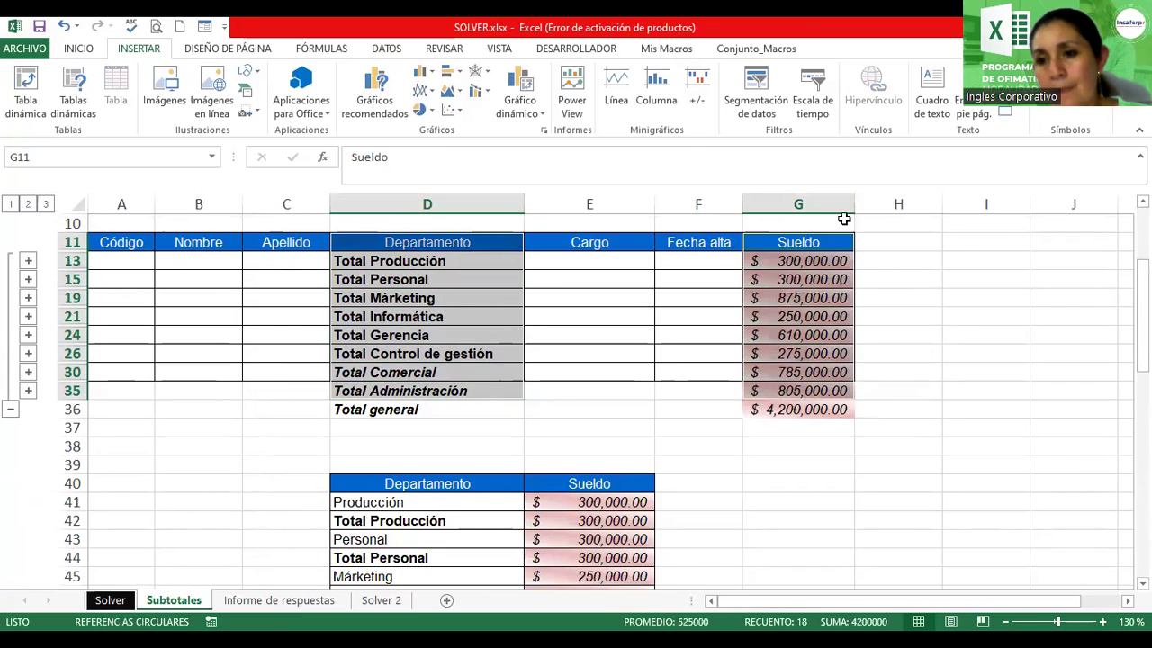
pyautogui.click(423, 110)
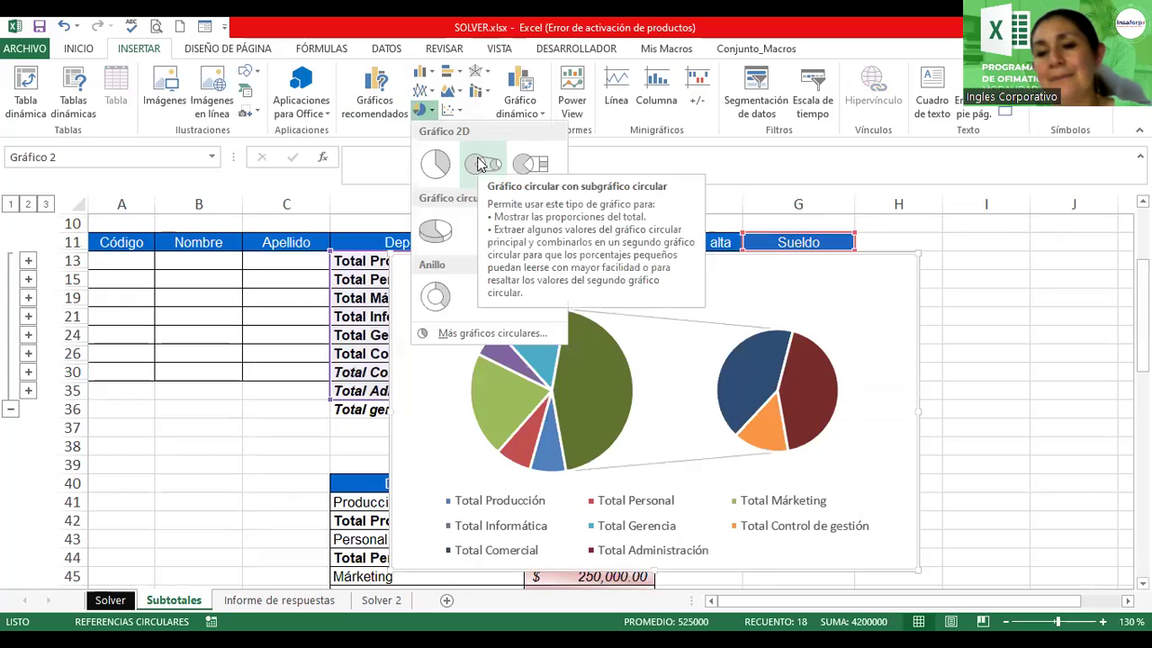
pyautogui.click(441, 359)
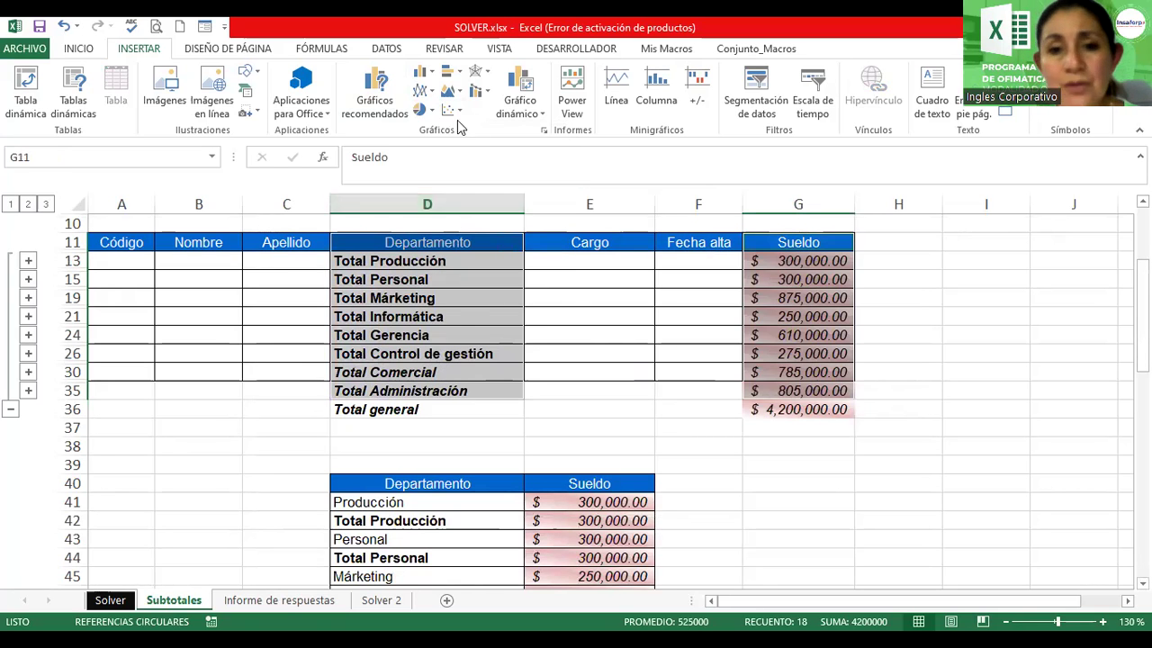
pyautogui.click(421, 110)
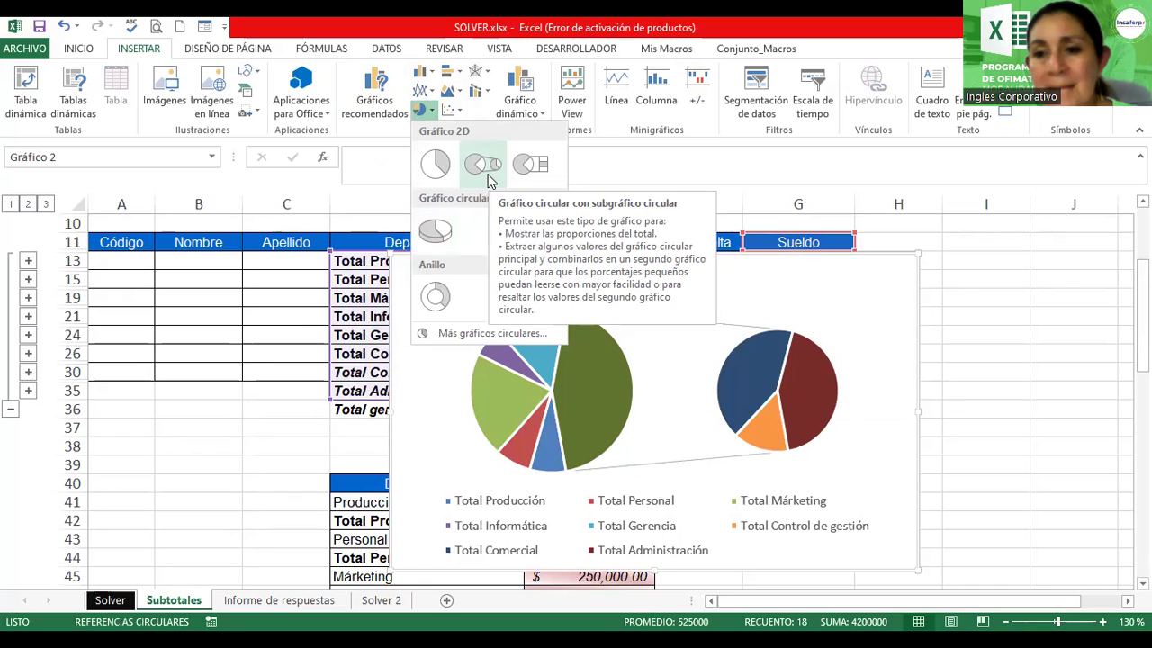
pyautogui.click(488, 180)
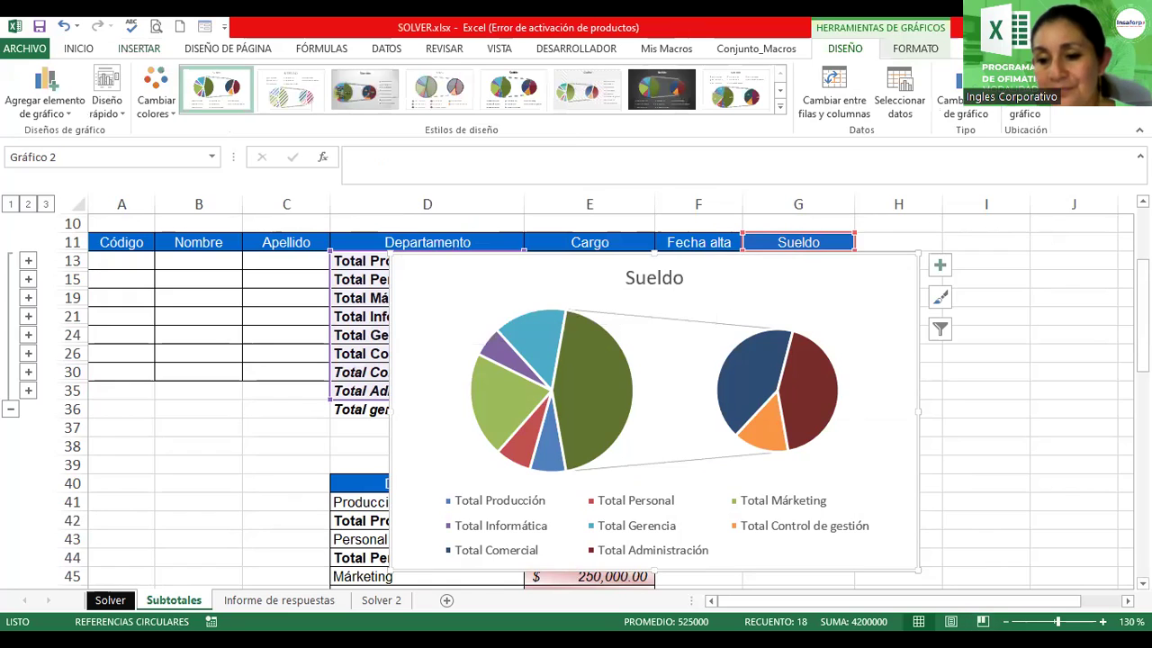
# Step: Move the pie-of-pie chart off the data into the empty cells beside the Sueldo column of the subtotal table
pyautogui.click(1004, 621)
pyautogui.click(1003, 621)
pyautogui.click(1004, 620)
pyautogui.click(1003, 621)
pyautogui.click(1003, 621)
pyautogui.moveTo(522, 336); pyautogui.dragTo(854, 298)
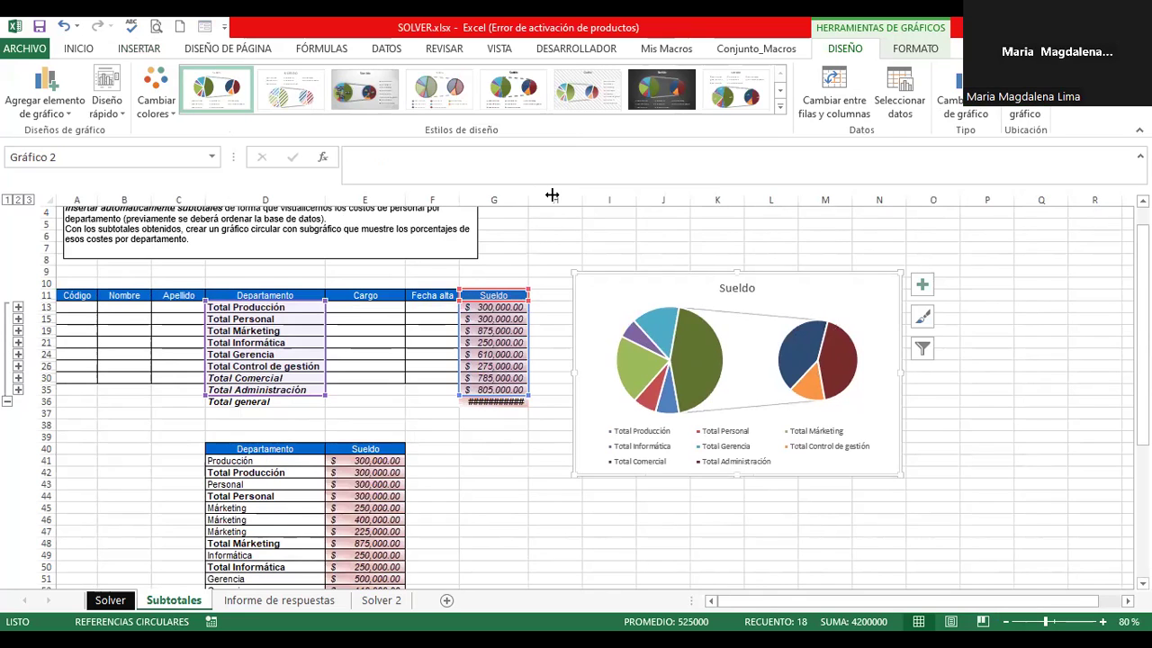
# Step: Widen the Sueldo column so the grand total fits, and enlarge the chart beside it to cover about H10:P45
pyautogui.moveTo(552, 195); pyautogui.dragTo(550, 196)
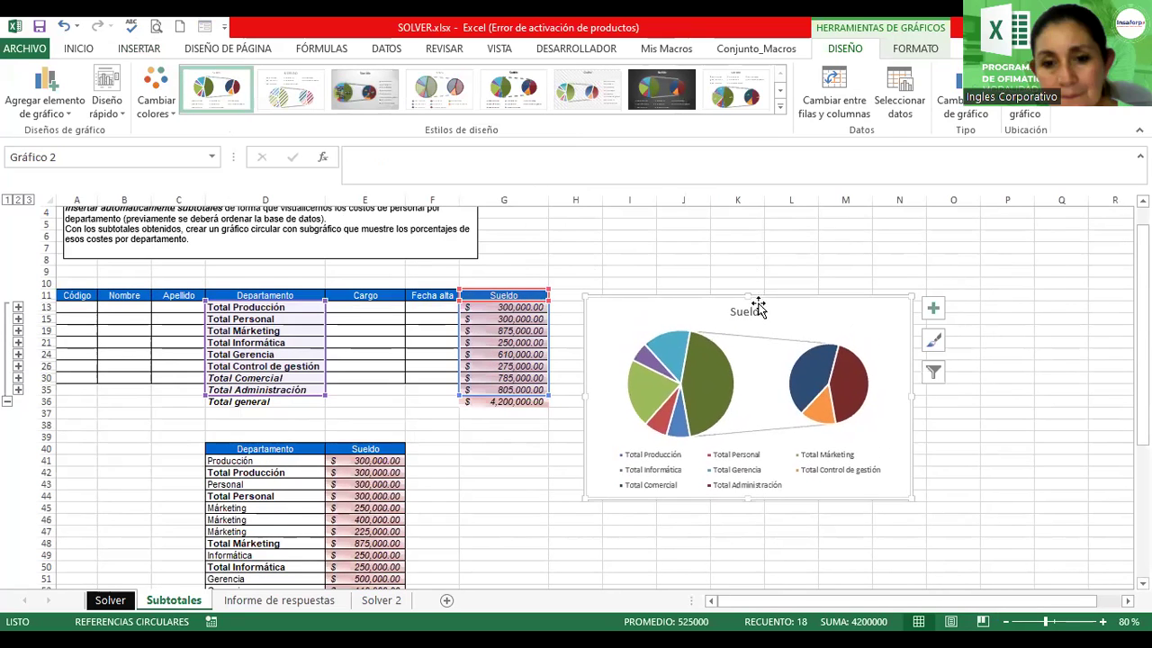
pyautogui.moveTo(869, 315); pyautogui.dragTo(856, 303)
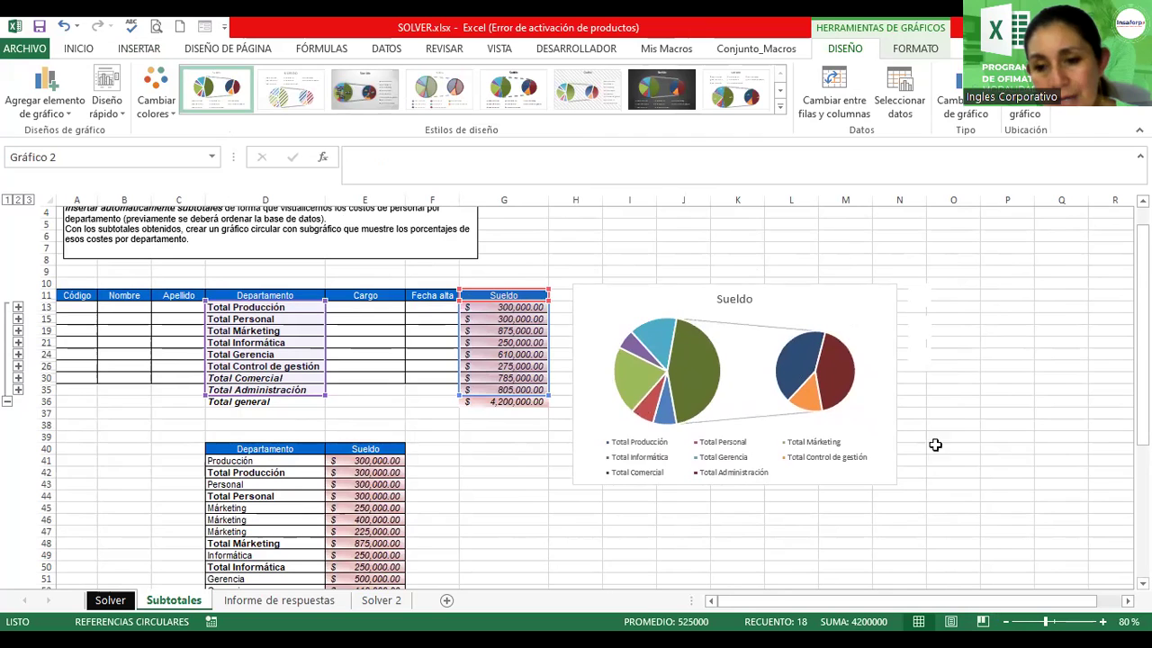
pyautogui.moveTo(897, 486); pyautogui.dragTo(997, 511)
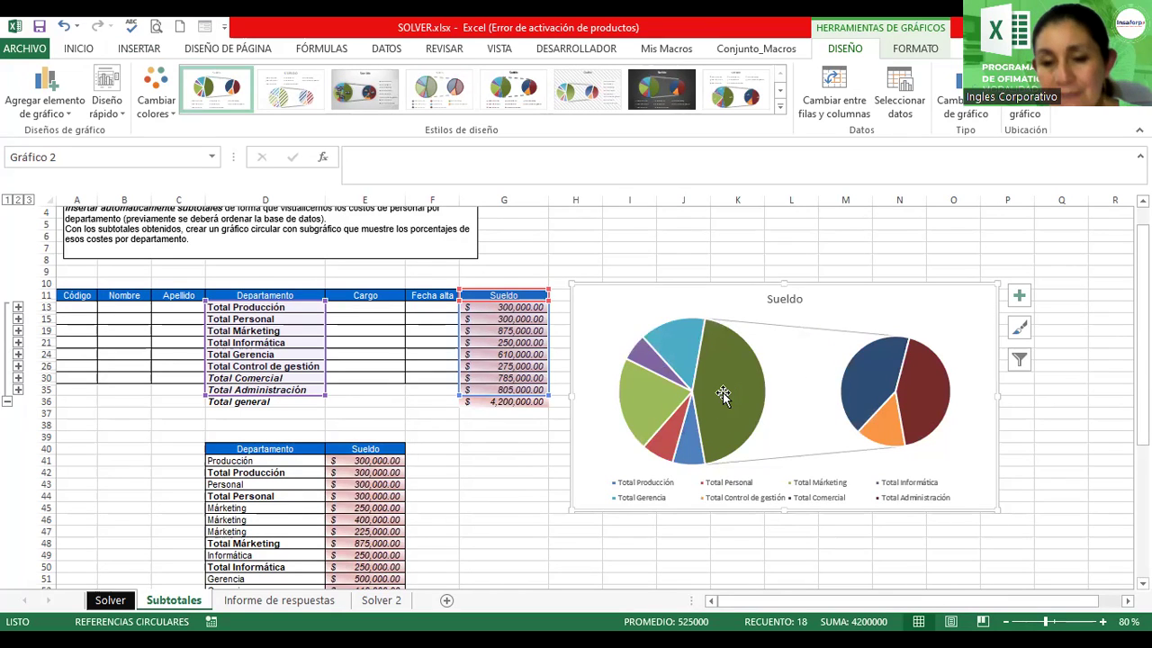
# Step: Apply chart style Estilo 3 to the Sueldo pie-of-pie chart to label its slices with percentages
pyautogui.moveTo(723, 396)
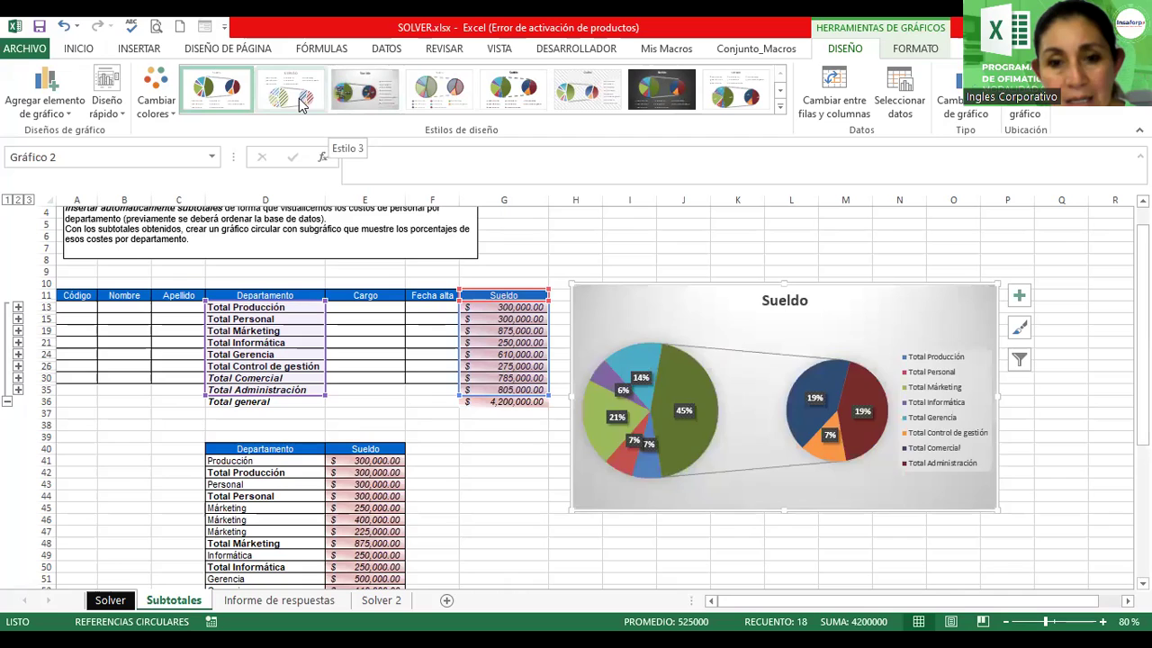
pyautogui.click(377, 108)
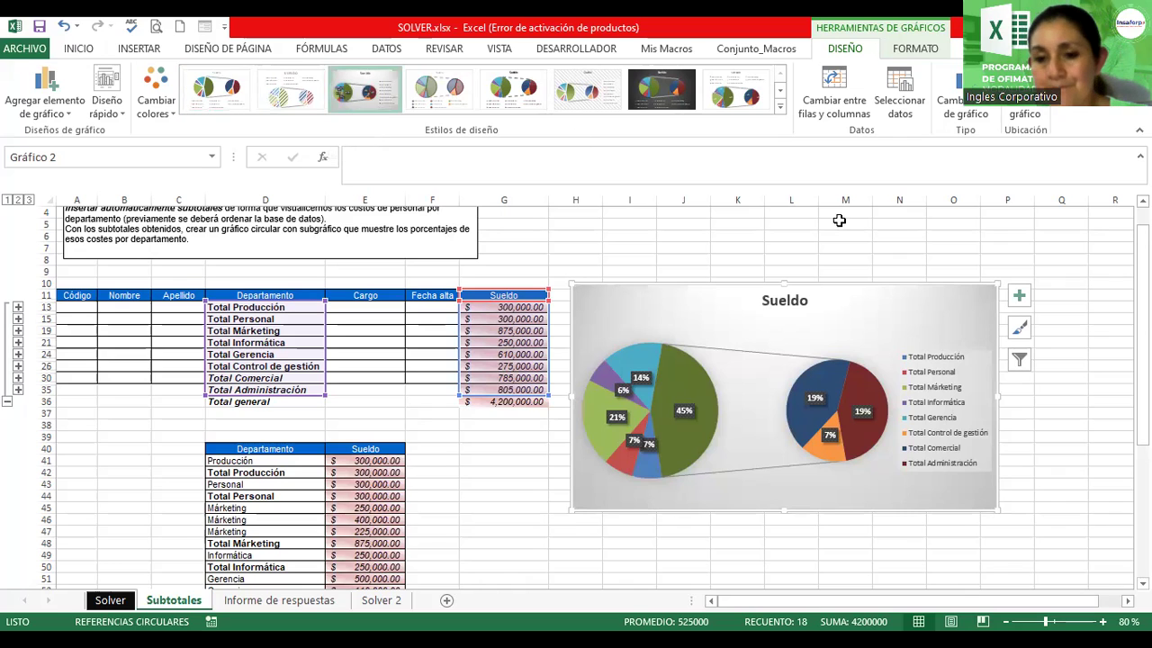
pyautogui.click(688, 240)
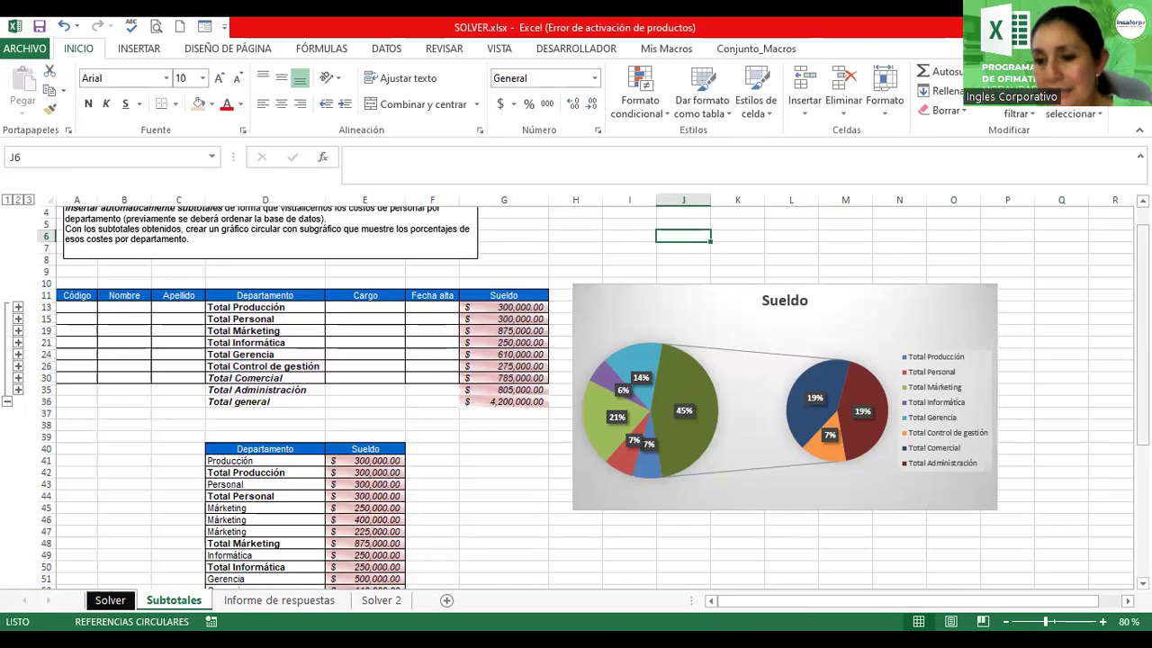
pyautogui.scroll(1, 576, 396)
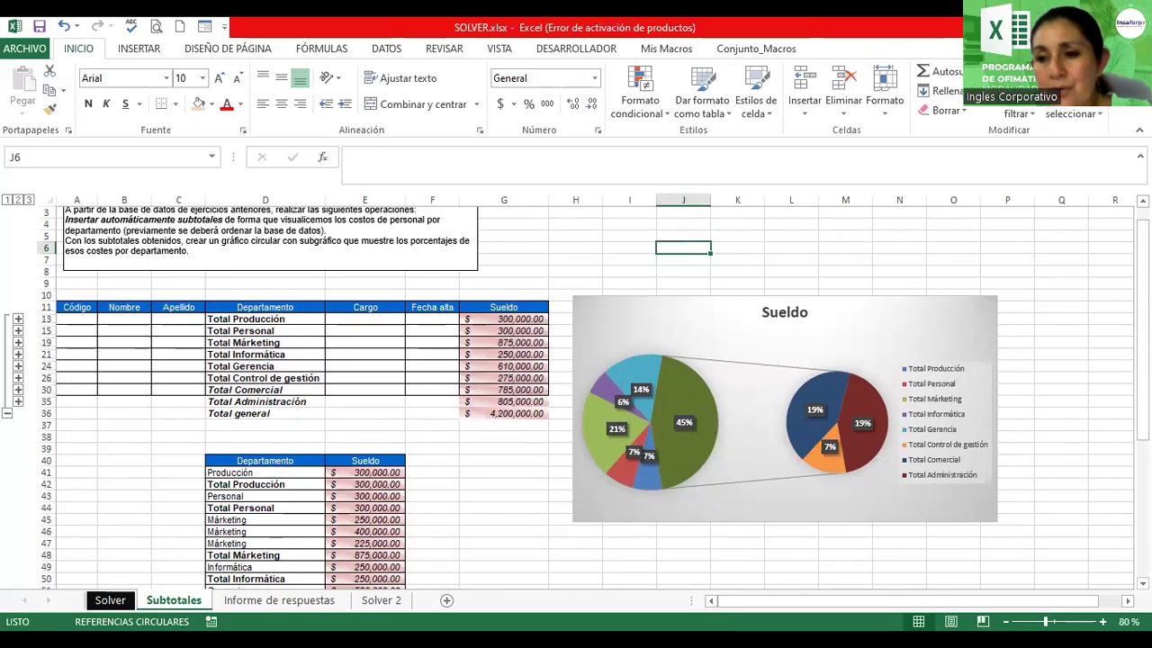
pyautogui.moveTo(1143, 378)
pyautogui.mouseDown()
pyautogui.moveTo(1143, 396)
pyautogui.moveTo(1143, 367)
pyautogui.mouseUp()
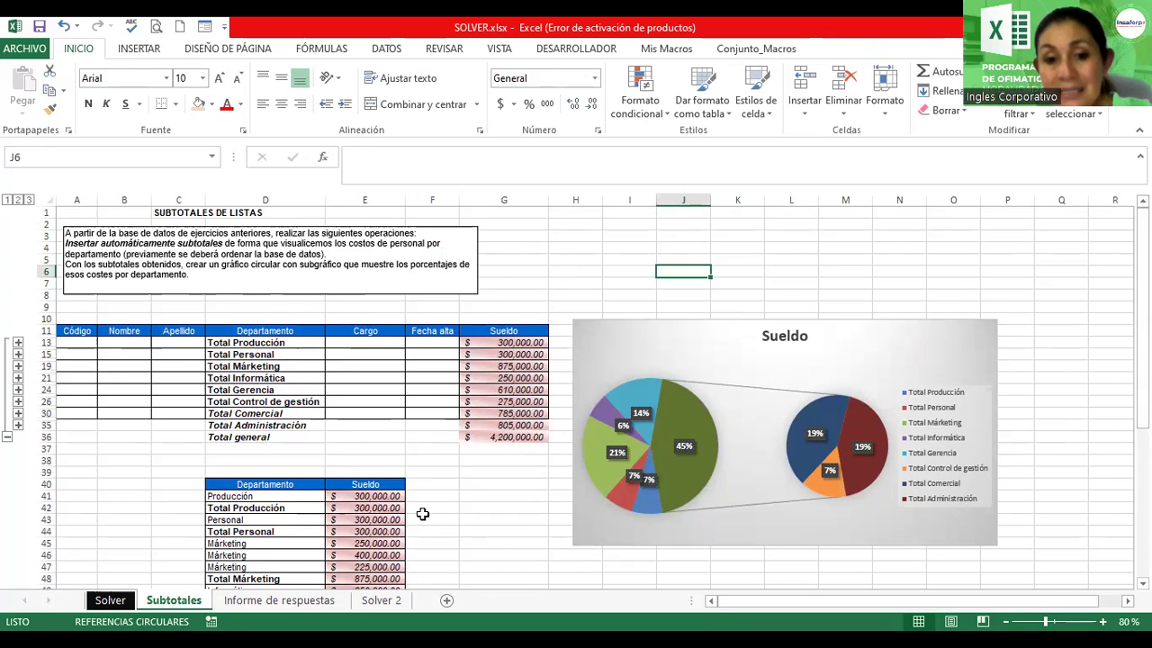
# Step: Clear D40:E48 and delete rows 40 to 66, removing the copied department and salary list below the table
pyautogui.moveTo(216, 493); pyautogui.dragTo(365, 578)
pyautogui.press('Delete')
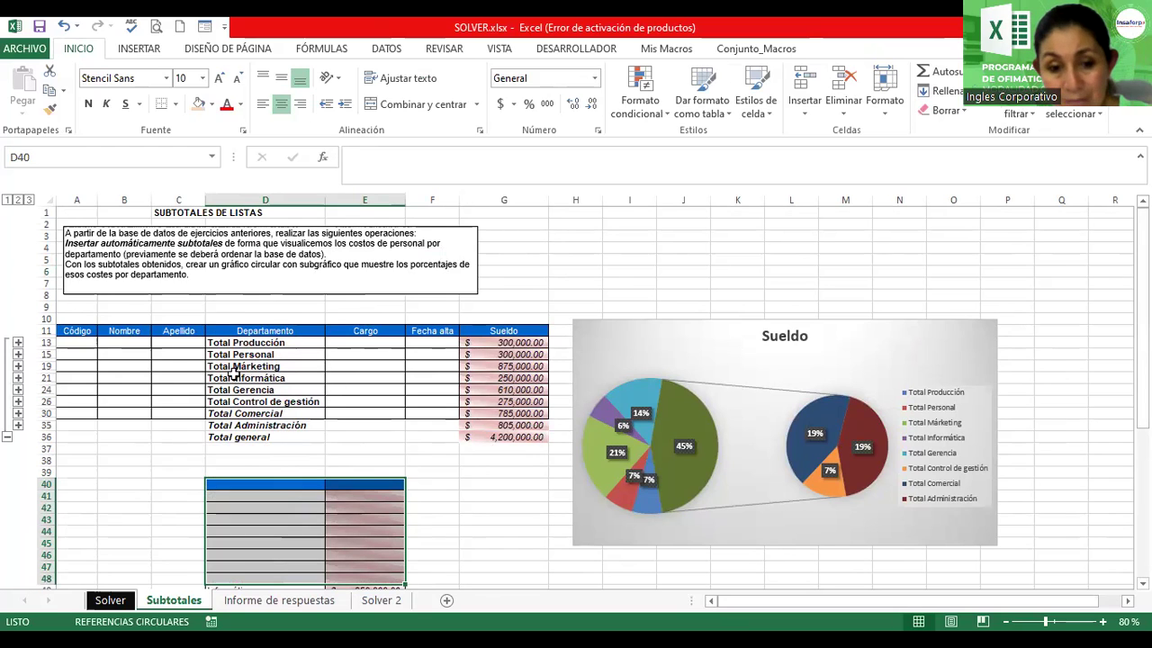
pyautogui.rightClick(46, 484)
pyautogui.click(43, 483)
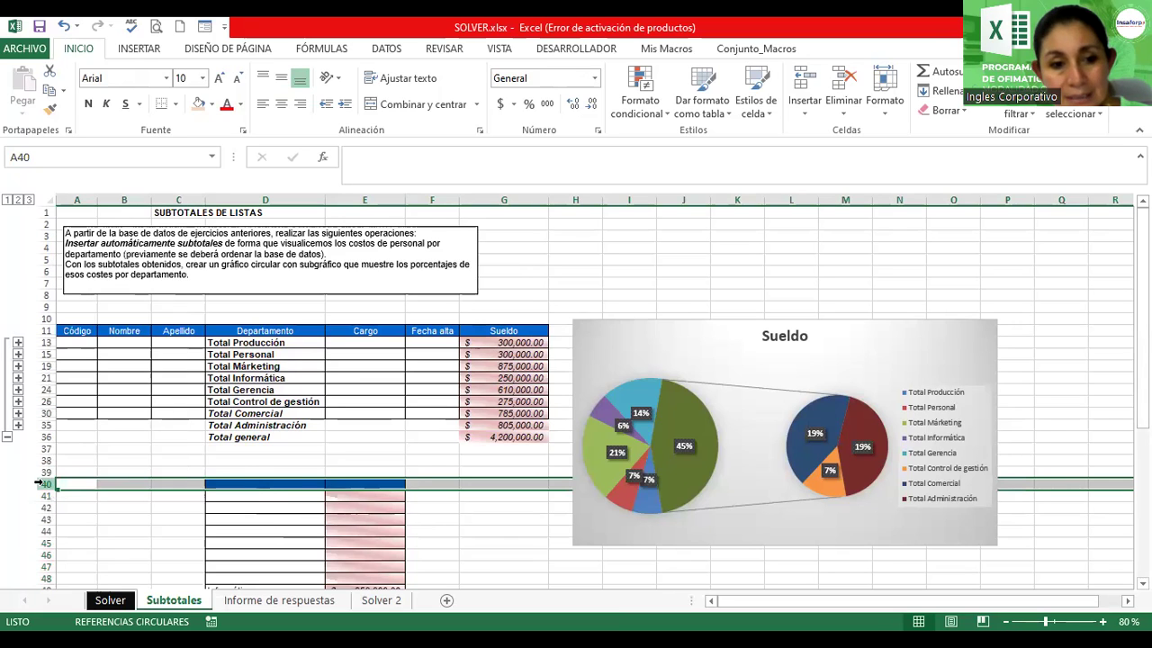
pyautogui.click(45, 485)
pyautogui.click(45, 485)
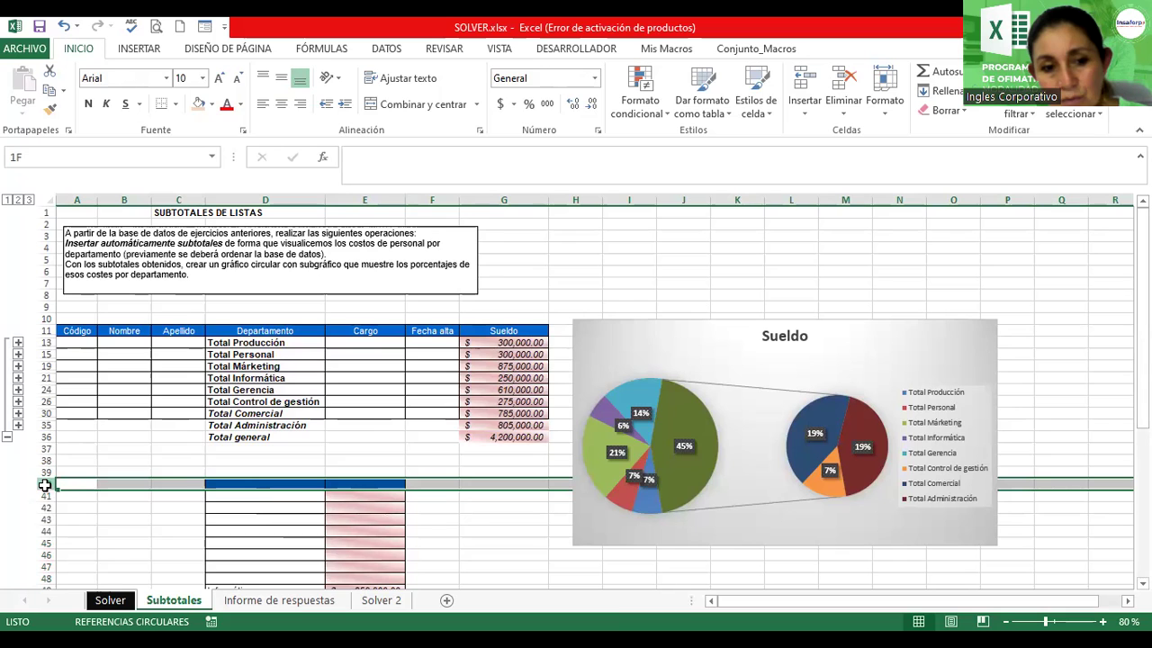
pyautogui.moveTo(45, 519); pyautogui.dragTo(45, 581)
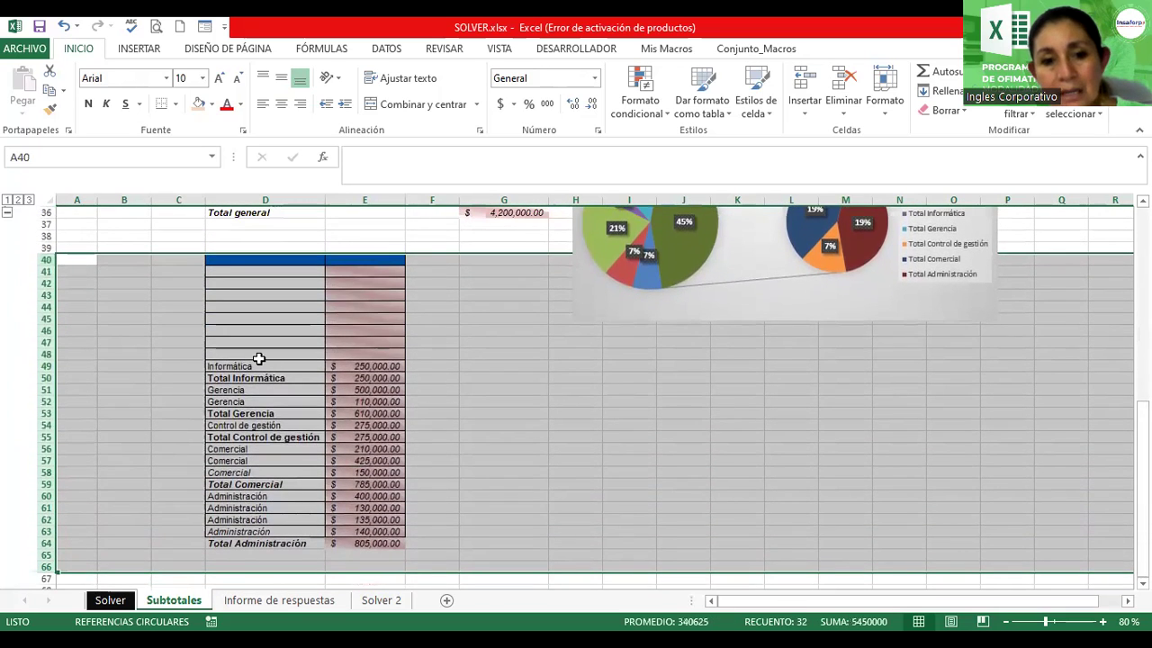
pyautogui.rightClick(258, 359)
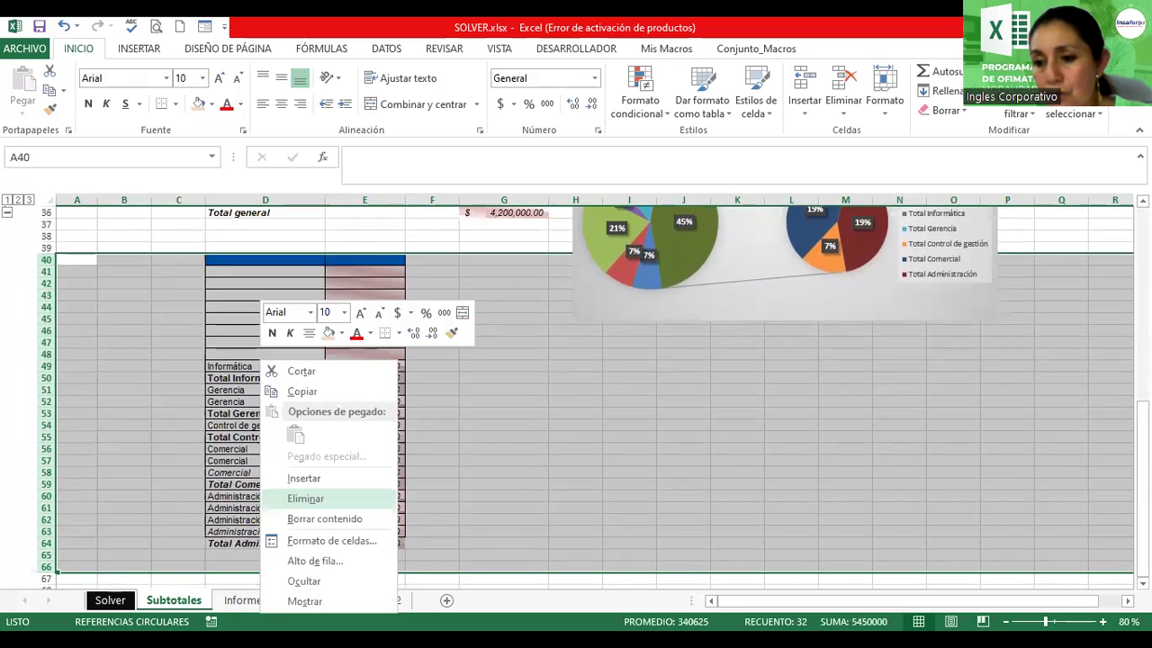
pyautogui.click(305, 498)
pyautogui.scroll(10, 409, 298)
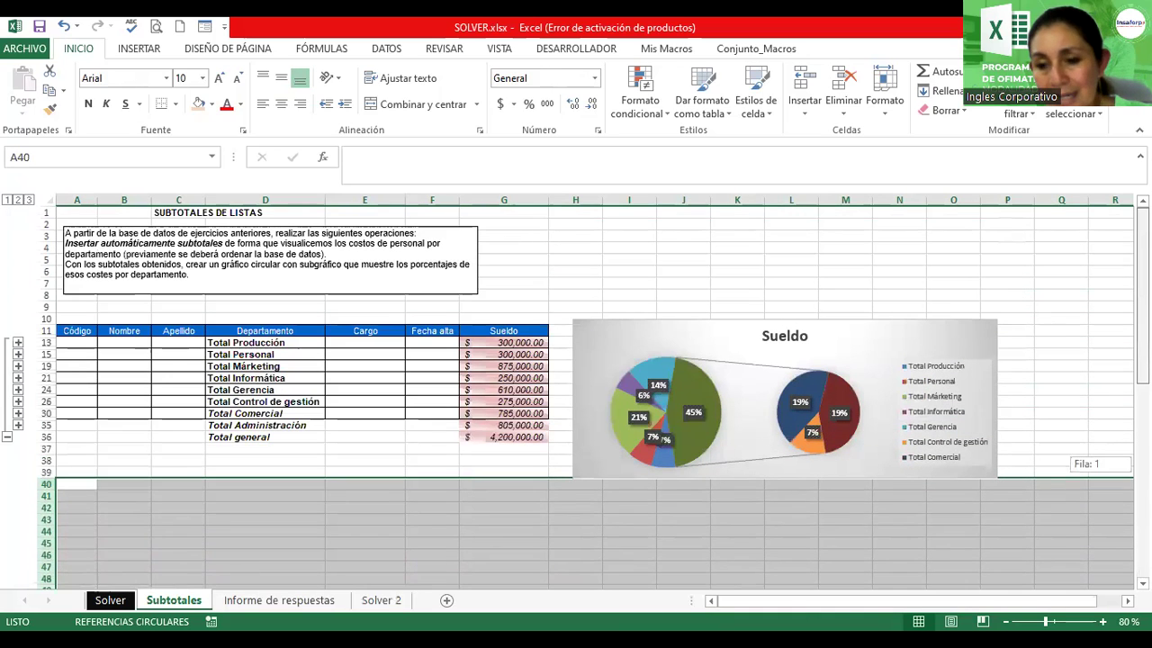
pyautogui.click(409, 298)
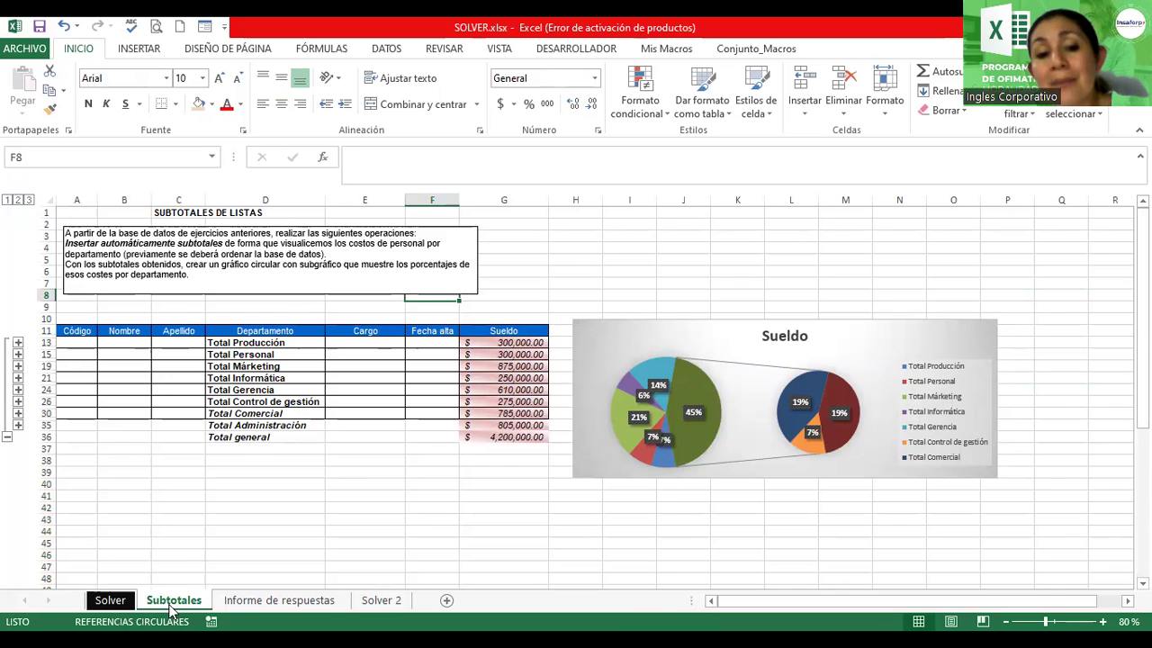
# Step: Look over the Informe de respuestas and Solver 2 sheets and return to the Subtotales sheet
pyautogui.click(239, 608)
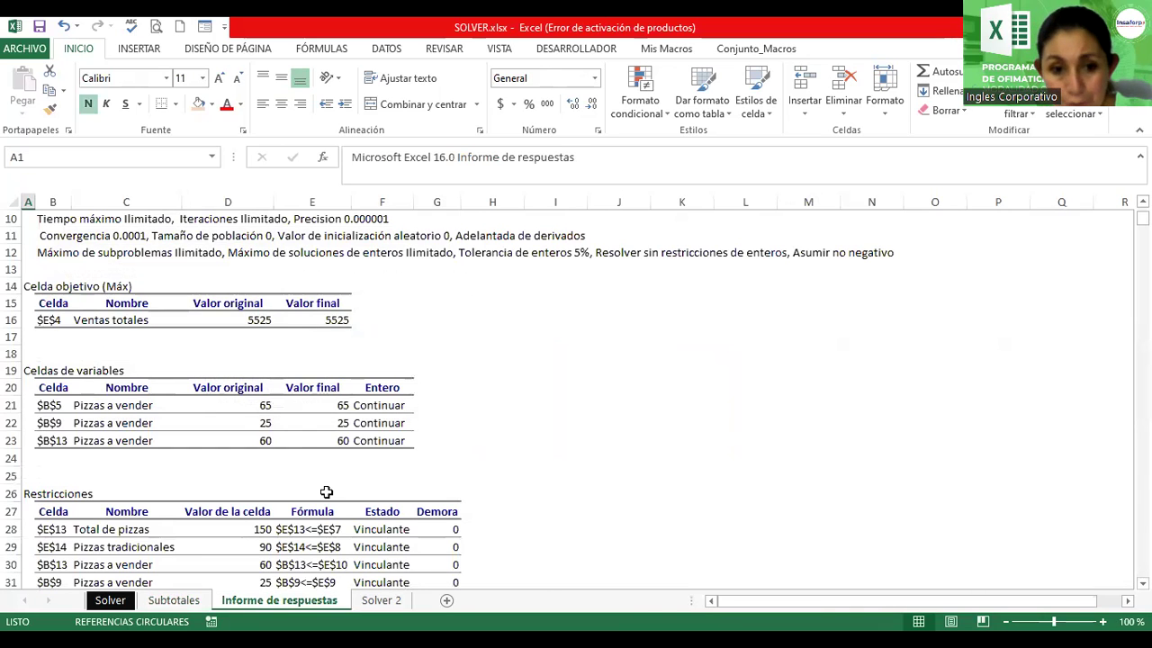
pyautogui.click(379, 606)
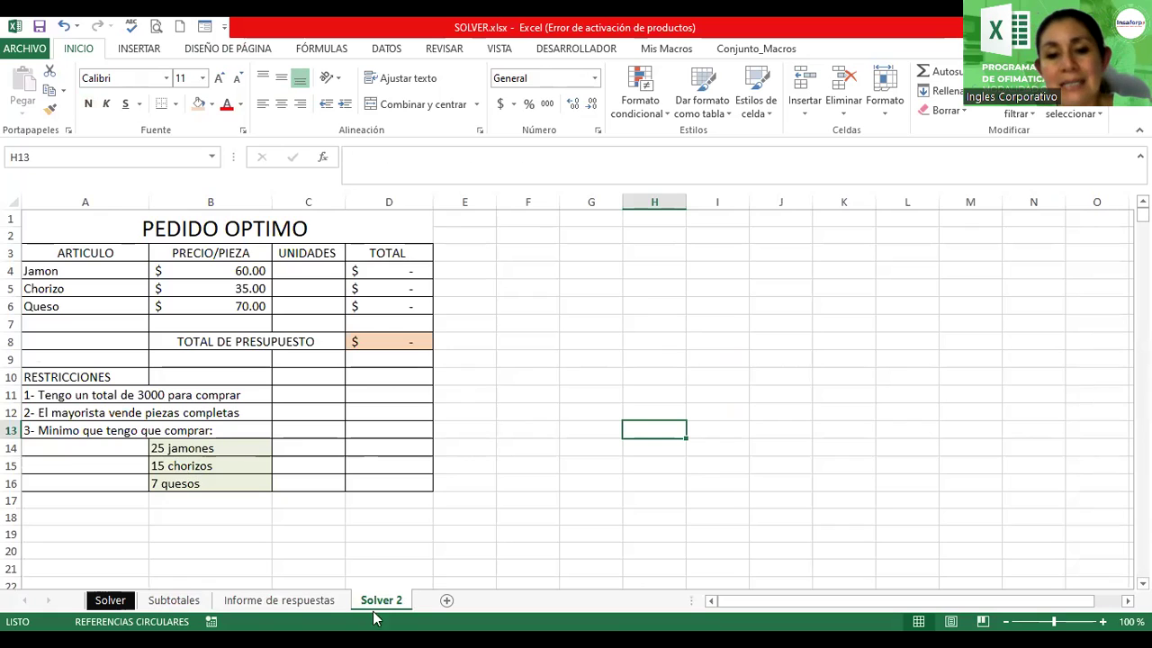
pyautogui.click(184, 605)
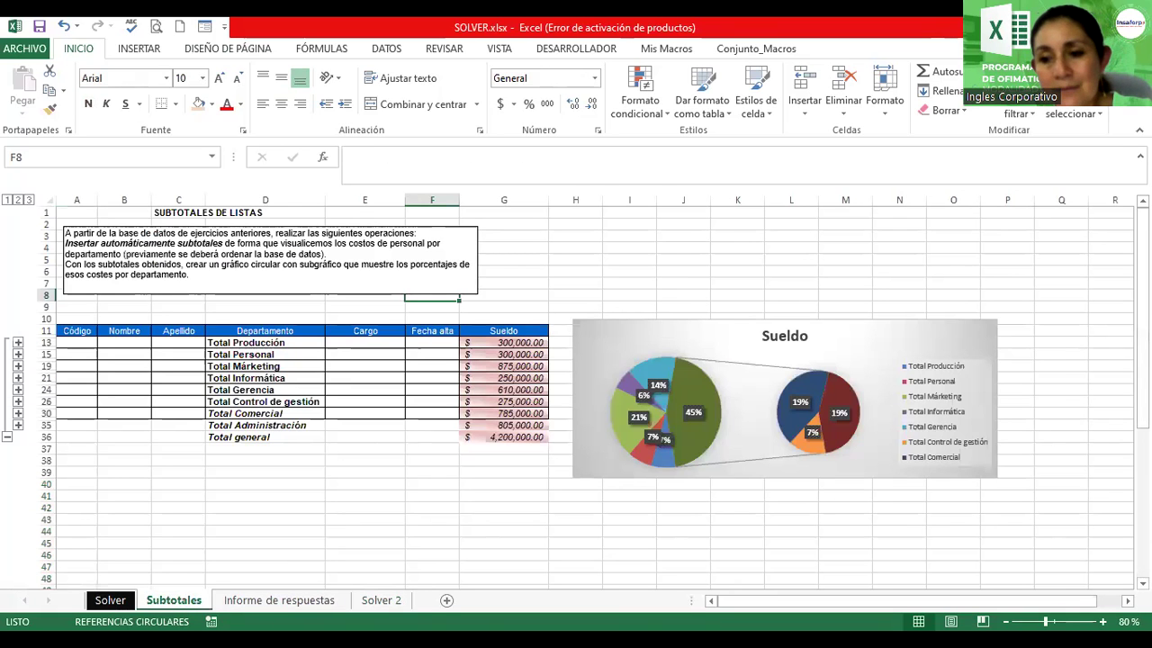